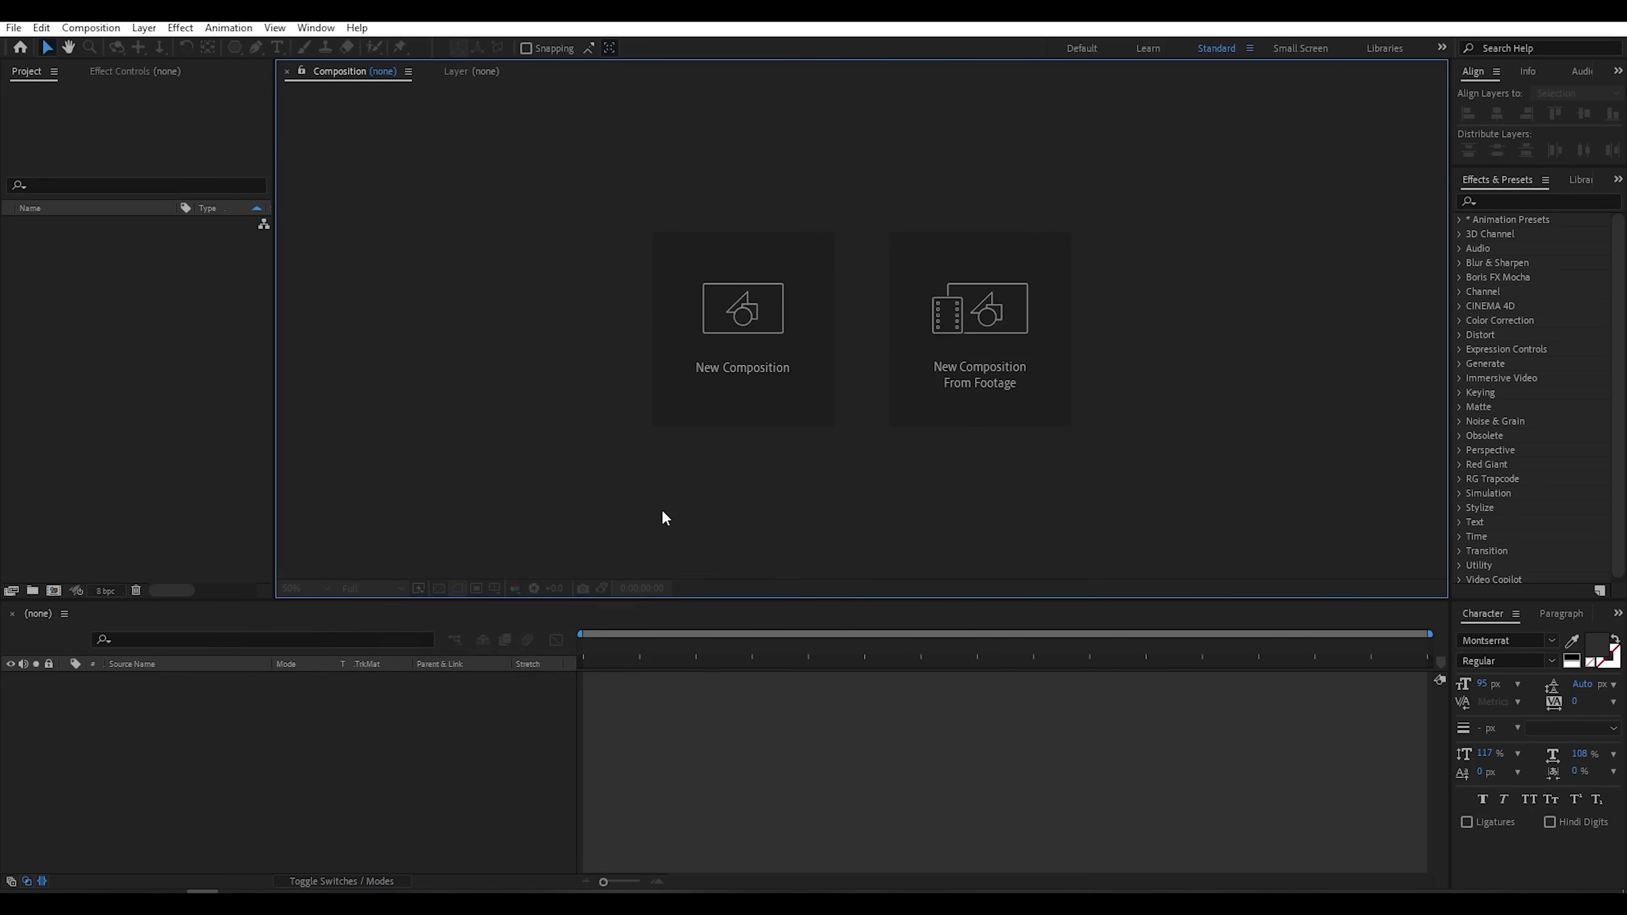
Step: Create an HDTV 1080 29.97 composition named "logo Animation" with a duration of 0:00:10:00
left_click(734, 339)
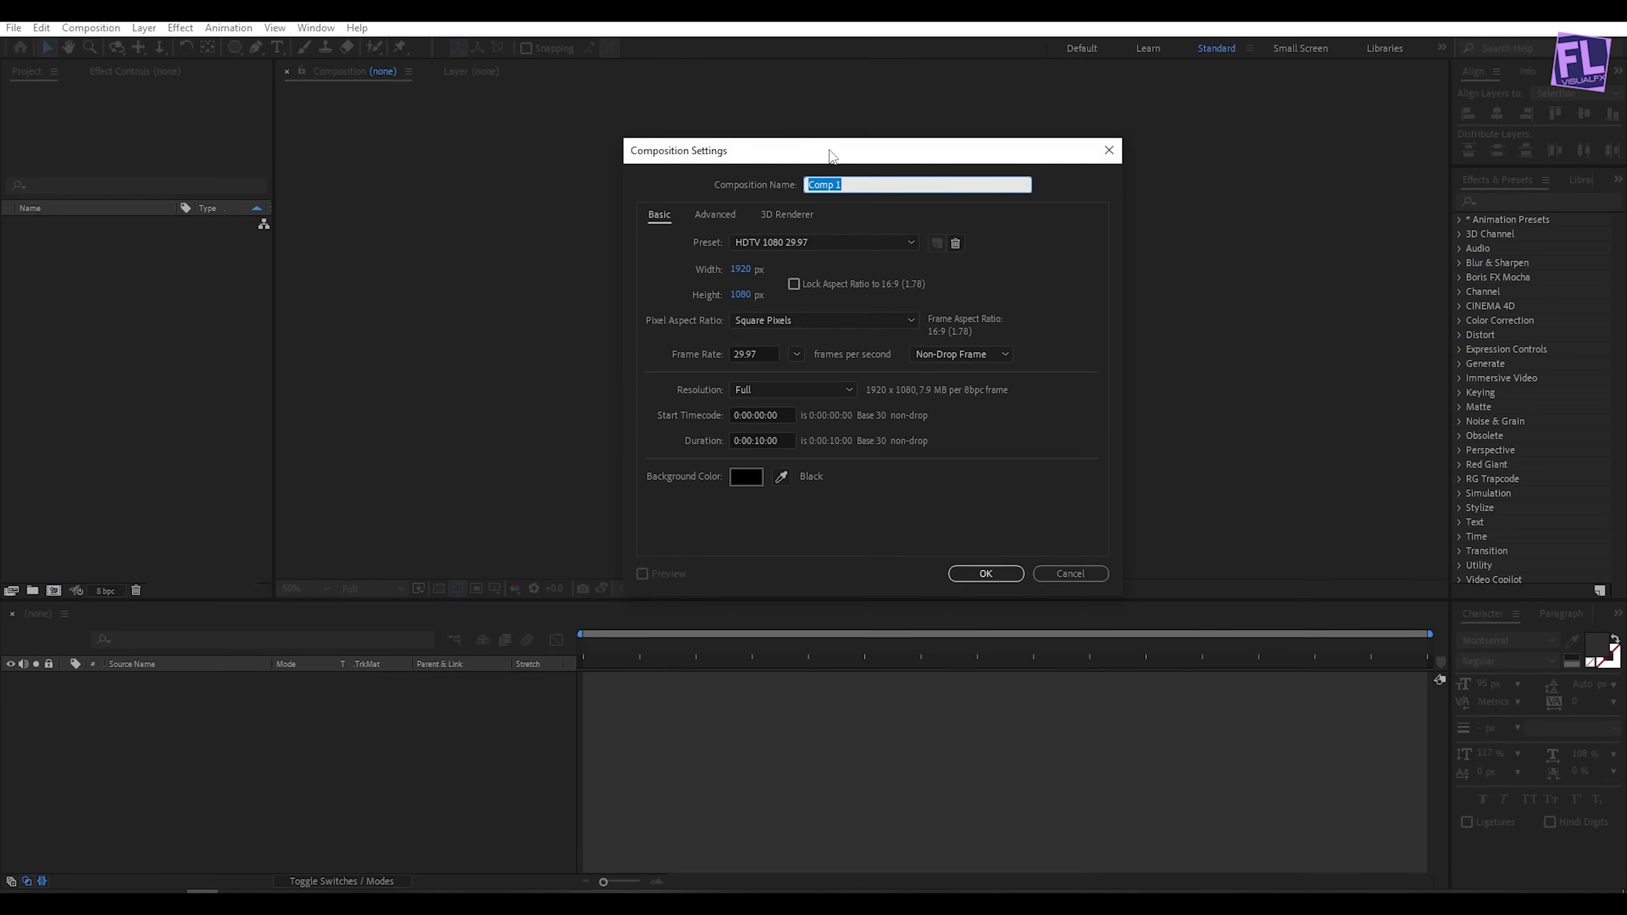
type("logo Animation")
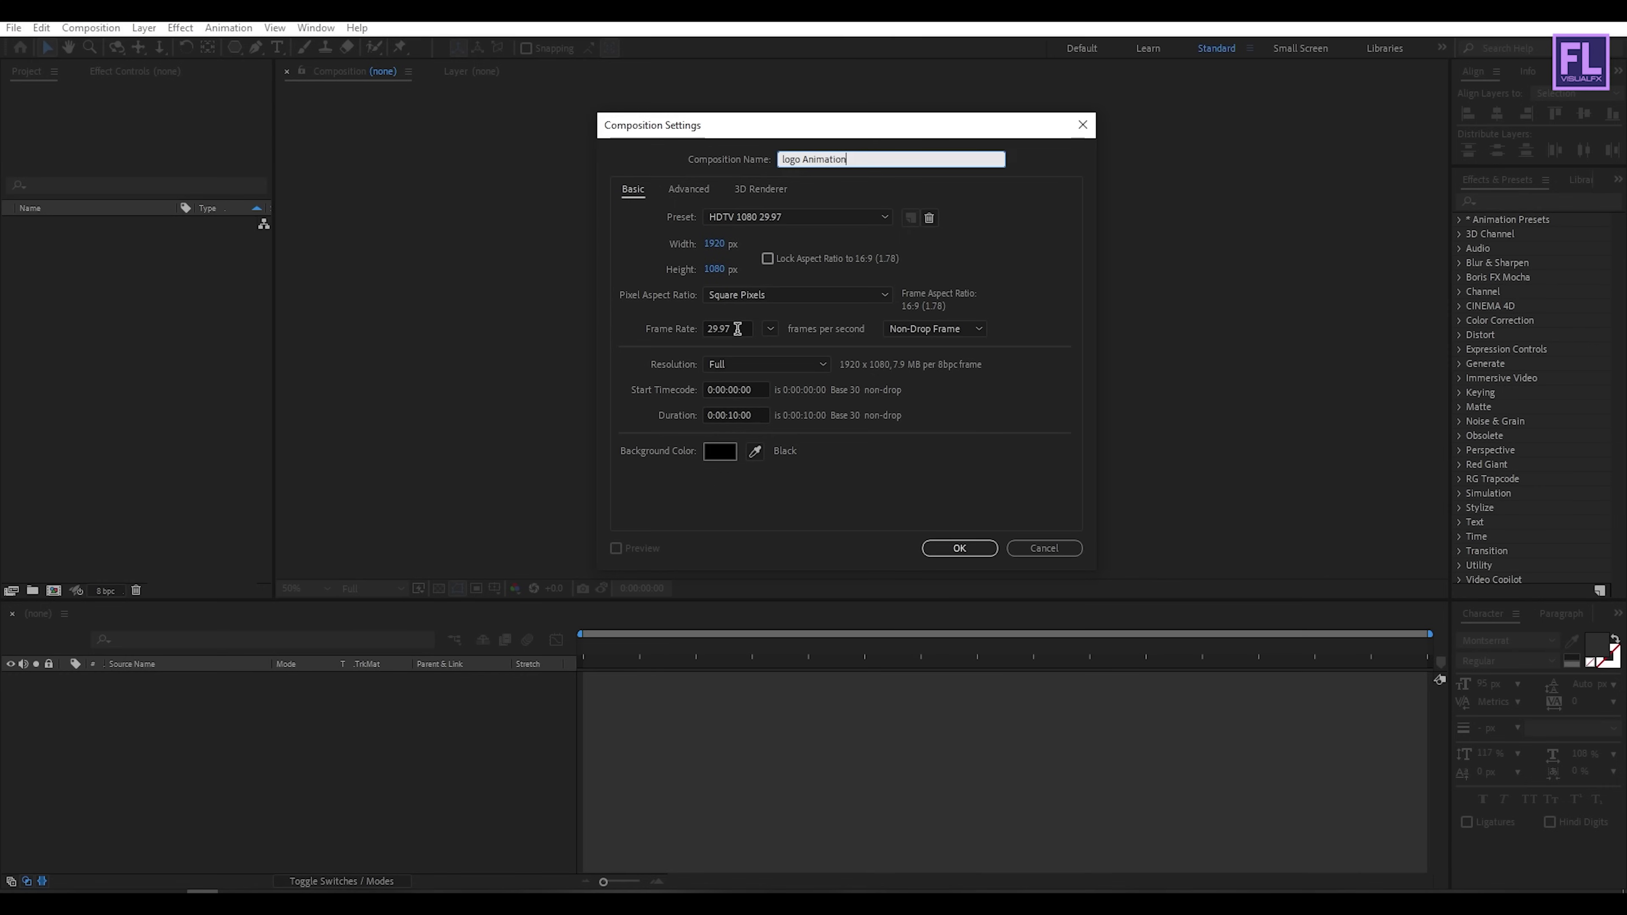
left_click(761, 413)
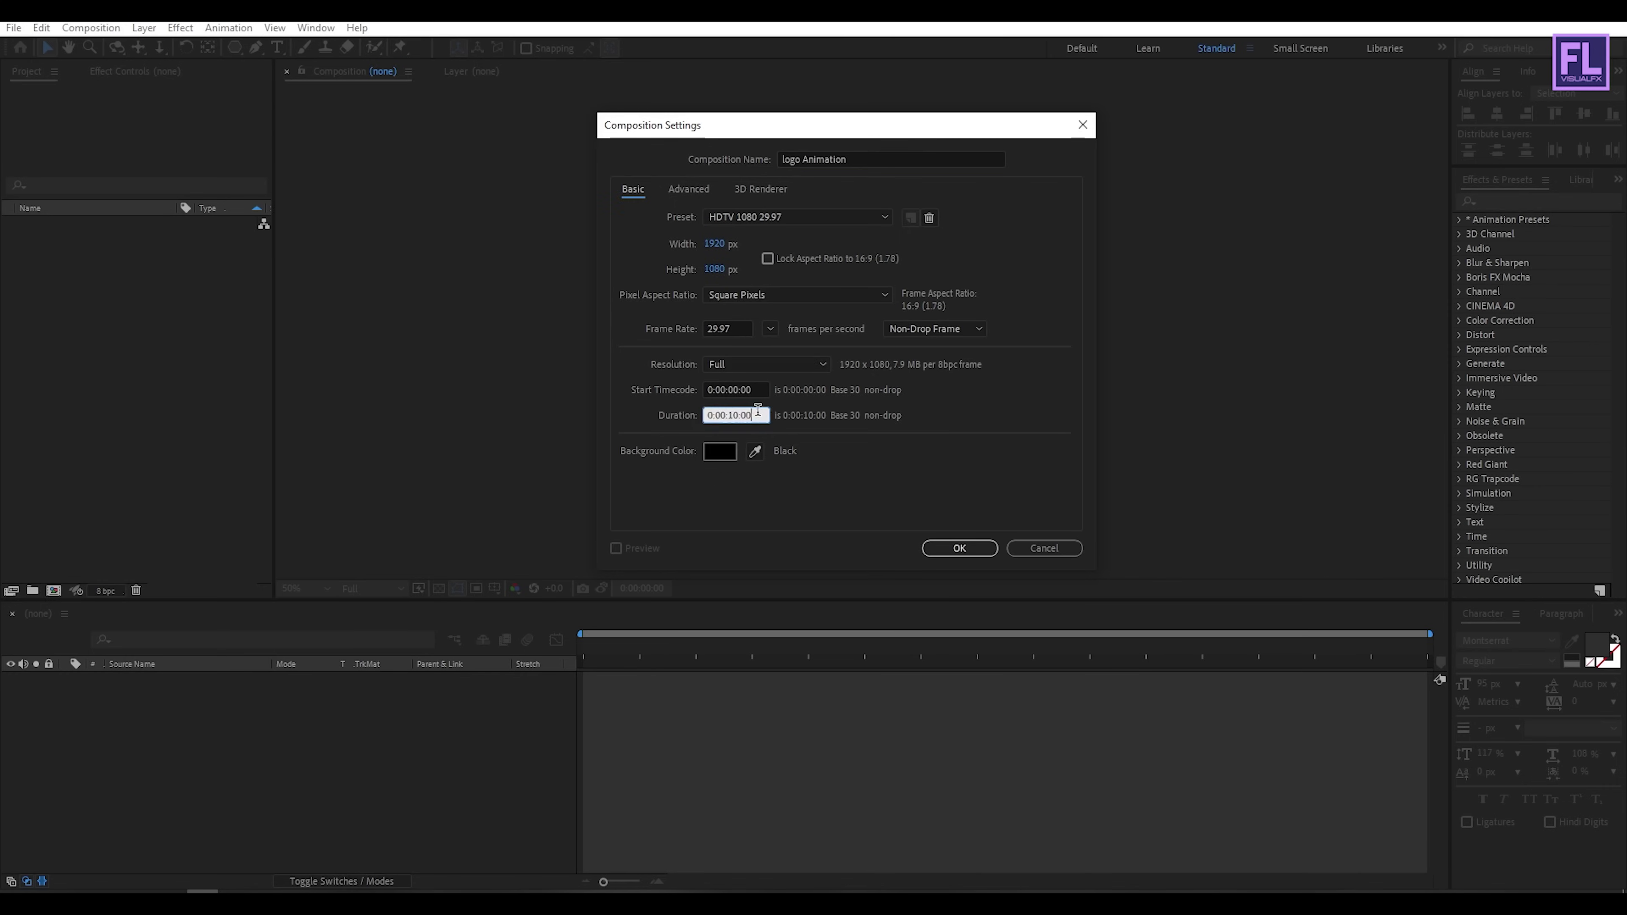
left_click(975, 548)
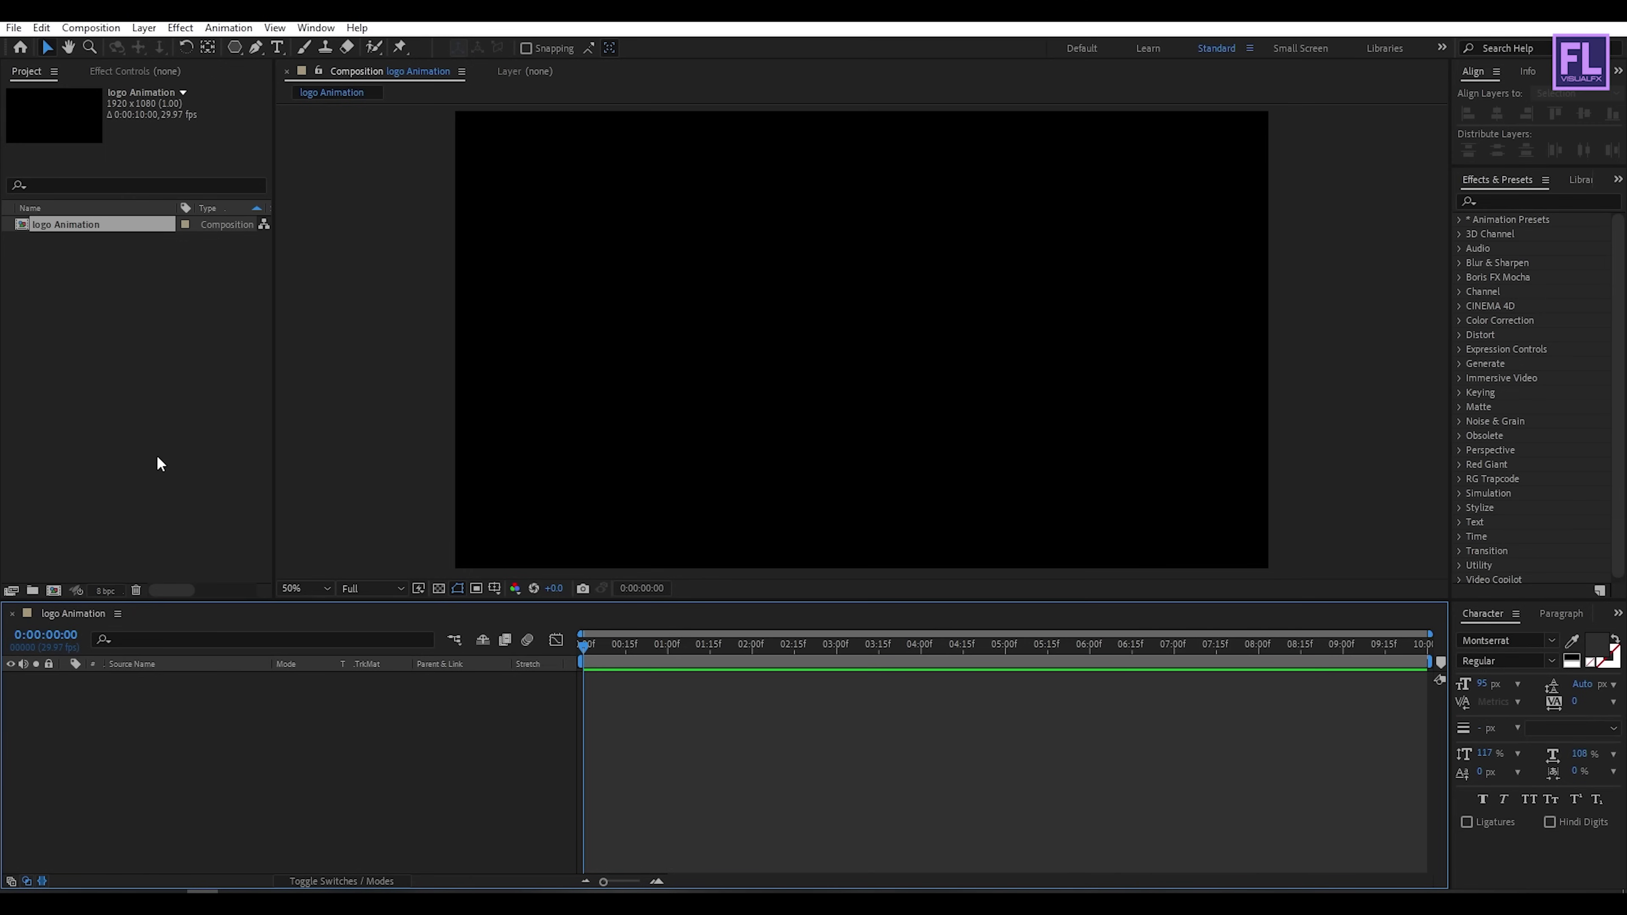
Step: Import the LOGO and Reflection Map 01 files from the Project file folder into the project
key("alt+Tab")
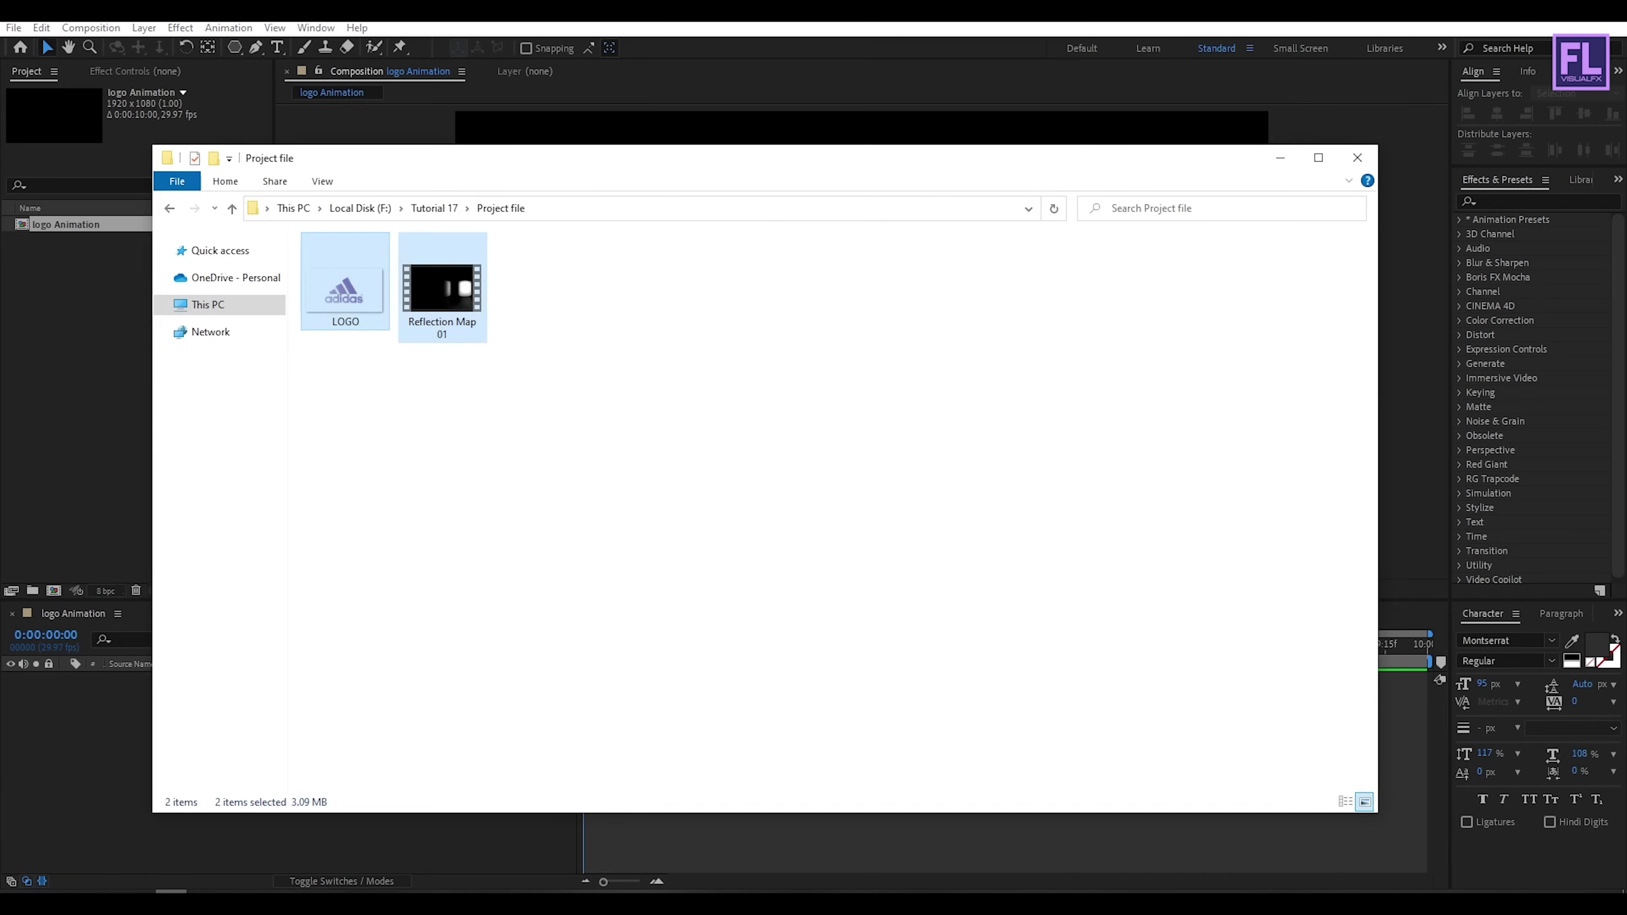
left_click_drag(537, 436, 89, 312)
left_click(89, 312)
Step: Add LOGO.png to the logo Animation composition and scale it down proportionally to about half its size
left_click_drag(48, 240, 193, 745)
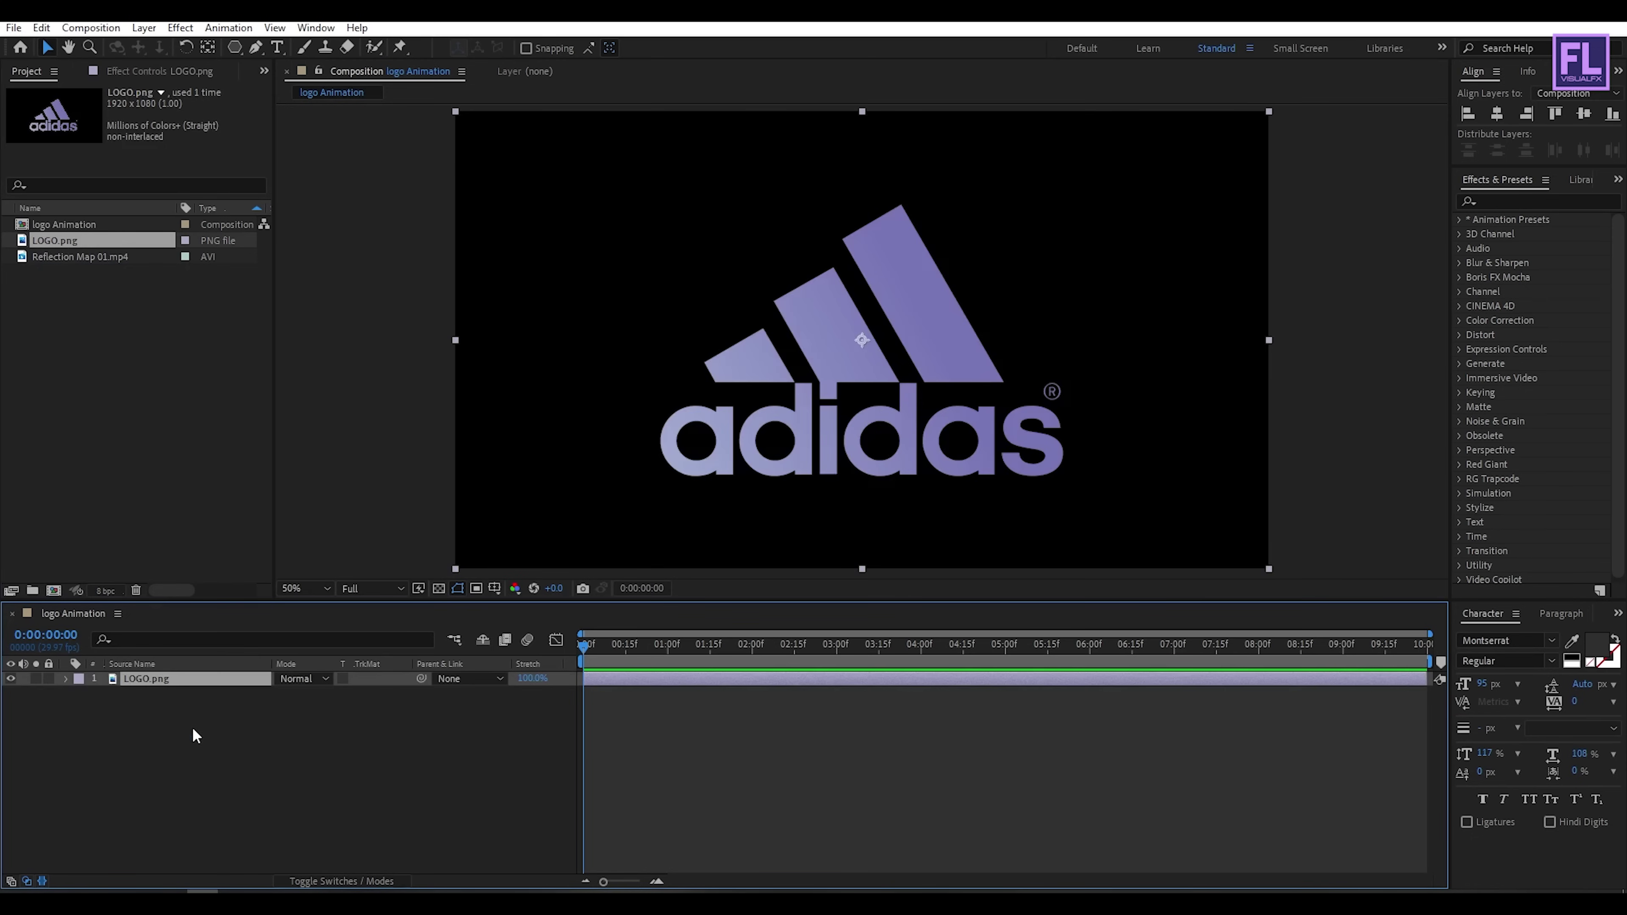
left_click_drag(1266, 118, 1070, 202)
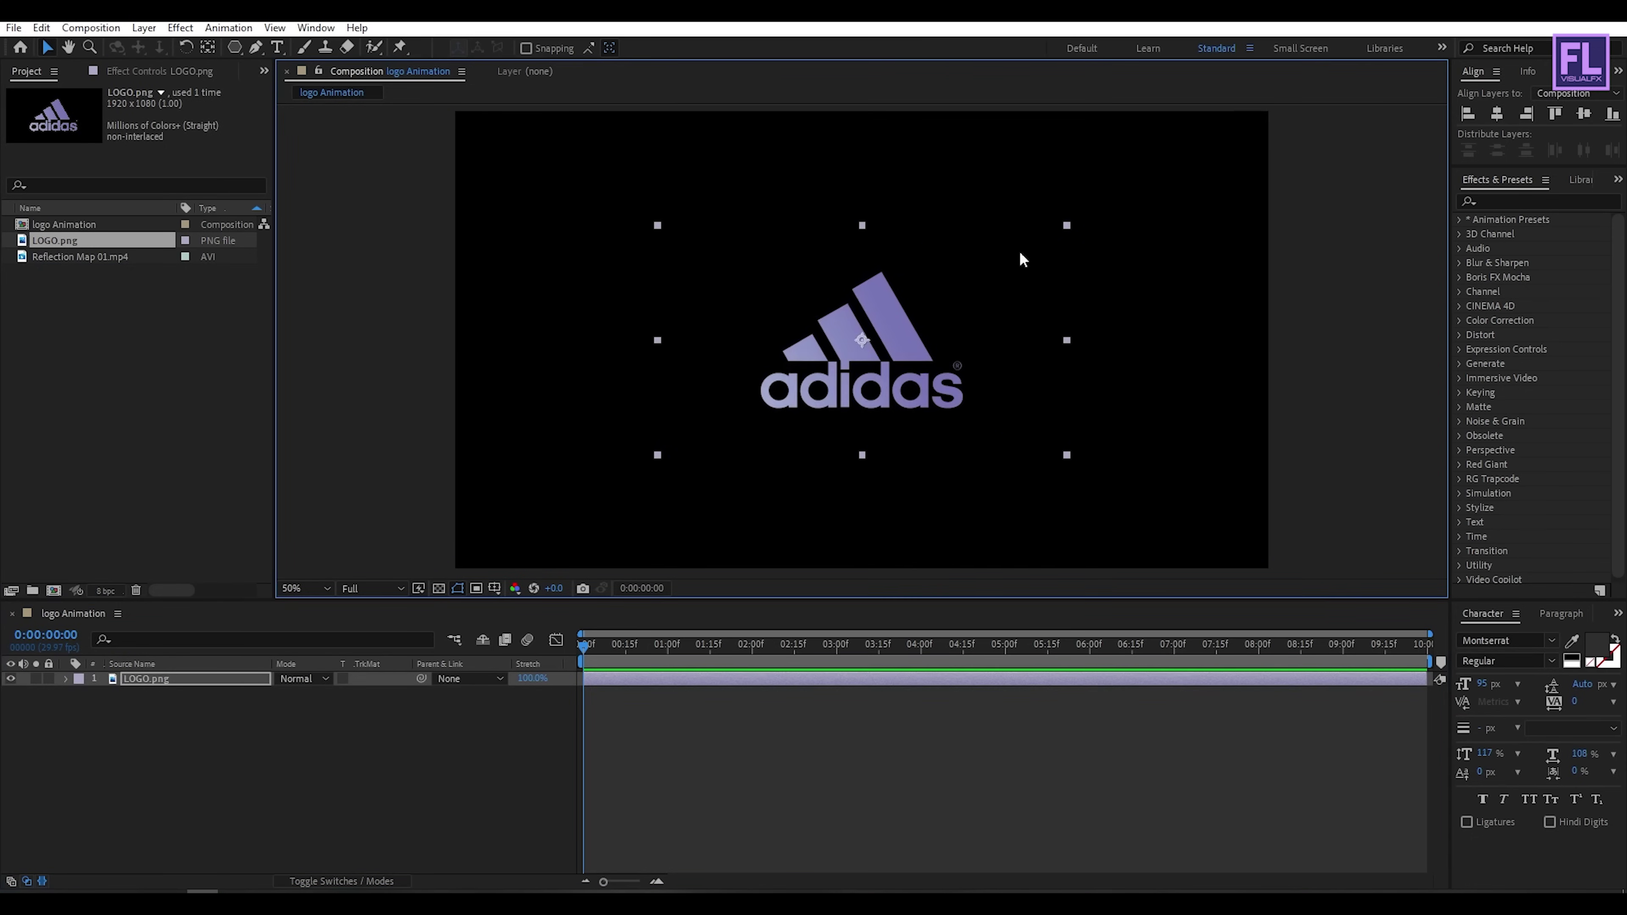
left_click(193, 737)
Step: Pre-compose the LOGO.png layer as "LOGO", moving all attributes into the new composition
left_click(154, 680)
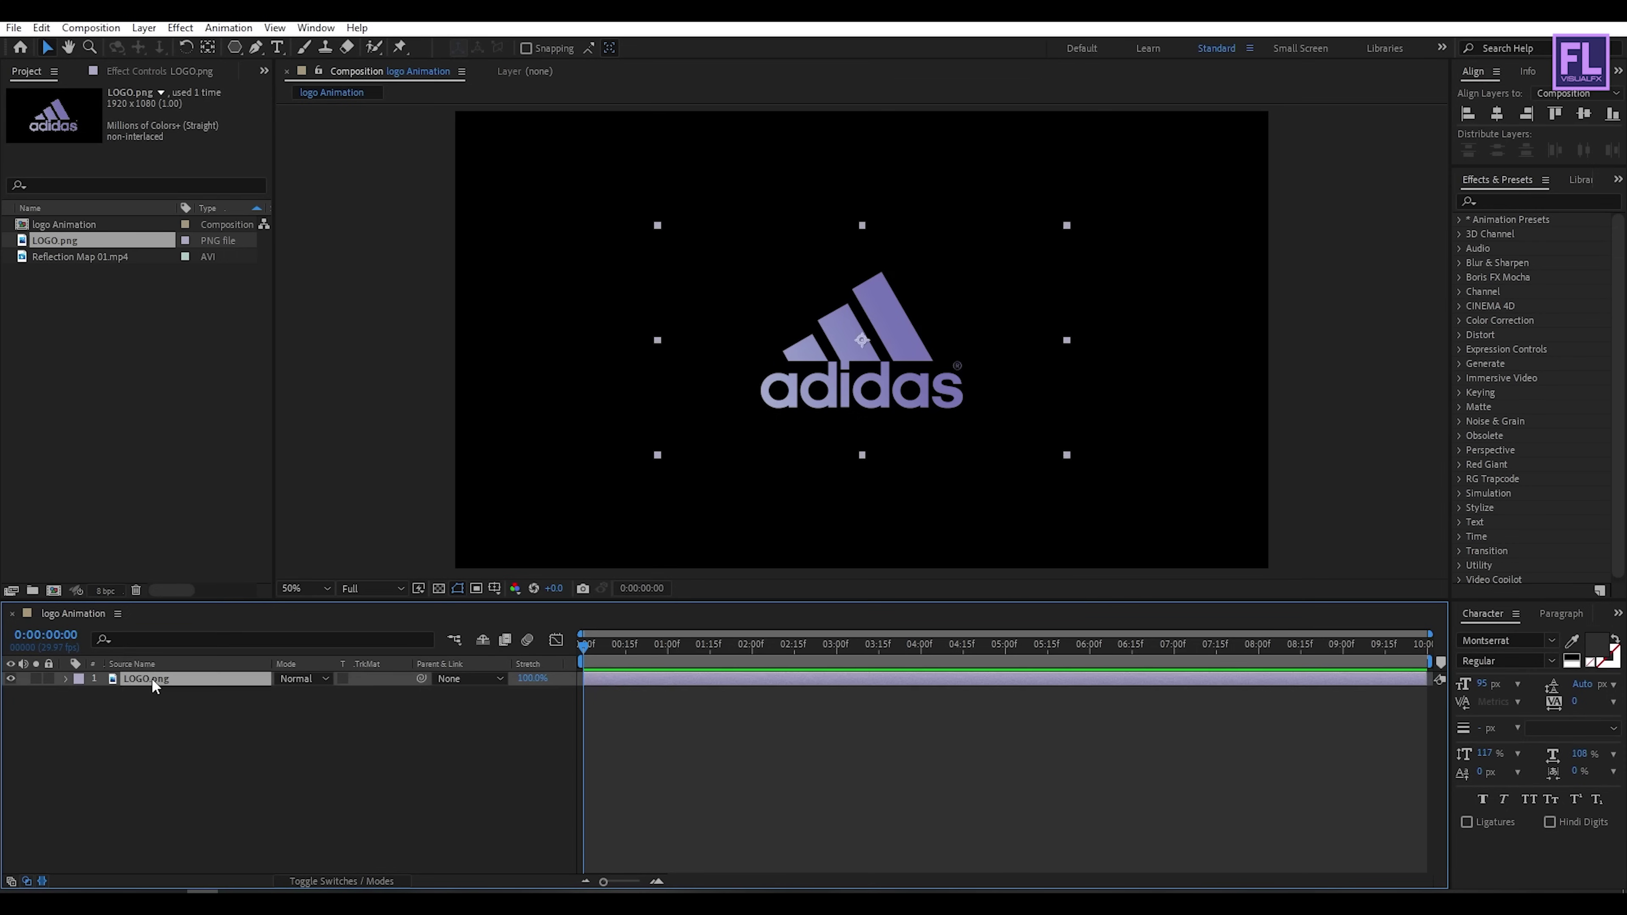
right_click(154, 684)
left_click(192, 585)
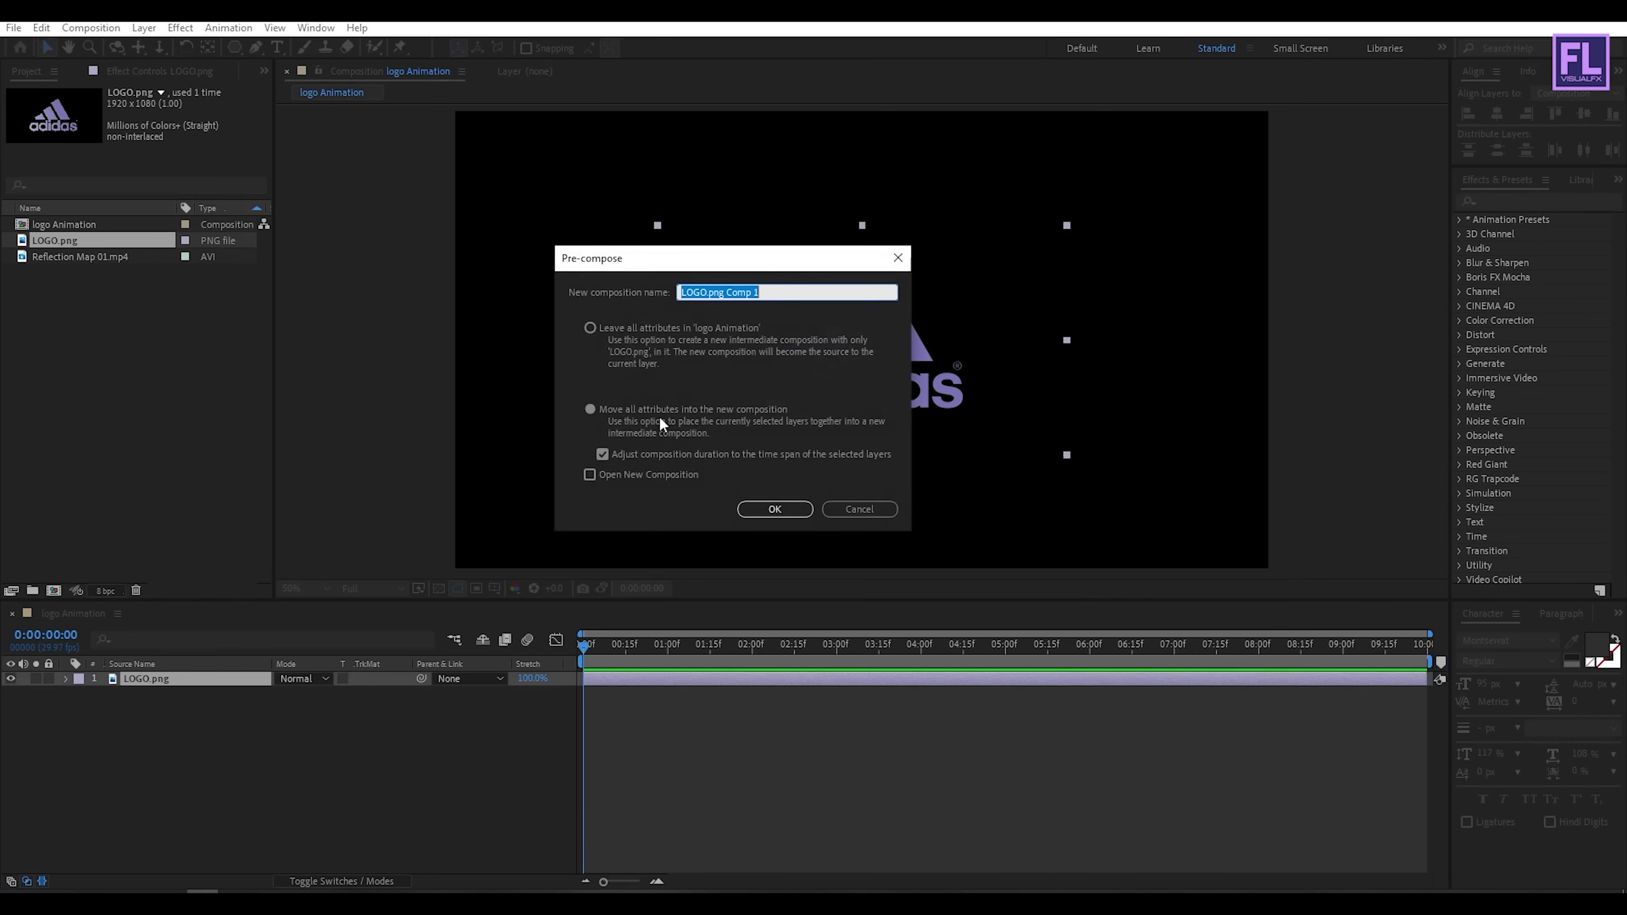
left_click(632, 409)
left_click_drag(780, 288, 704, 283)
key("BackSpace")
key("Return")
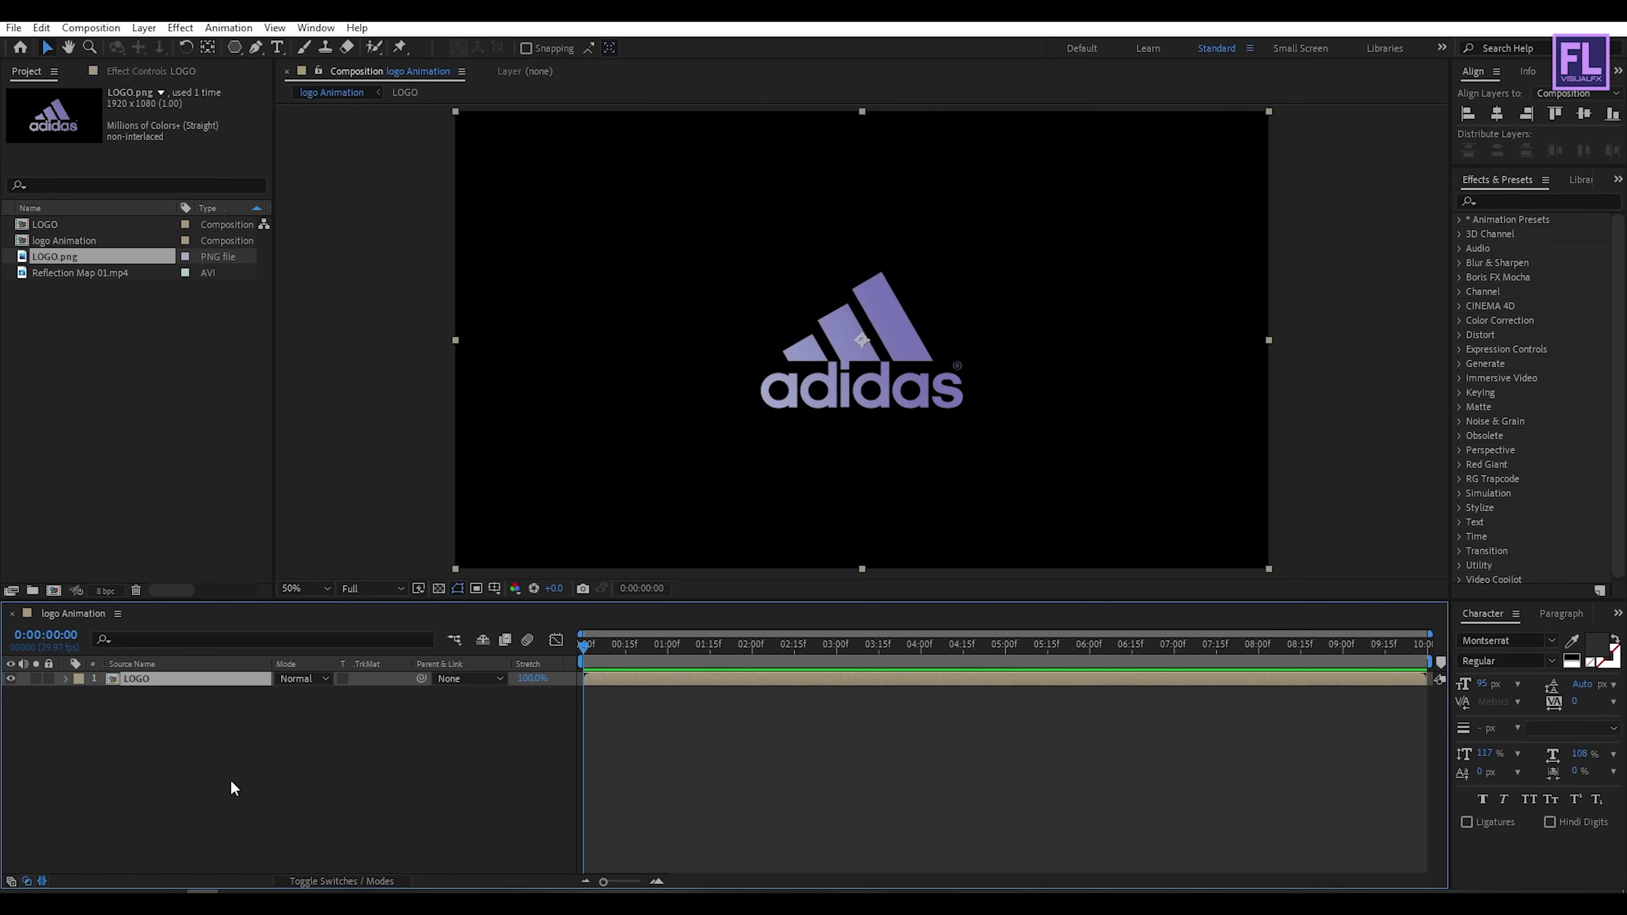
Step: Create a 1920 x 1080 px solid in the very light colour F5F5FA and place it beneath the LOGO layer
right_click(159, 729)
mouse_move(256, 543)
left_click(416, 587)
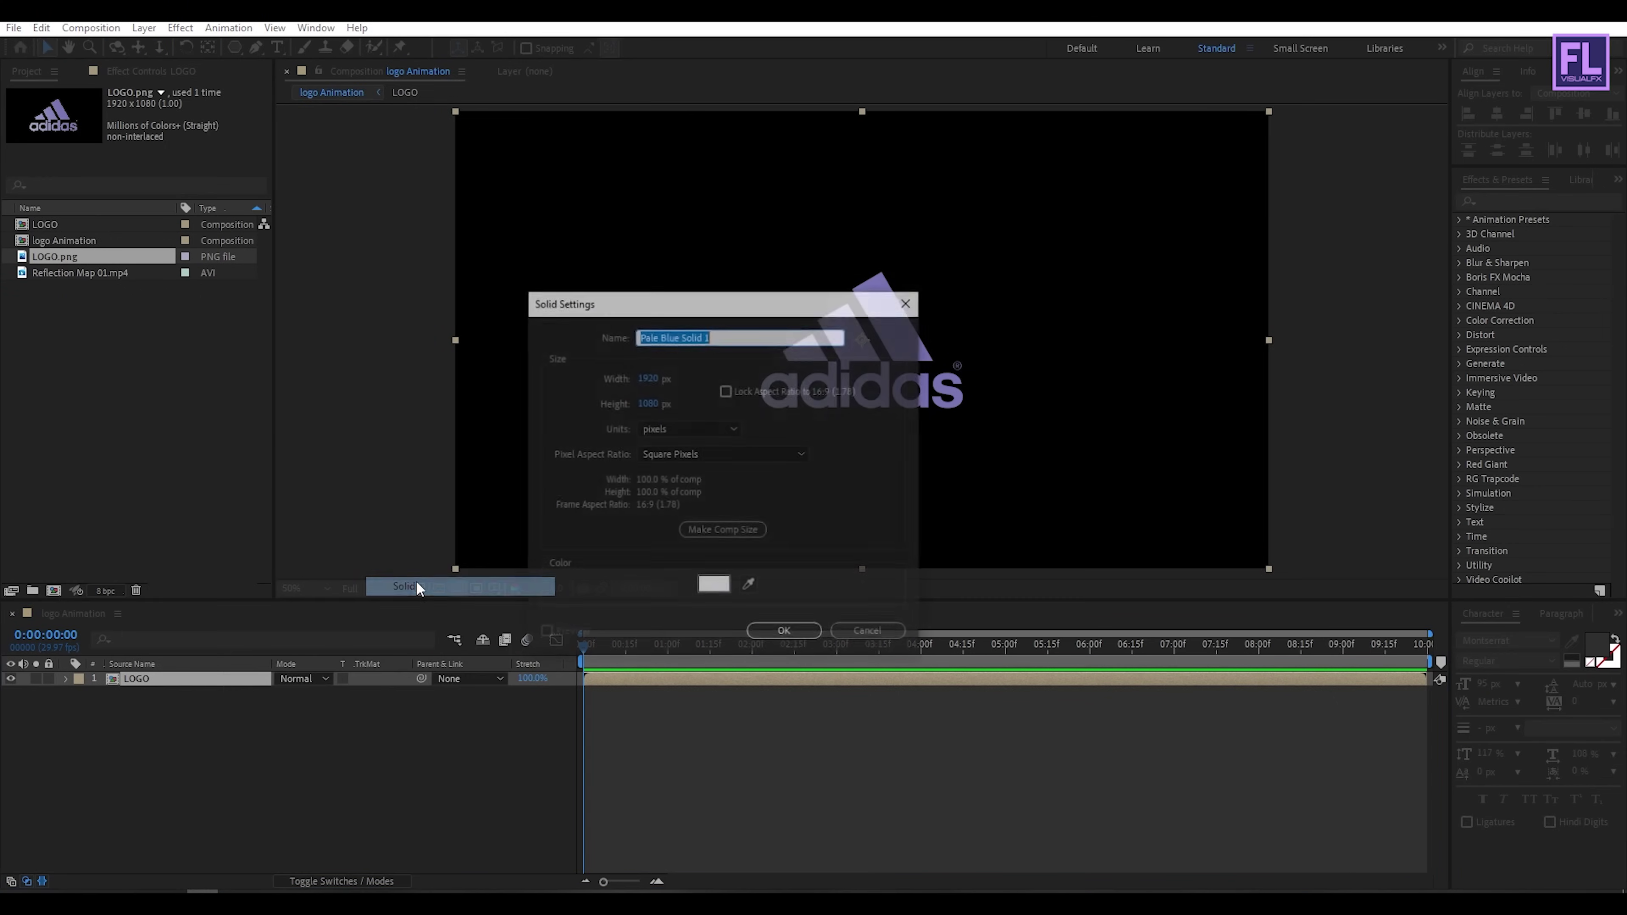
left_click(714, 585)
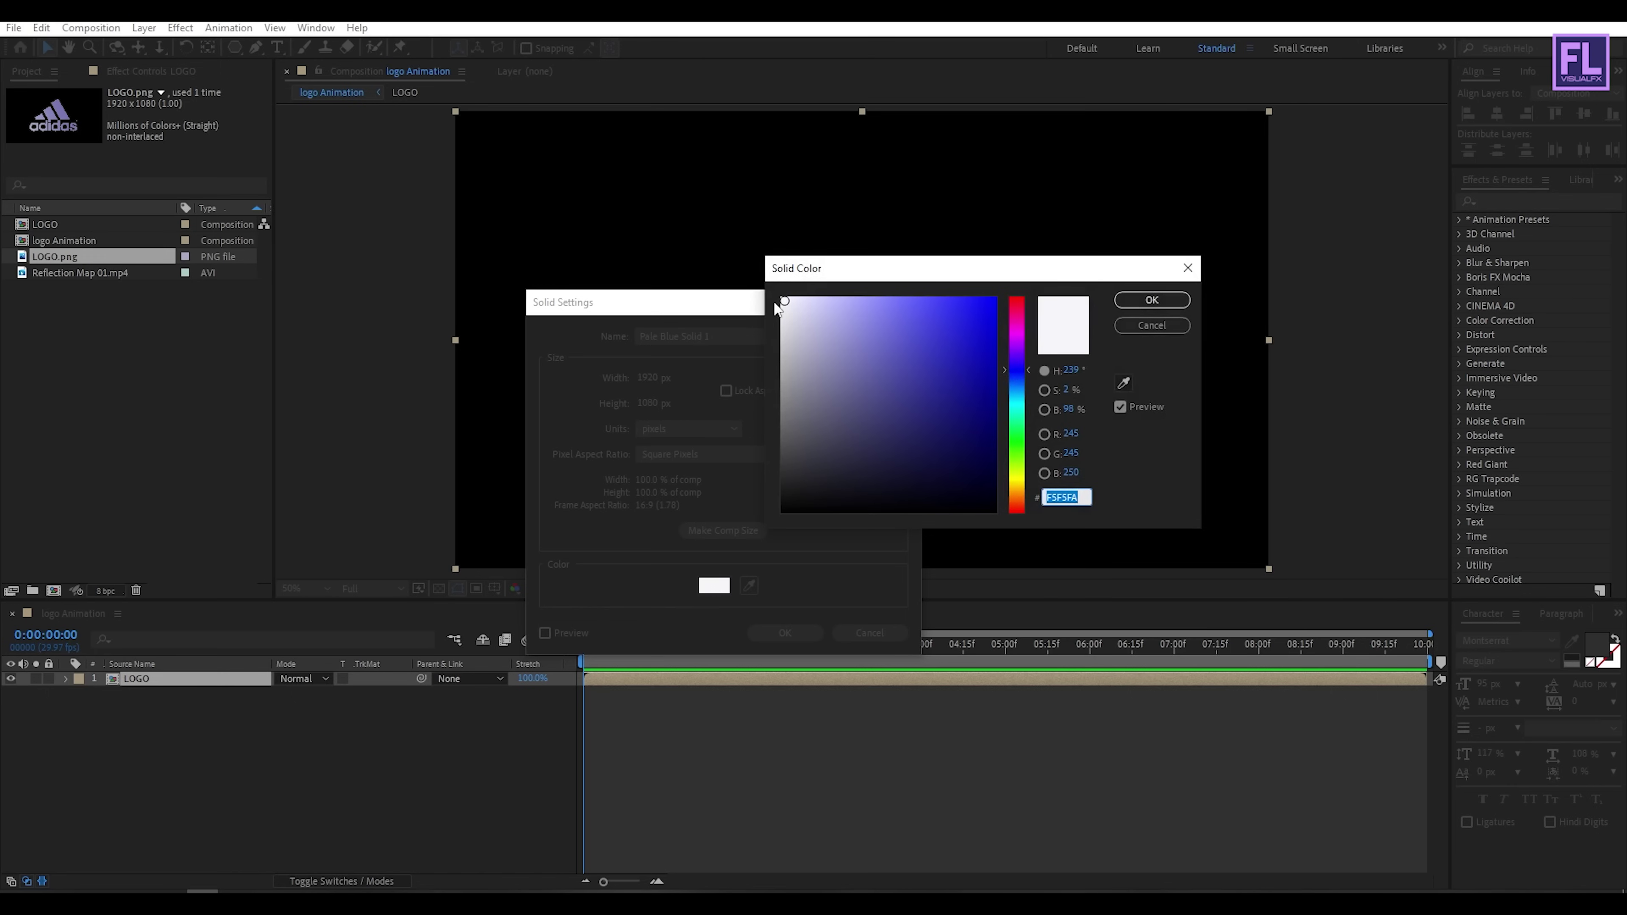
left_click(1151, 300)
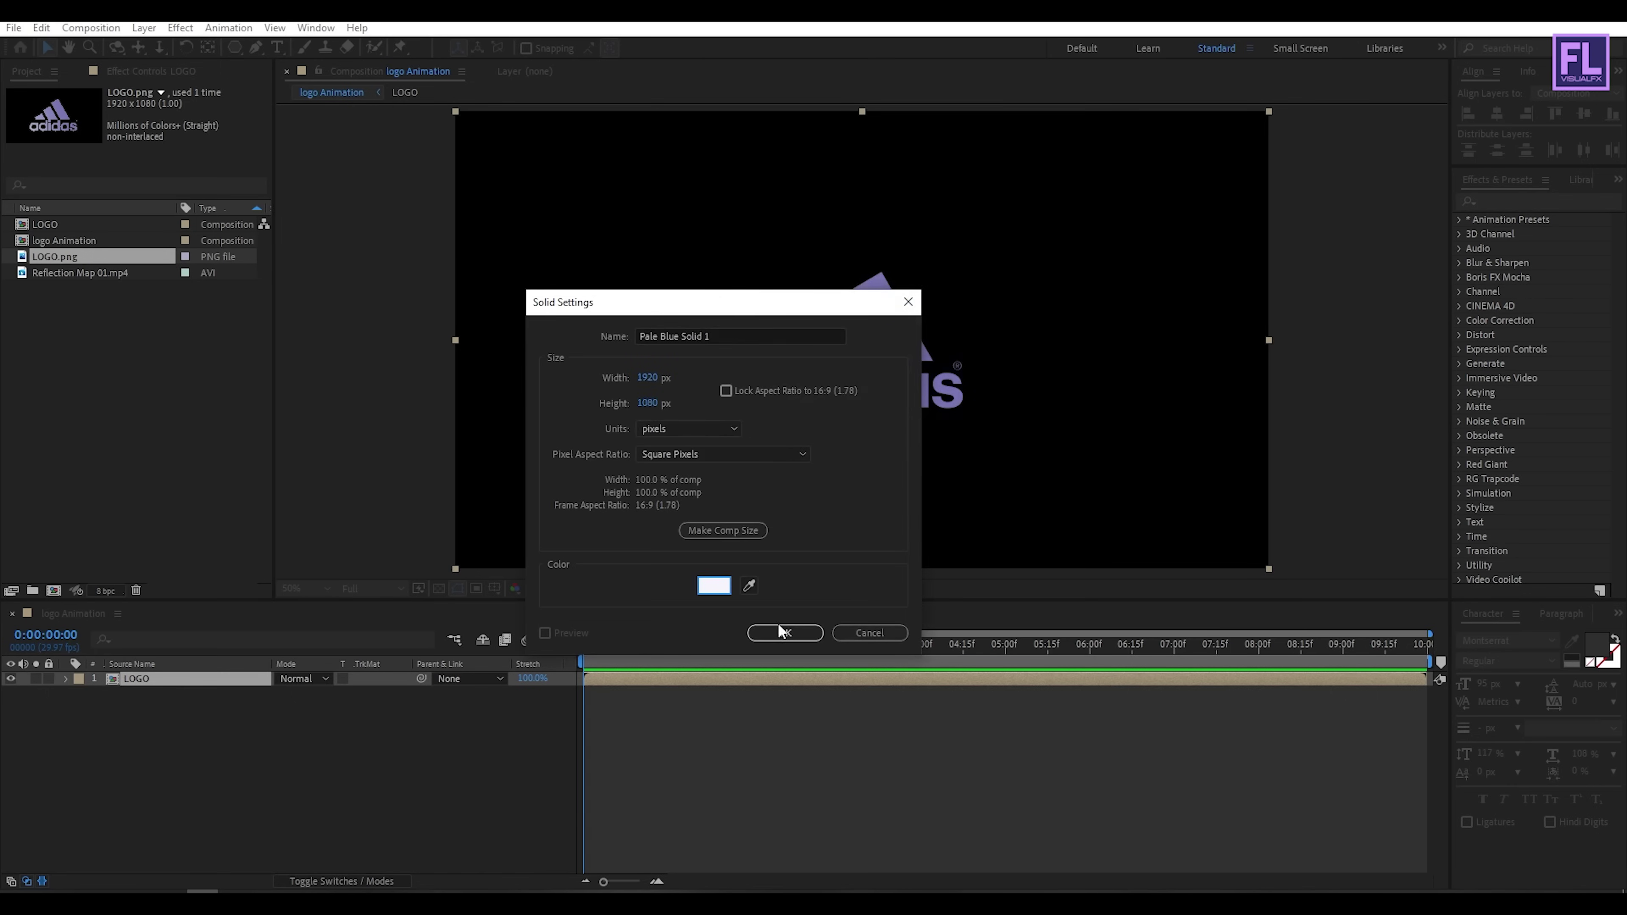
left_click(783, 634)
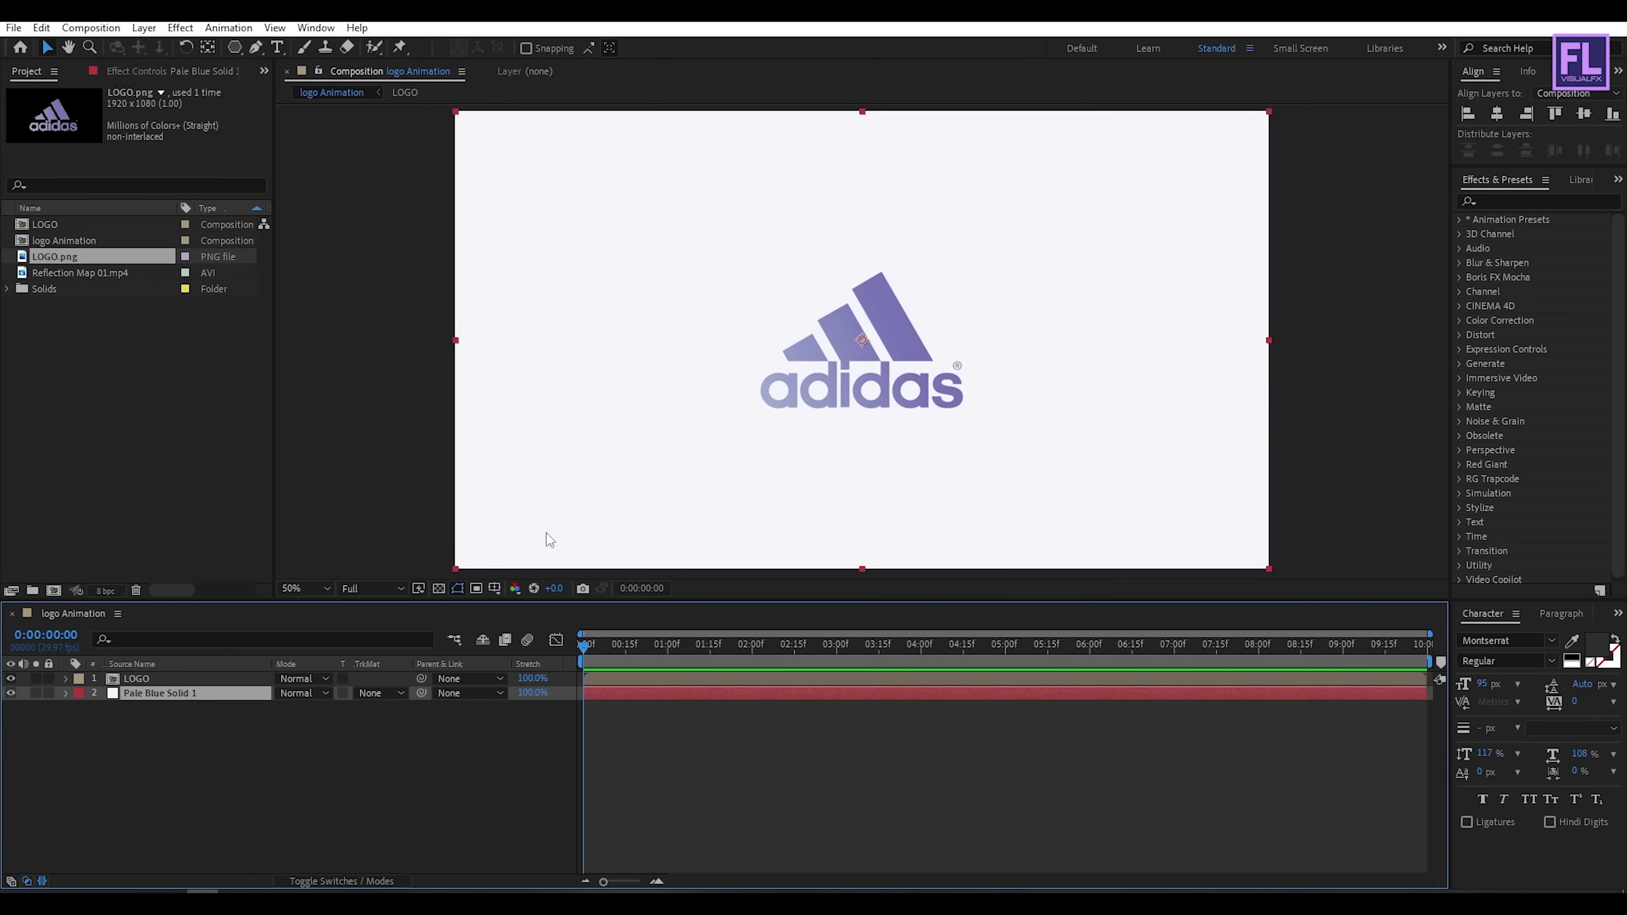
Step: Find the Find Edges effect and apply it to the LOGO layer
left_click(147, 678)
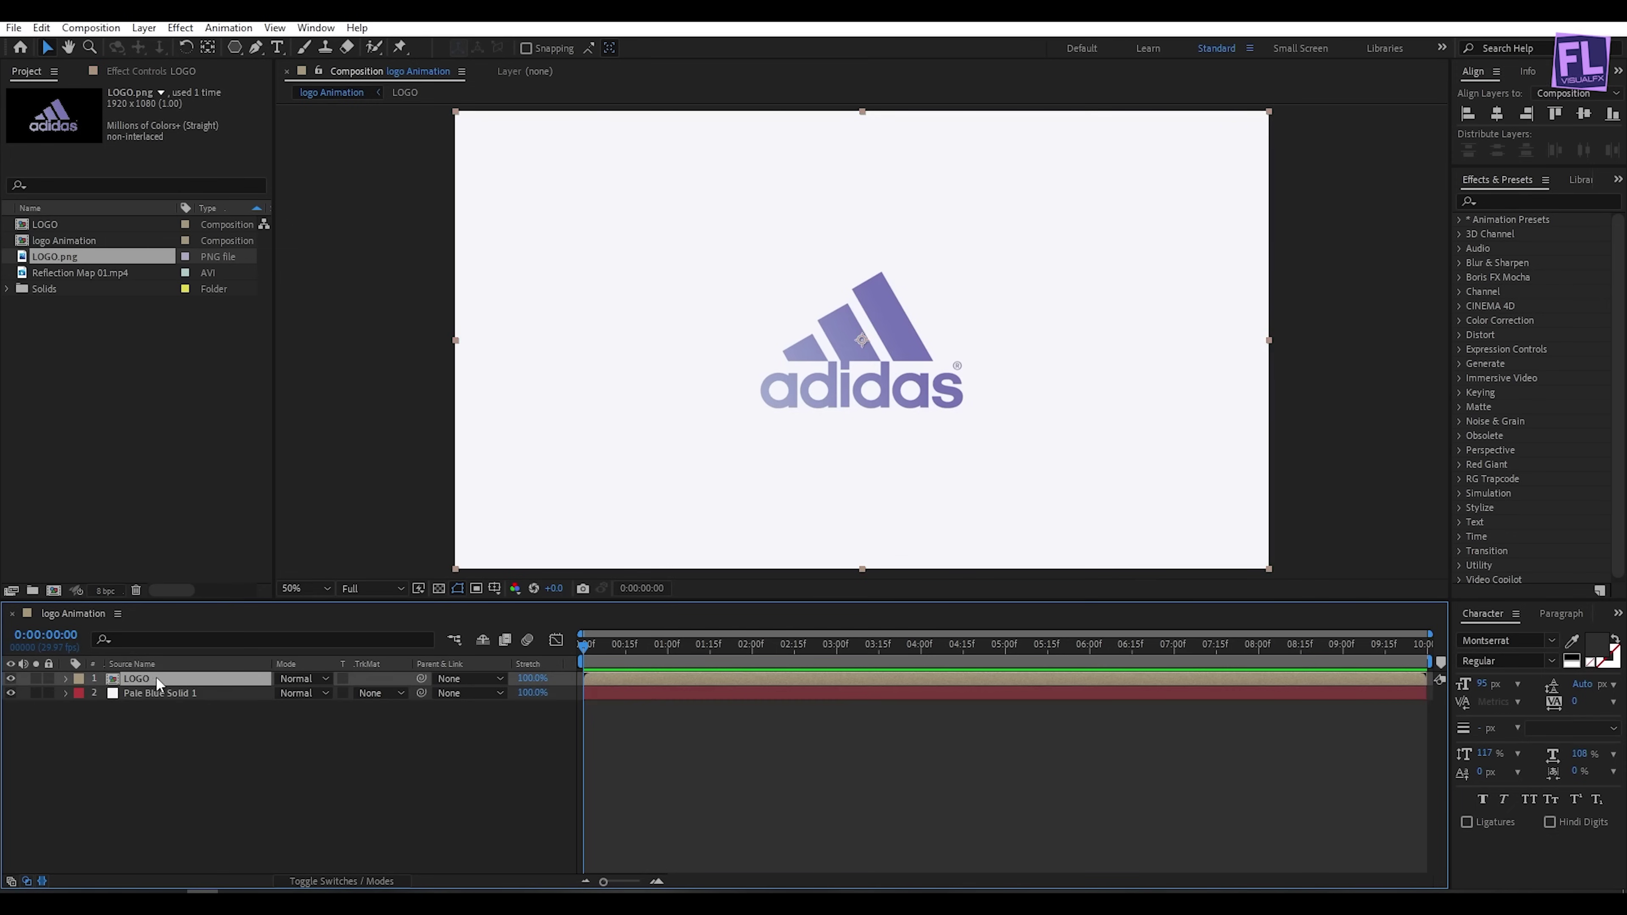
left_click(1512, 201)
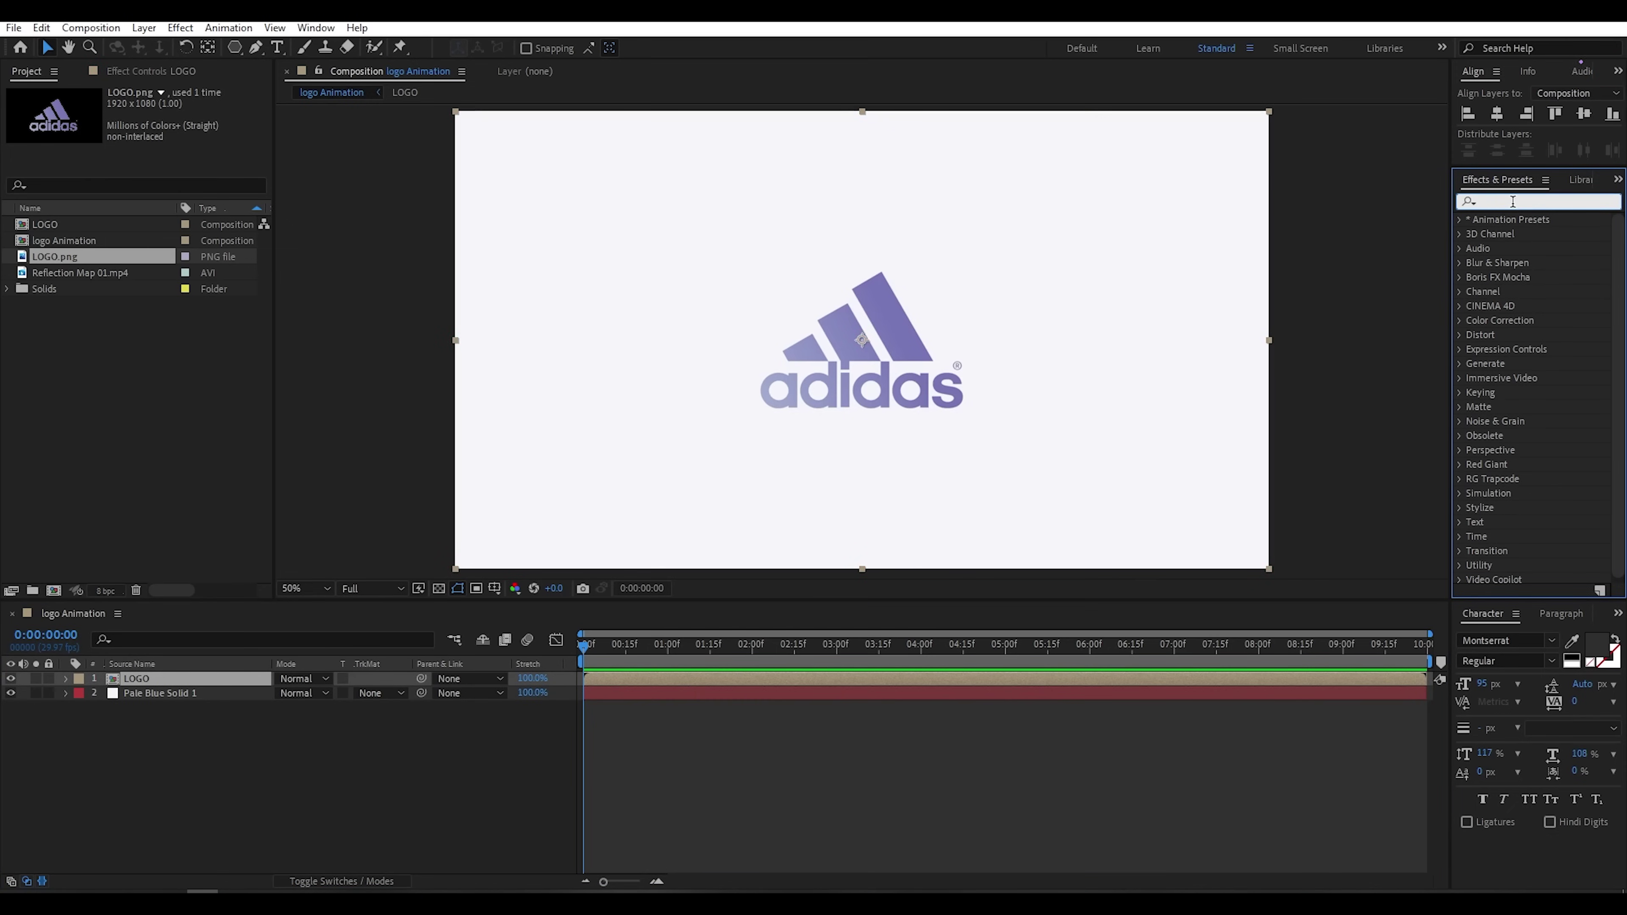
type("find")
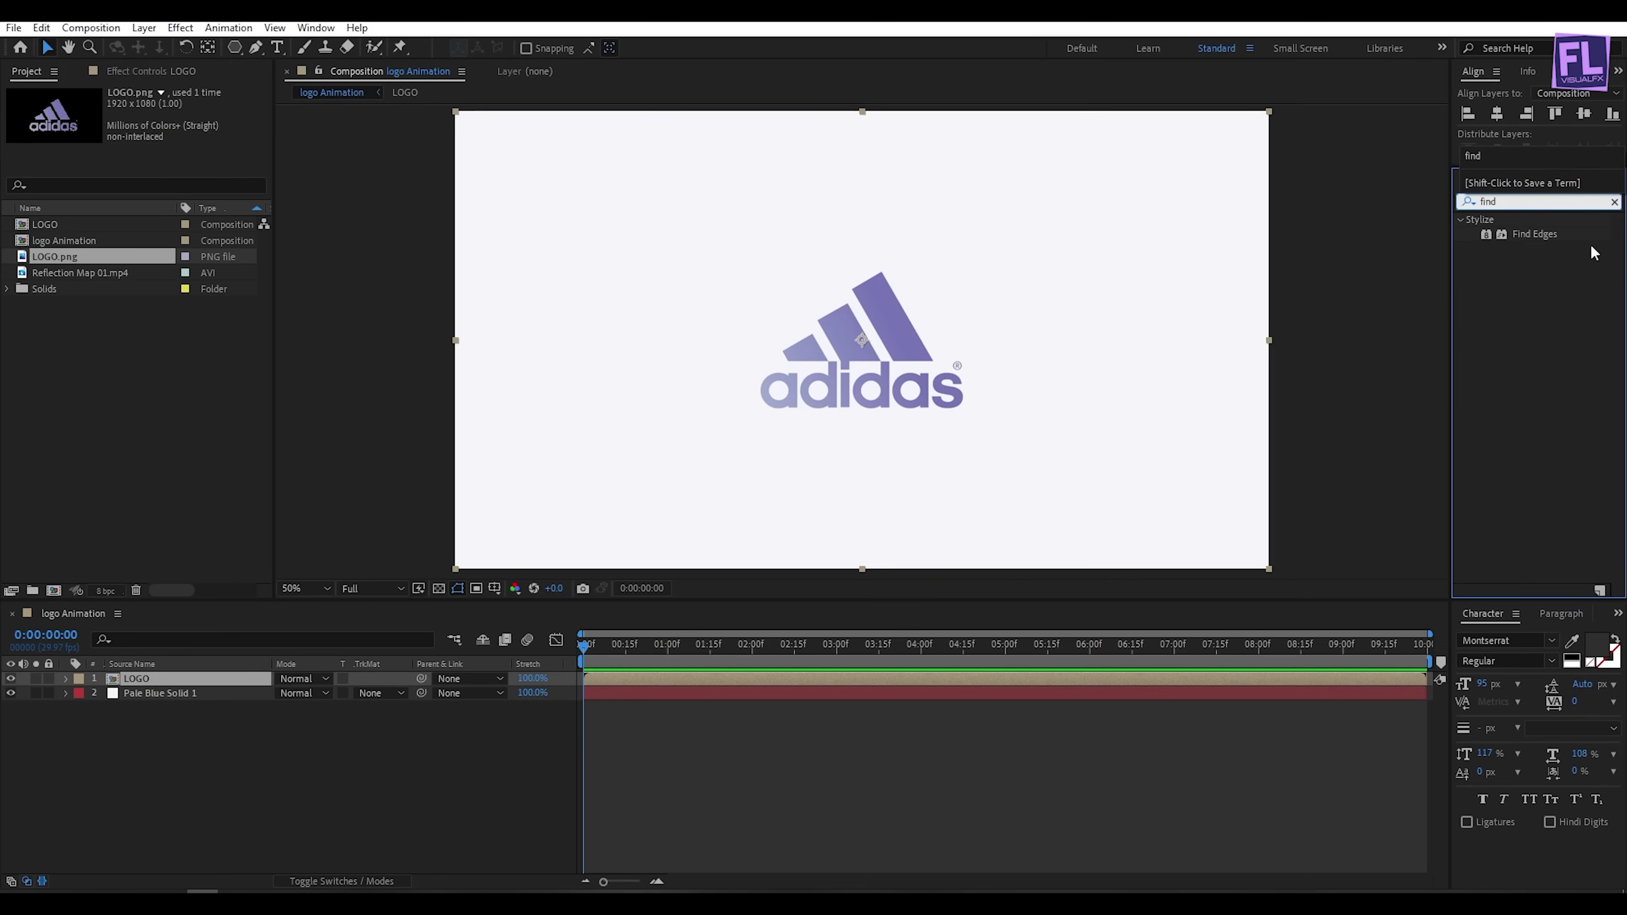
left_click_drag(1536, 234, 208, 682)
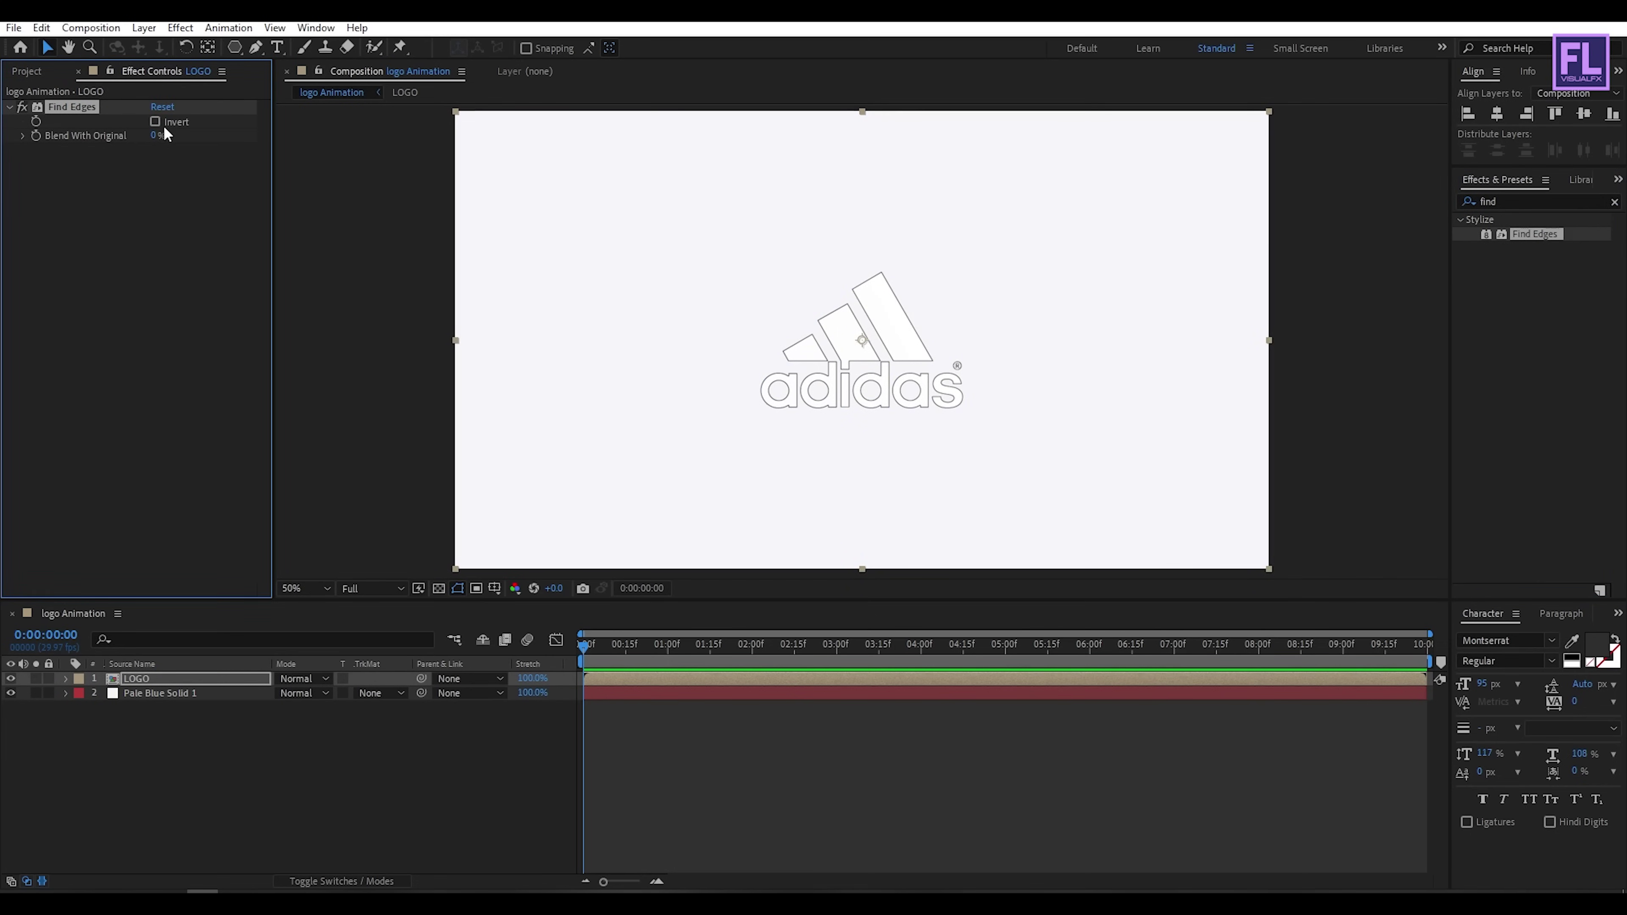
Step: Apply the Simple Choker effect to the LOGO layer and set Choke Matte to 2
left_click(1541, 196)
left_click_drag(1549, 197, 1430, 194)
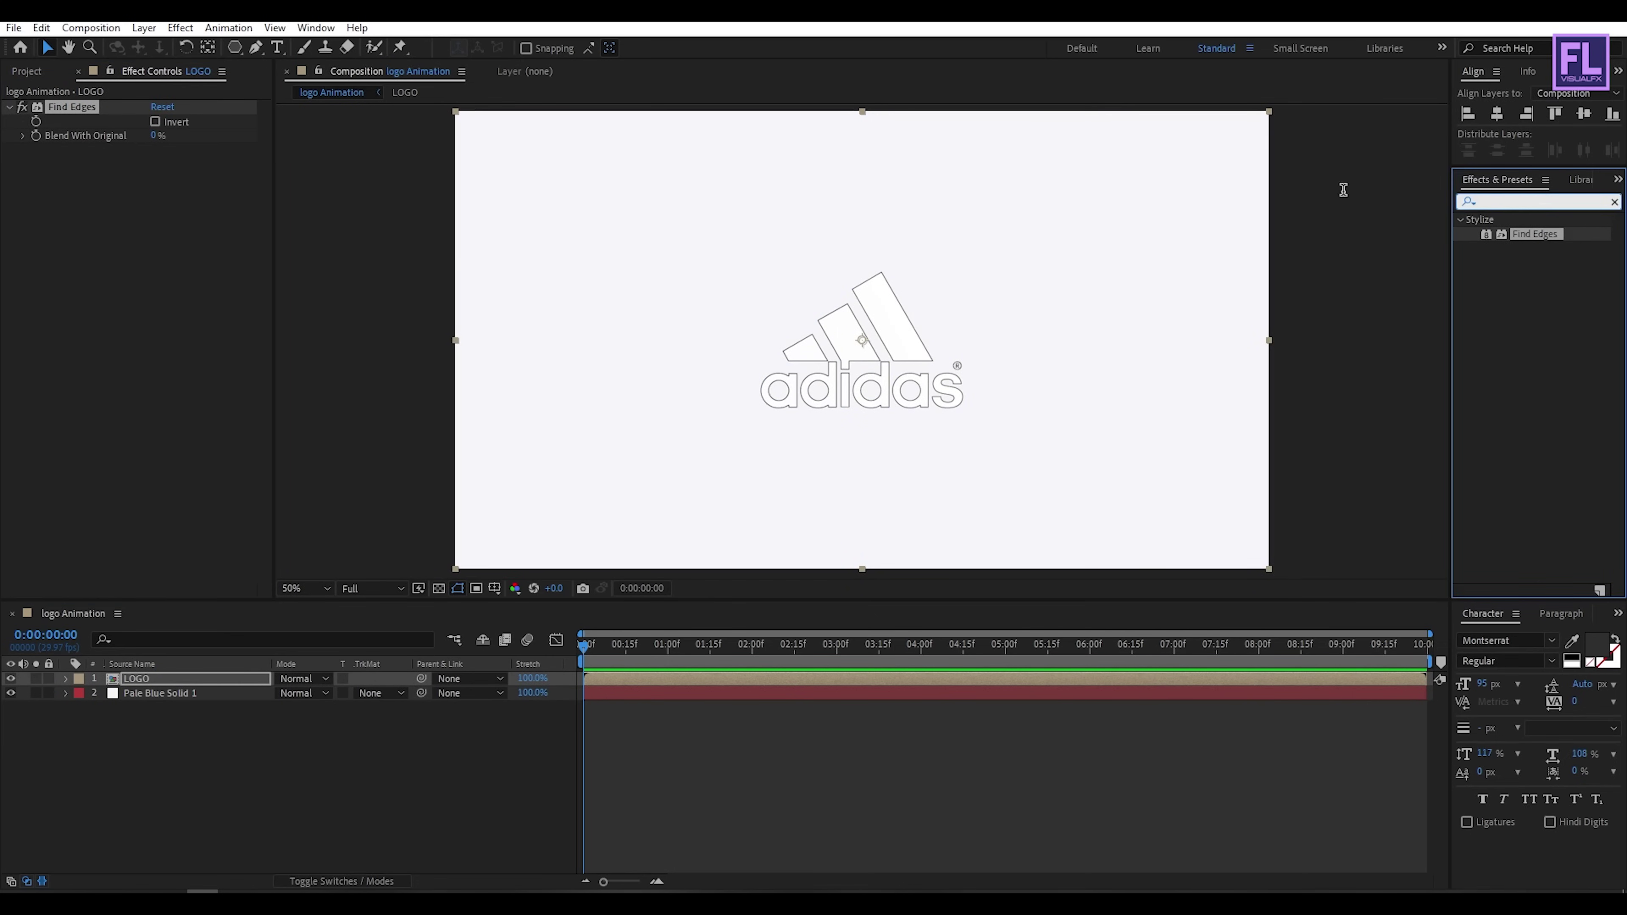
type("simple")
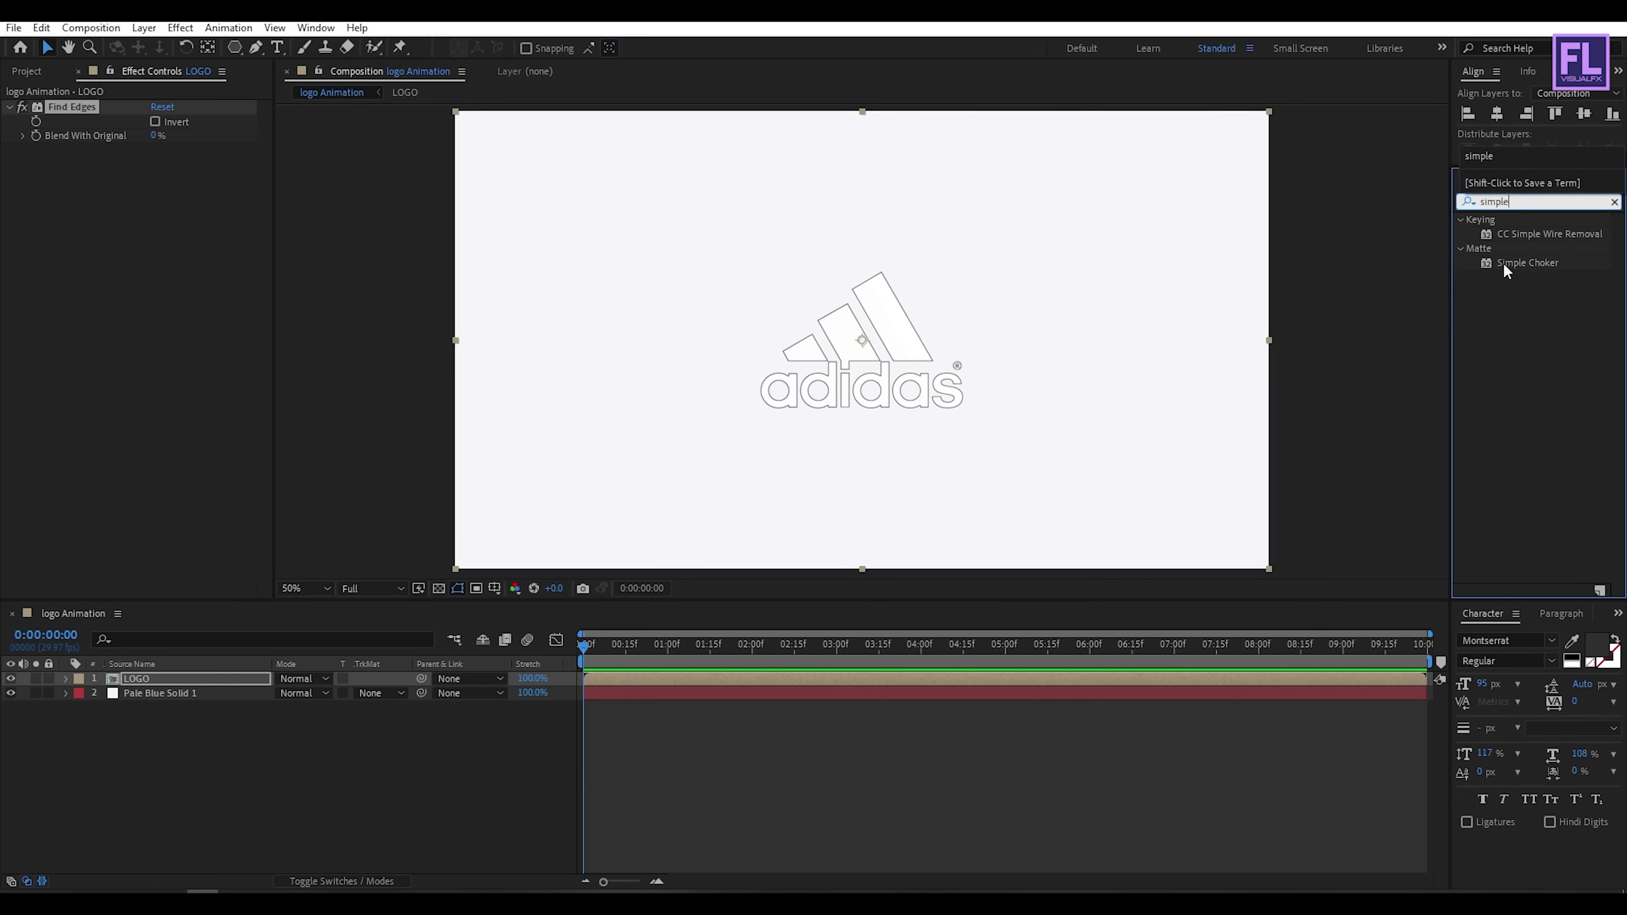
left_click(1525, 264)
left_click_drag(1531, 261, 151, 449)
left_click_drag(158, 178, 192, 338)
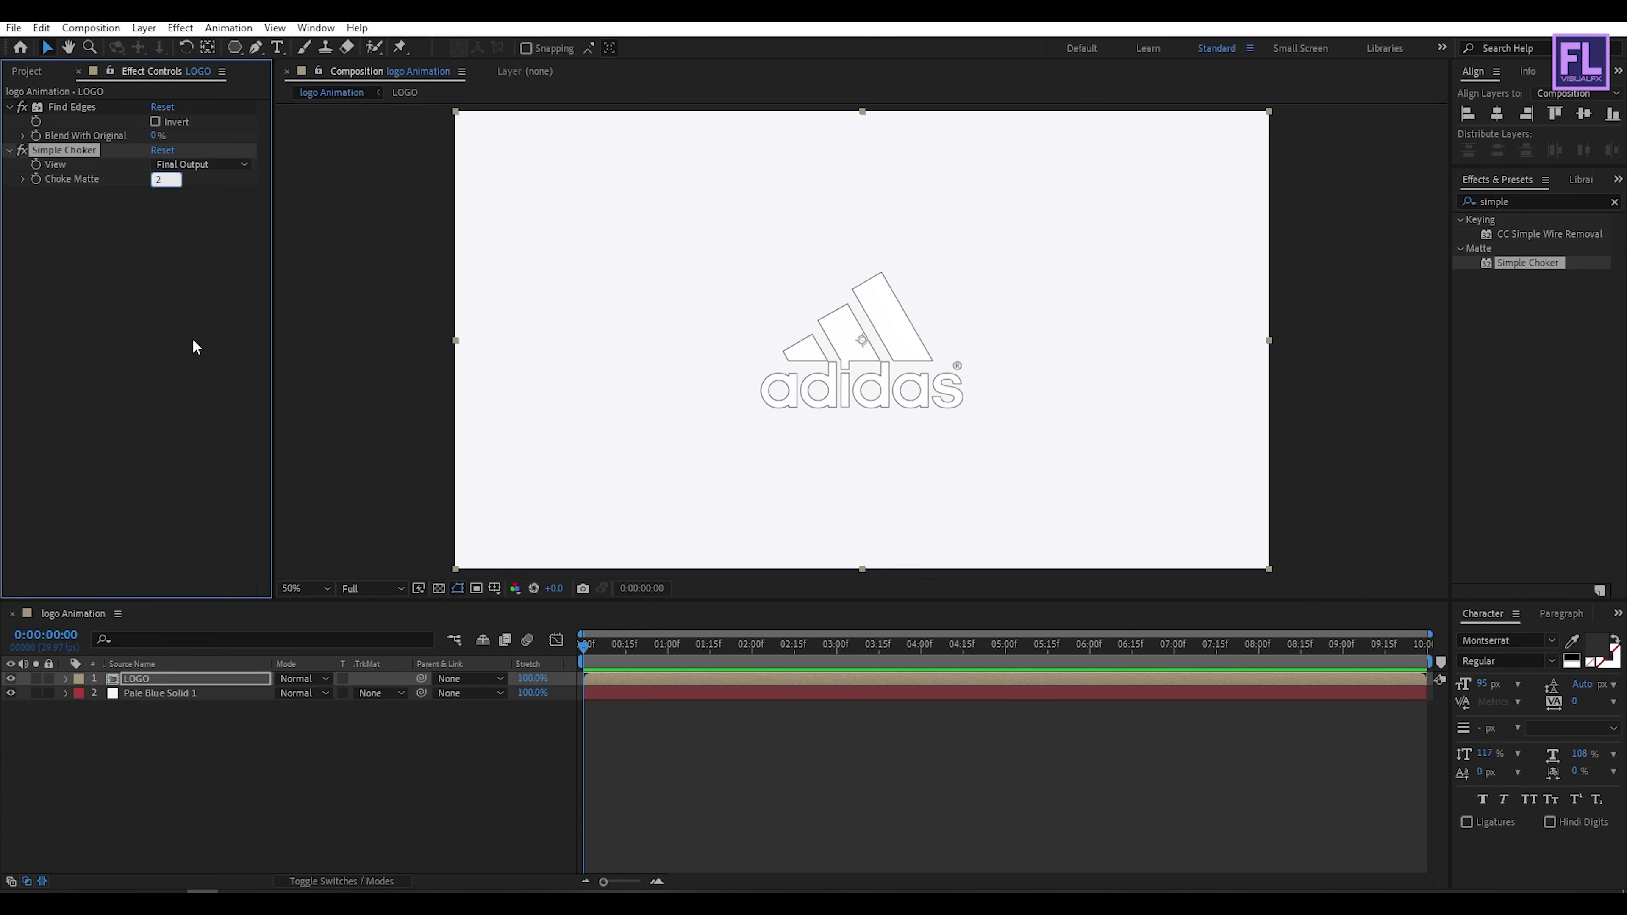
Step: Apply the Brightness & Contrast effect to the LOGO layer and set Brightness to 25
left_click(1523, 203)
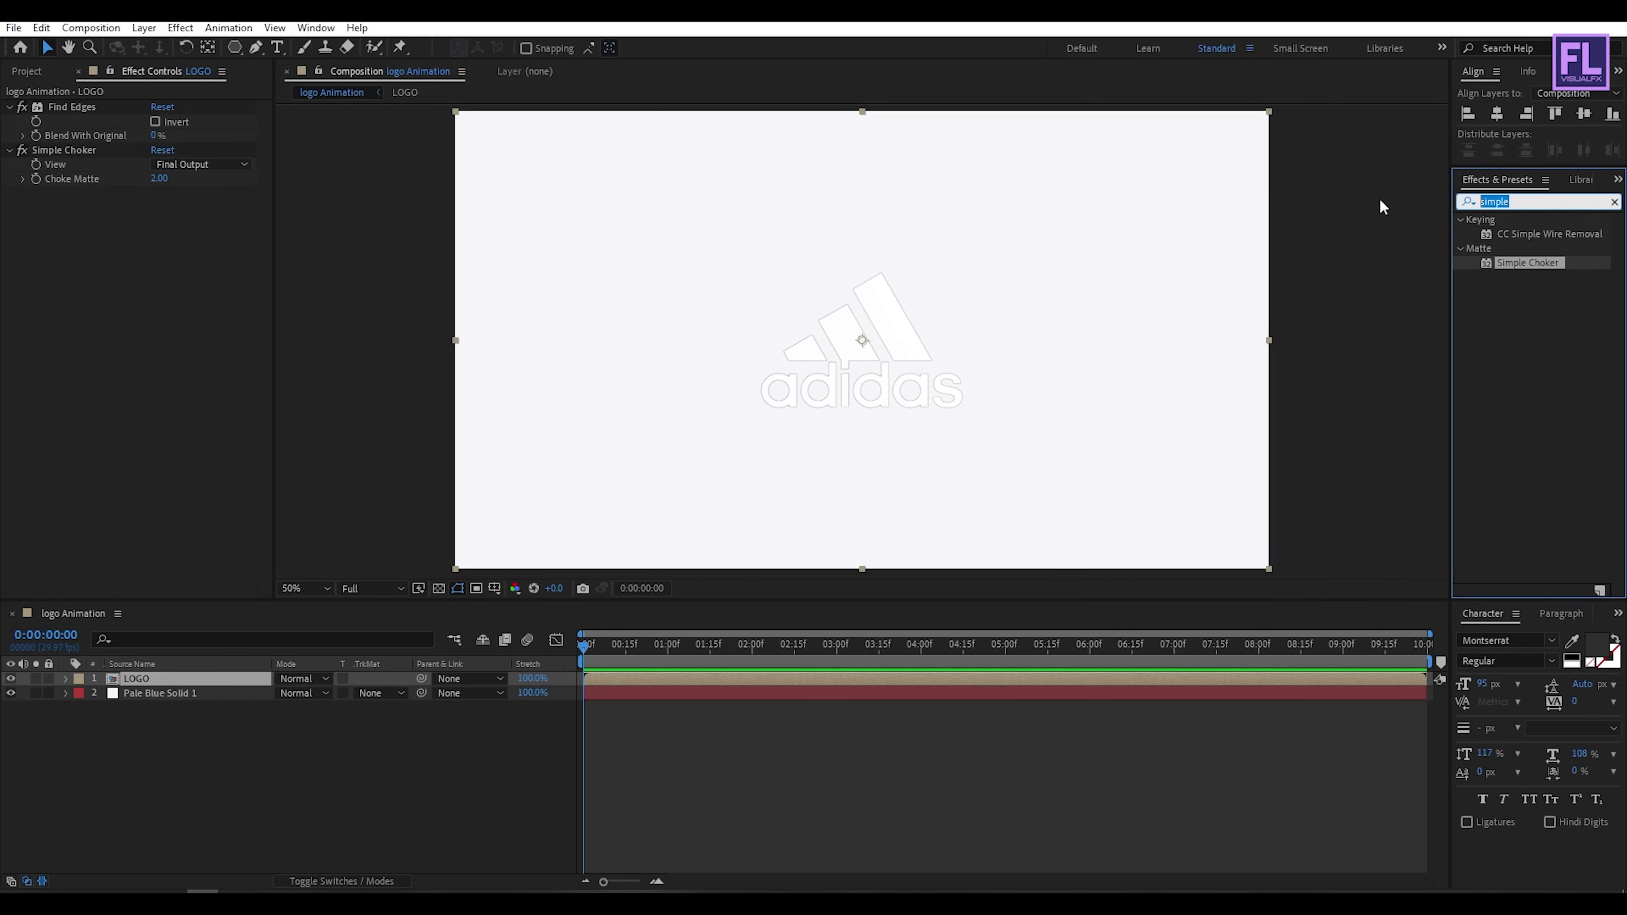
type("br")
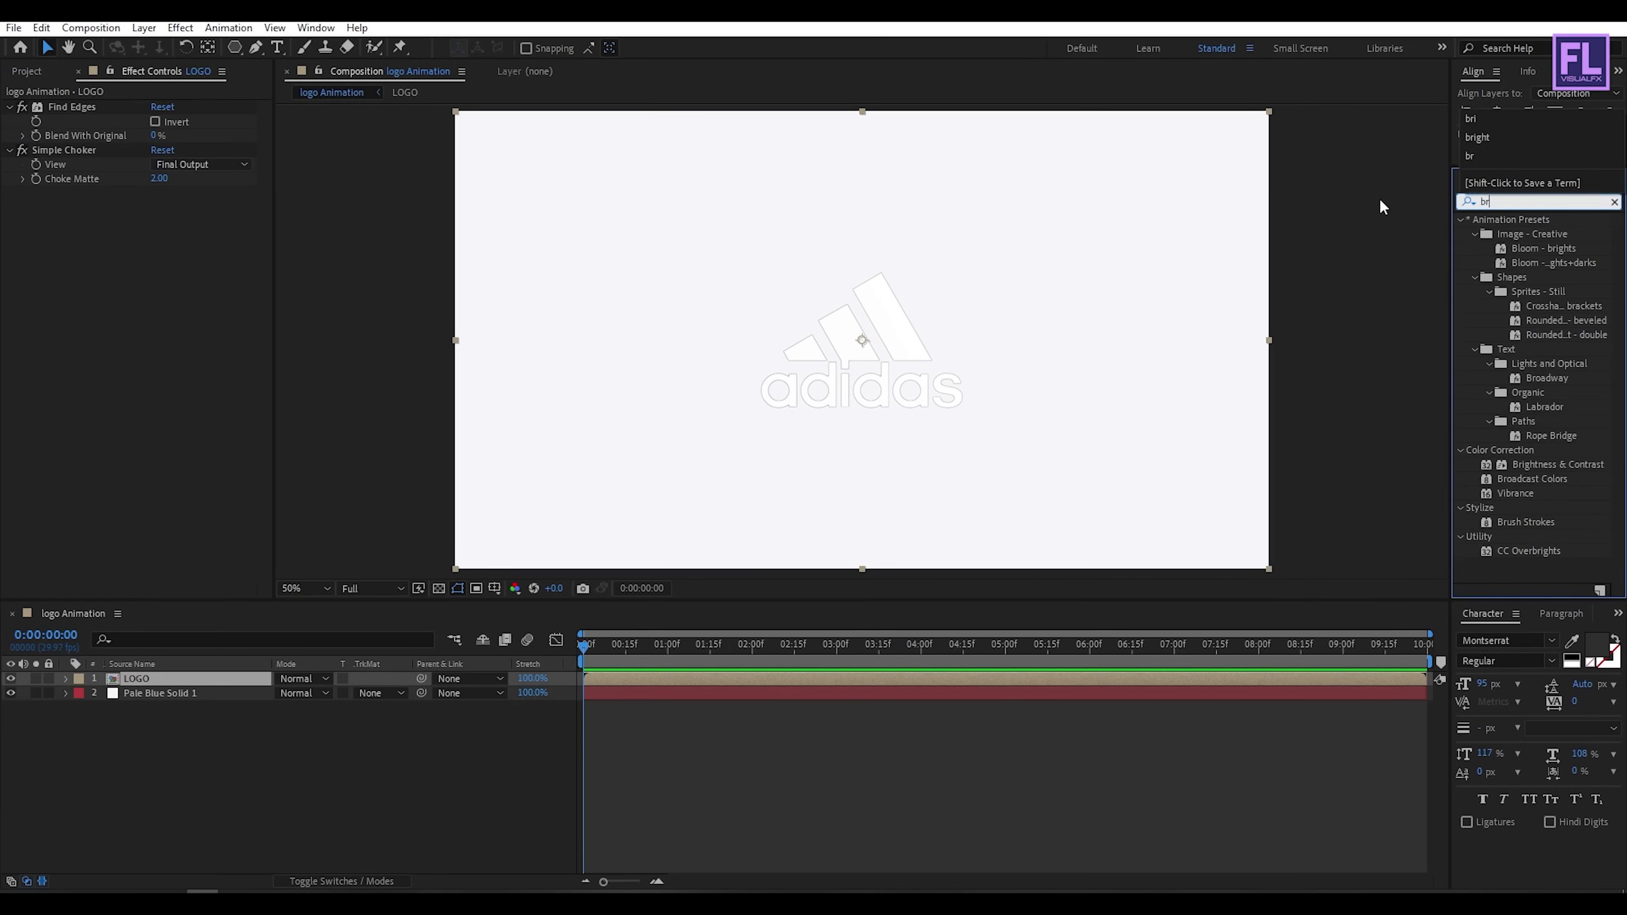
type("ig")
left_click_drag(1574, 293, 162, 220)
left_click(154, 209)
type("25")
key("Return")
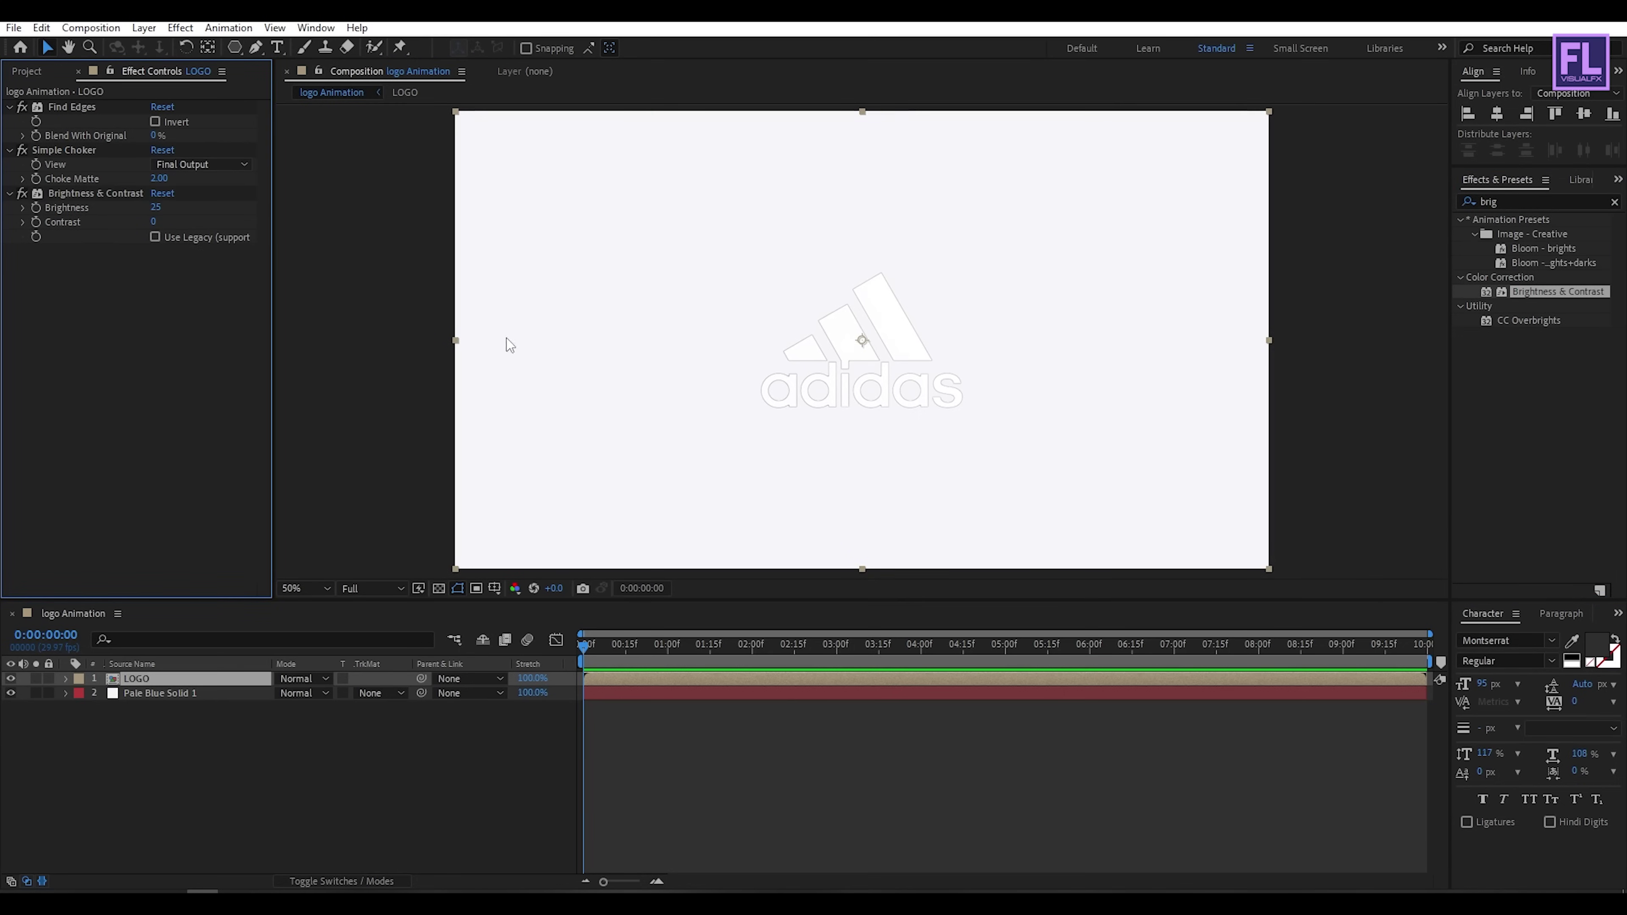
Step: Apply Gaussian Blur (Legacy) to the LOGO layer and set Blurriness to 0.2
left_click(1492, 201)
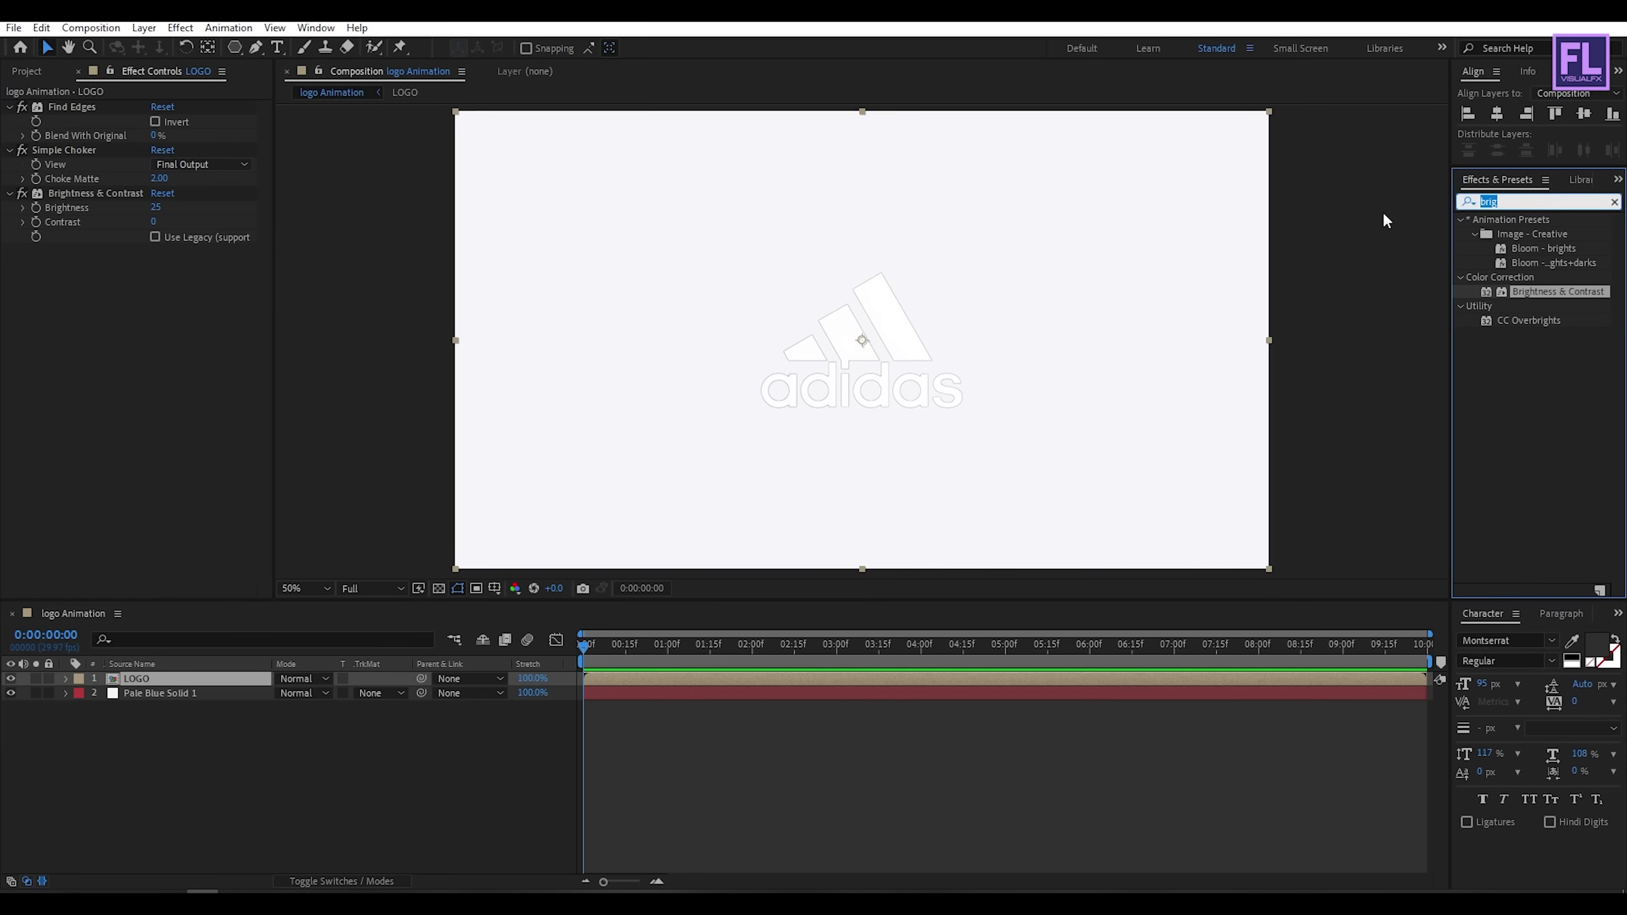
type("gau")
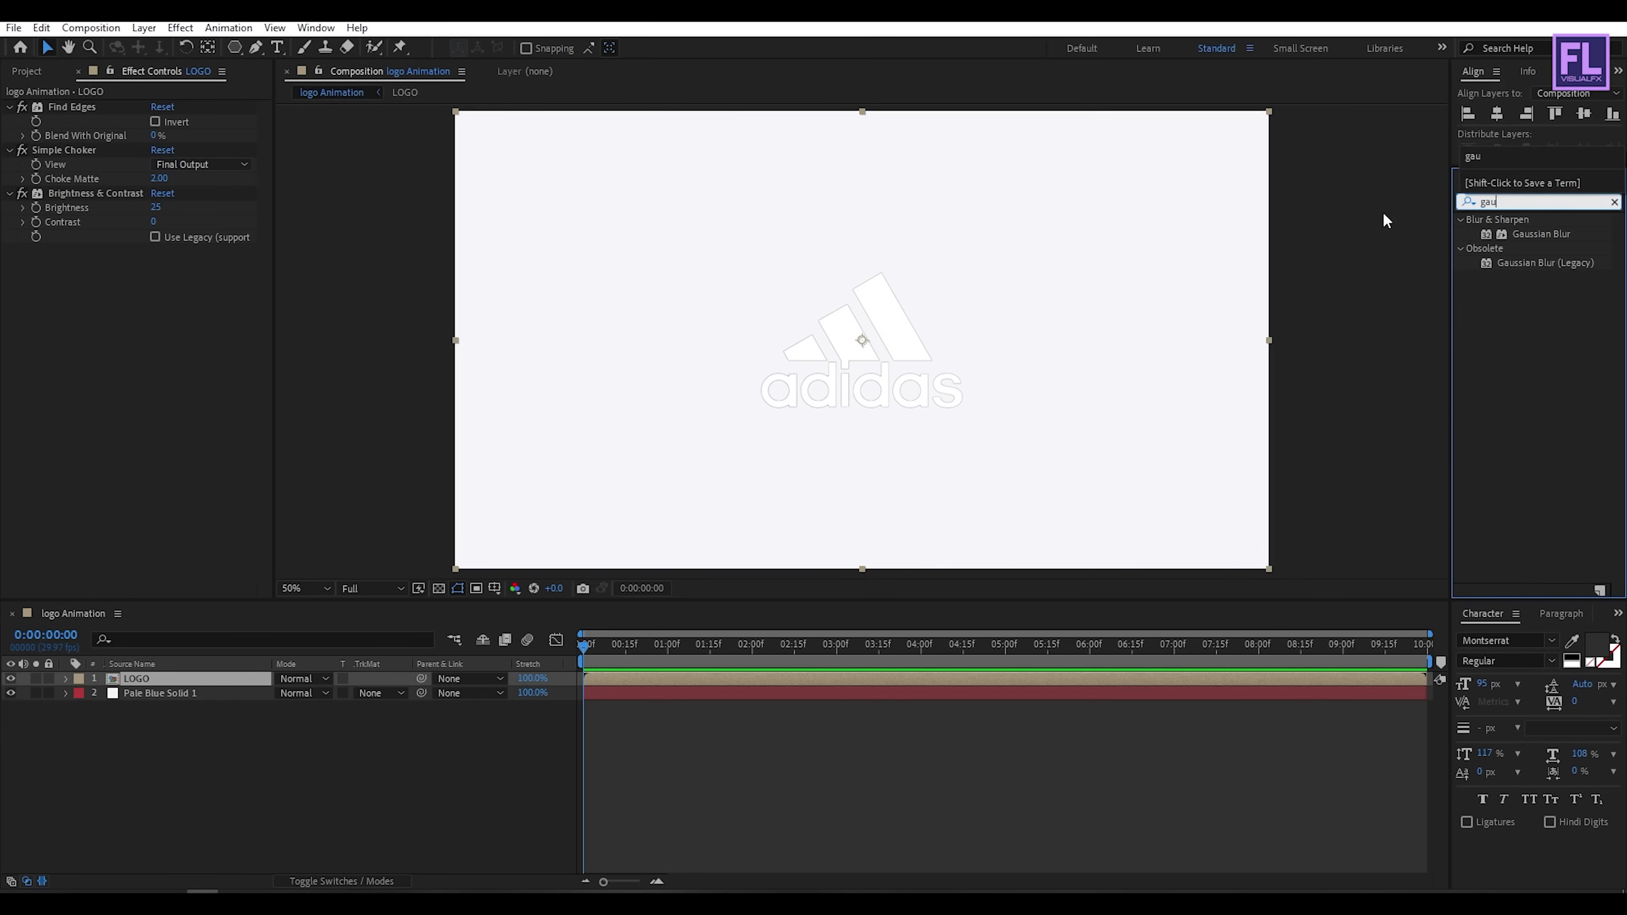
left_click(1539, 263)
left_click_drag(1535, 263, 156, 282)
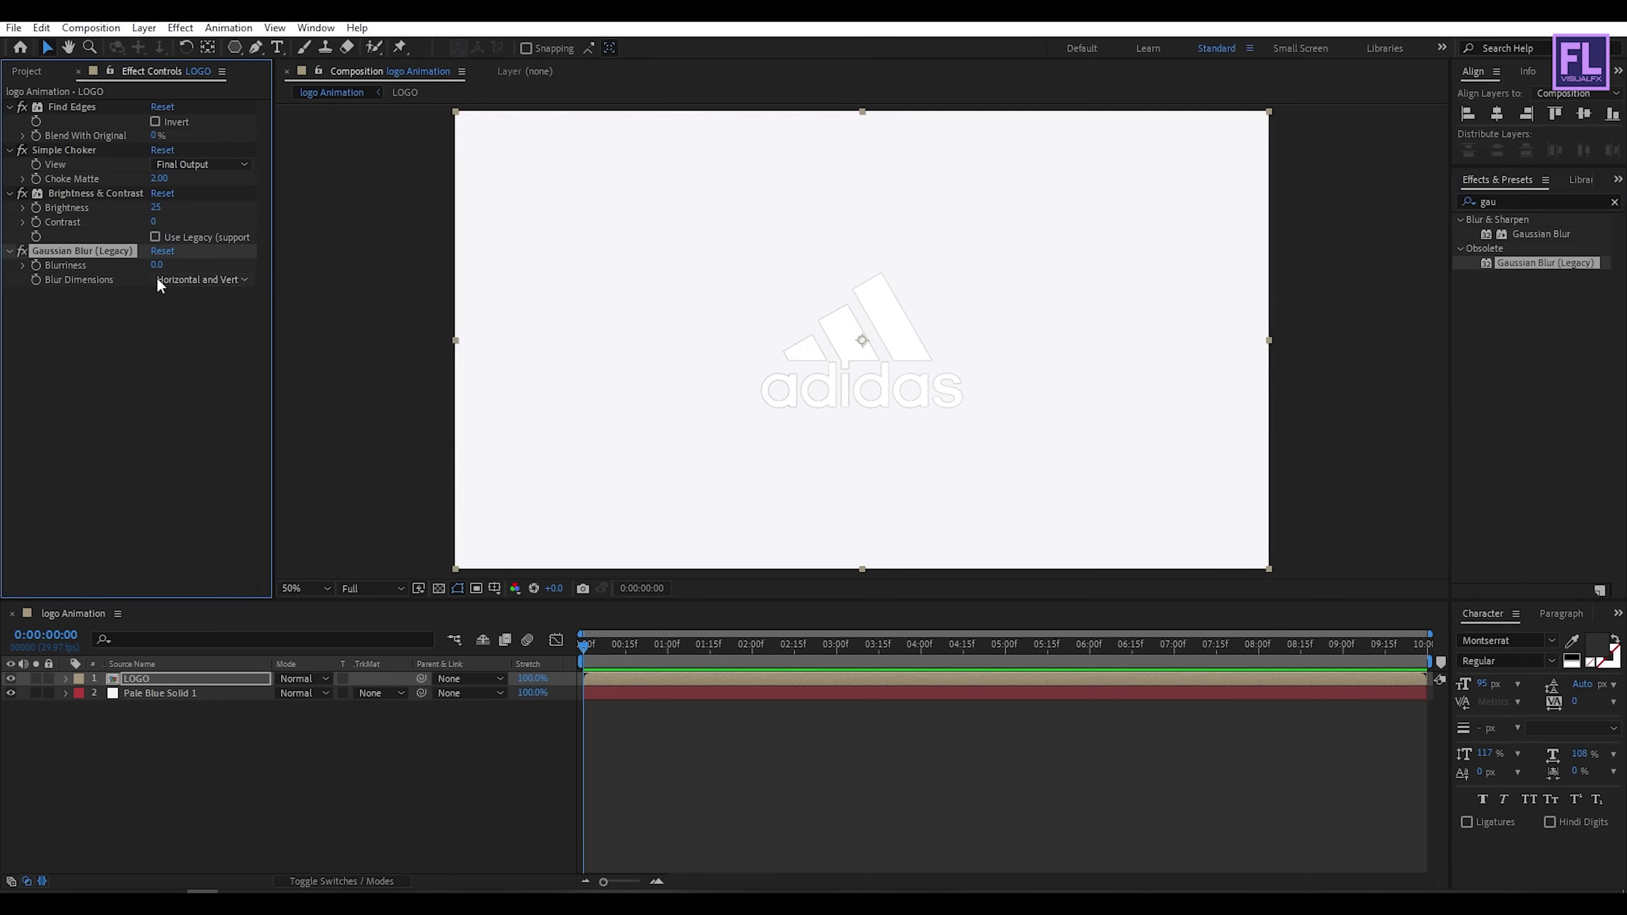
type("0.2")
key("Return")
left_click(185, 718)
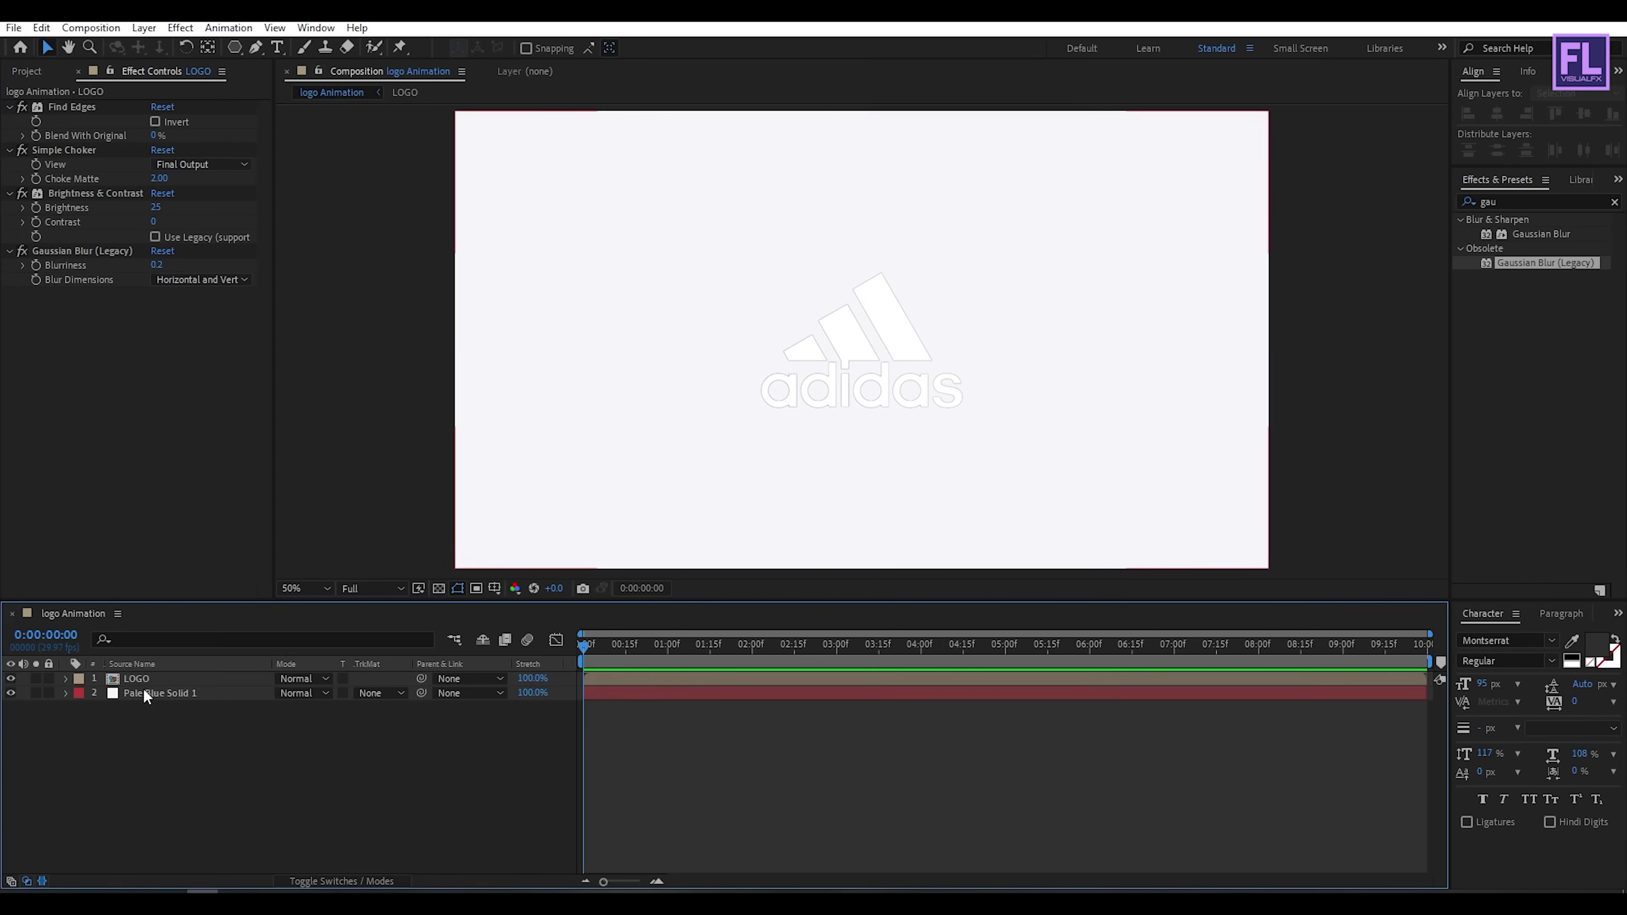
Step: Pre-compose the LOGO layer as "LOGO White", moving all attributes into the new composition
left_click(136, 676)
right_click(145, 674)
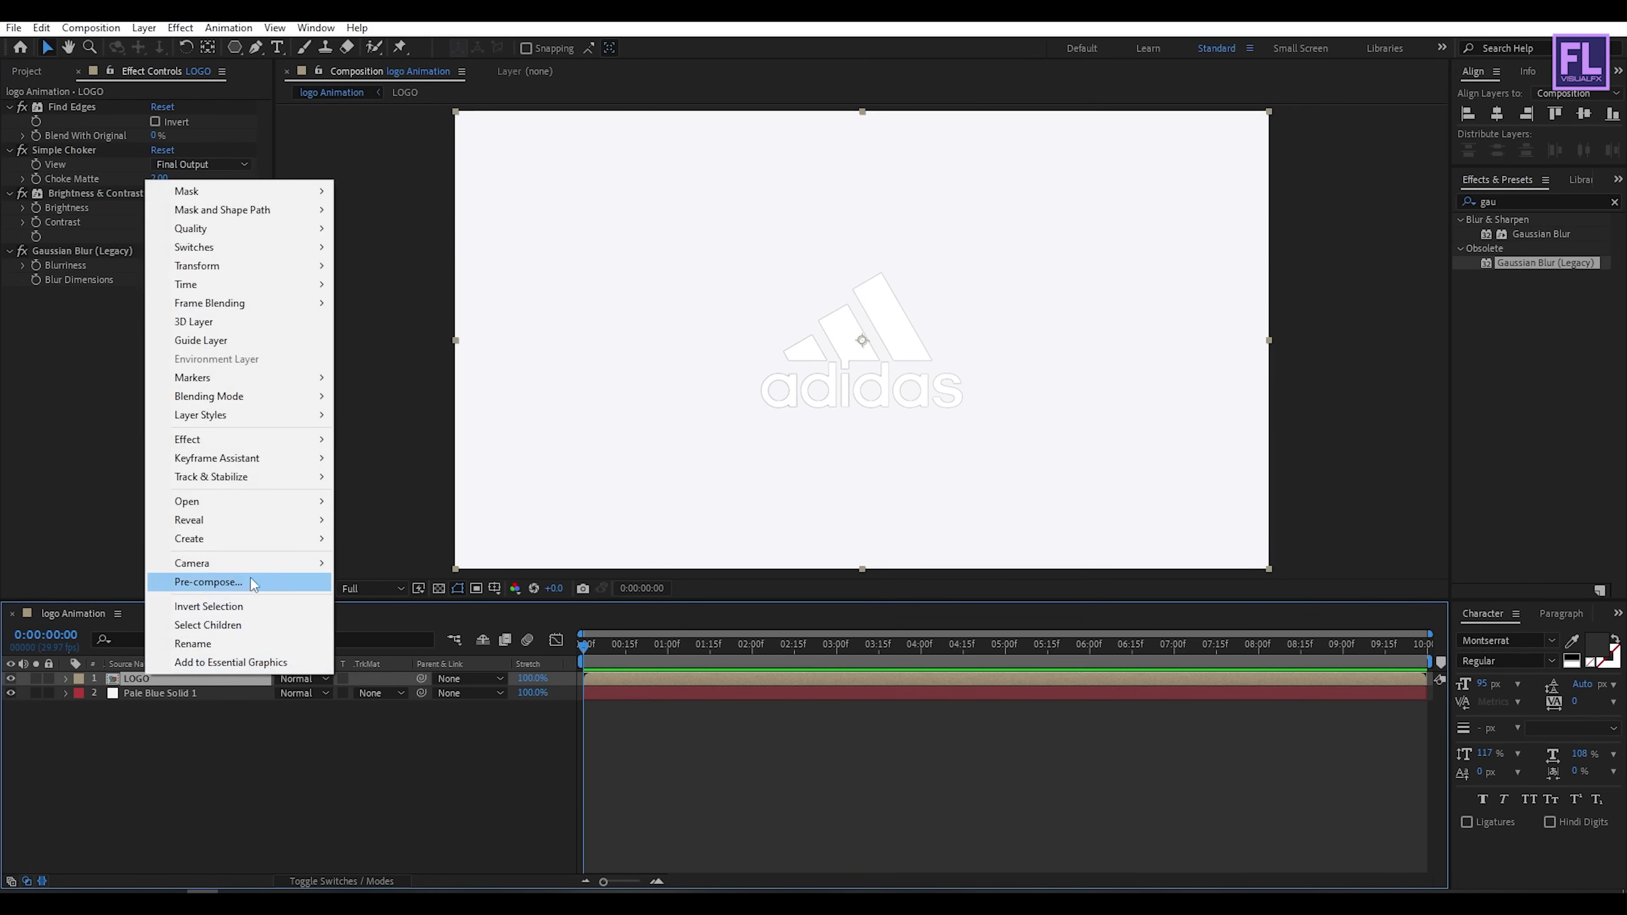
left_click(238, 585)
left_click(590, 410)
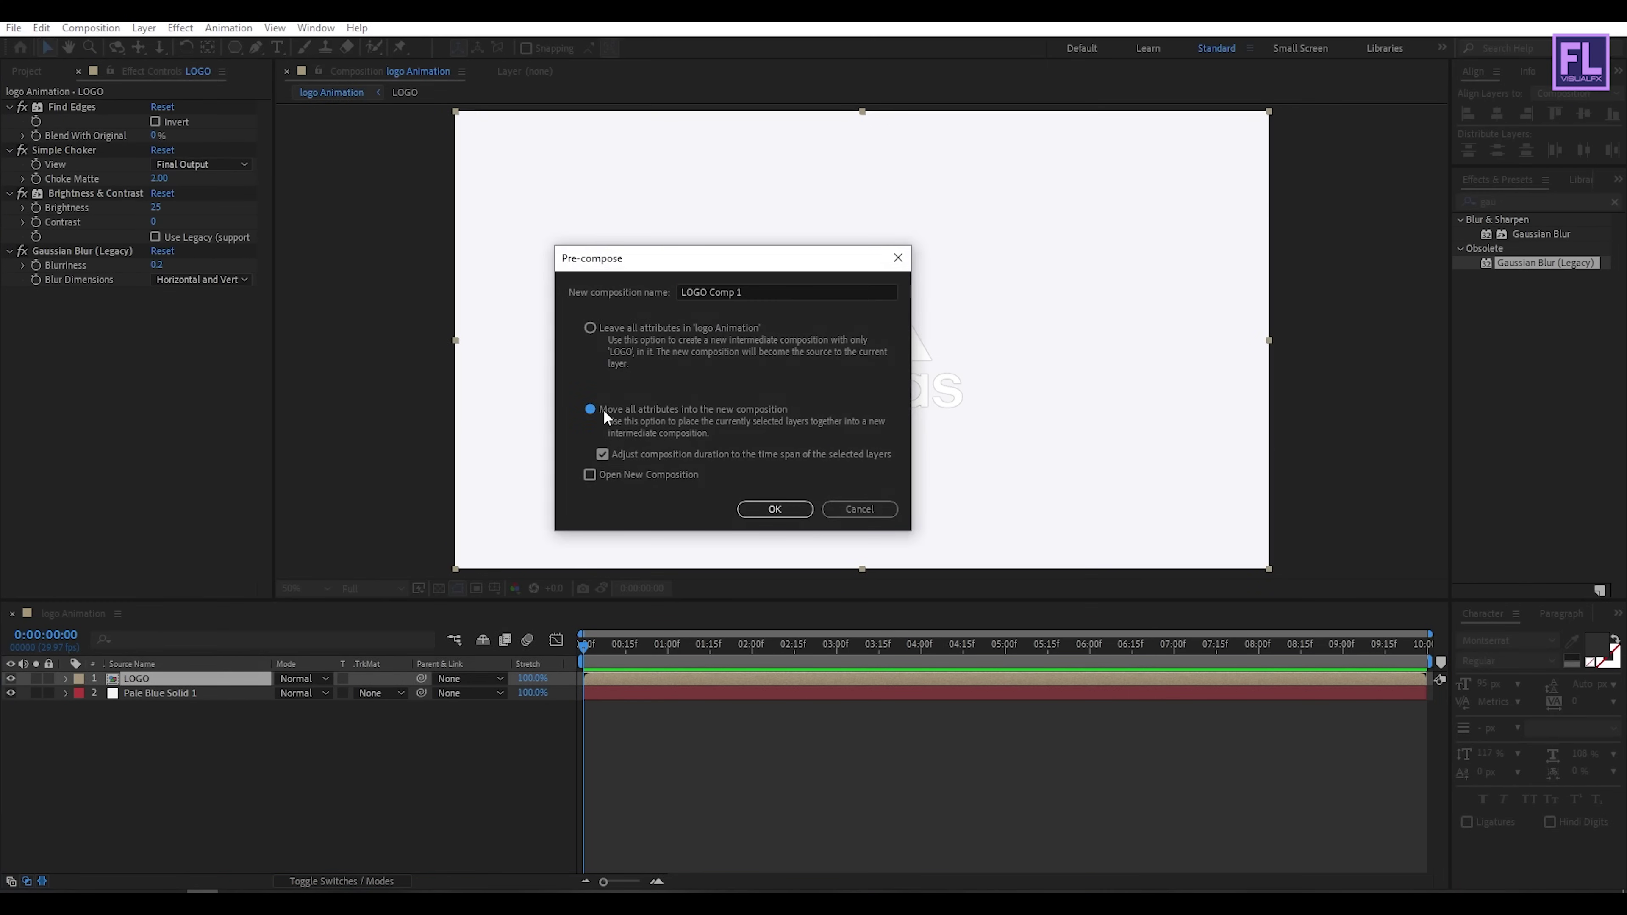
left_click_drag(784, 293, 710, 290)
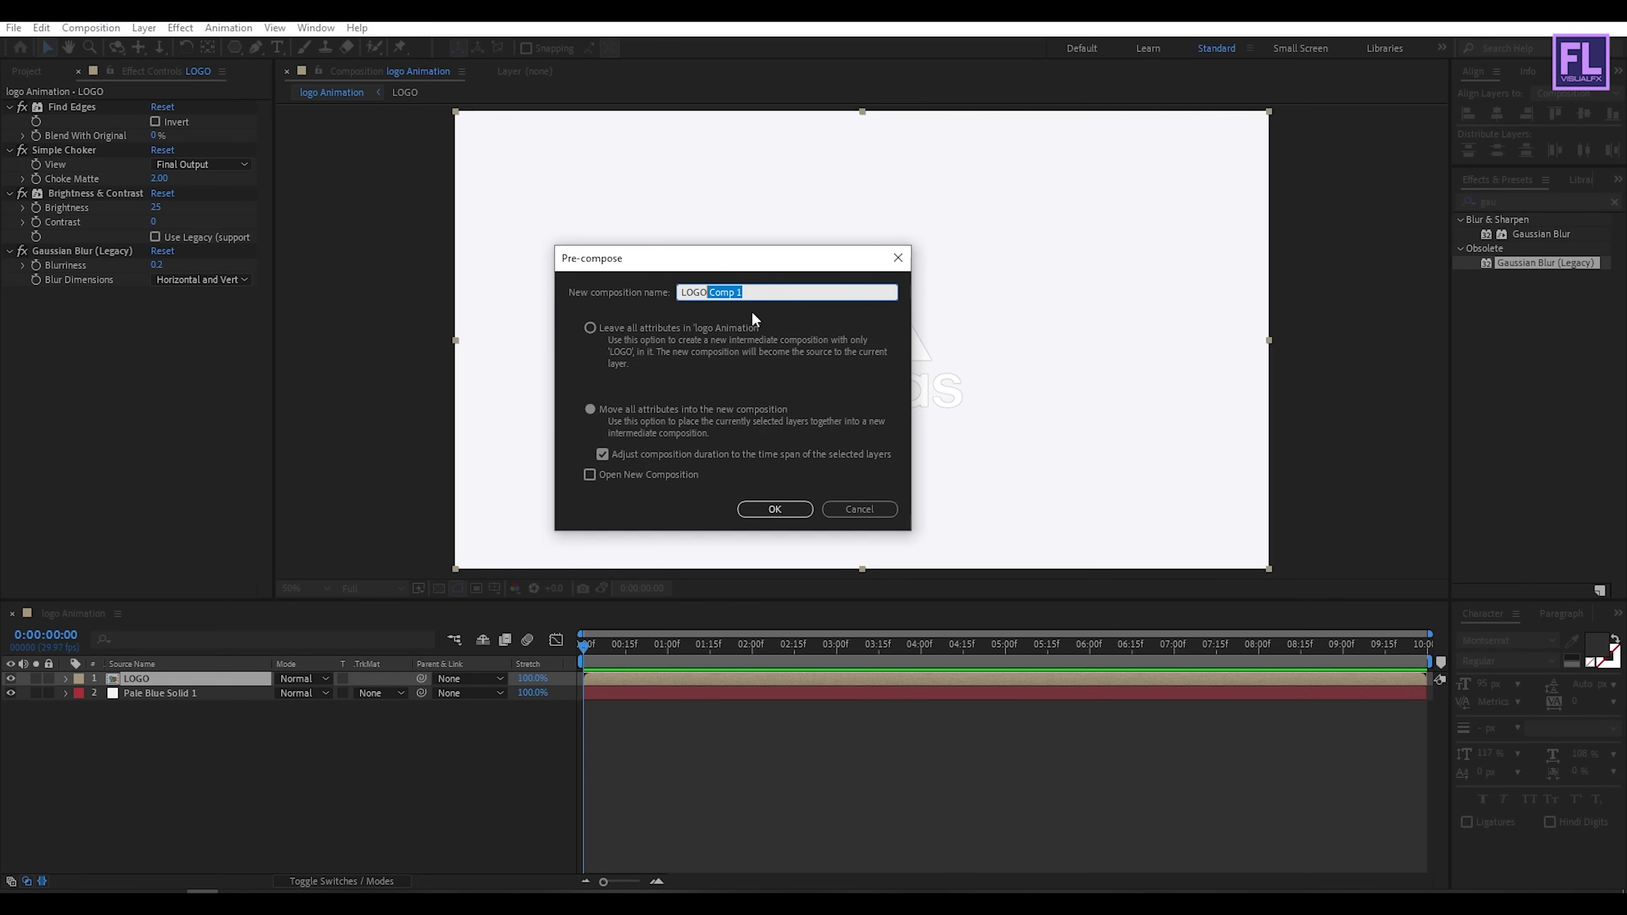
key("BackSpace")
left_click(758, 508)
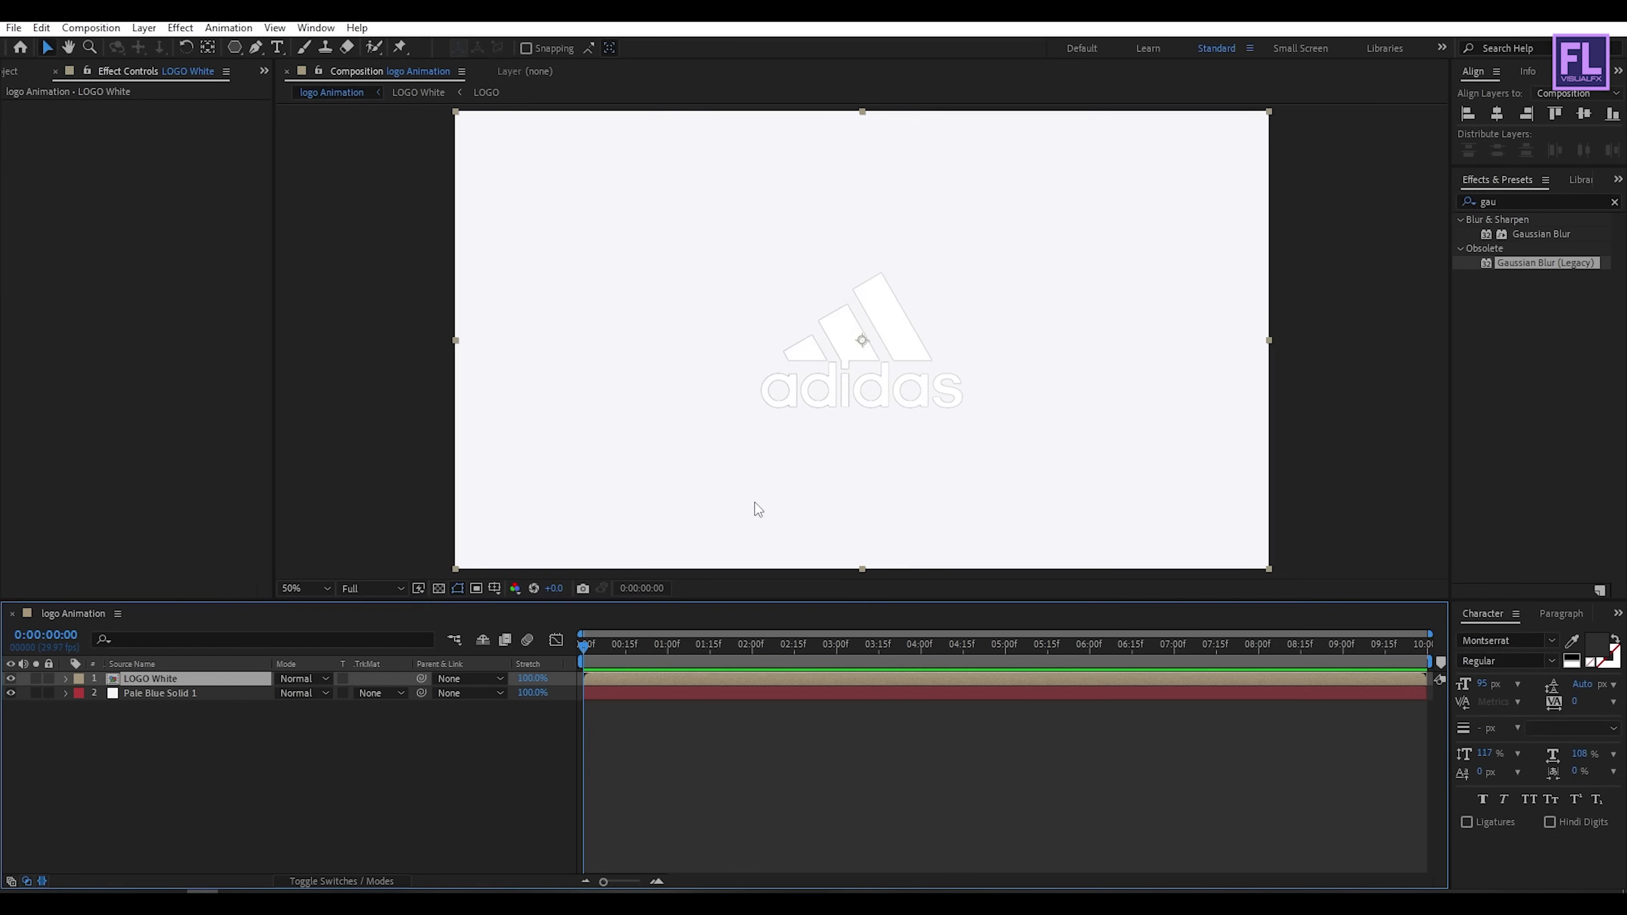
Step: Find the Vegas effect and apply it to the LOGO White layer
left_click(1516, 201)
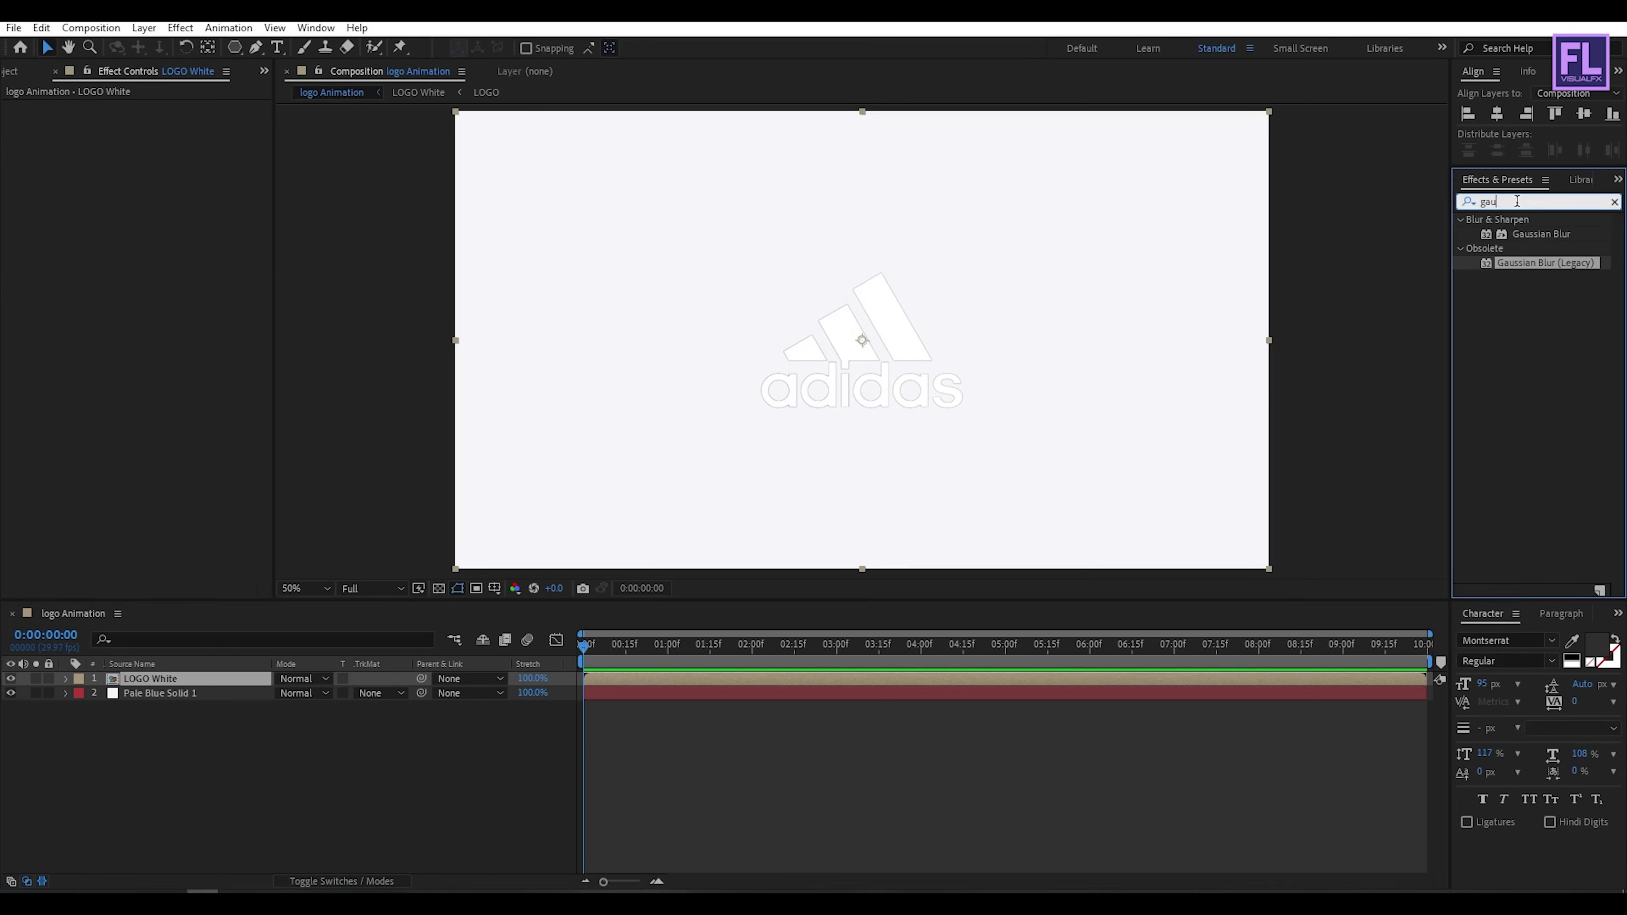
key("BackSpace")
key("BackSpace")
key("BackSpace")
type("vegas")
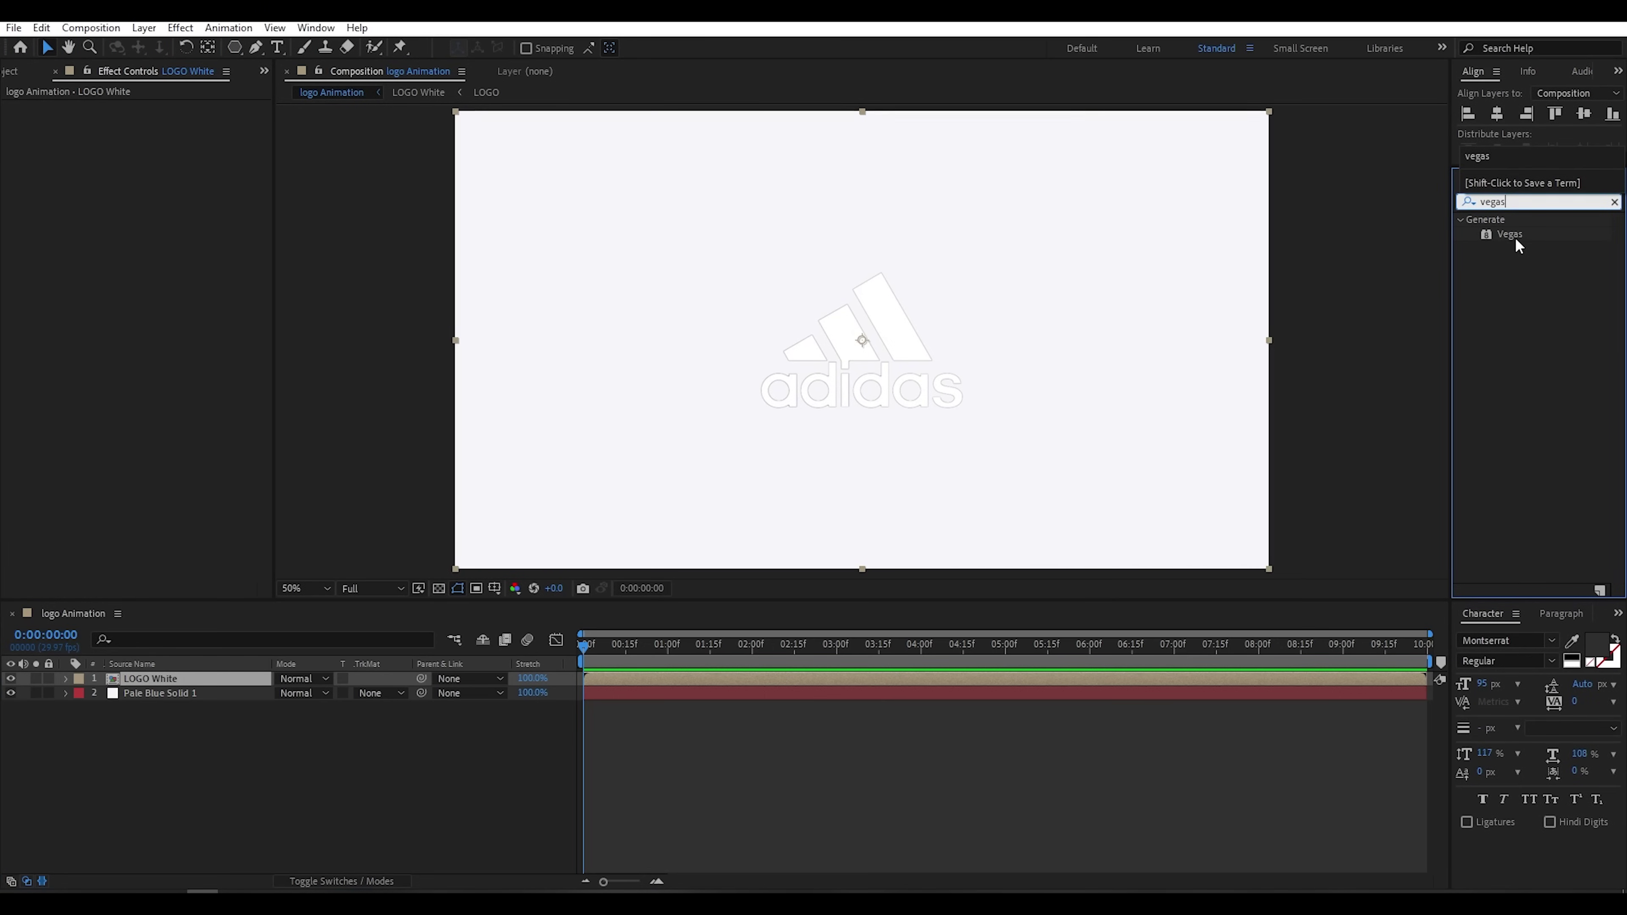
left_click_drag(1505, 239, 129, 680)
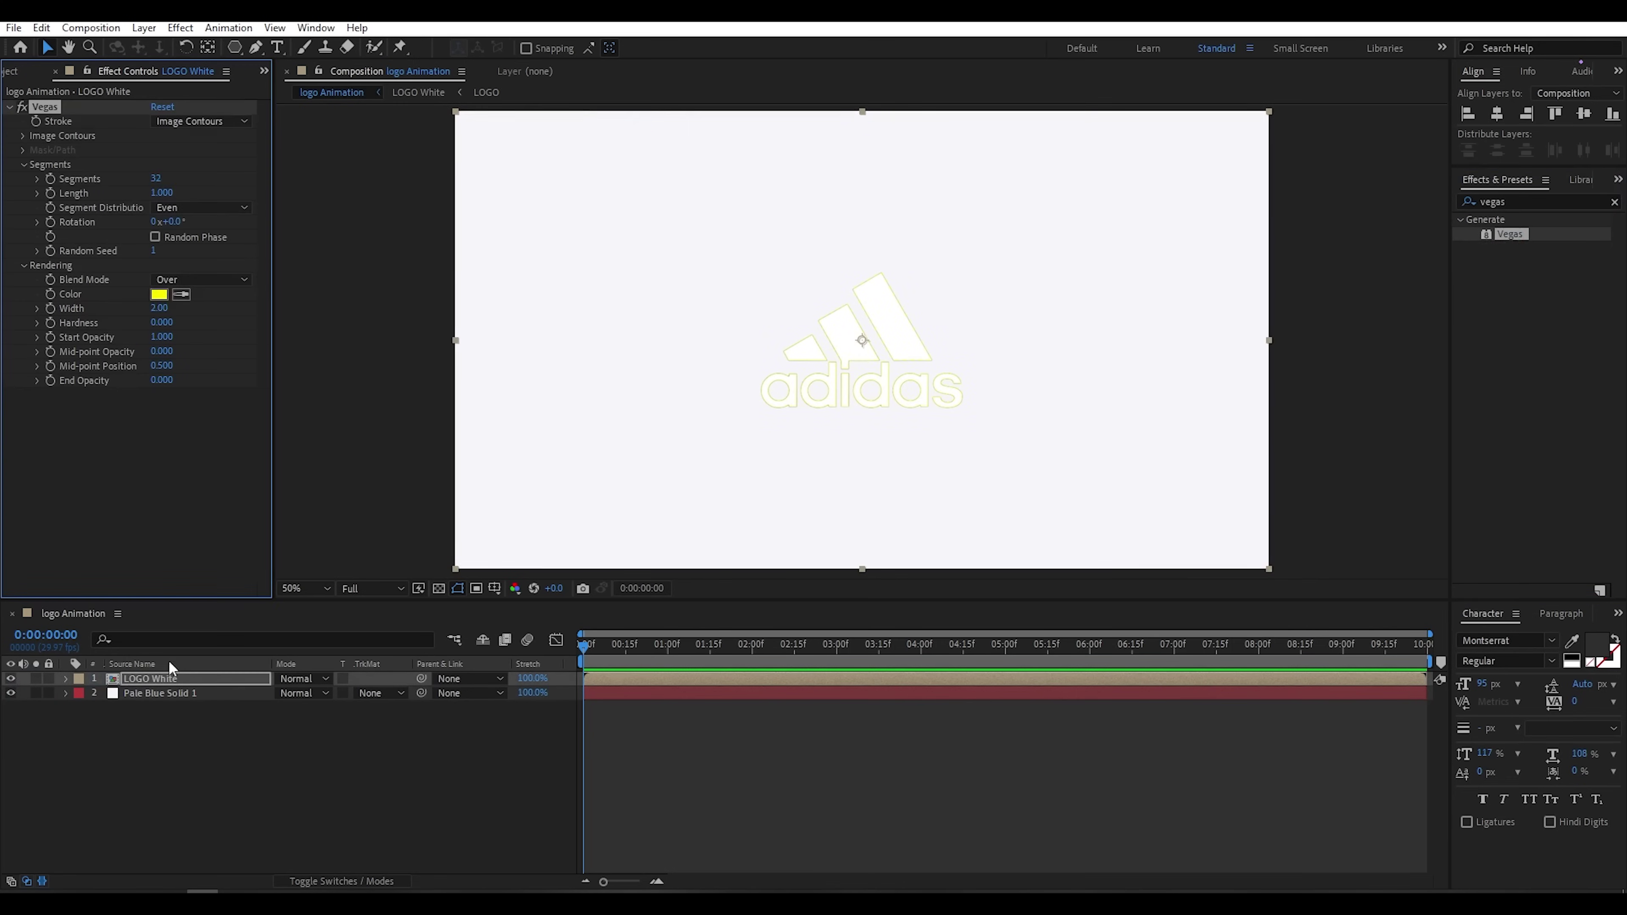
Step: Set the Vegas blend mode to Transparent and change the stroke color to a muted violet-blue, 6E6EC1
left_click(203, 280)
left_click(205, 297)
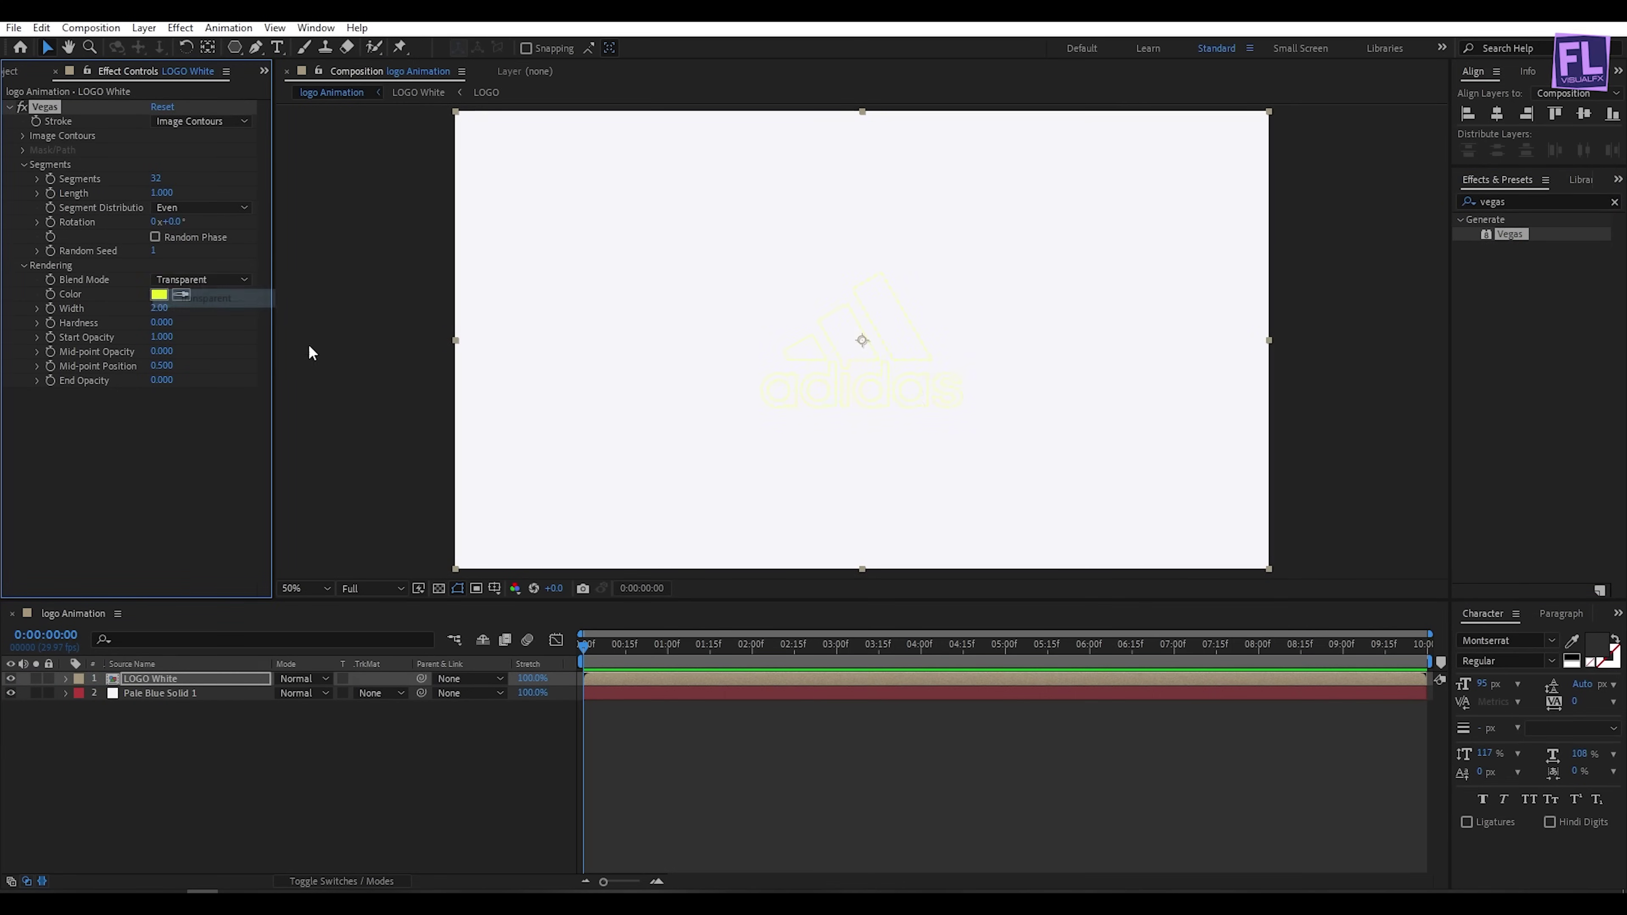
left_click(159, 294)
left_click_drag(850, 268, 683, 245)
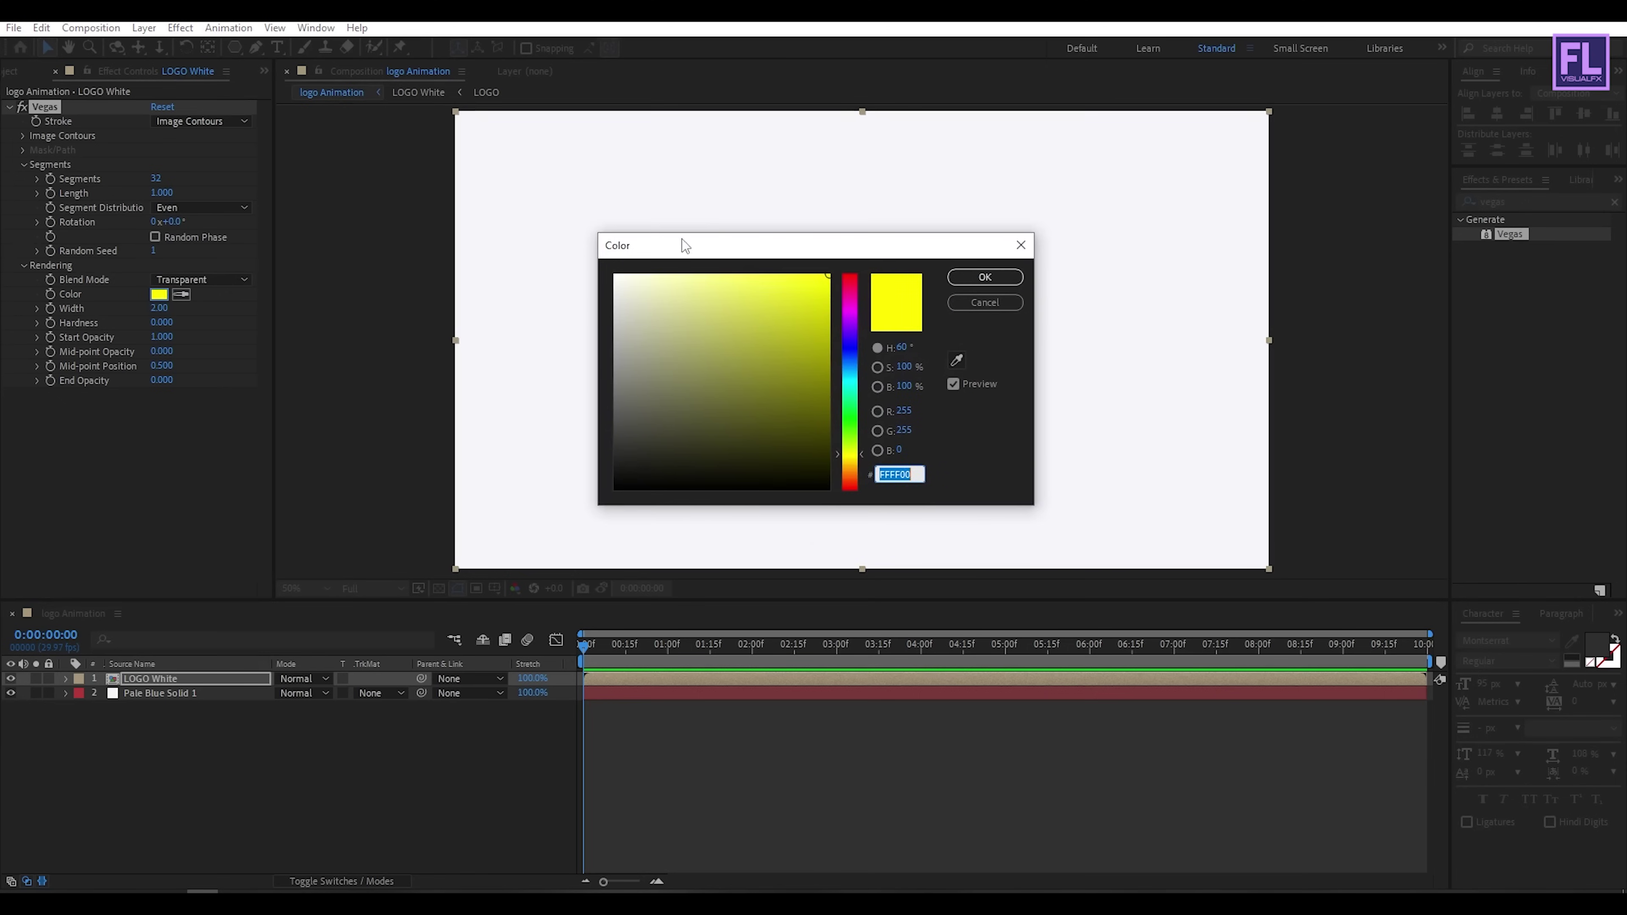
left_click(859, 357)
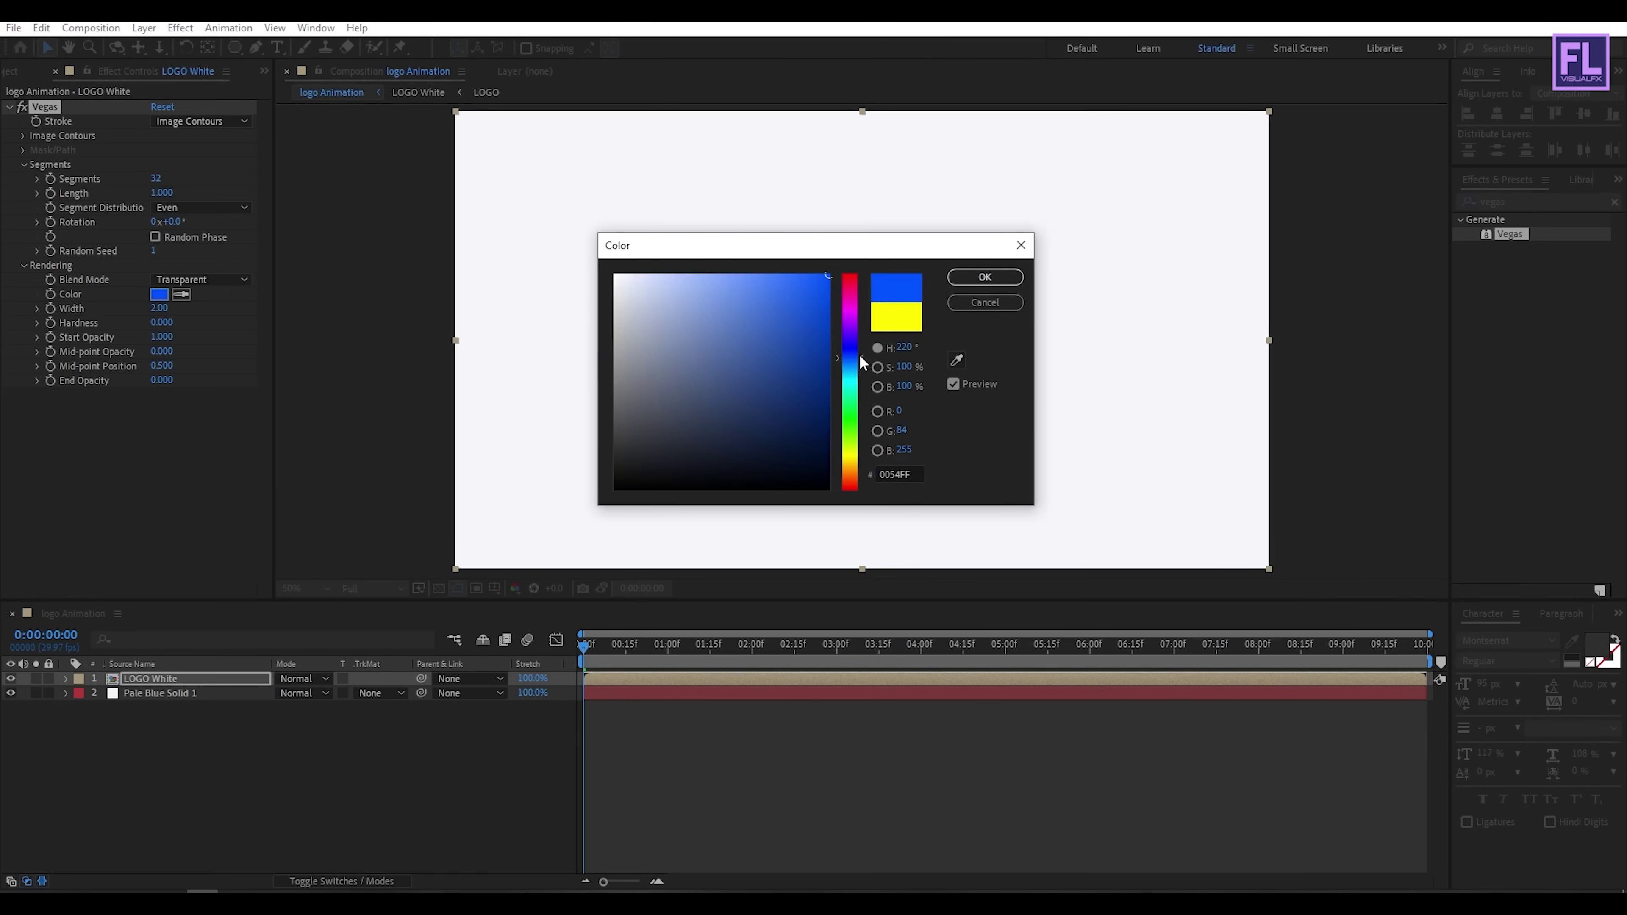
left_click(859, 347)
mouse_move(721, 325)
left_mouse_down()
mouse_move(640, 316)
mouse_move(694, 326)
left_mouse_up()
left_click_drag(713, 256, 932, 311)
left_click_drag(918, 385, 922, 378)
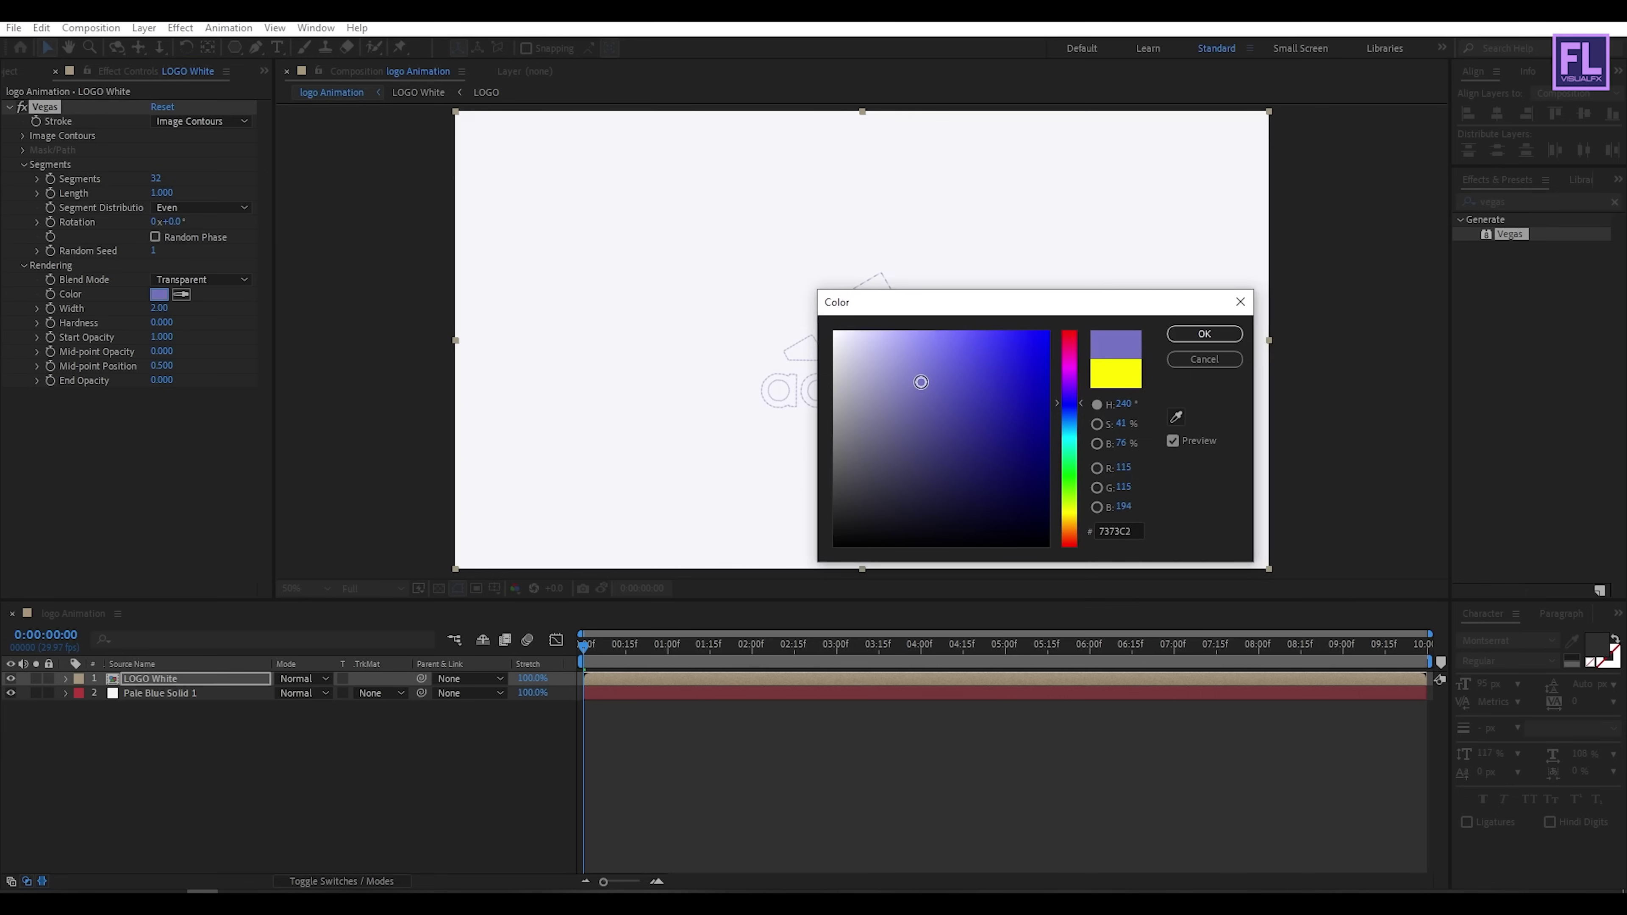
left_click_drag(921, 382, 925, 383)
left_click(1202, 340)
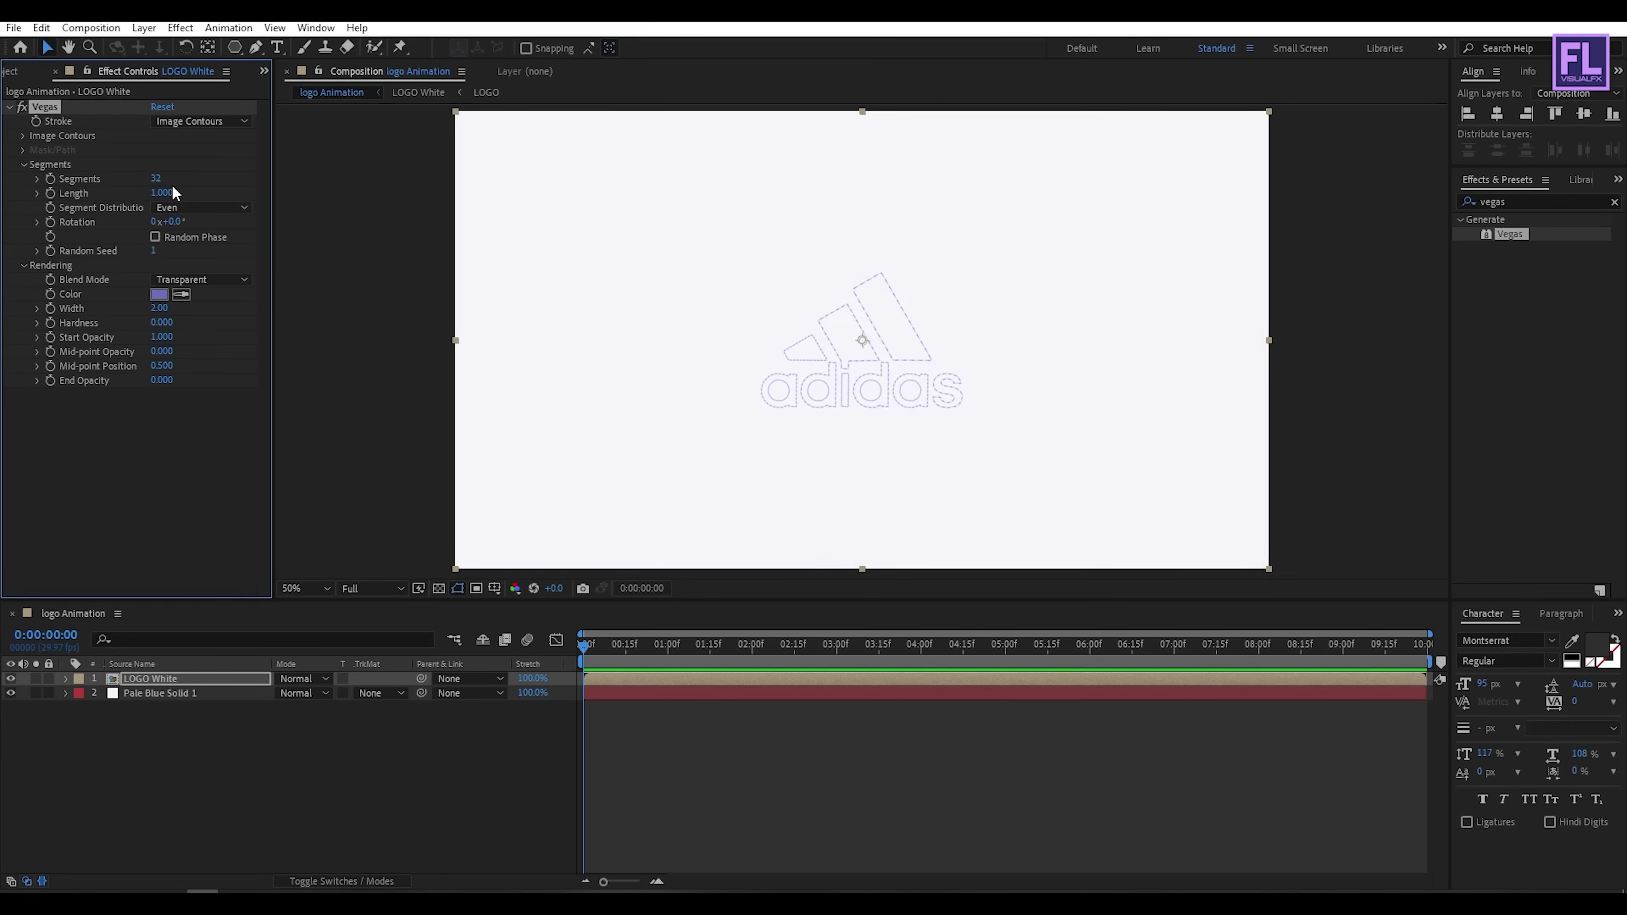
Step: Set the Vegas Segments to 3, End Opacity to 1.000 and Hardness to 0.540
left_click(157, 179)
type("3")
key("Return")
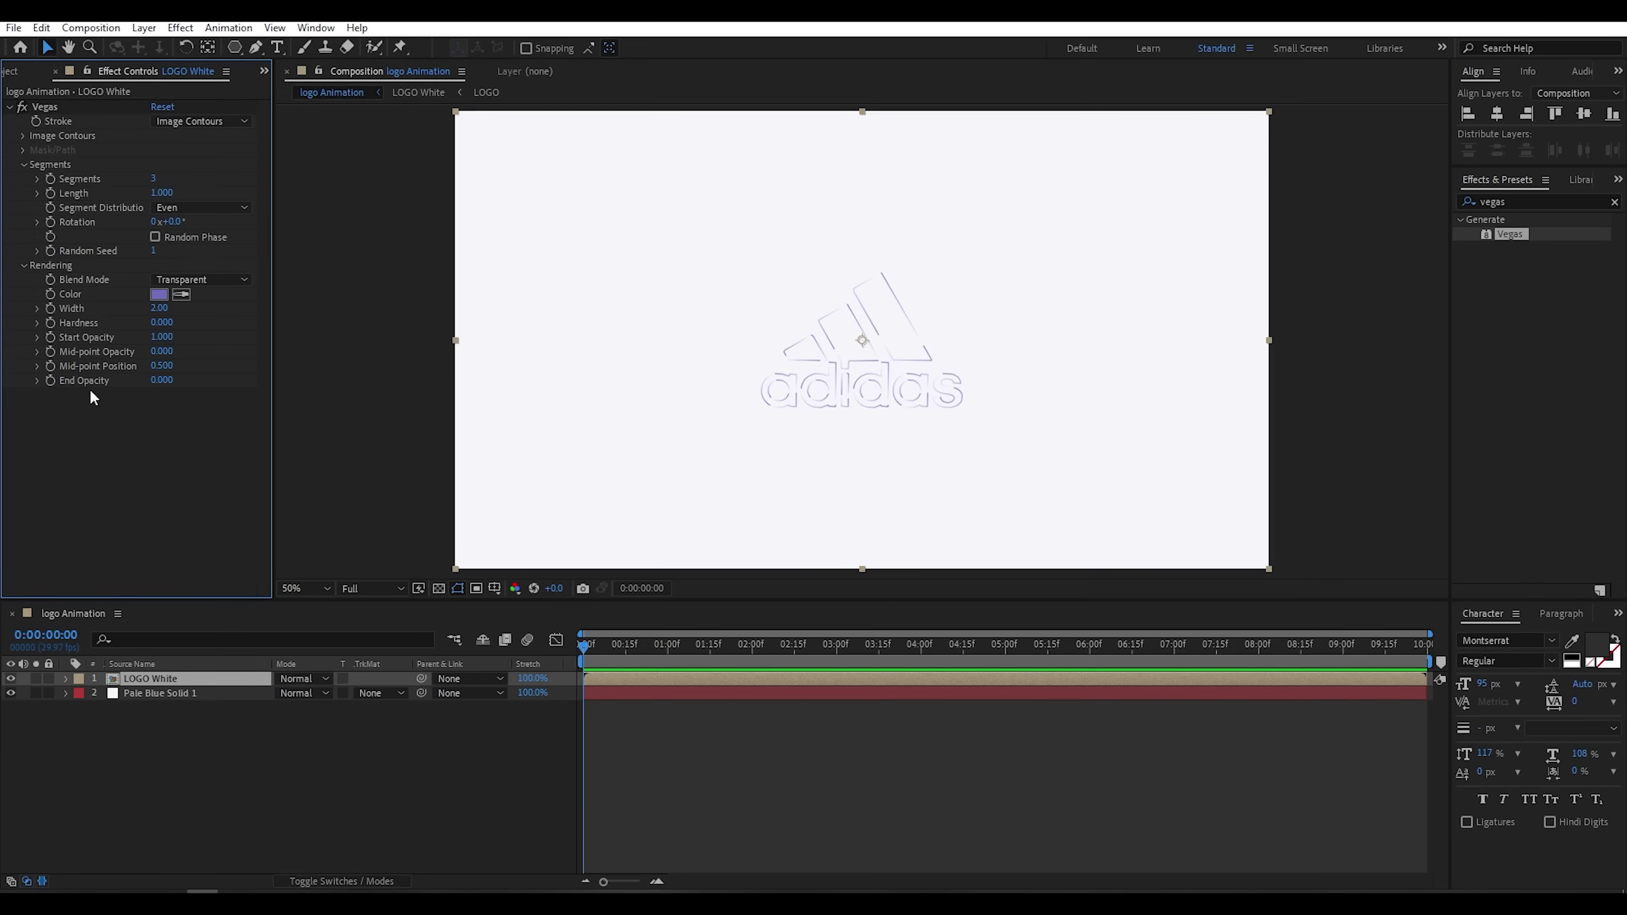
left_click_drag(166, 388, 392, 388)
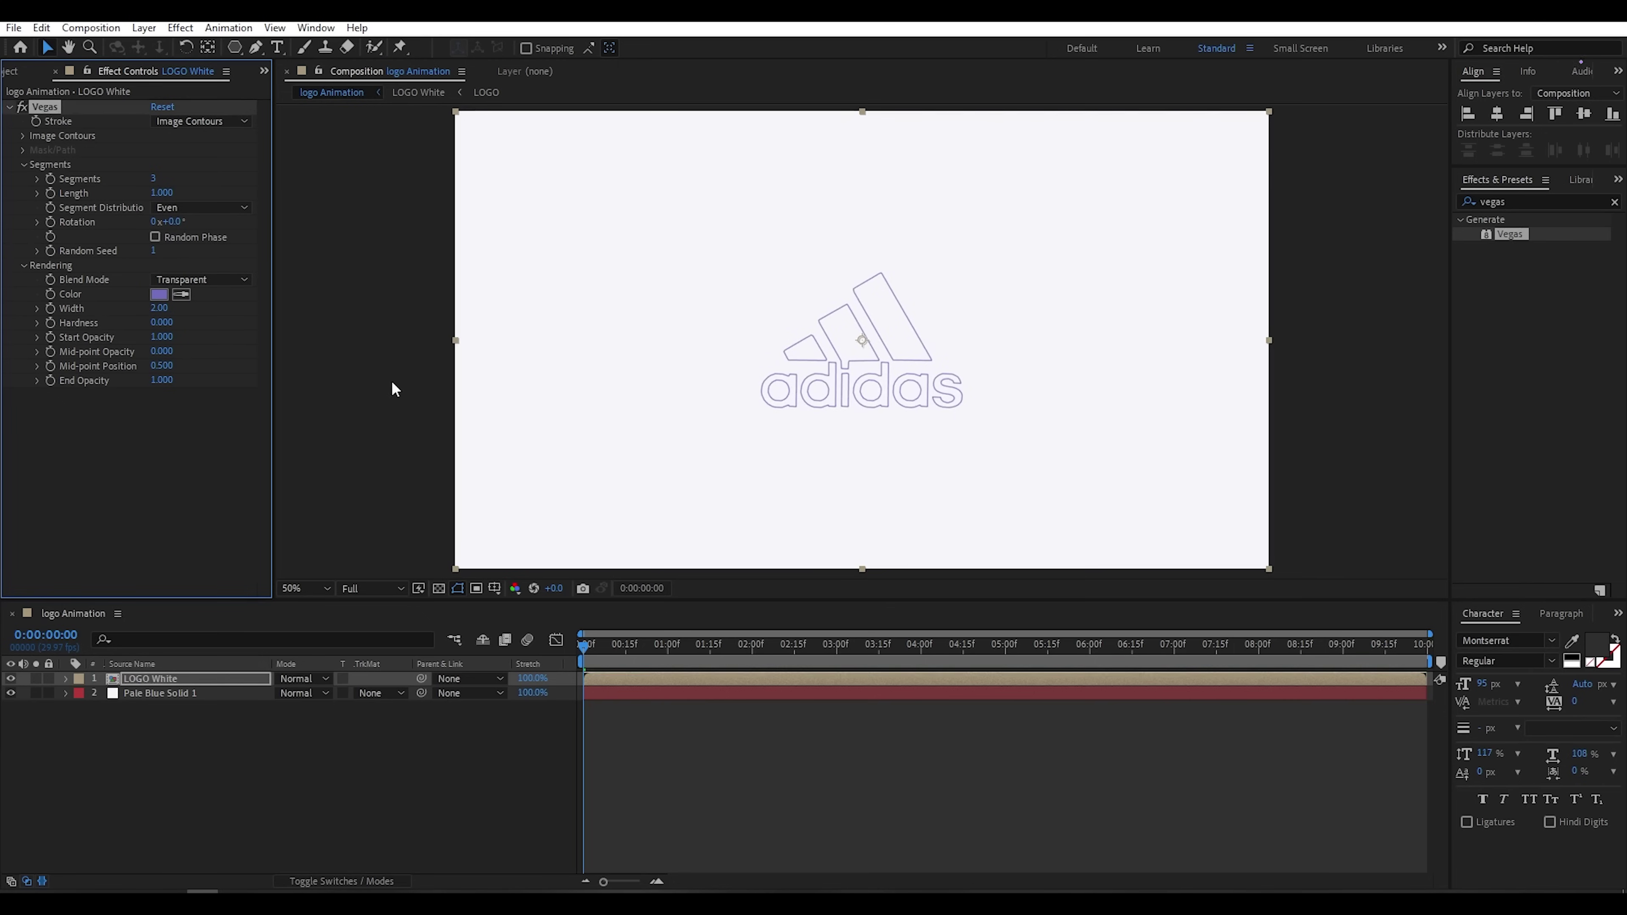
left_click_drag(162, 323, 218, 323)
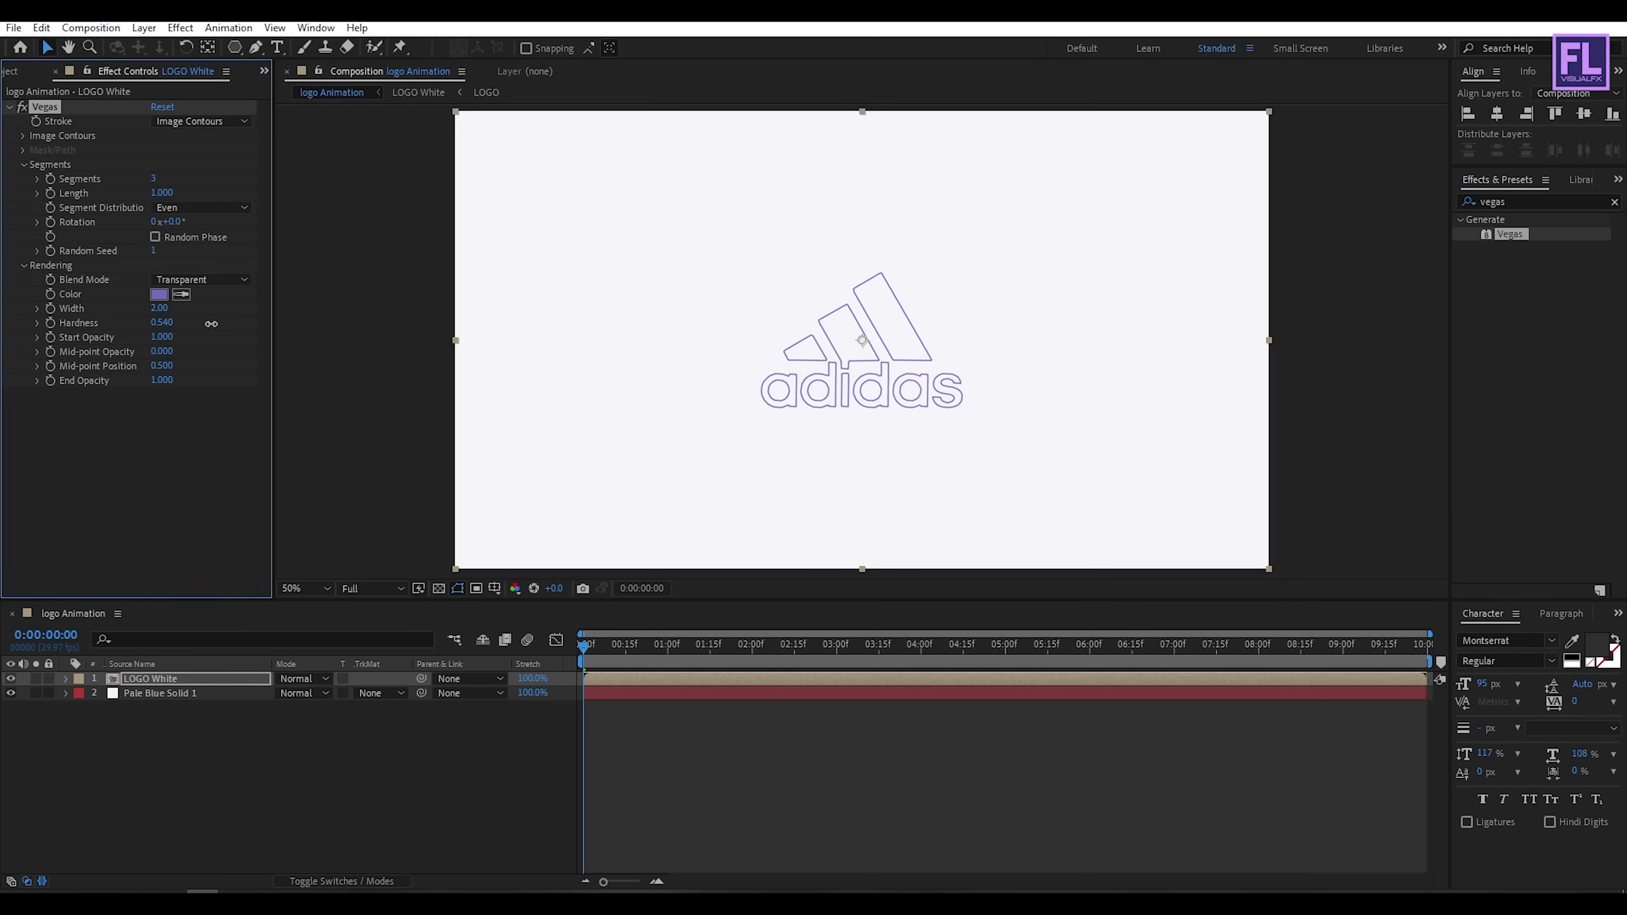
Step: Start Vegas Length and Rotation keyframes at 0 seconds with Length 0.000, and set Length to 1.000 at 0:00:02:00
left_click(638, 662)
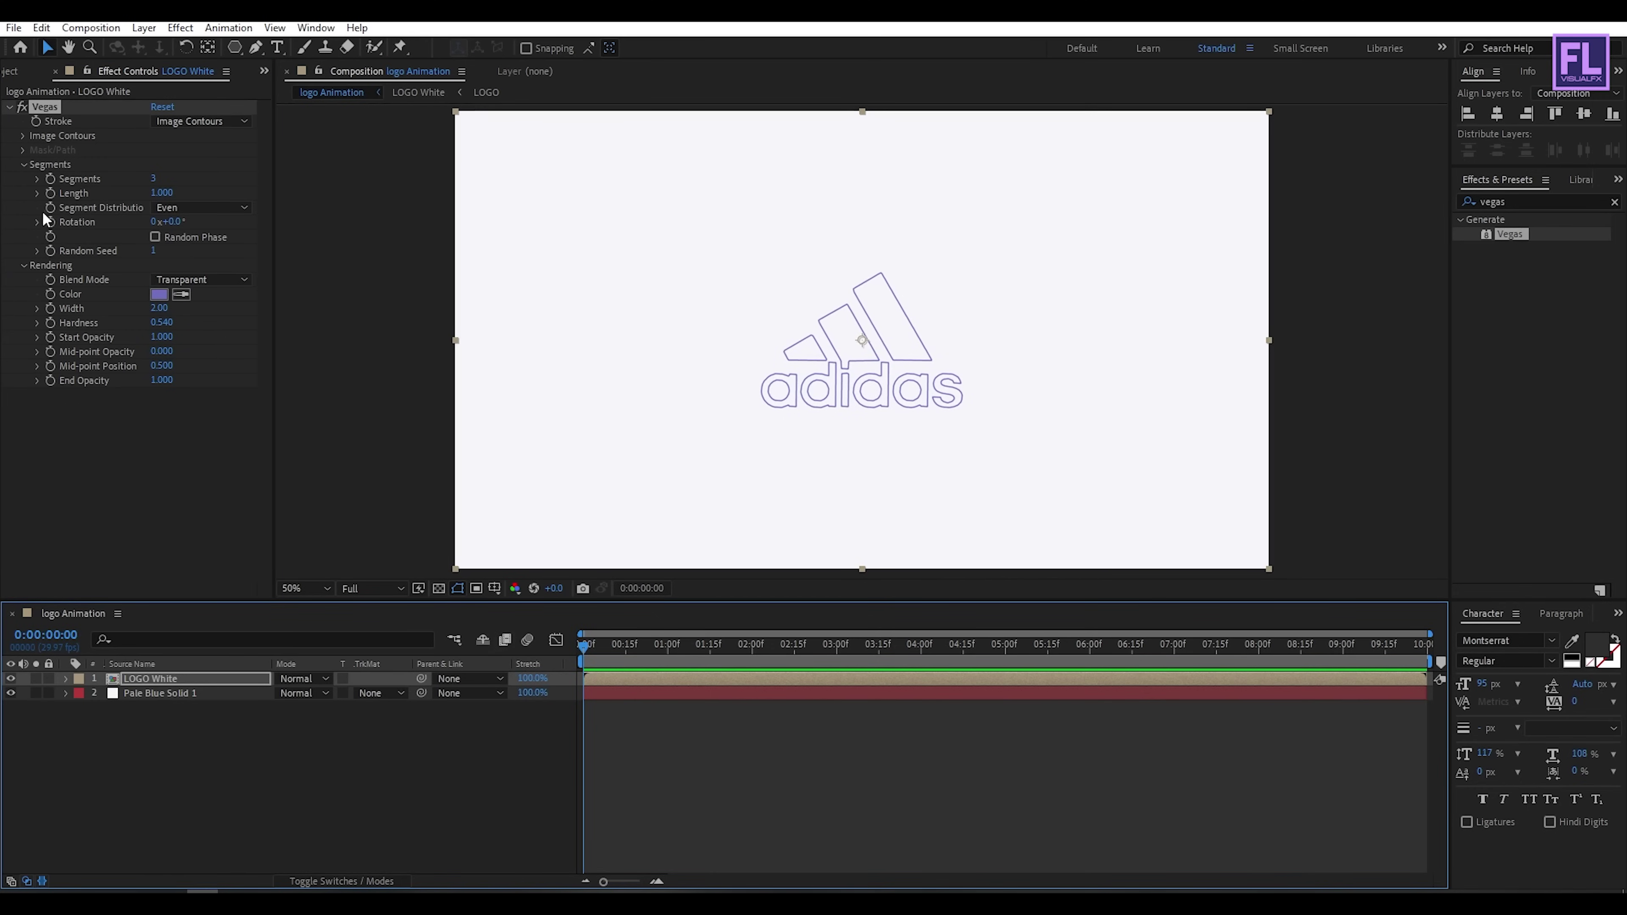
left_click(51, 193)
left_click(51, 222)
left_click_drag(164, 195, 115, 200)
left_click_drag(607, 642, 703, 637)
left_click_drag(733, 636, 752, 632)
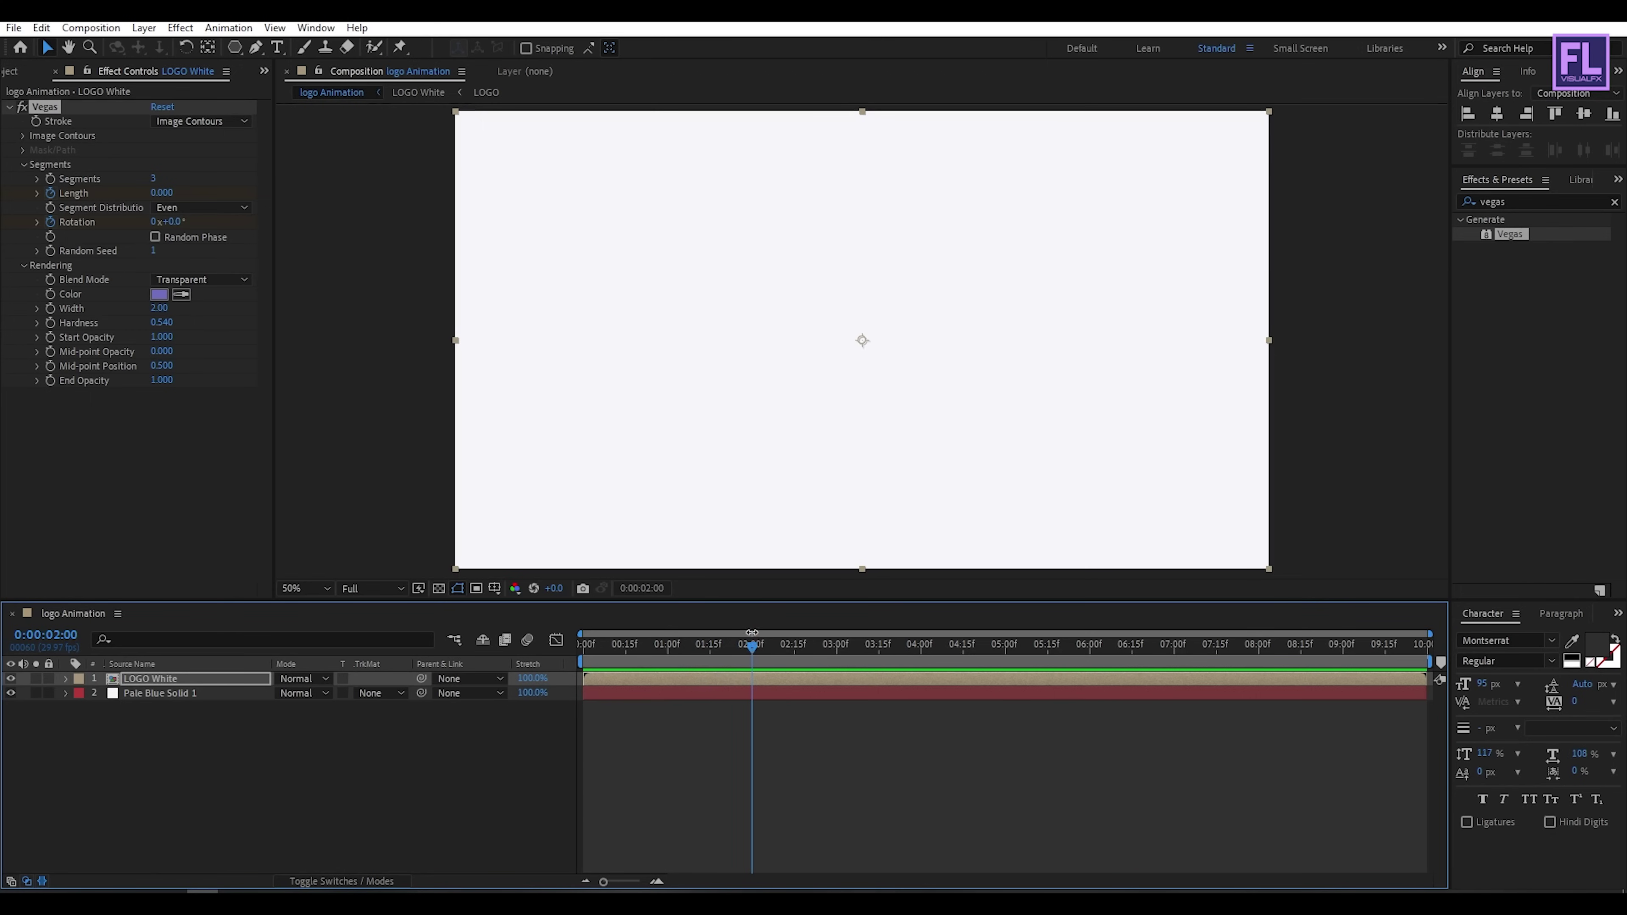
left_click_drag(164, 200, 439, 199)
Step: Set the Vegas Rotation to 100° at 0:00:02:14
left_click_drag(752, 648, 794, 644)
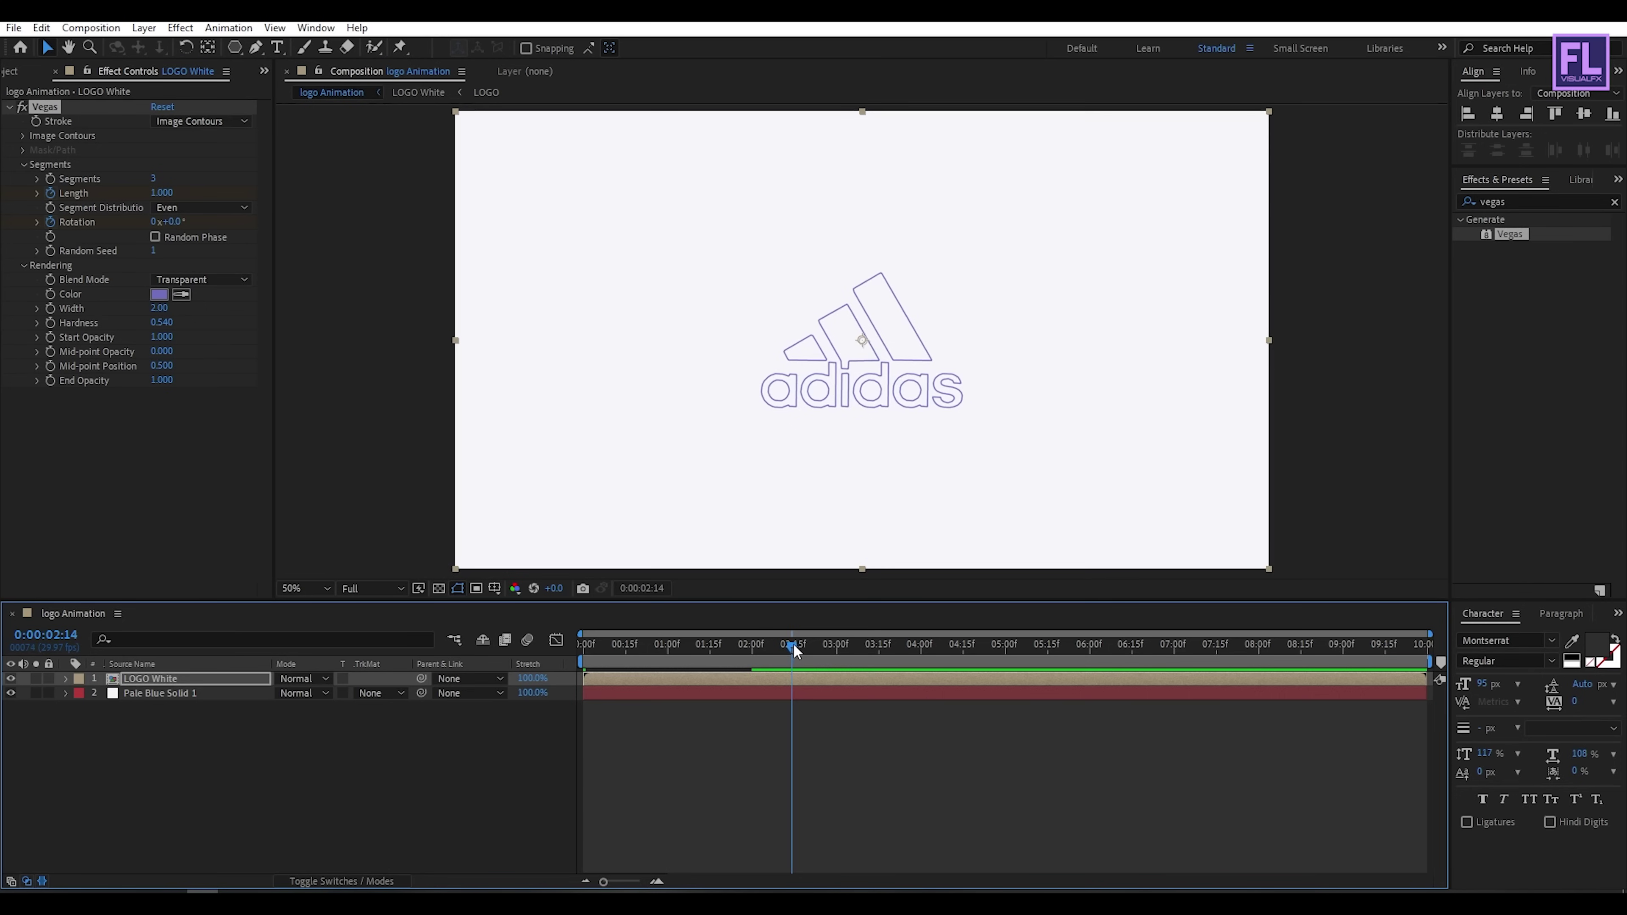
left_click(173, 222)
type("1100")
key("Return")
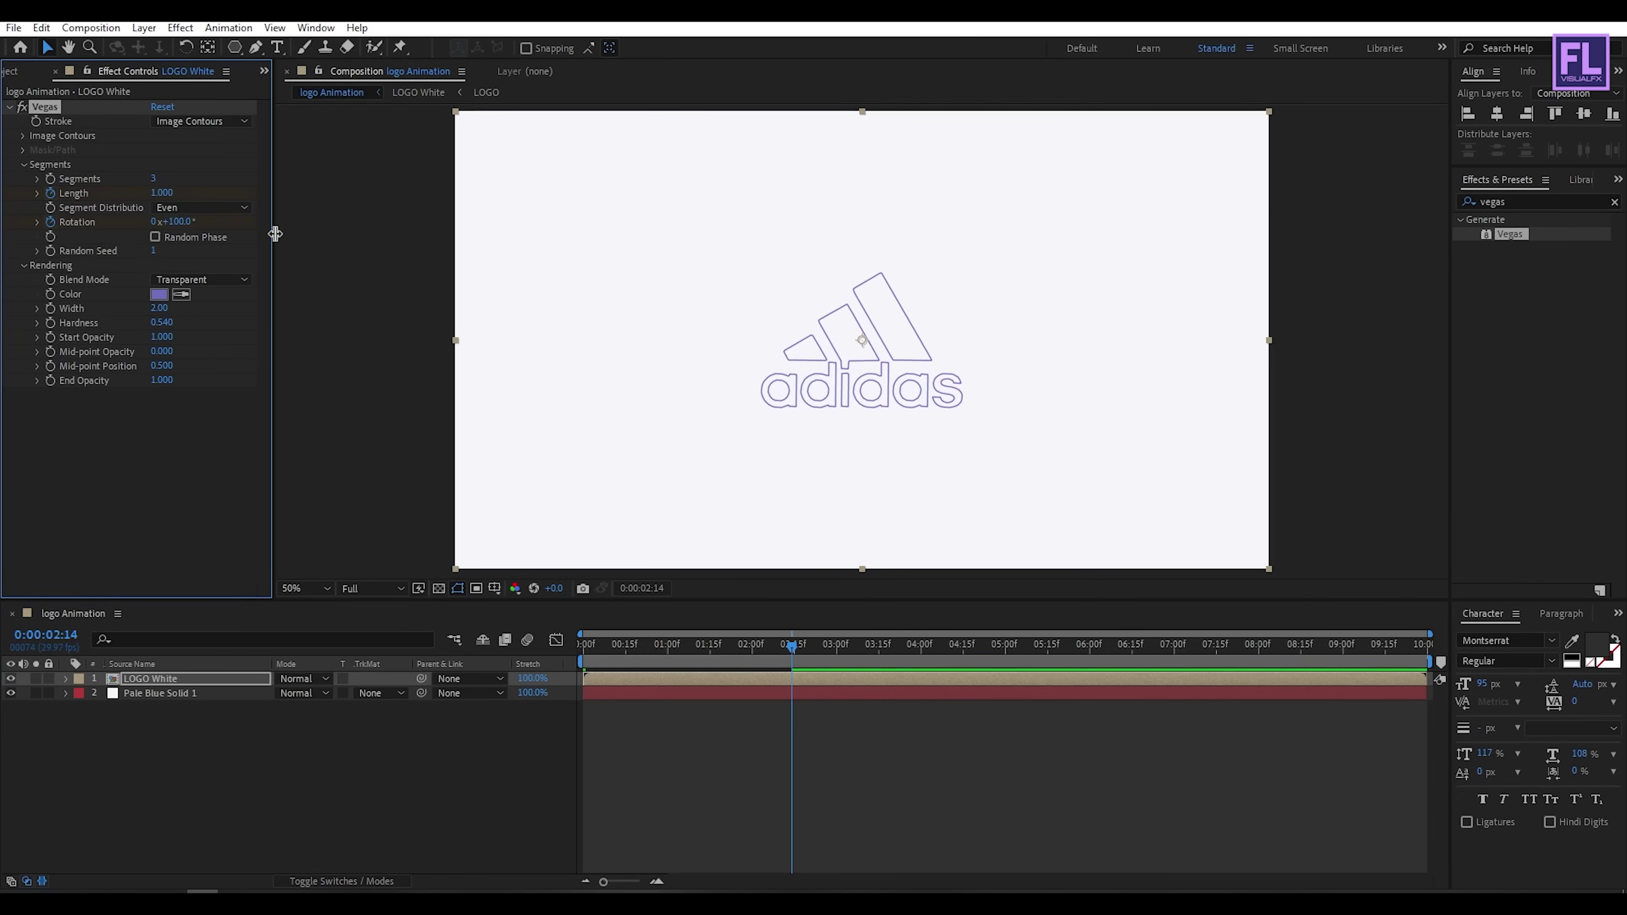
Step: Reveal the LOGO White layer's keyframed properties and select all Length and Rotation keyframes
left_click(410, 613)
key("u")
left_click_drag(818, 700, 574, 726)
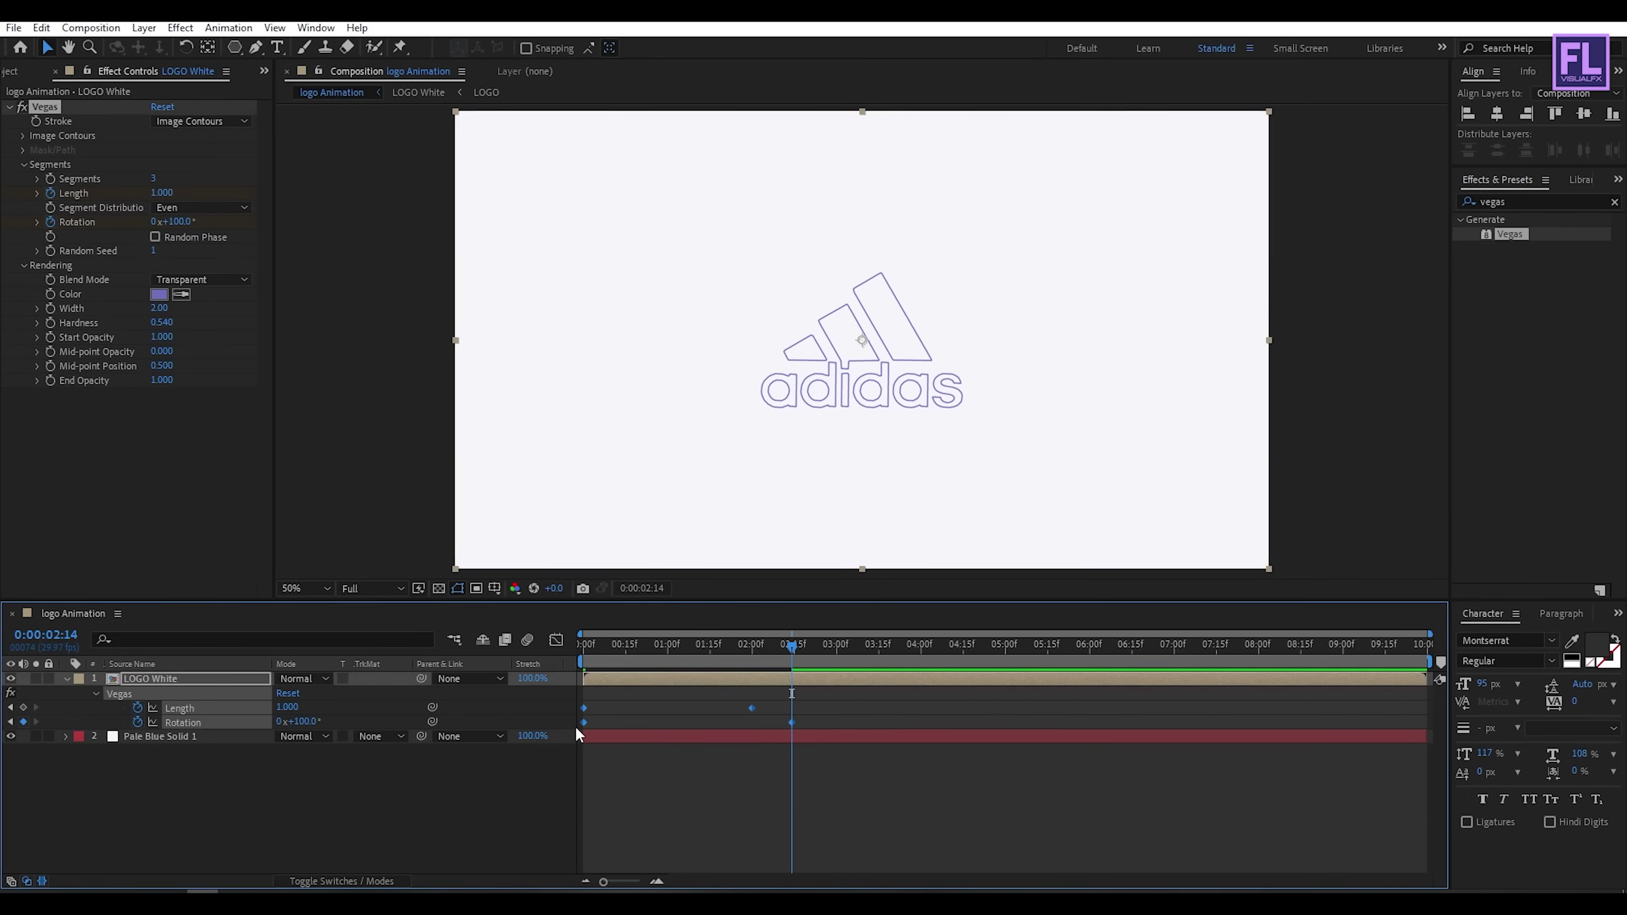
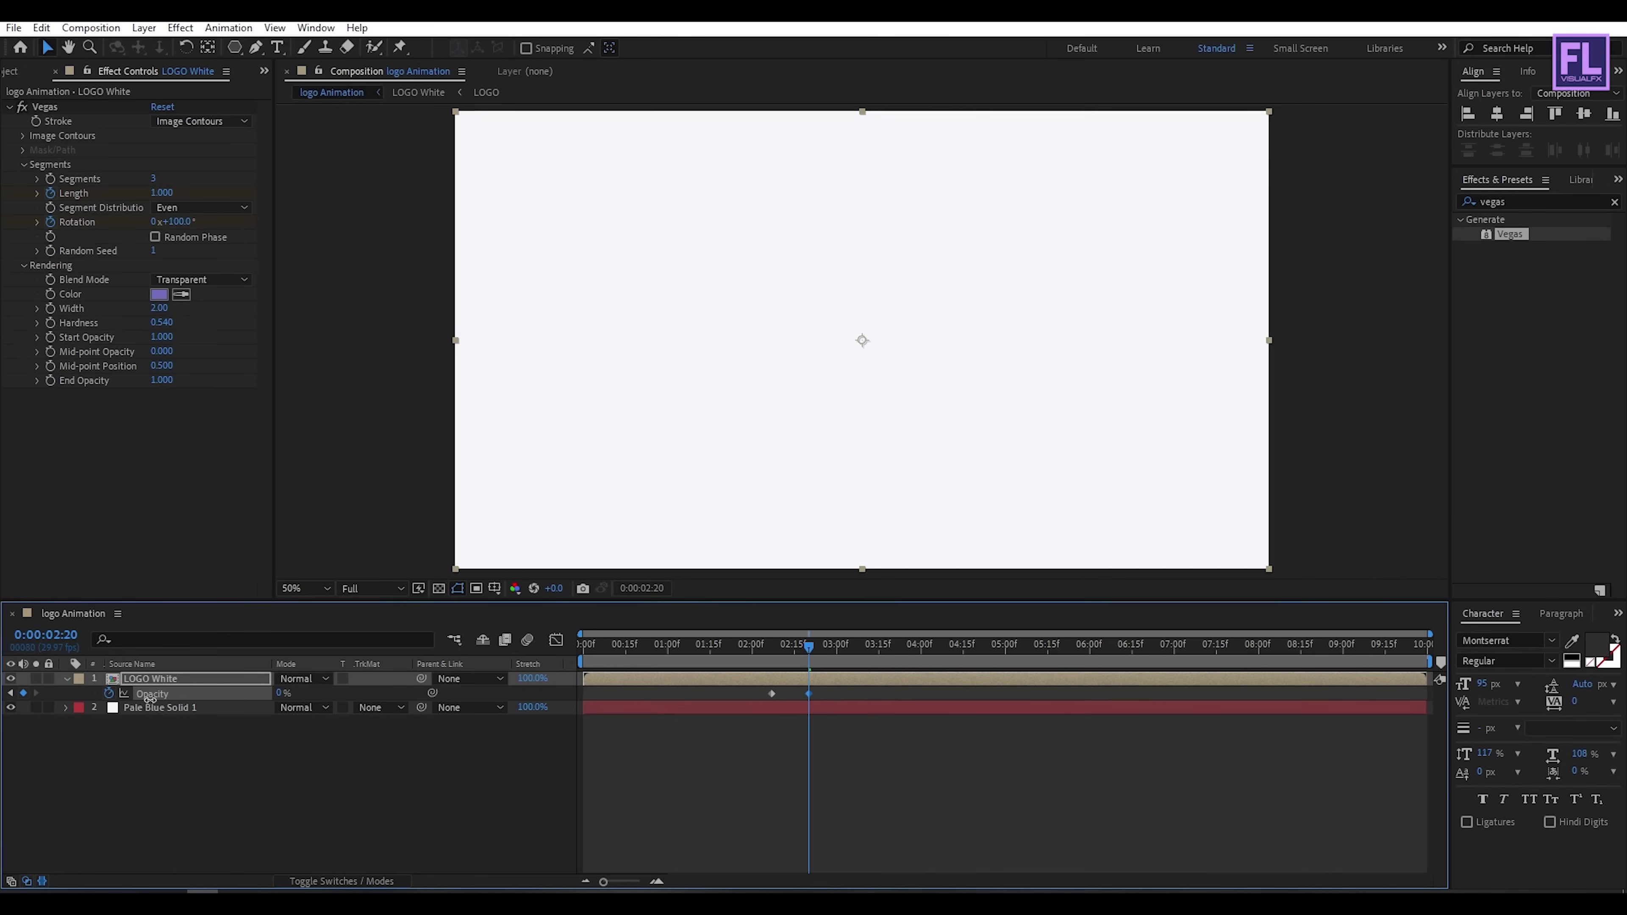
Step: Duplicate the LOGO White layer and reduce the upper copy's Vegas stroke Width to 0.80
left_click(66, 678)
mouse_move(808, 643)
left_mouse_down()
mouse_move(647, 671)
mouse_move(805, 672)
mouse_move(655, 683)
mouse_move(690, 676)
left_mouse_up()
left_click(372, 740)
left_click(145, 680)
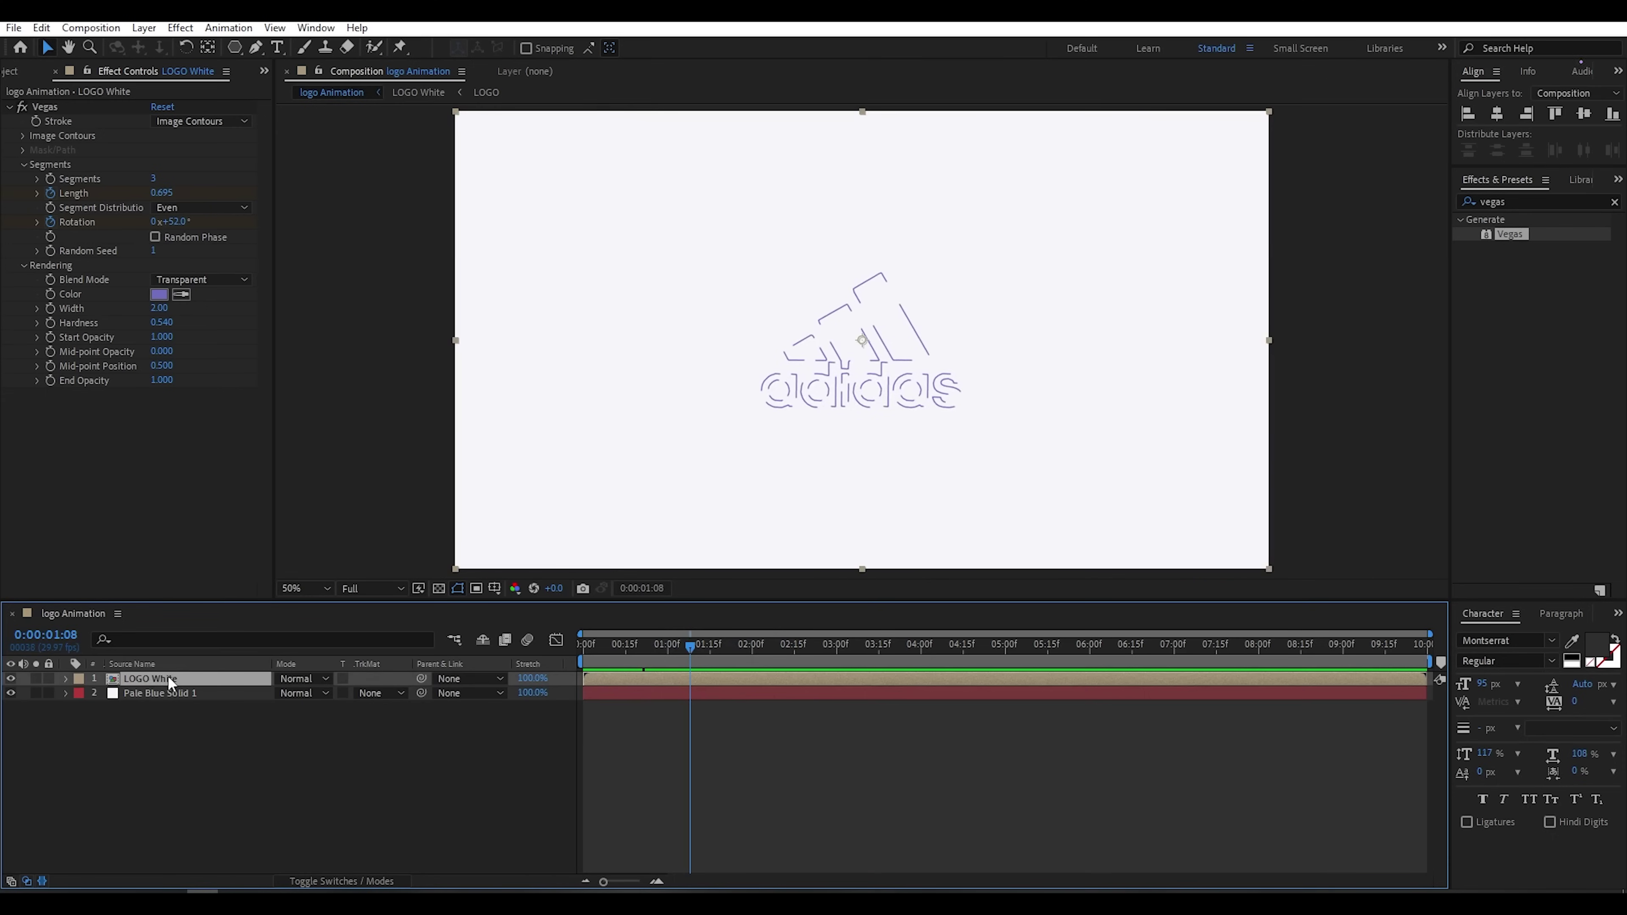
key("ctrl+d")
left_click(177, 692)
left_click(179, 678)
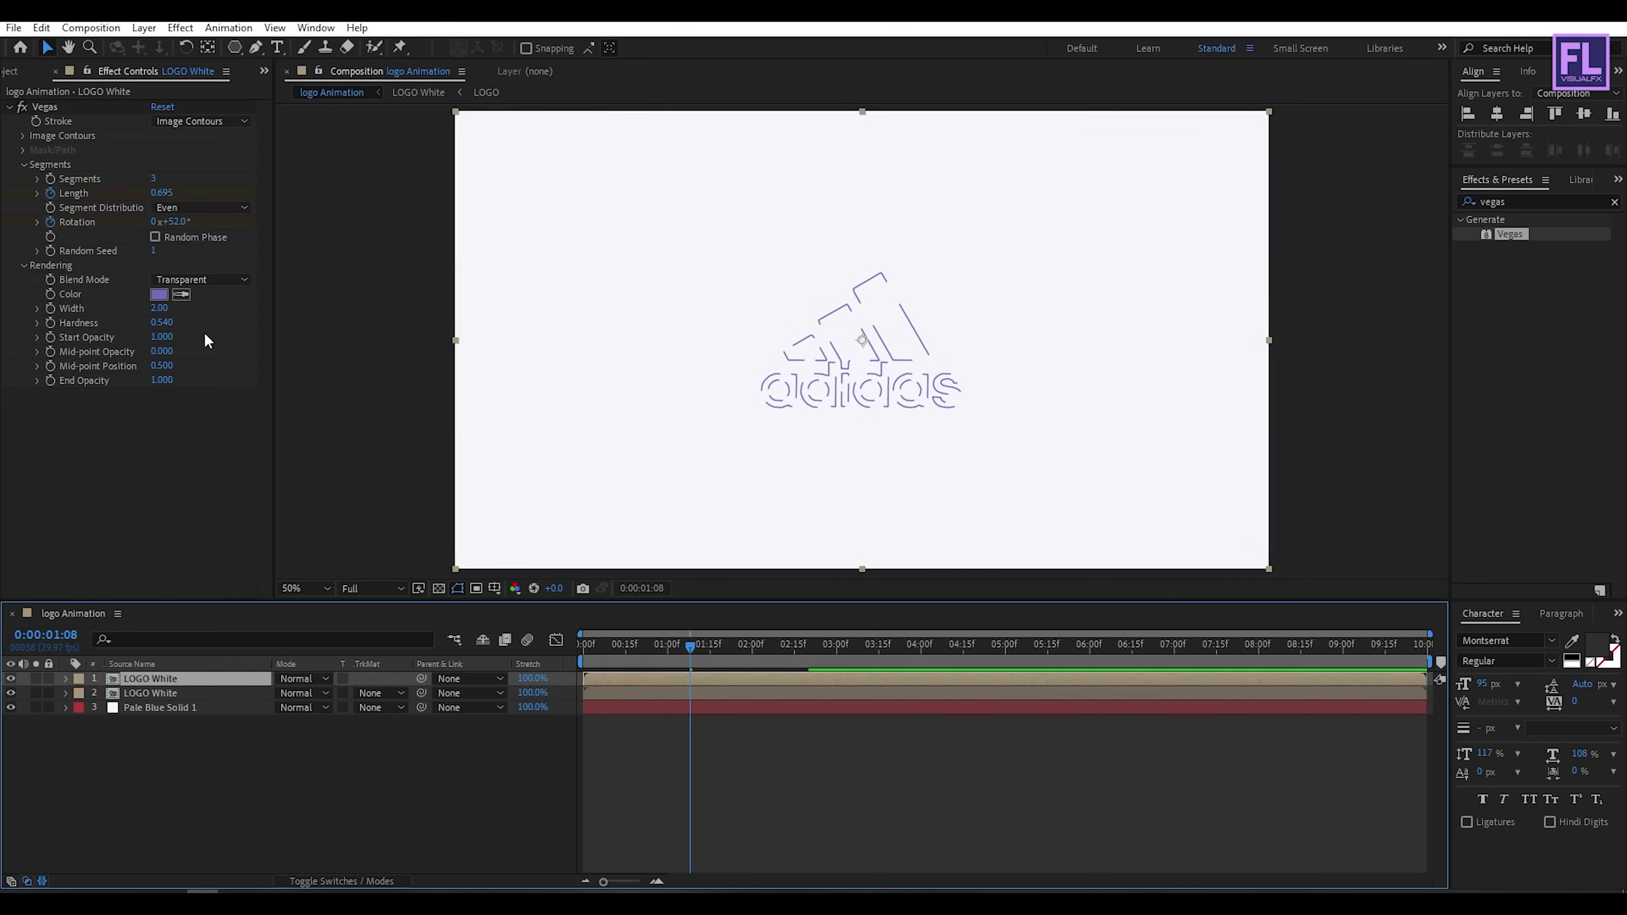
left_click_drag(160, 308, 151, 313)
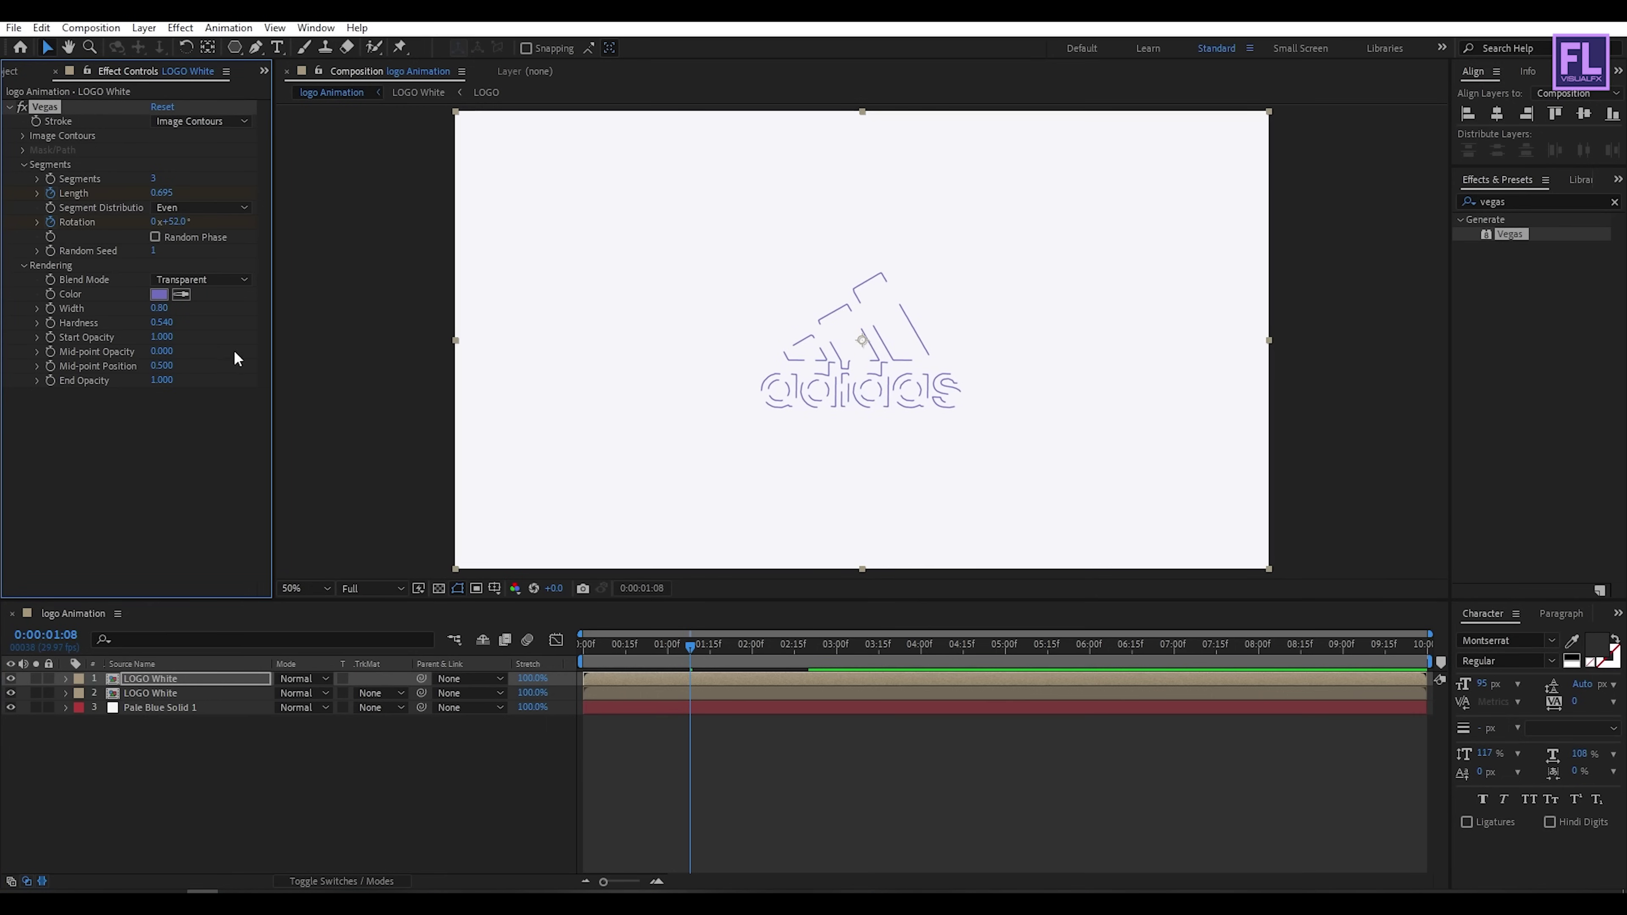
Step: Set the Vegas Length keyframe at 0:00:02:00 on the top LOGO White layer to 0.520
key("u")
left_click_drag(690, 641, 754, 660)
left_click(752, 707)
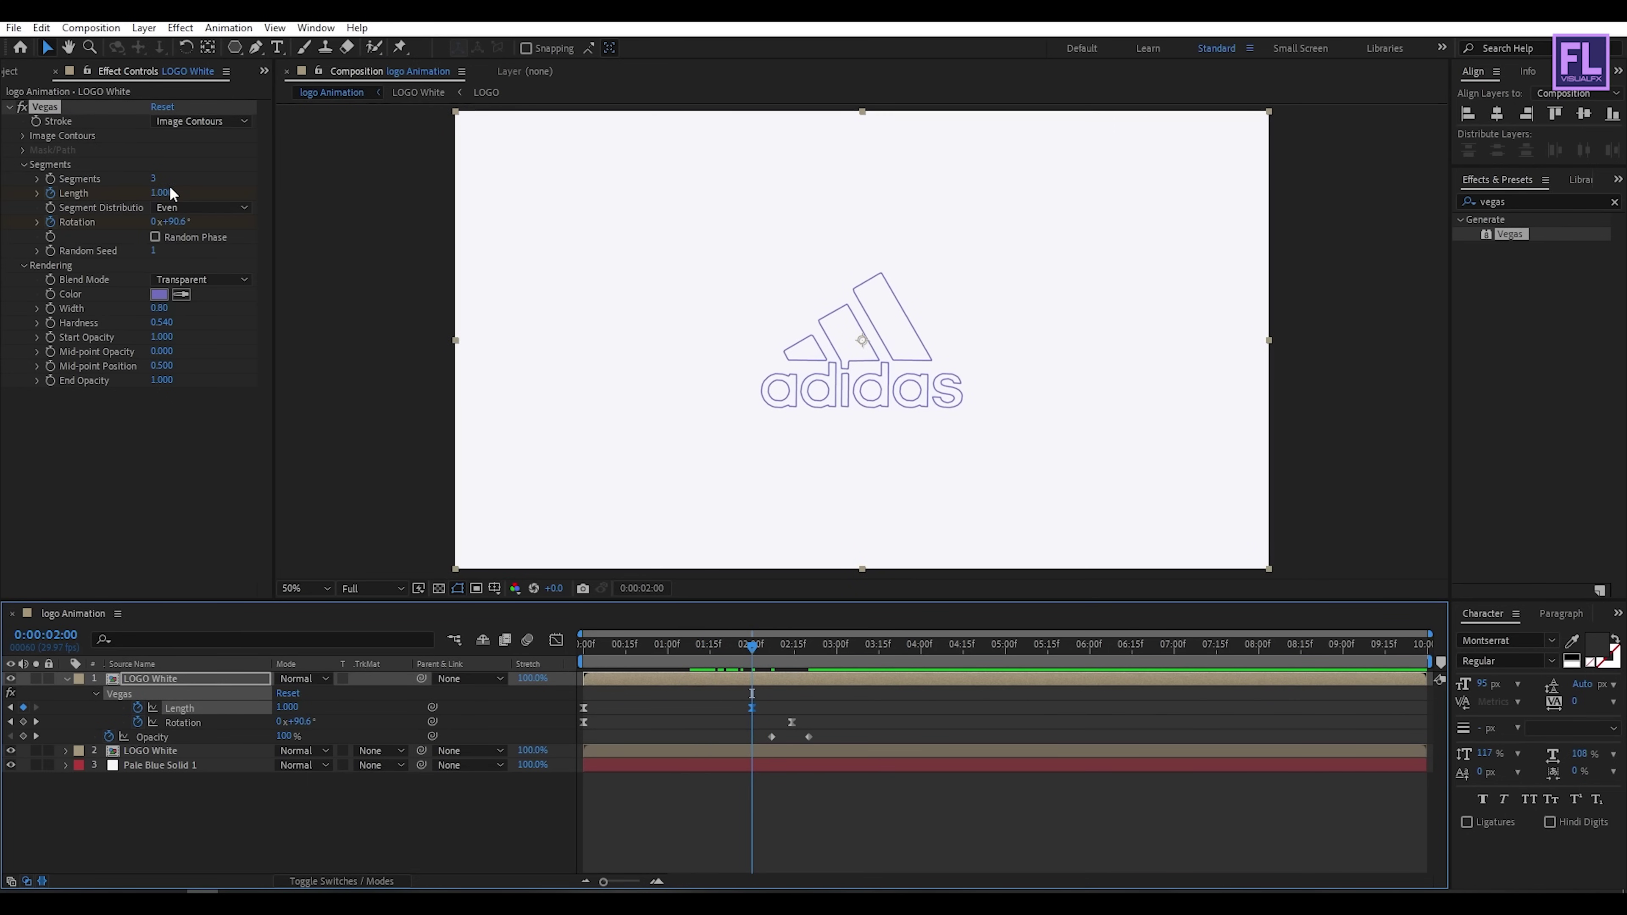
left_click_drag(161, 192, 98, 206)
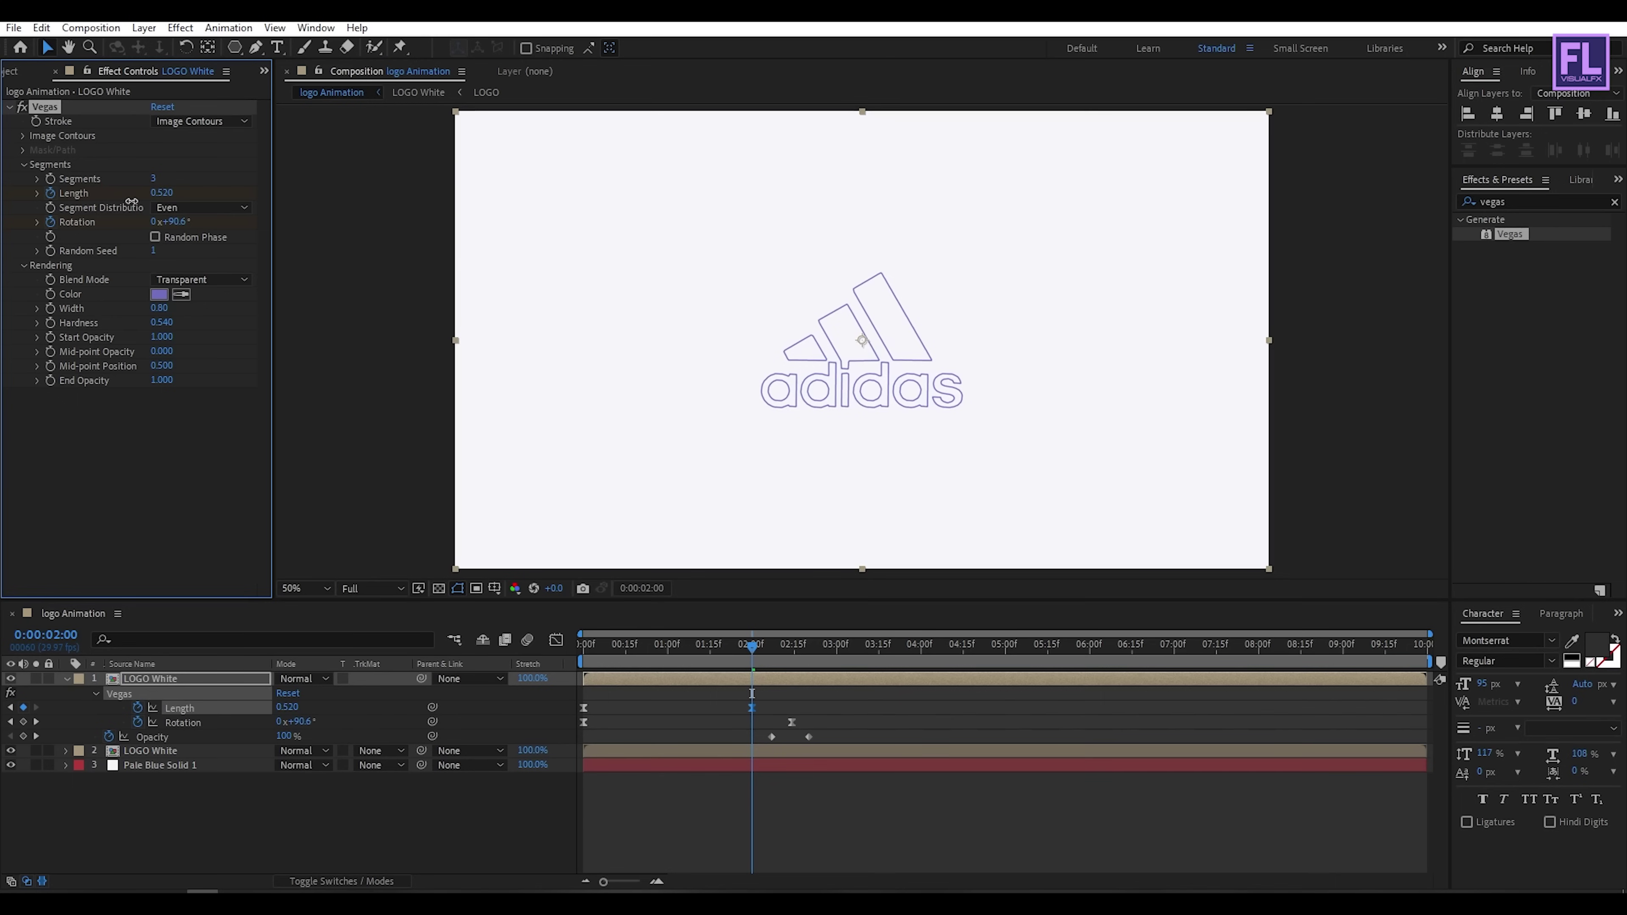
mouse_move(753, 651)
left_mouse_down()
mouse_move(644, 654)
mouse_move(748, 657)
left_mouse_up()
left_click(88, 680)
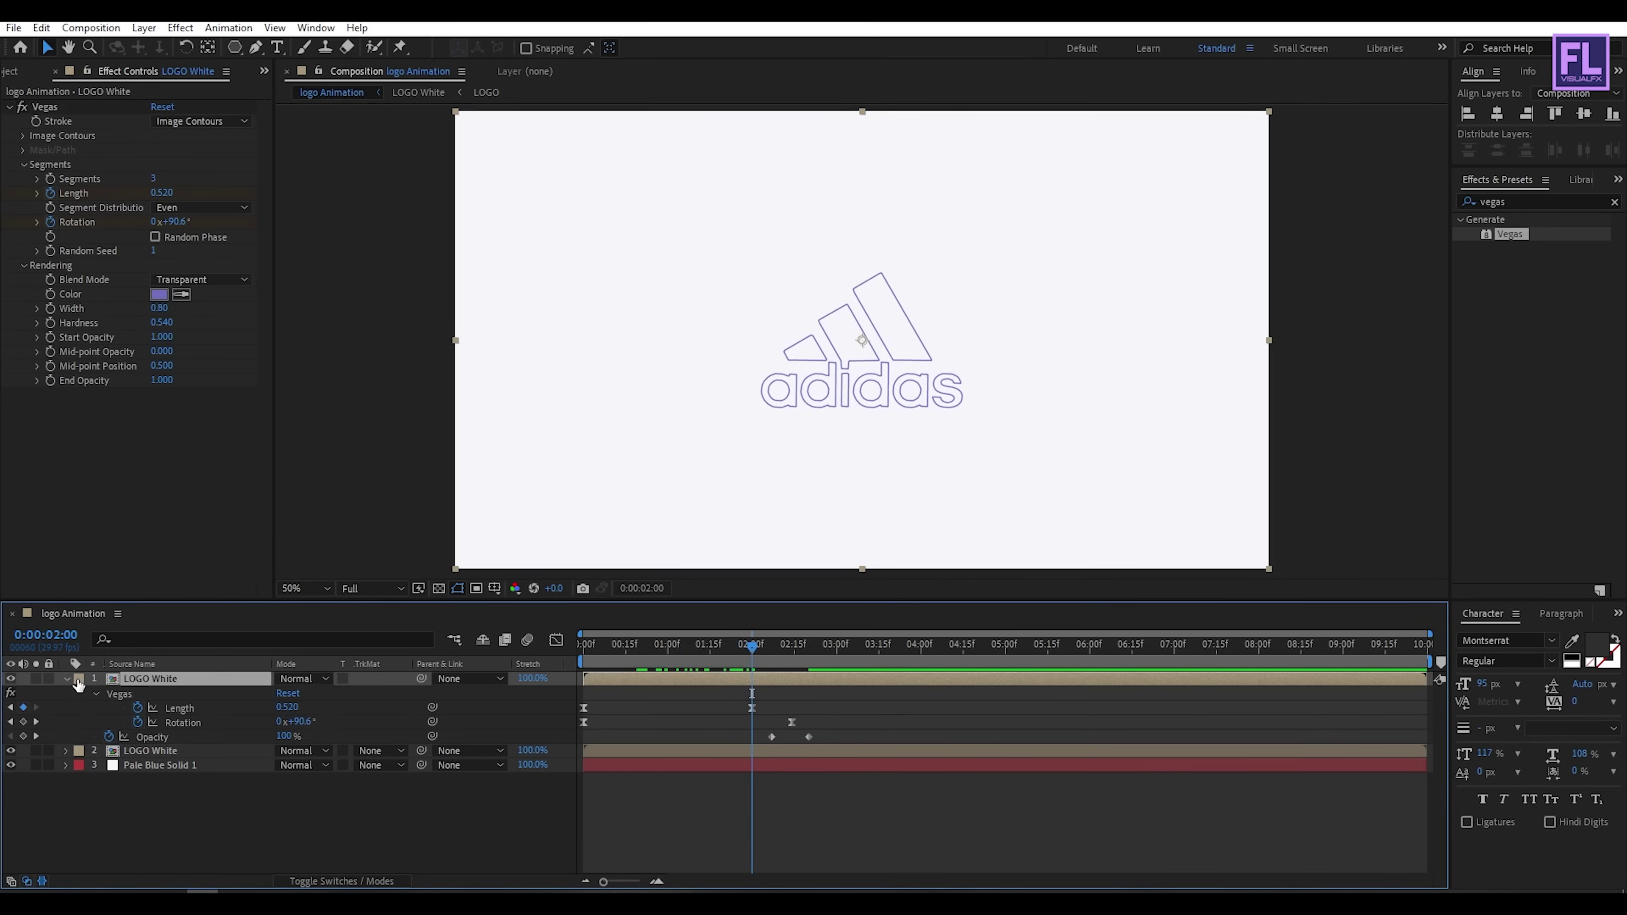
left_click(66, 678)
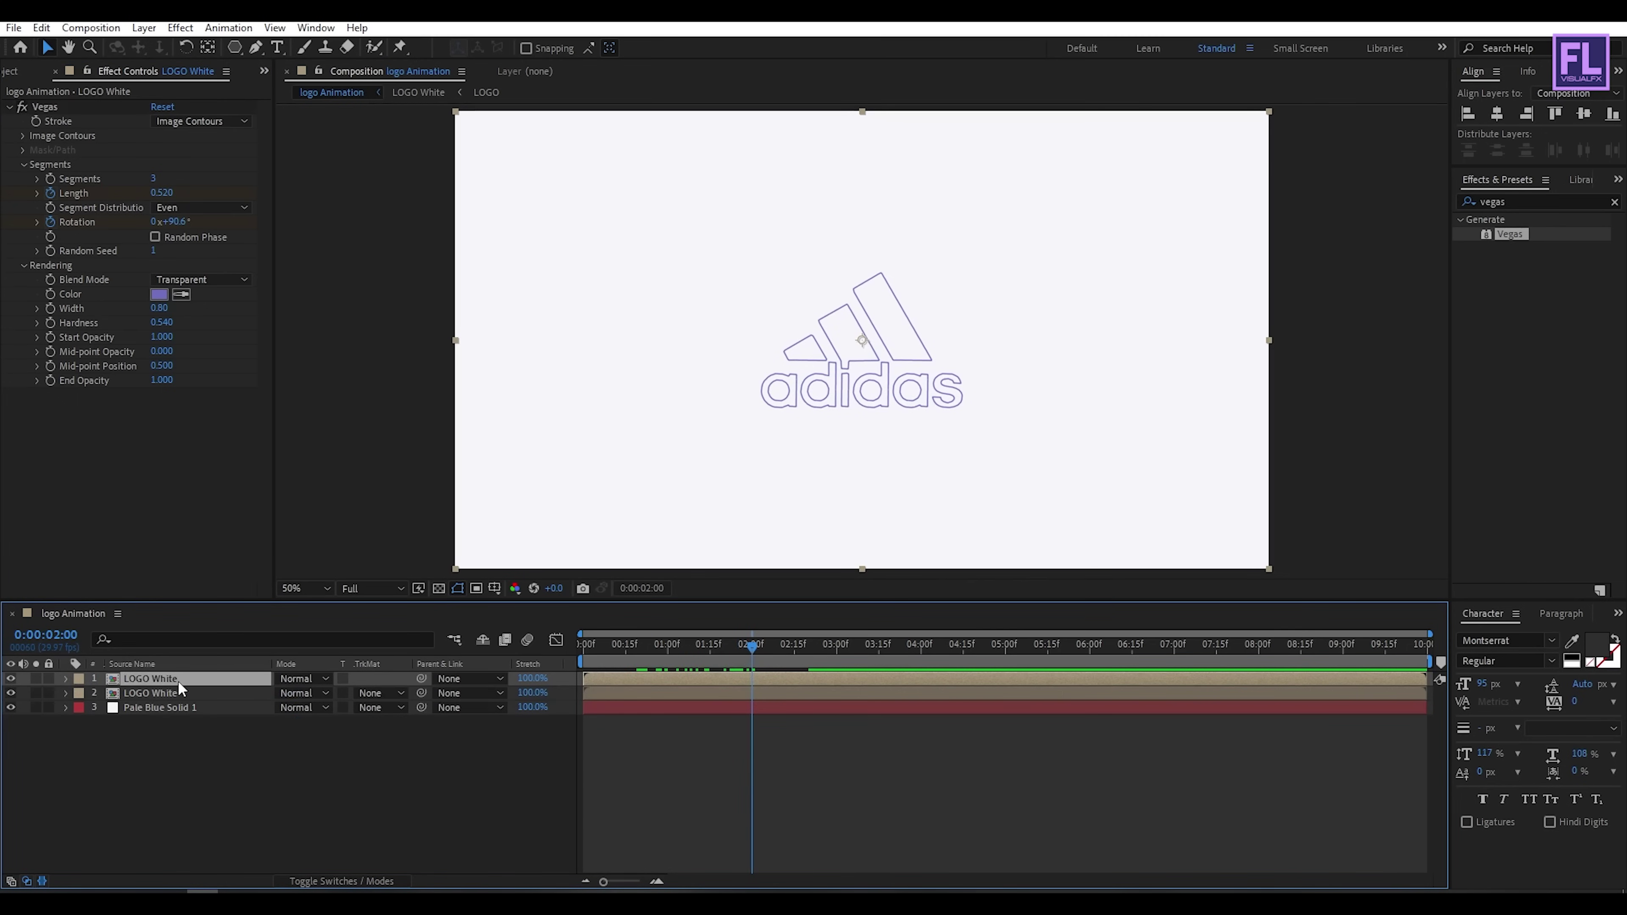
Step: Scale the top LOGO White layer up to 107%
key("s")
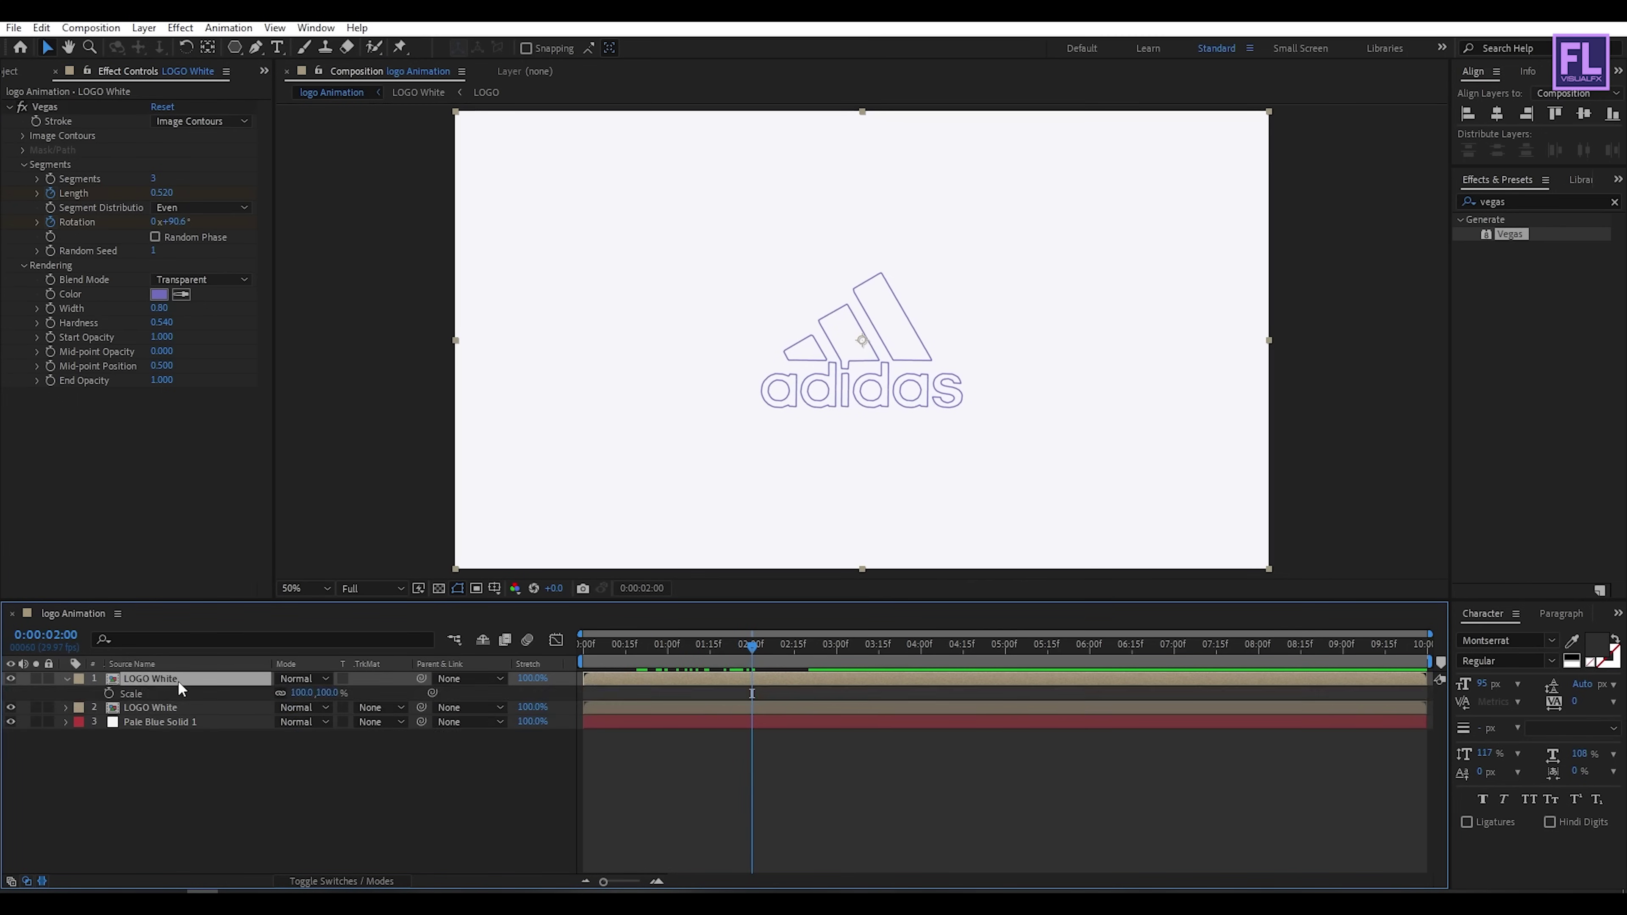
left_click(301, 692)
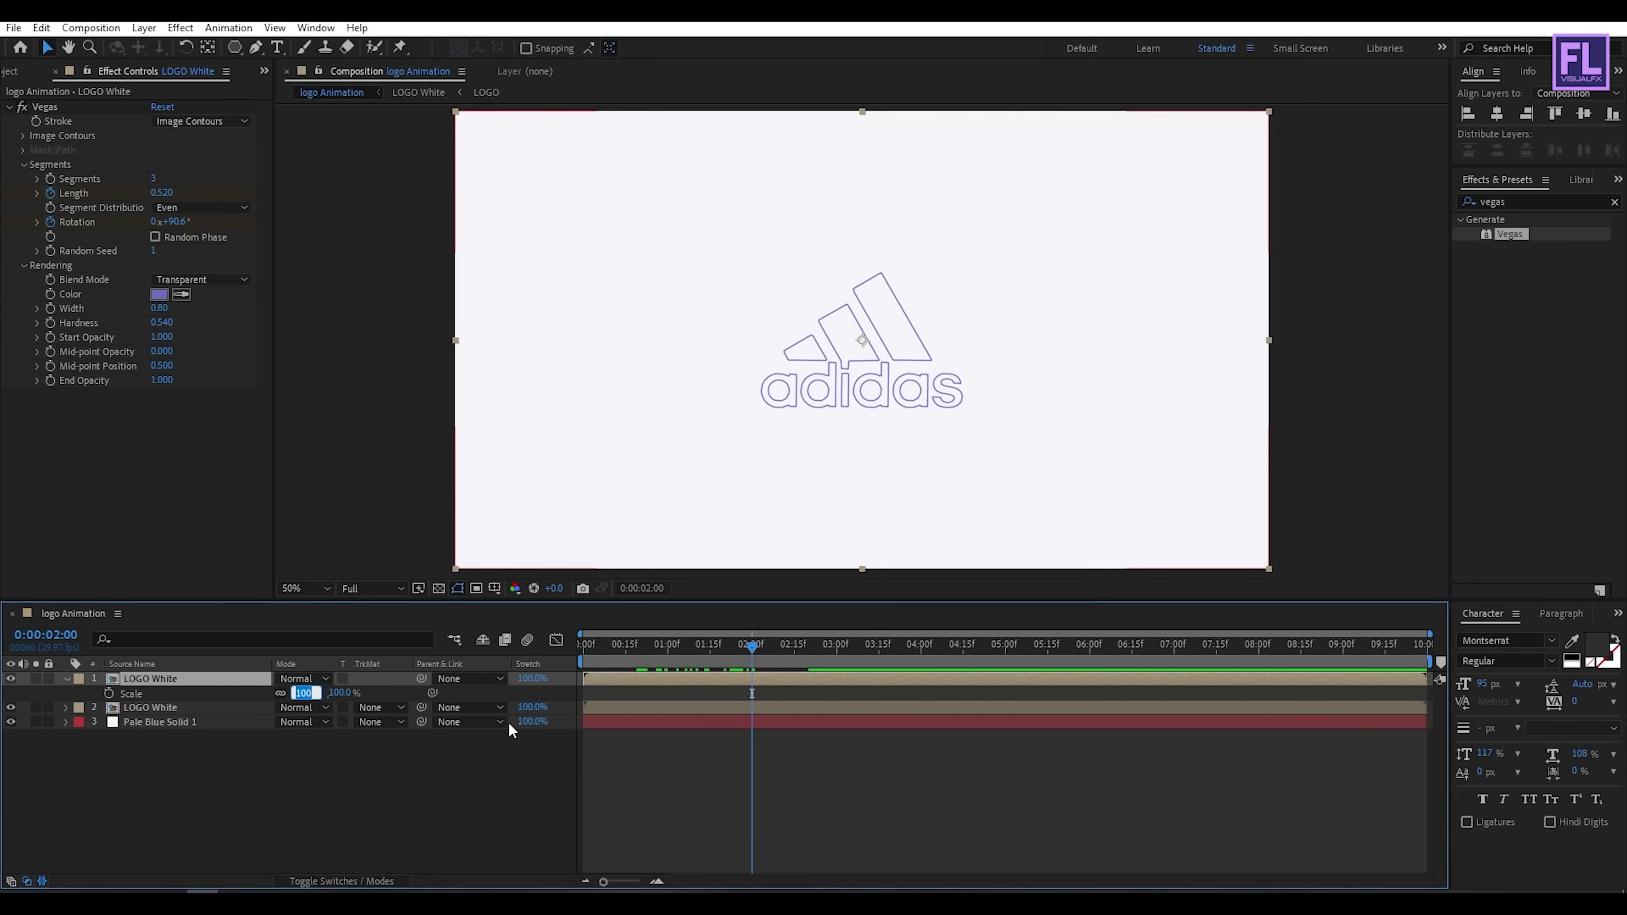
key("Up")
key("Up")
key("Up")
key("Up")
key("Up")
key("Up")
key("Up")
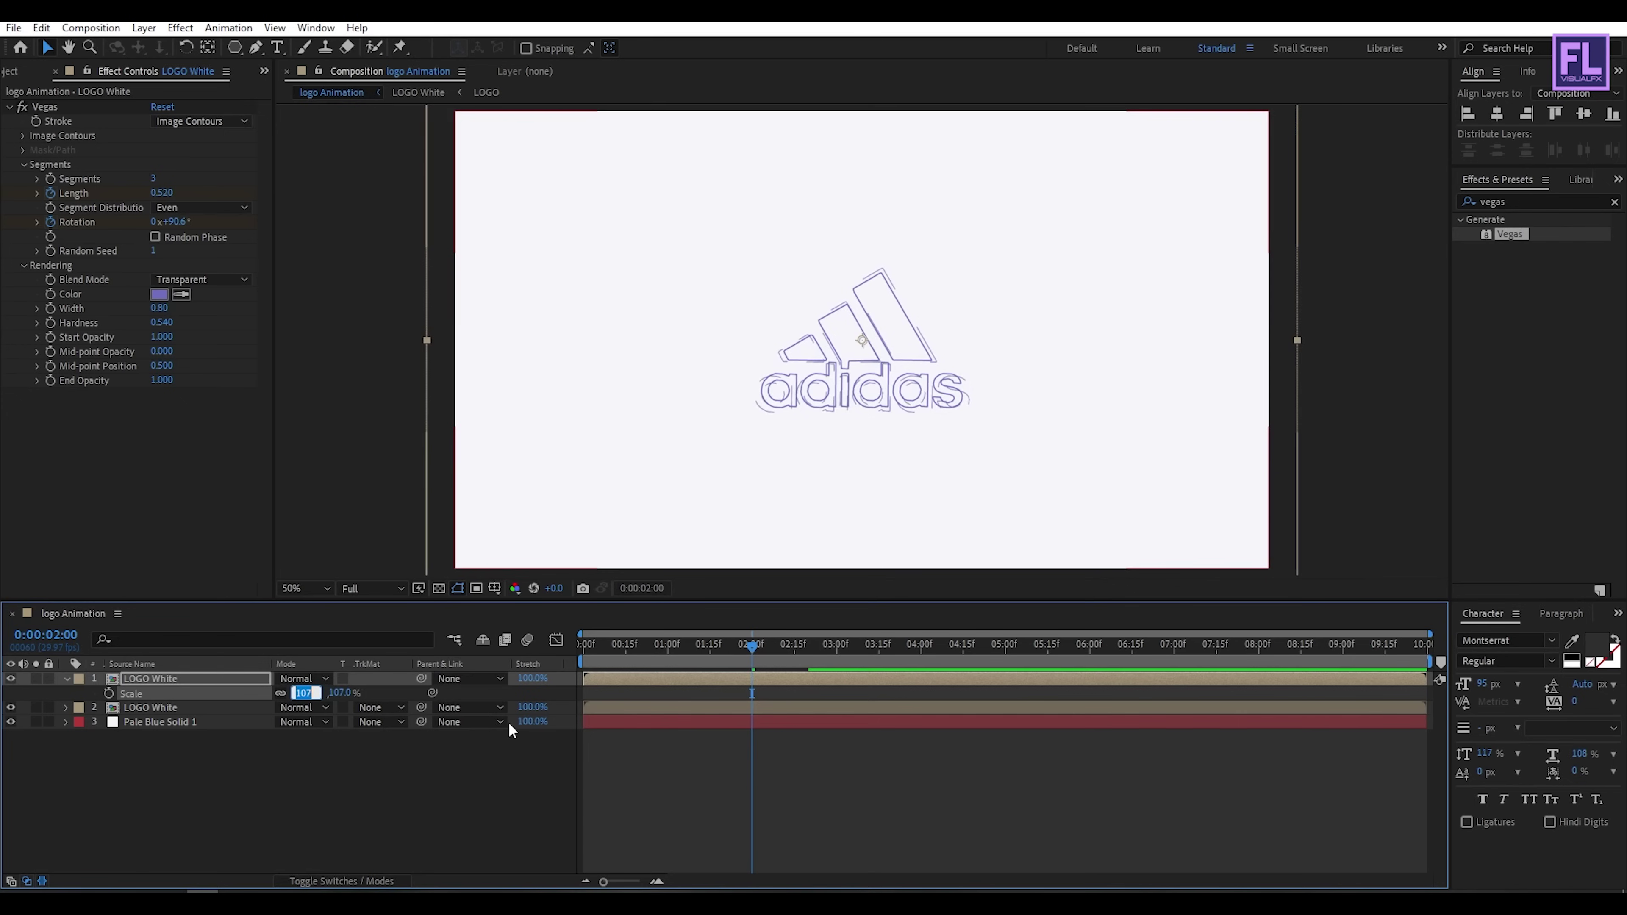
left_click(436, 756)
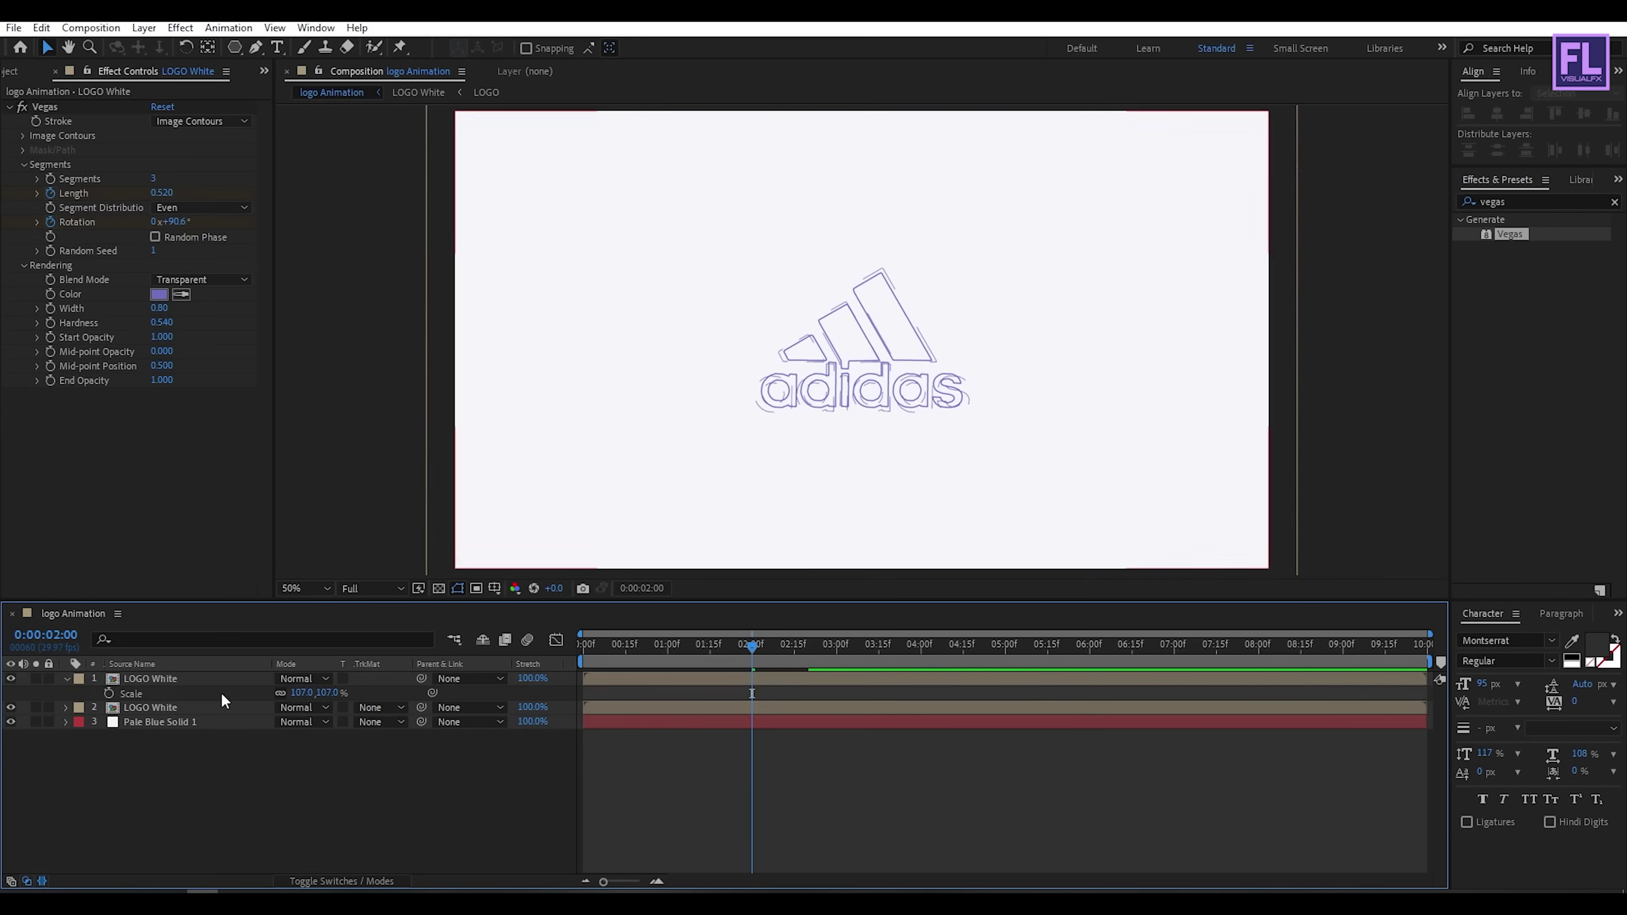
key("s")
Step: Change the Vegas stroke color of the top LOGO White layer to a lighter violet-blue, 8282C0
left_click(200, 680)
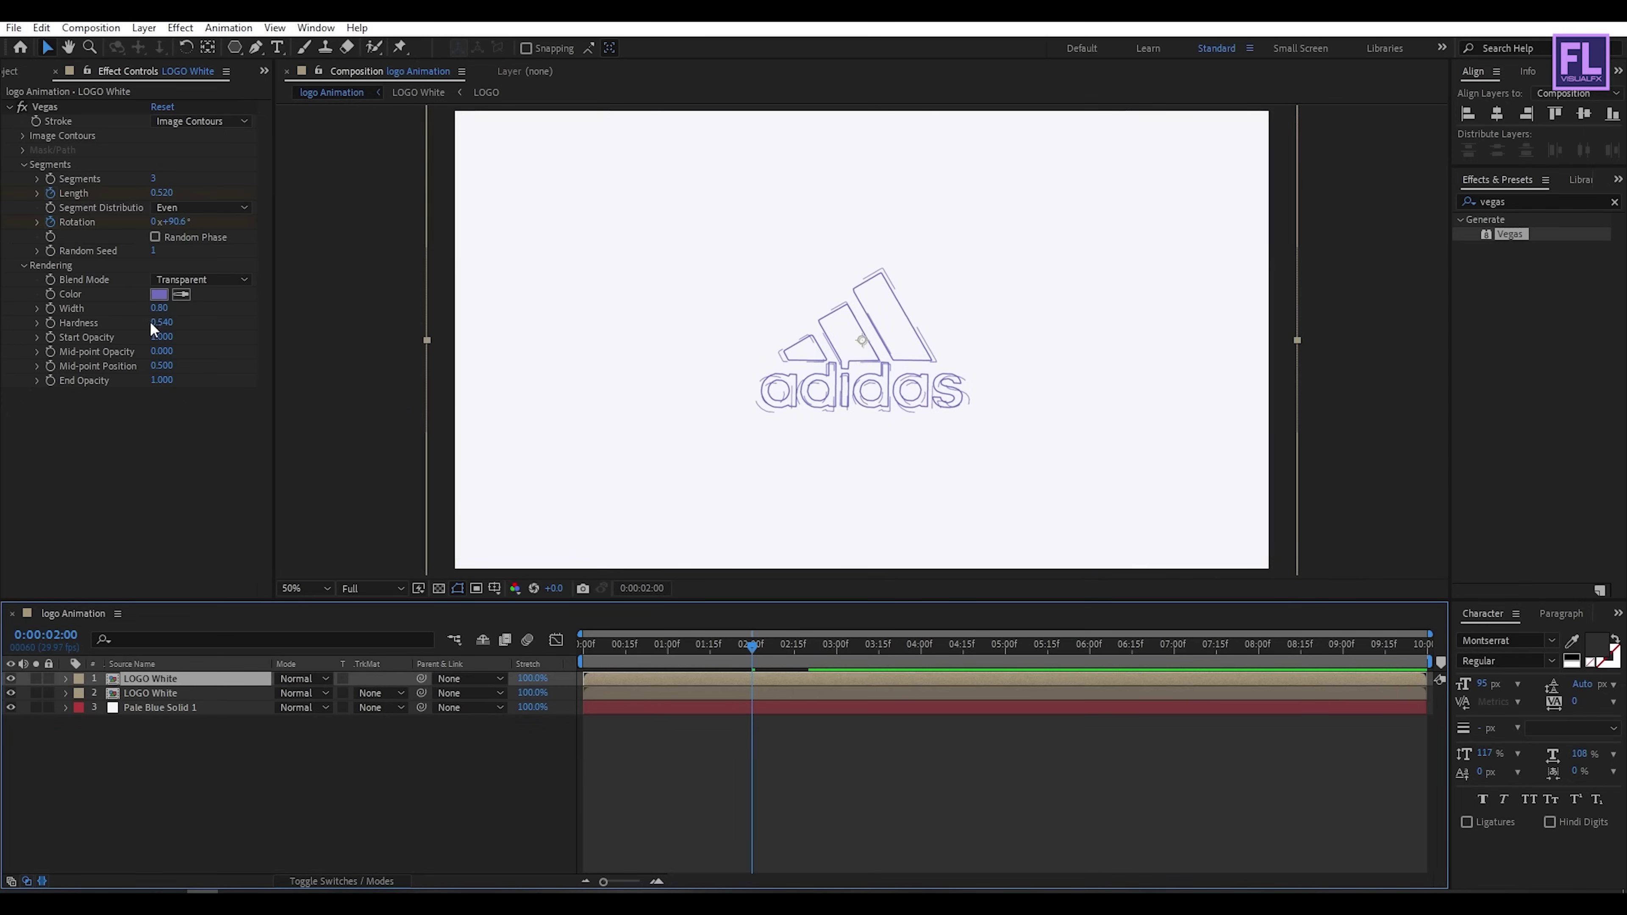
left_click(165, 292)
left_click_drag(968, 301, 1279, 348)
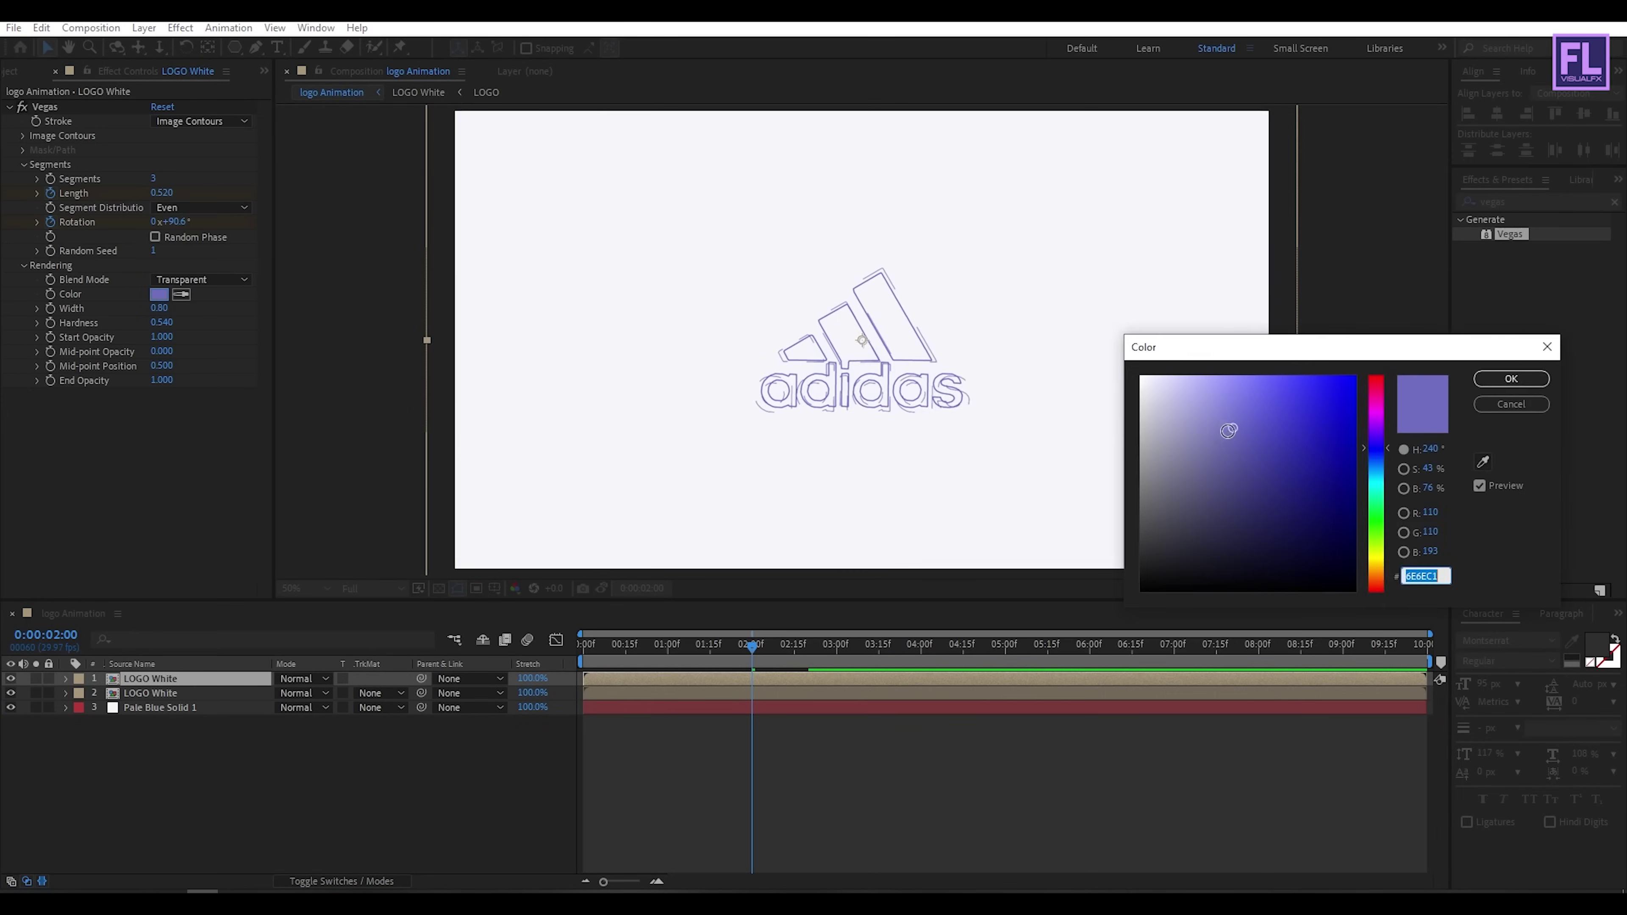
left_click_drag(1218, 428, 1210, 428)
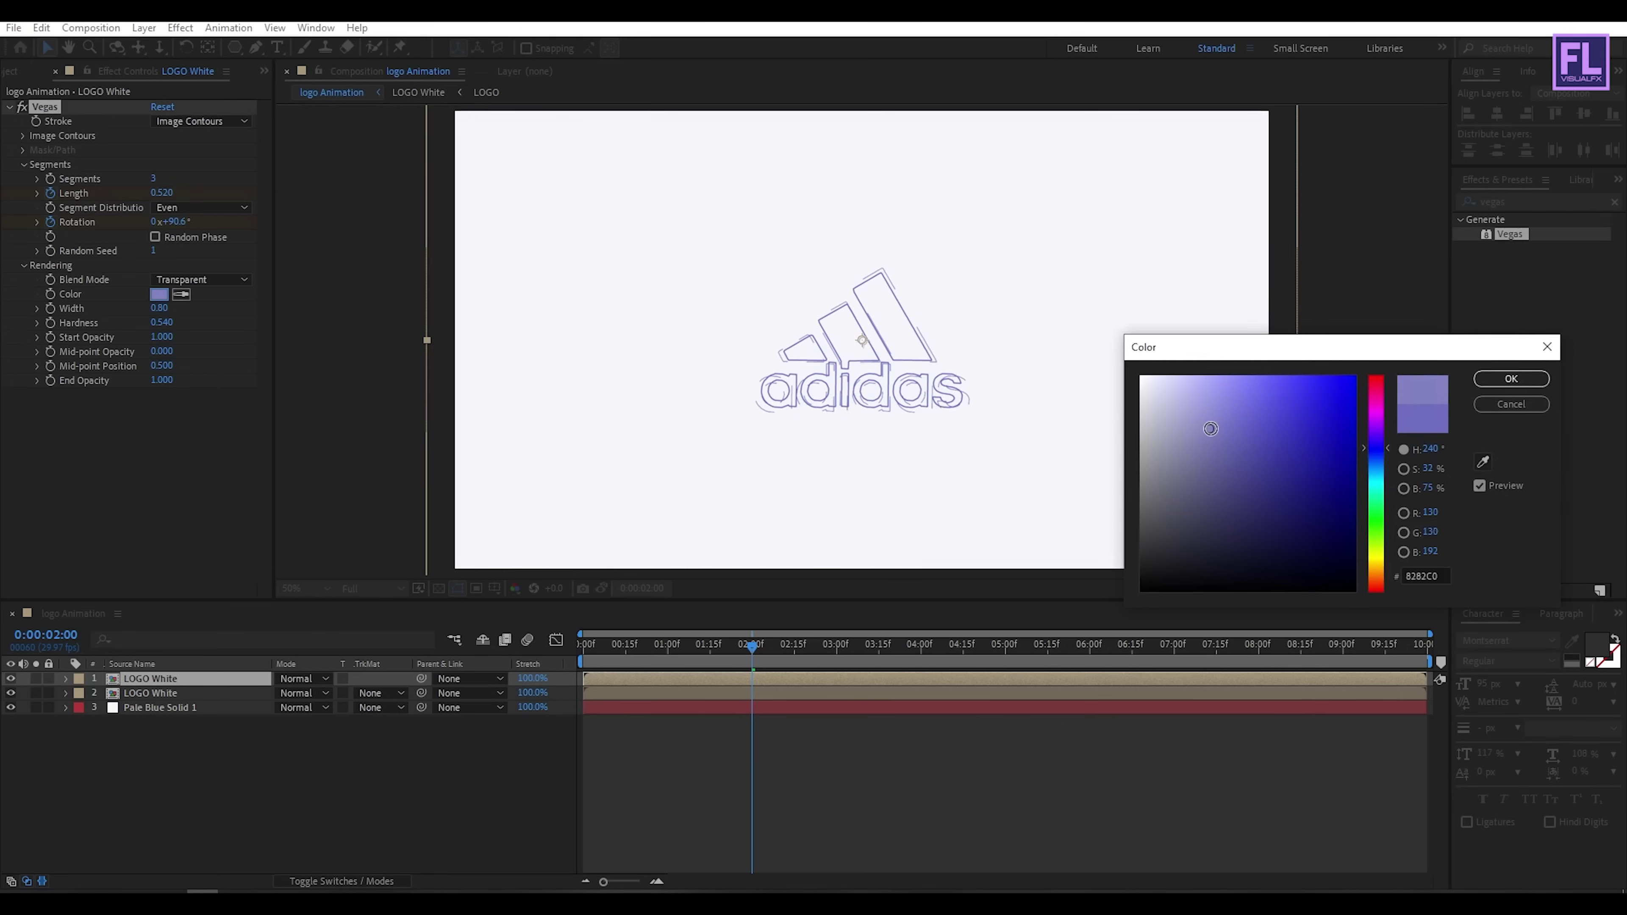
left_click(1512, 378)
Step: Play the logo animation from the start and check the combined strokes up to about 2 seconds
left_click_drag(751, 644, 579, 647)
key("space")
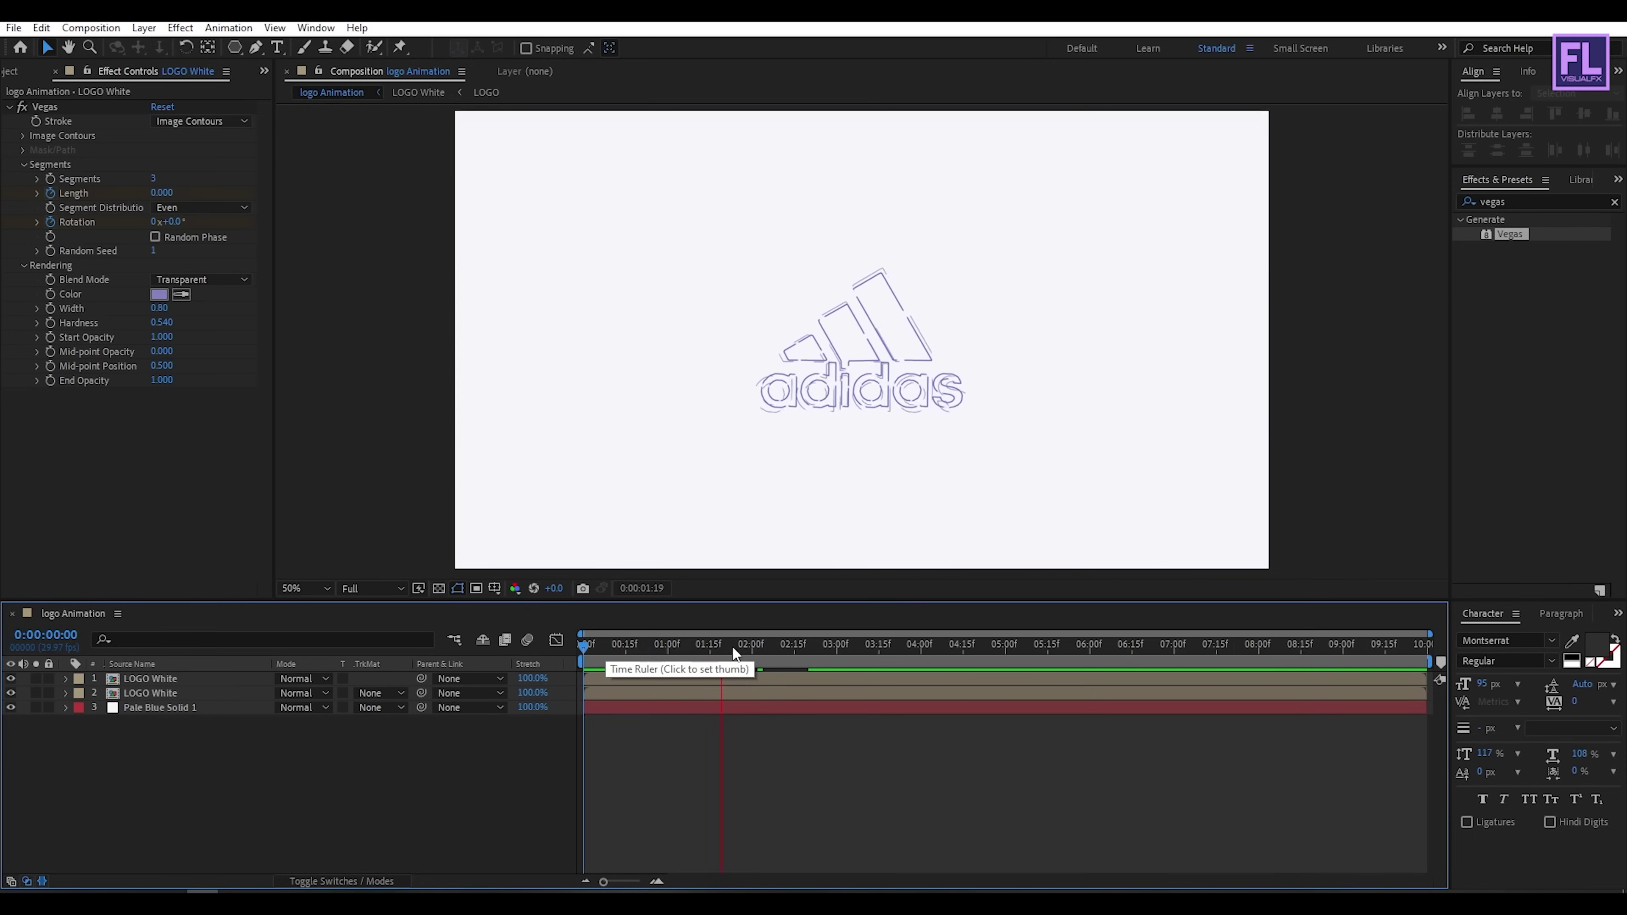
mouse_move(758, 647)
left_mouse_down()
mouse_move(807, 644)
mouse_move(738, 644)
mouse_move(760, 645)
left_mouse_up()
Step: Select both Opacity keyframes of the top LOGO White layer and move them slightly earlier, near the 2-second mark
left_click(157, 679)
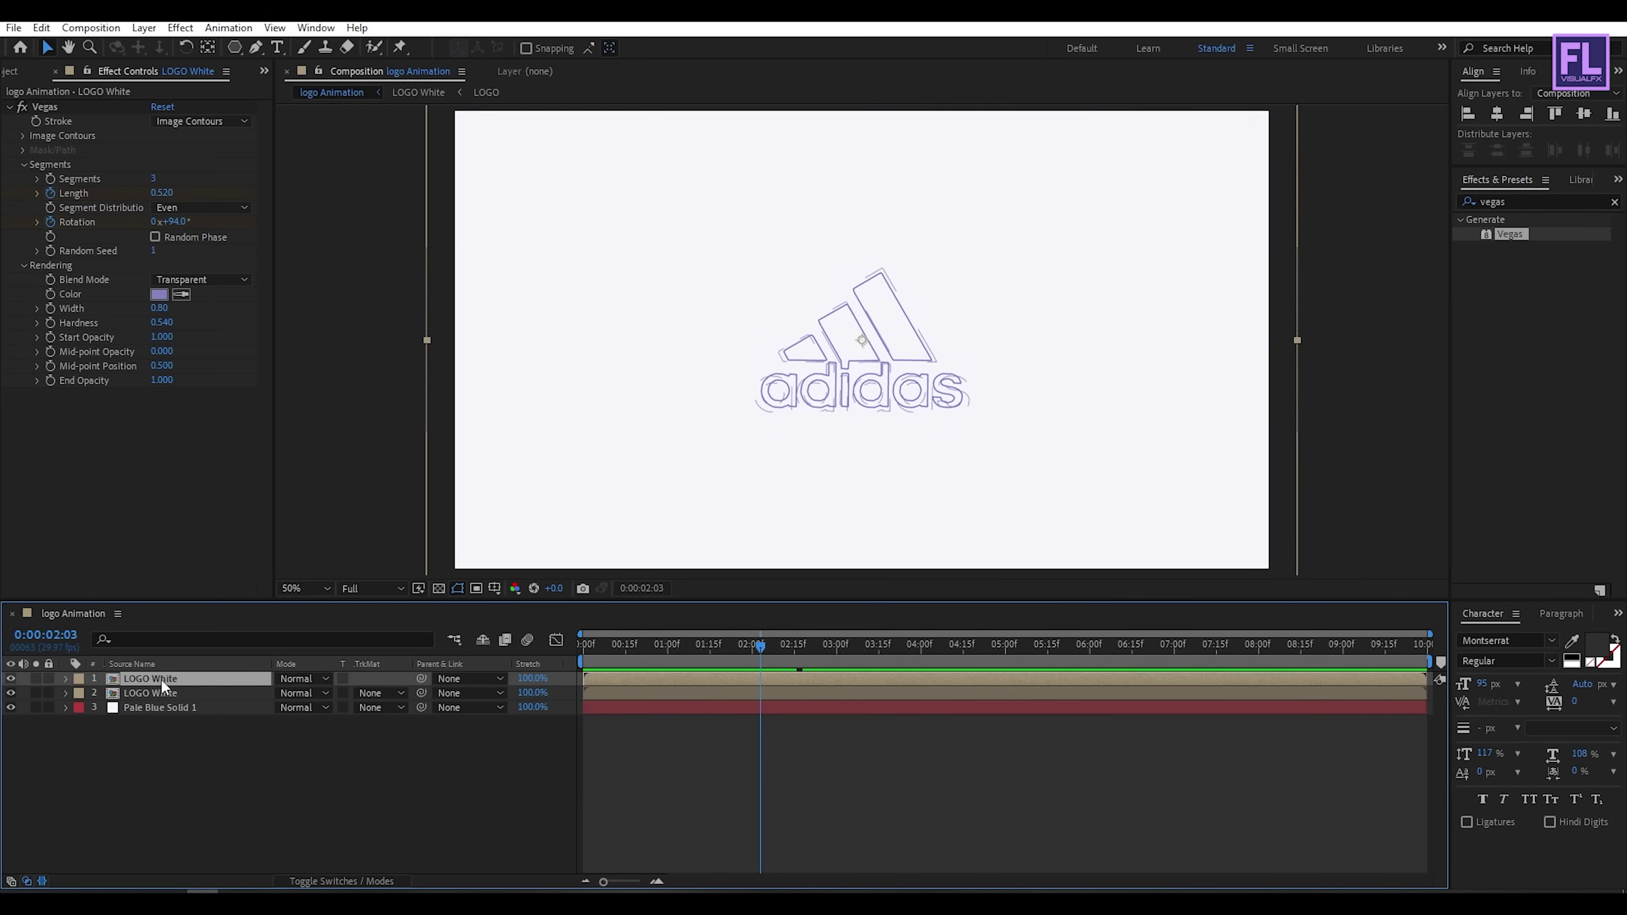
key("u")
left_click_drag(843, 730, 755, 736)
left_click(748, 738)
mouse_move(760, 645)
left_mouse_down()
mouse_move(727, 648)
mouse_move(782, 649)
mouse_move(742, 648)
left_mouse_up()
left_click(65, 678)
Step: Duplicate the second LOGO White layer and delete the Opacity keyframes from the lower copy
left_click(154, 690)
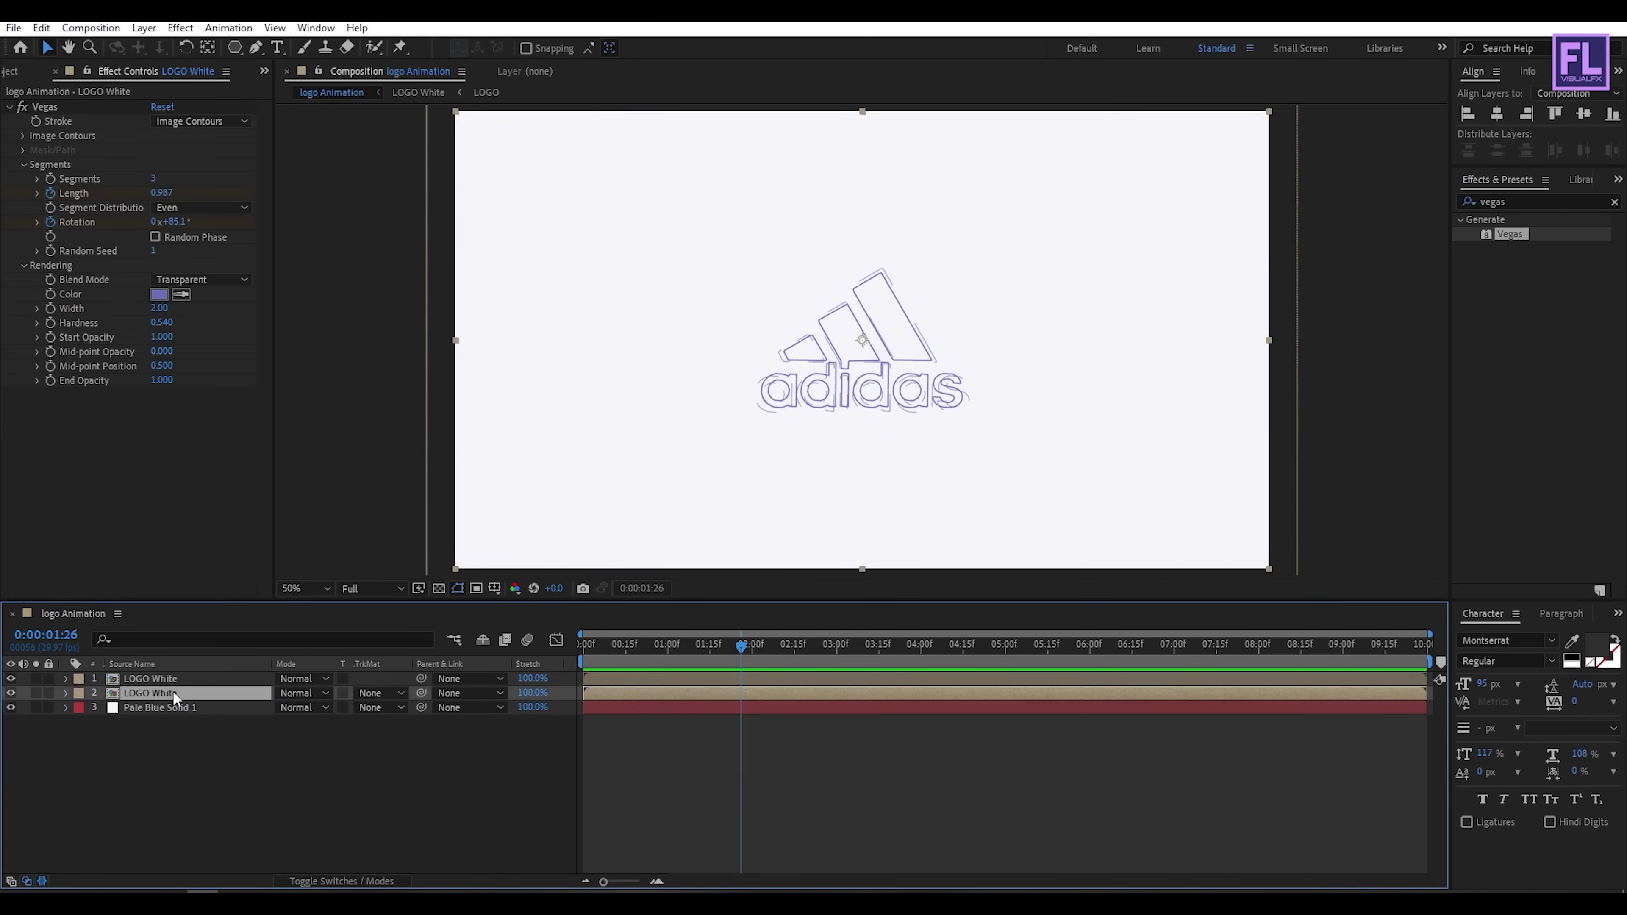
key("ctrl+d")
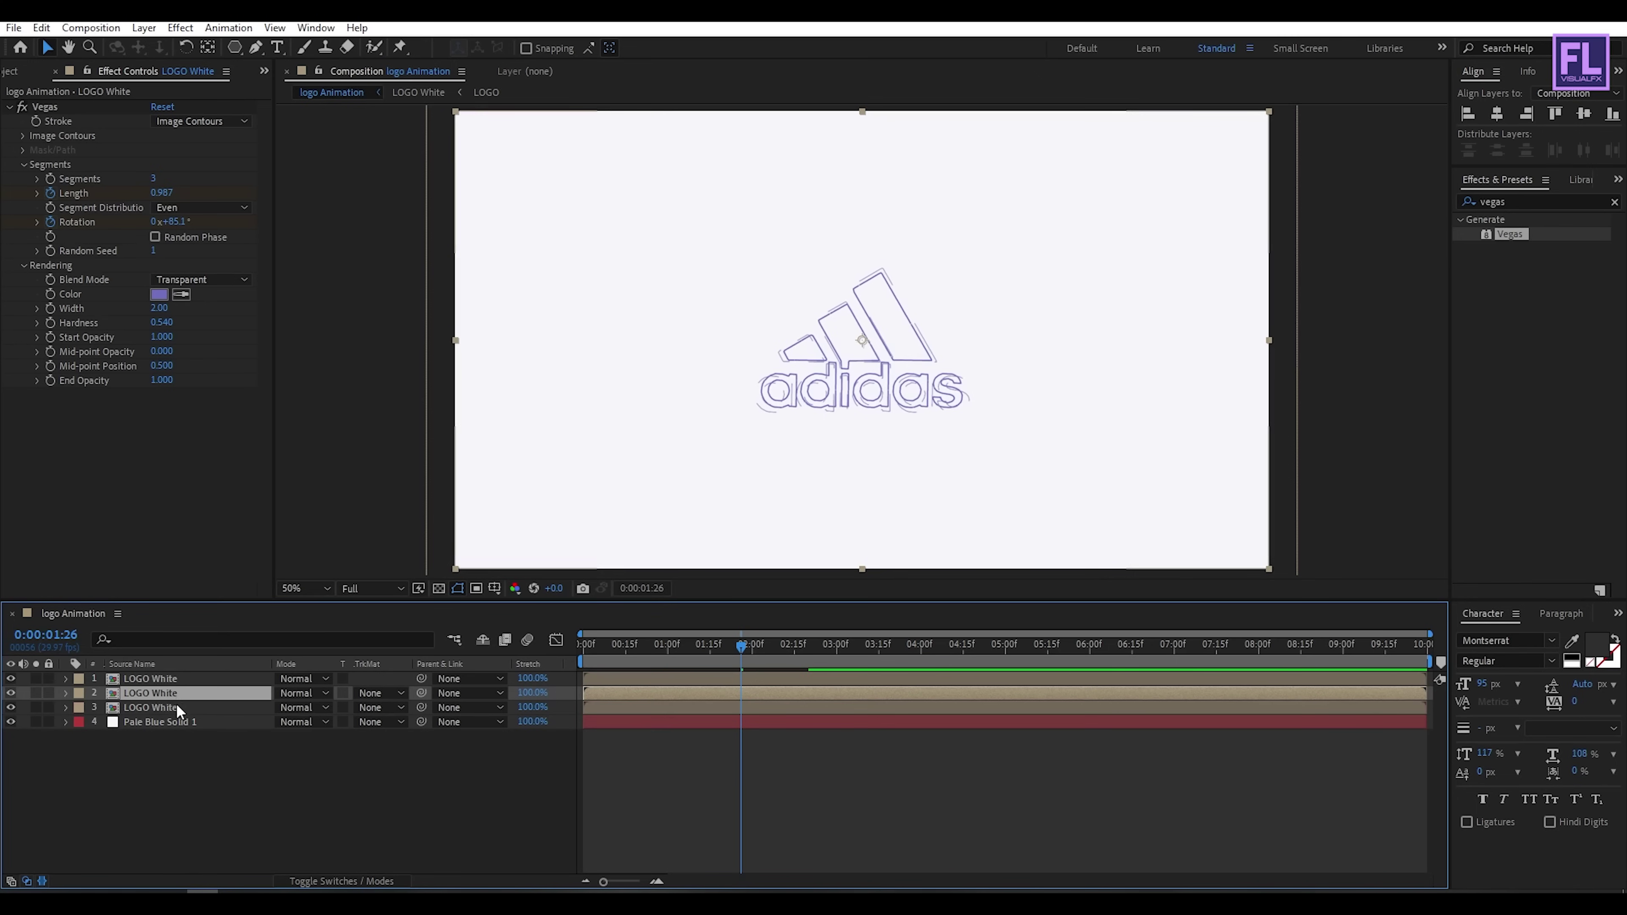
left_click(181, 706)
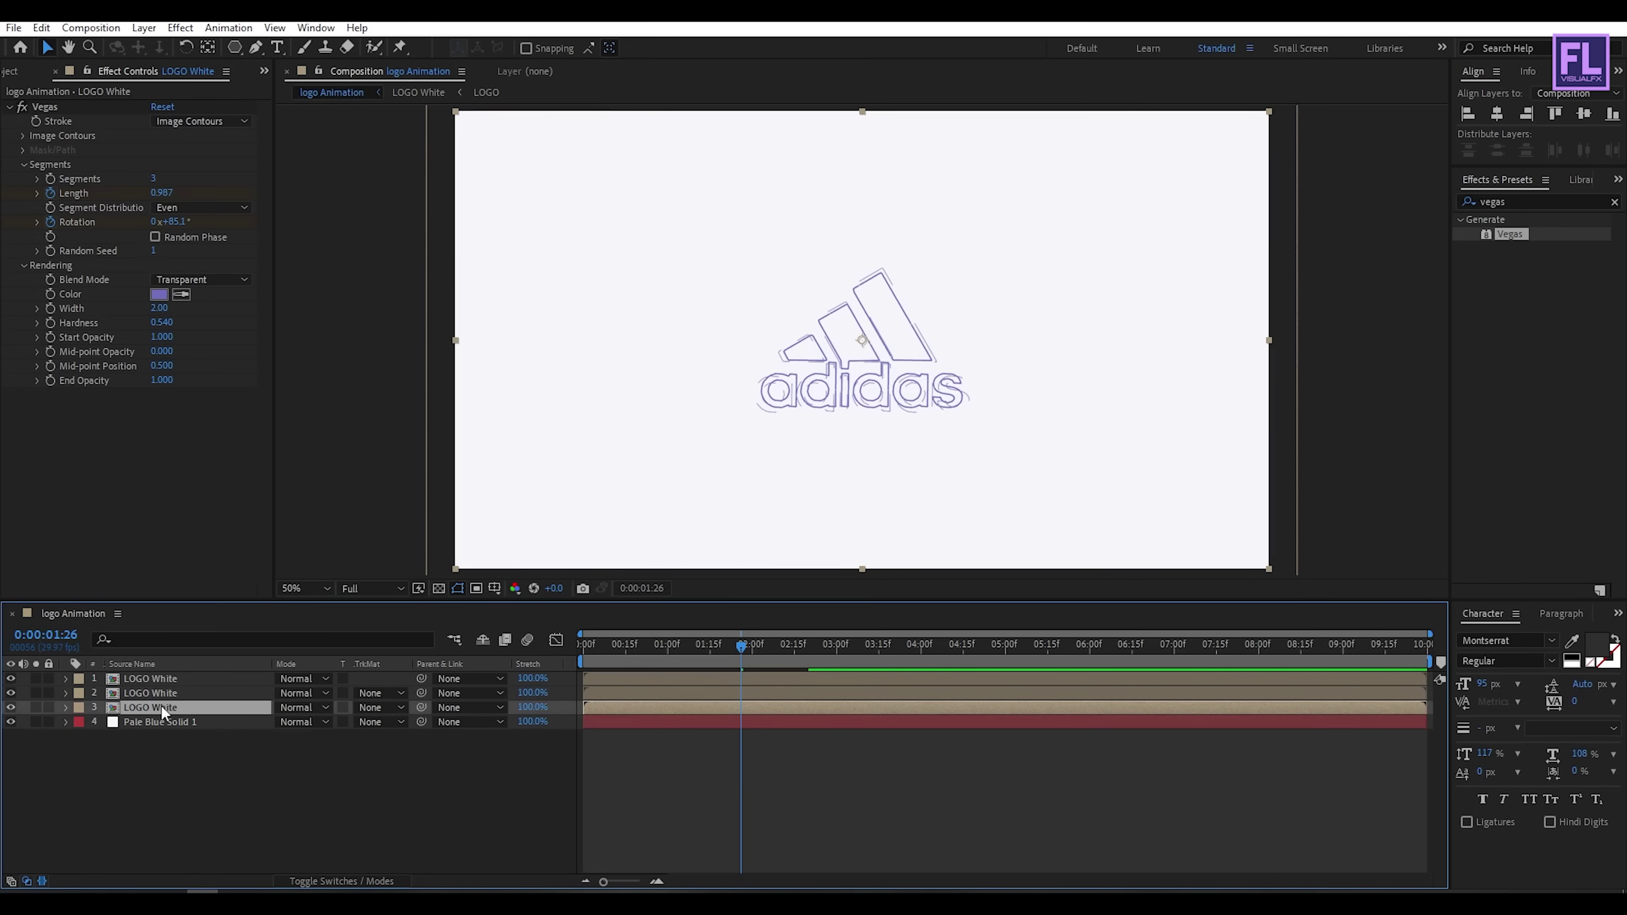
key("u")
left_click_drag(758, 768, 758, 768)
key("Delete")
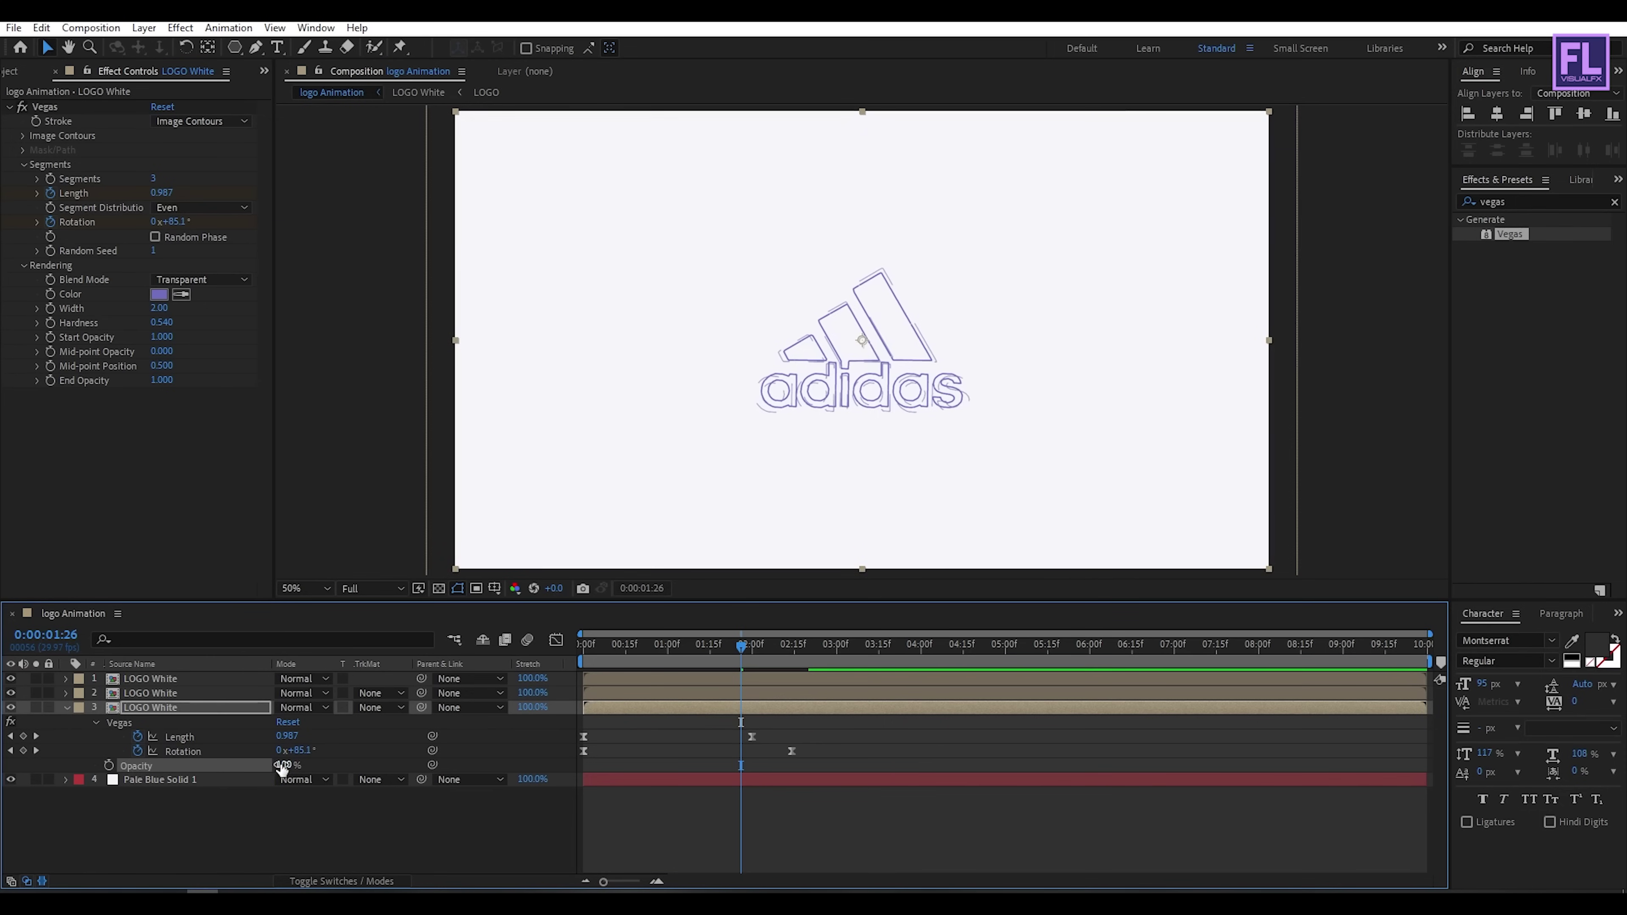
left_click(64, 707)
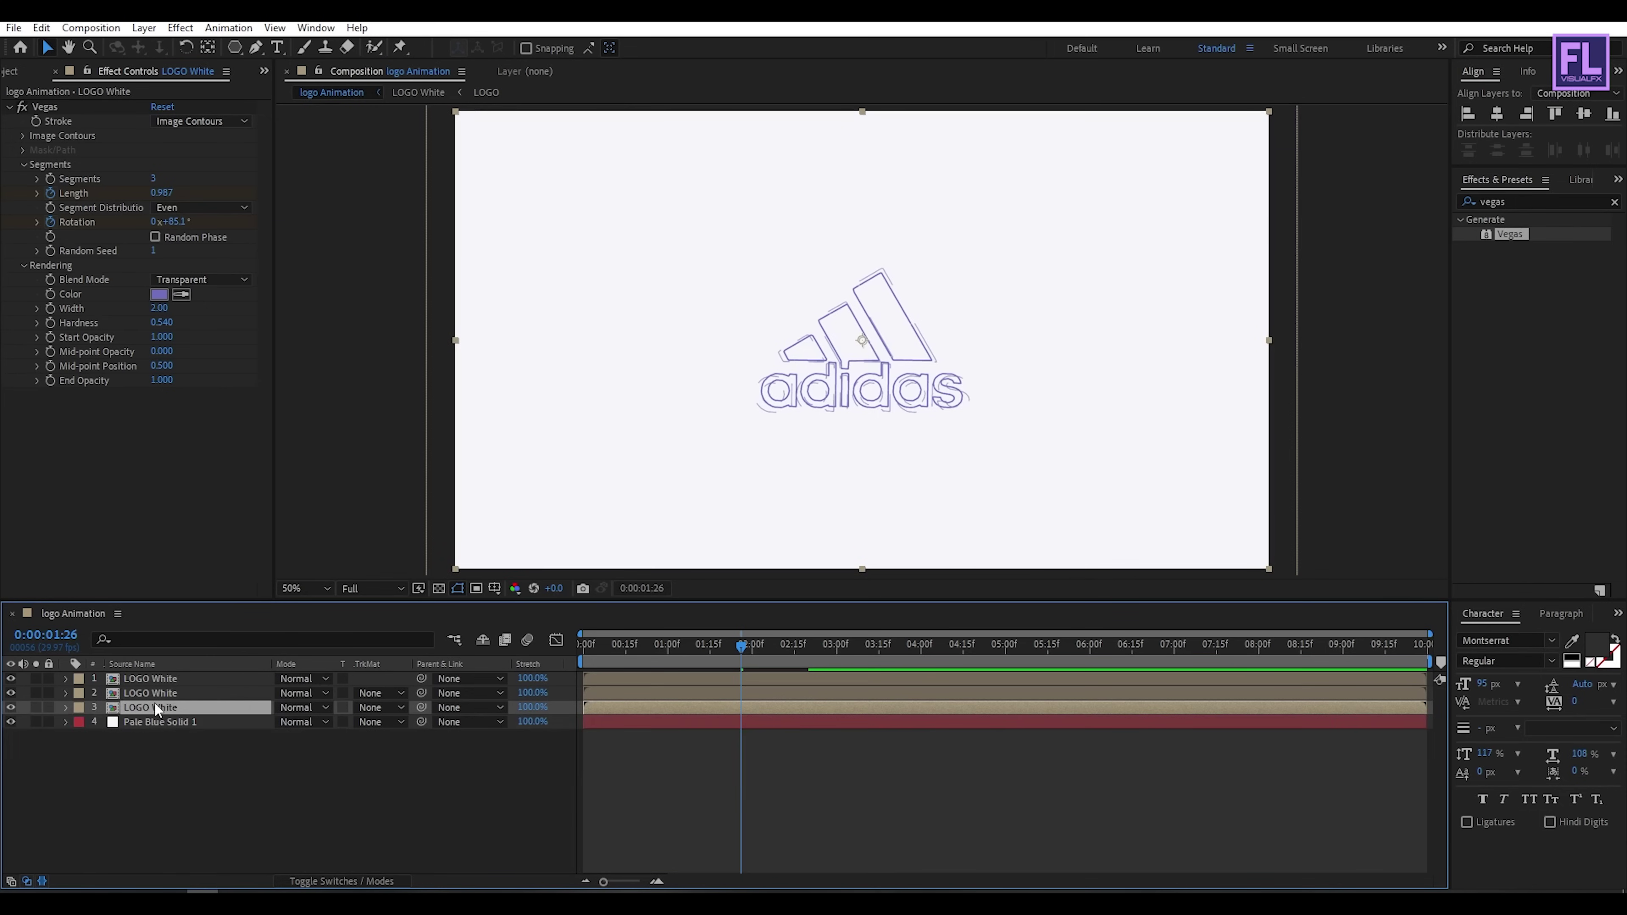
Step: Pre-compose the third layer, LOGO White, as Shadow, moving all attributes into the new composition
right_click(155, 705)
left_click(226, 614)
left_click(630, 411)
left_click(800, 290)
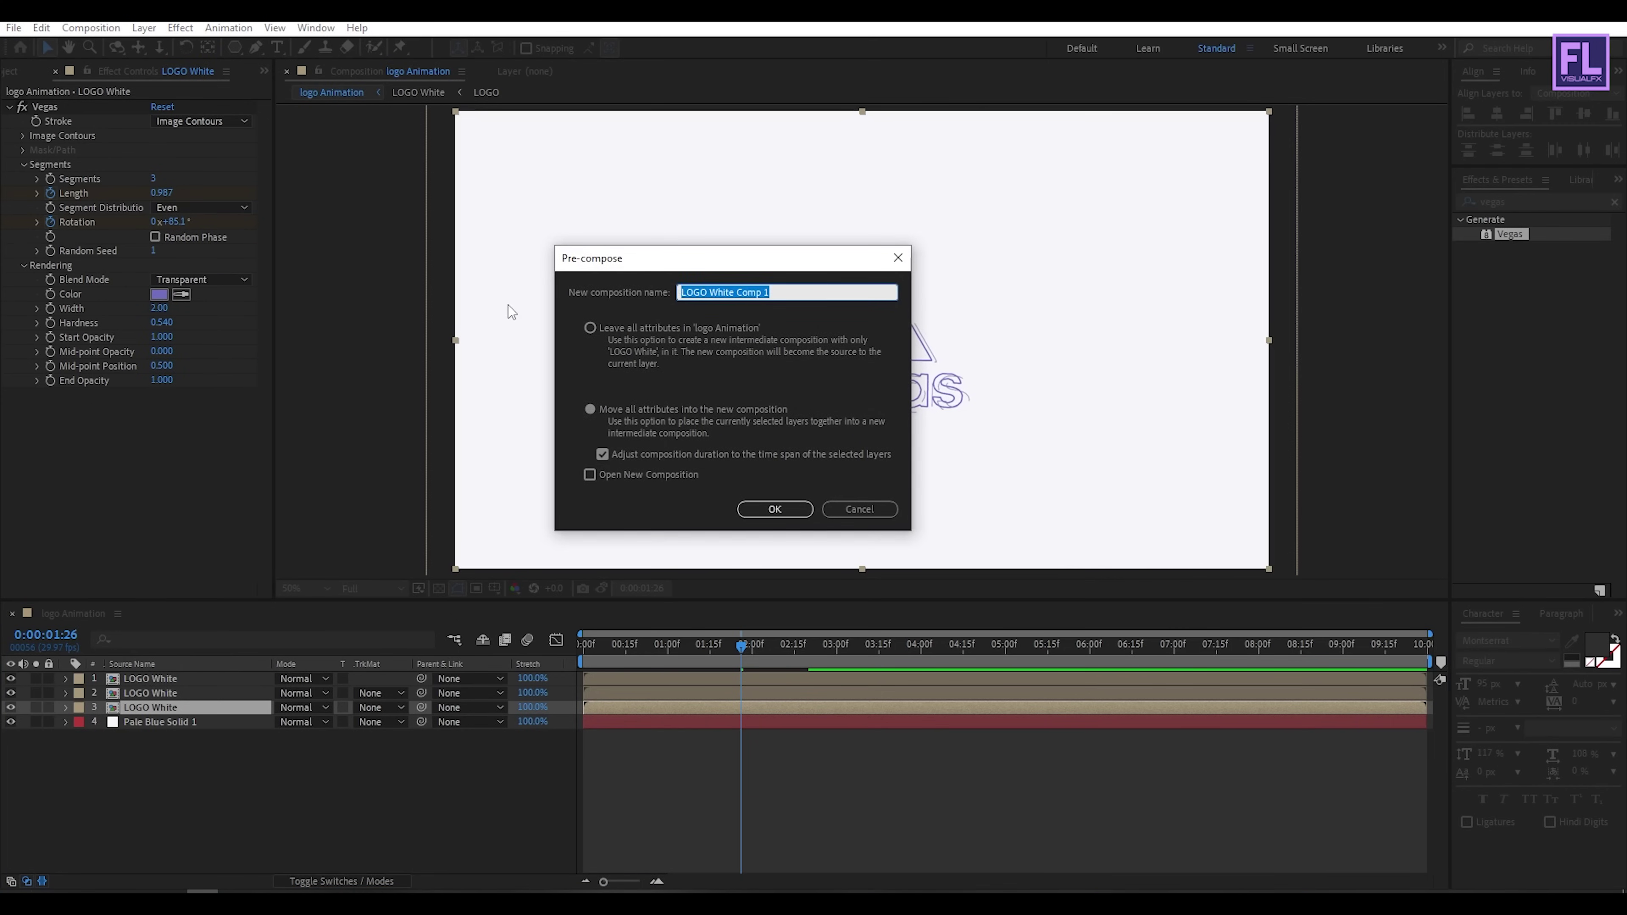
type("Shadow")
left_click_drag(749, 260, 907, 225)
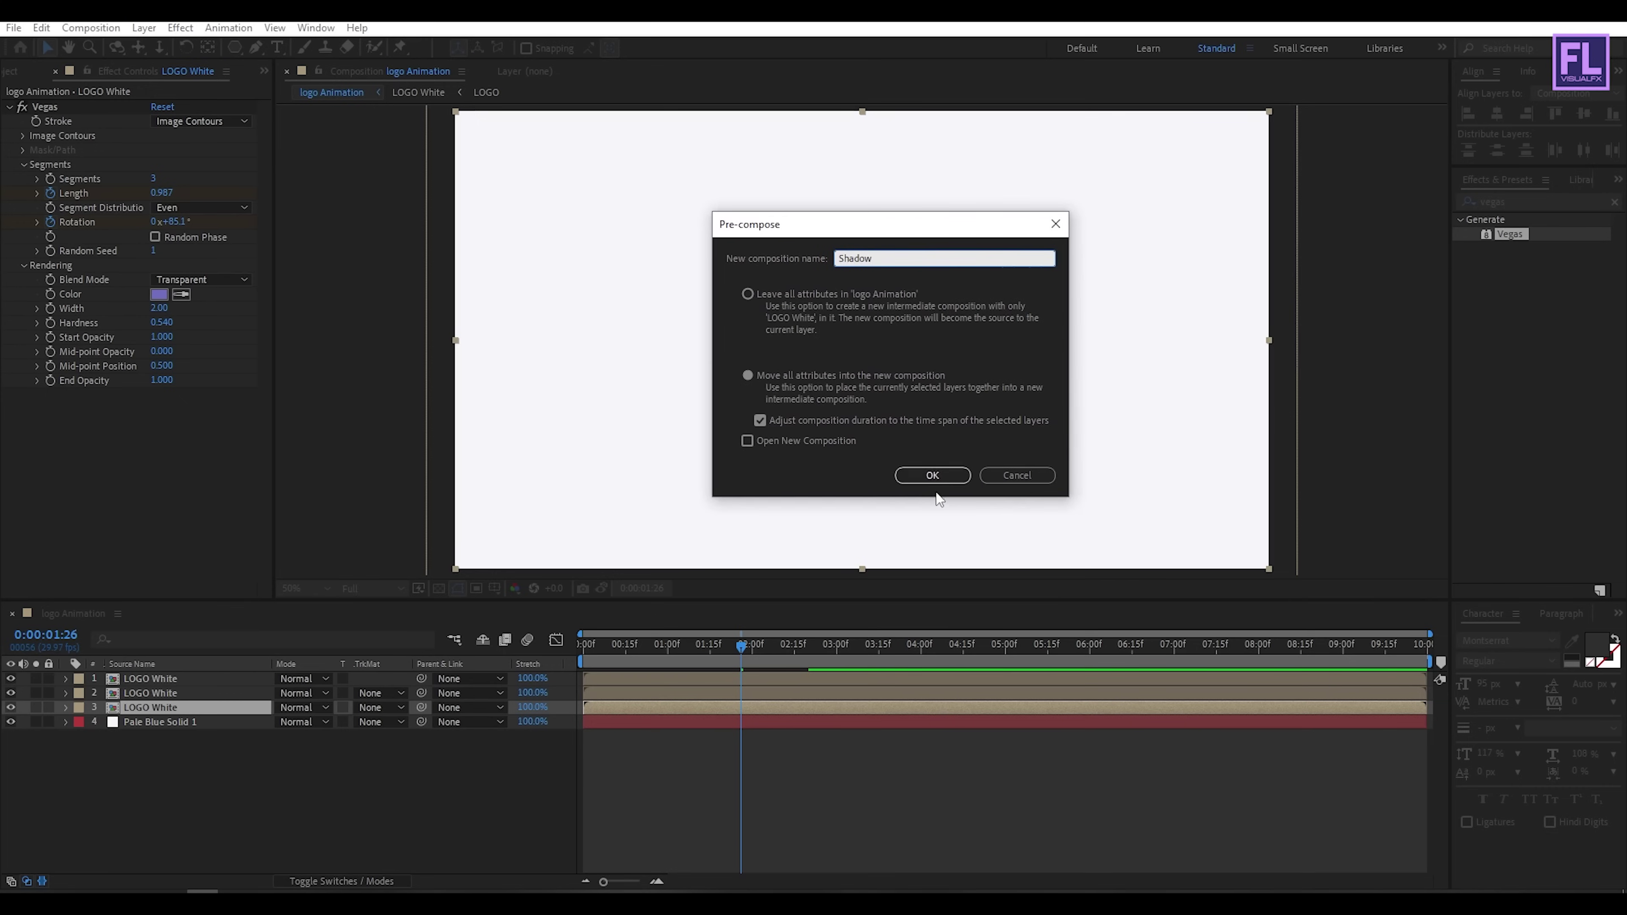
left_click(933, 475)
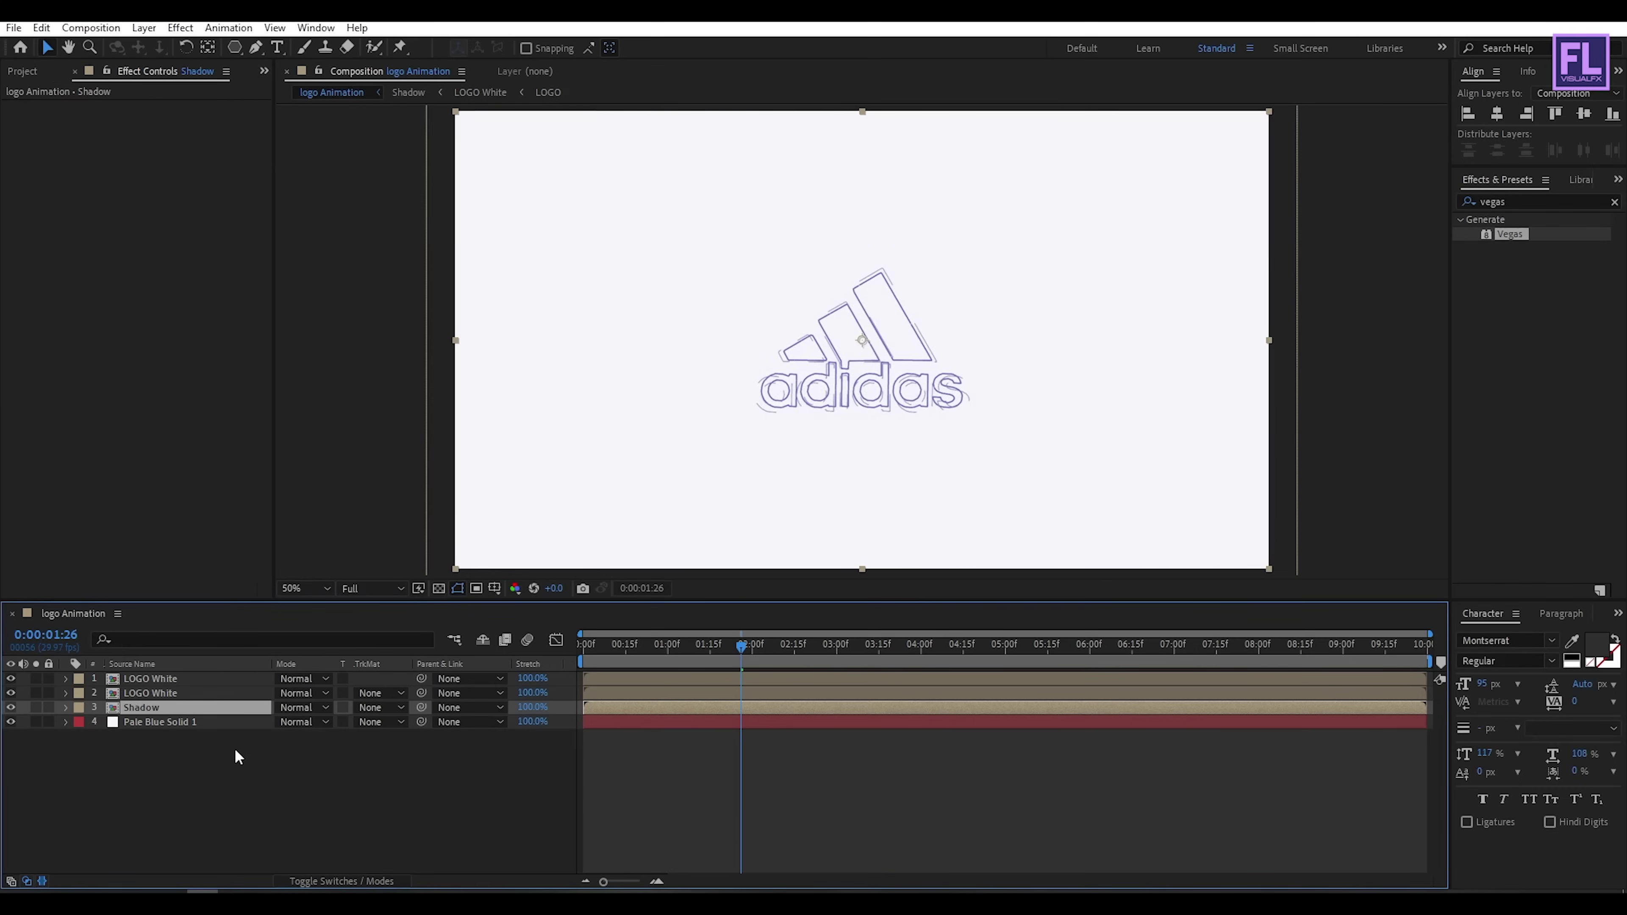
Step: Apply CC Radial Fast Blur to the Shadow layer and set its Zoom mode to Brightest
left_click(1518, 201)
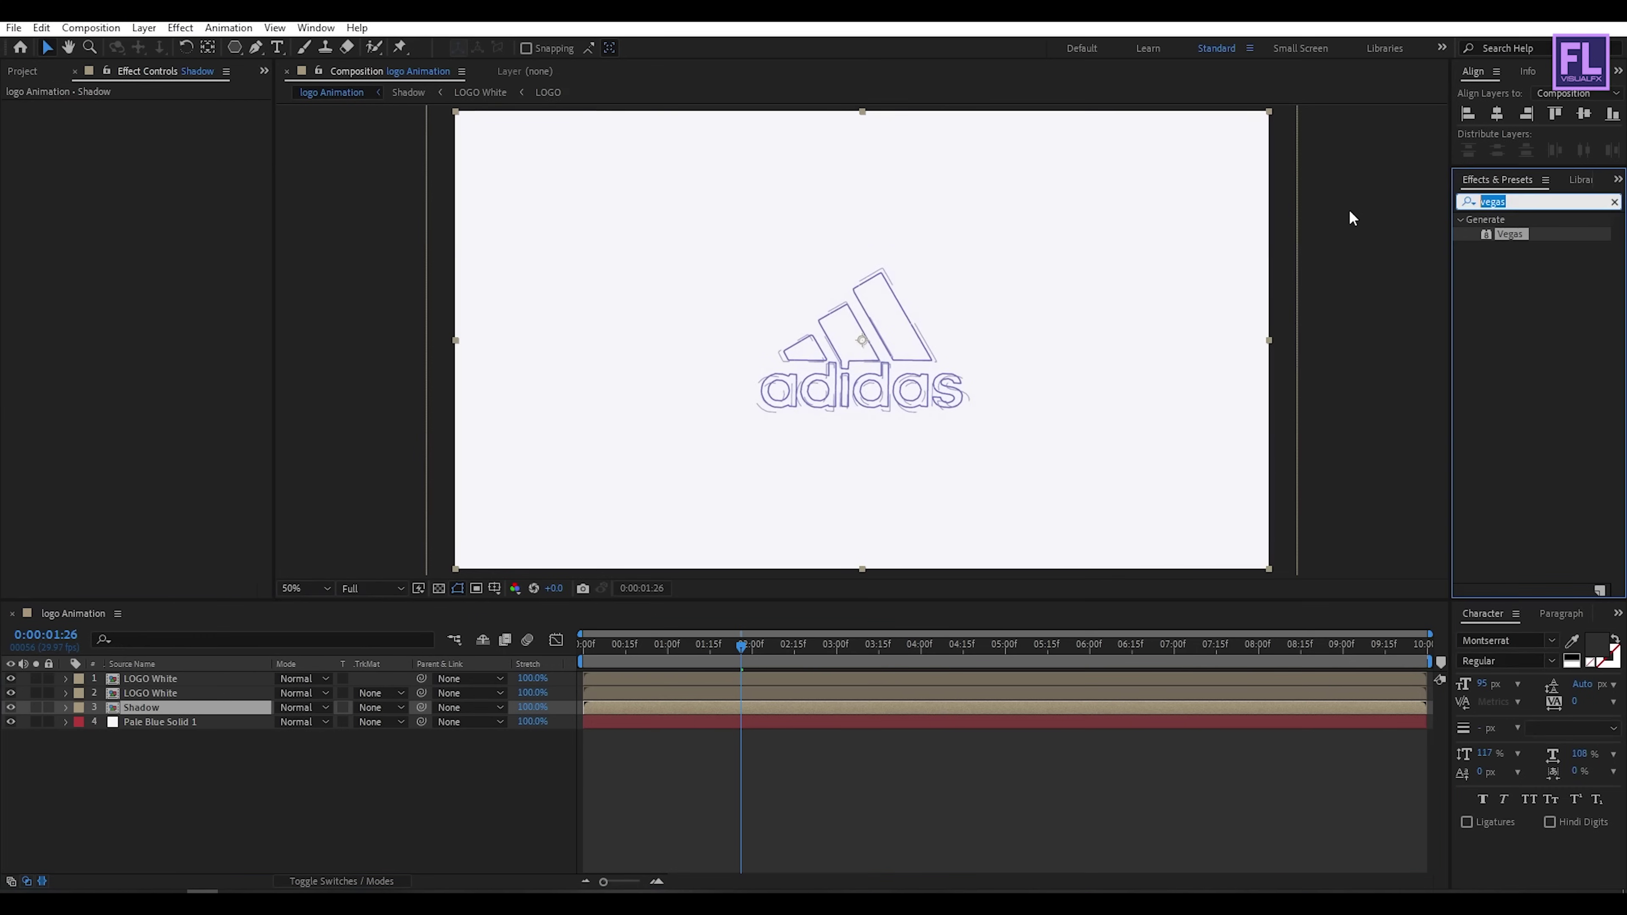
type("cc rad")
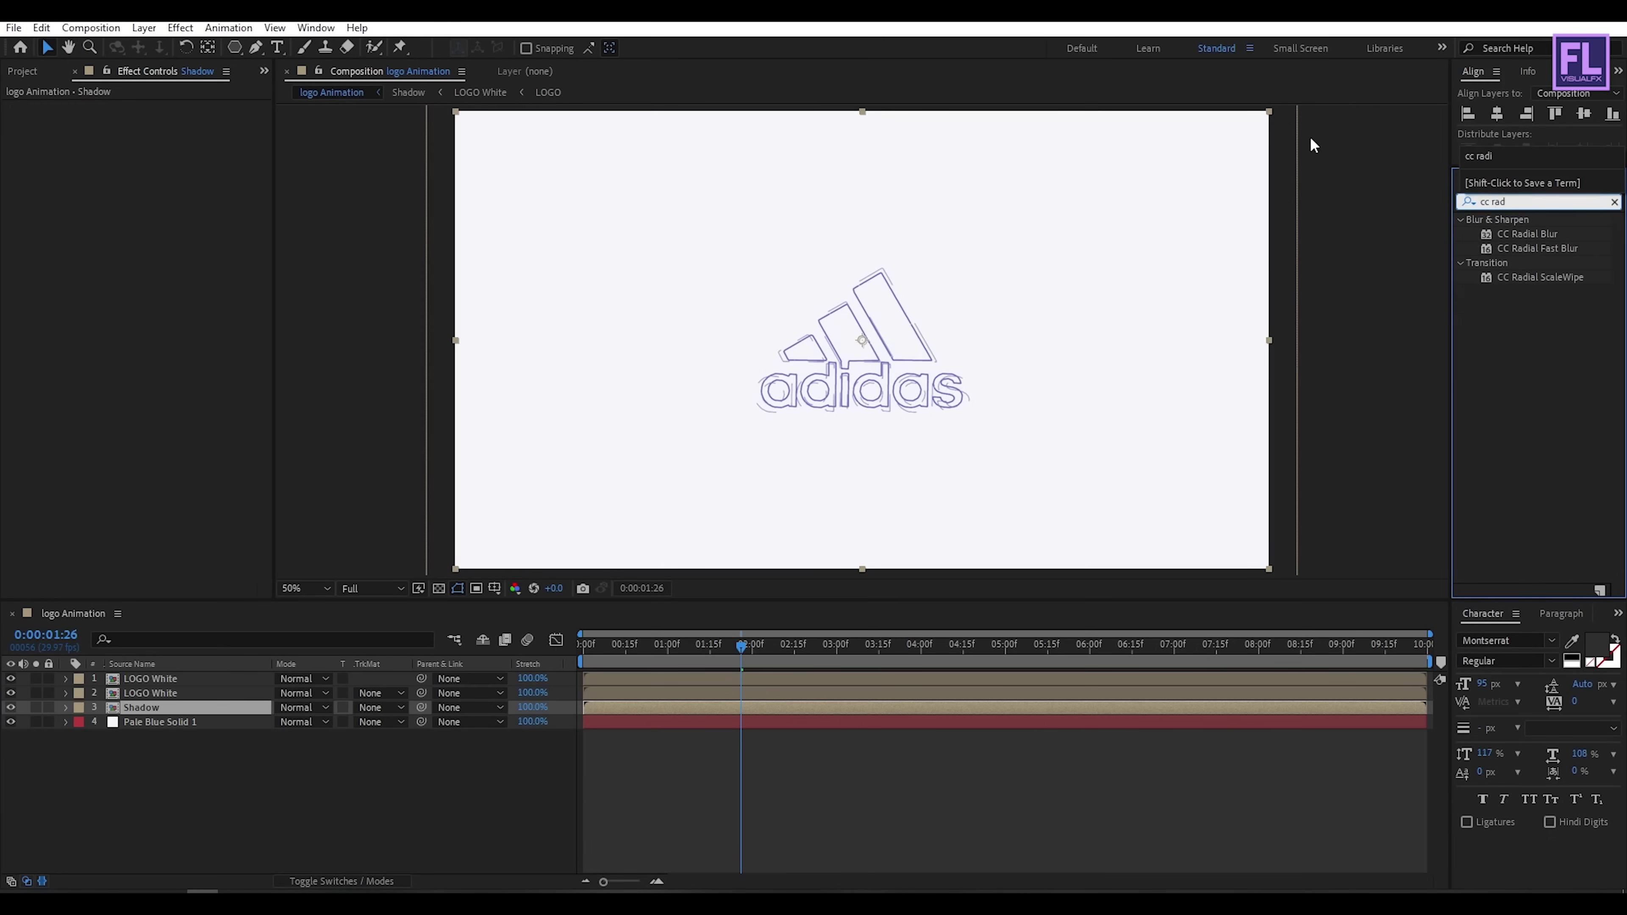
left_click_drag(1536, 248, 188, 705)
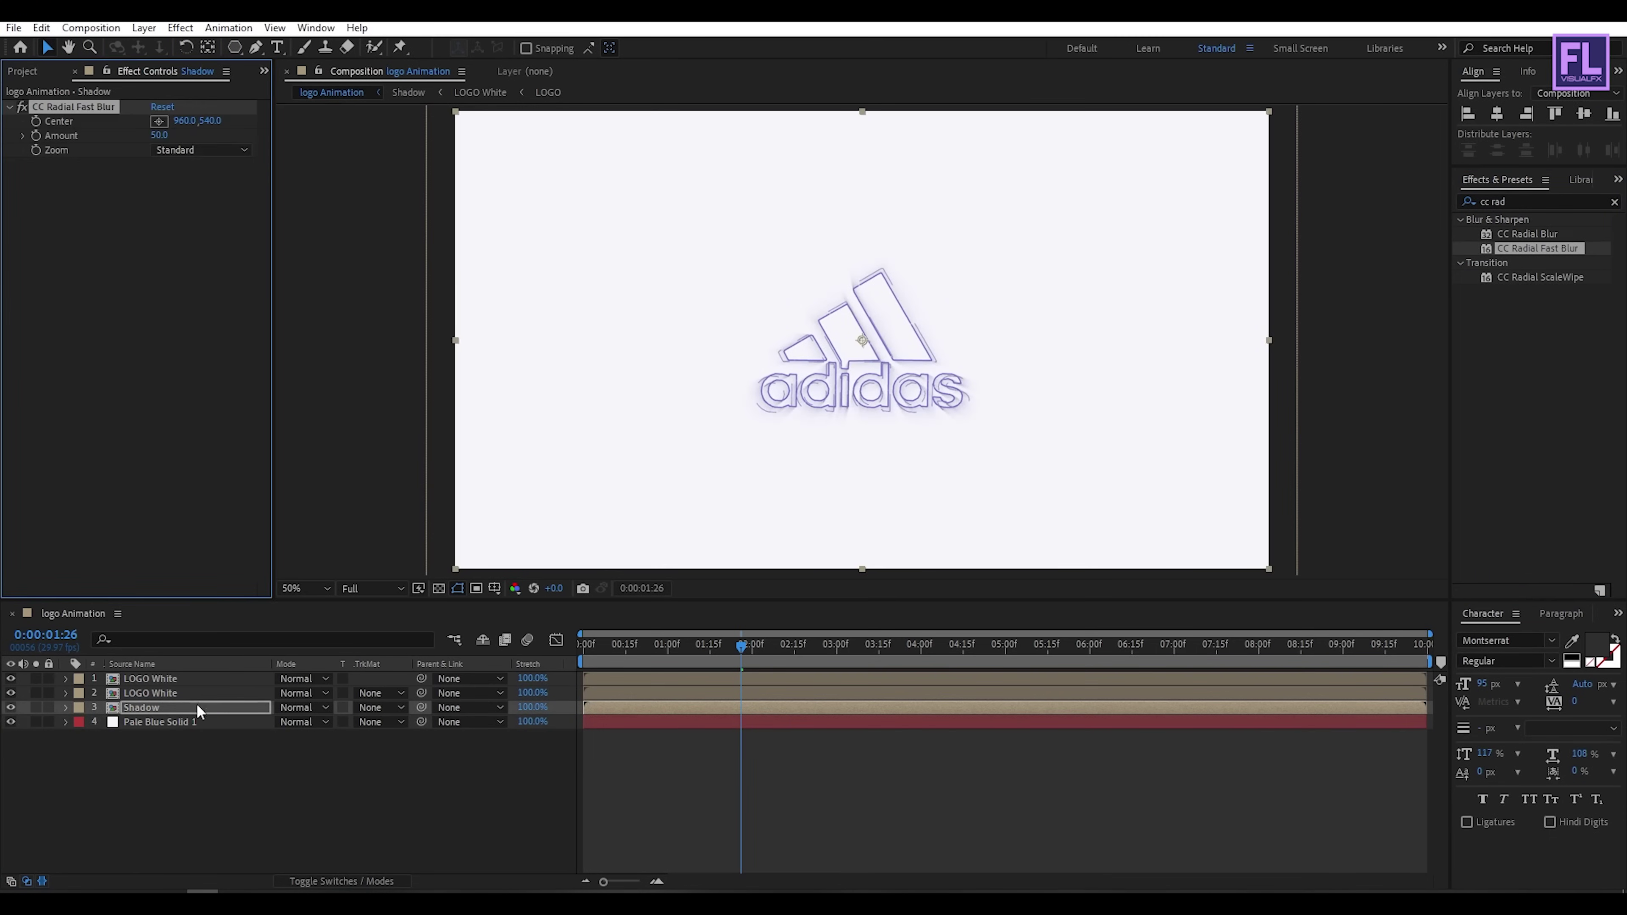
left_click(164, 155)
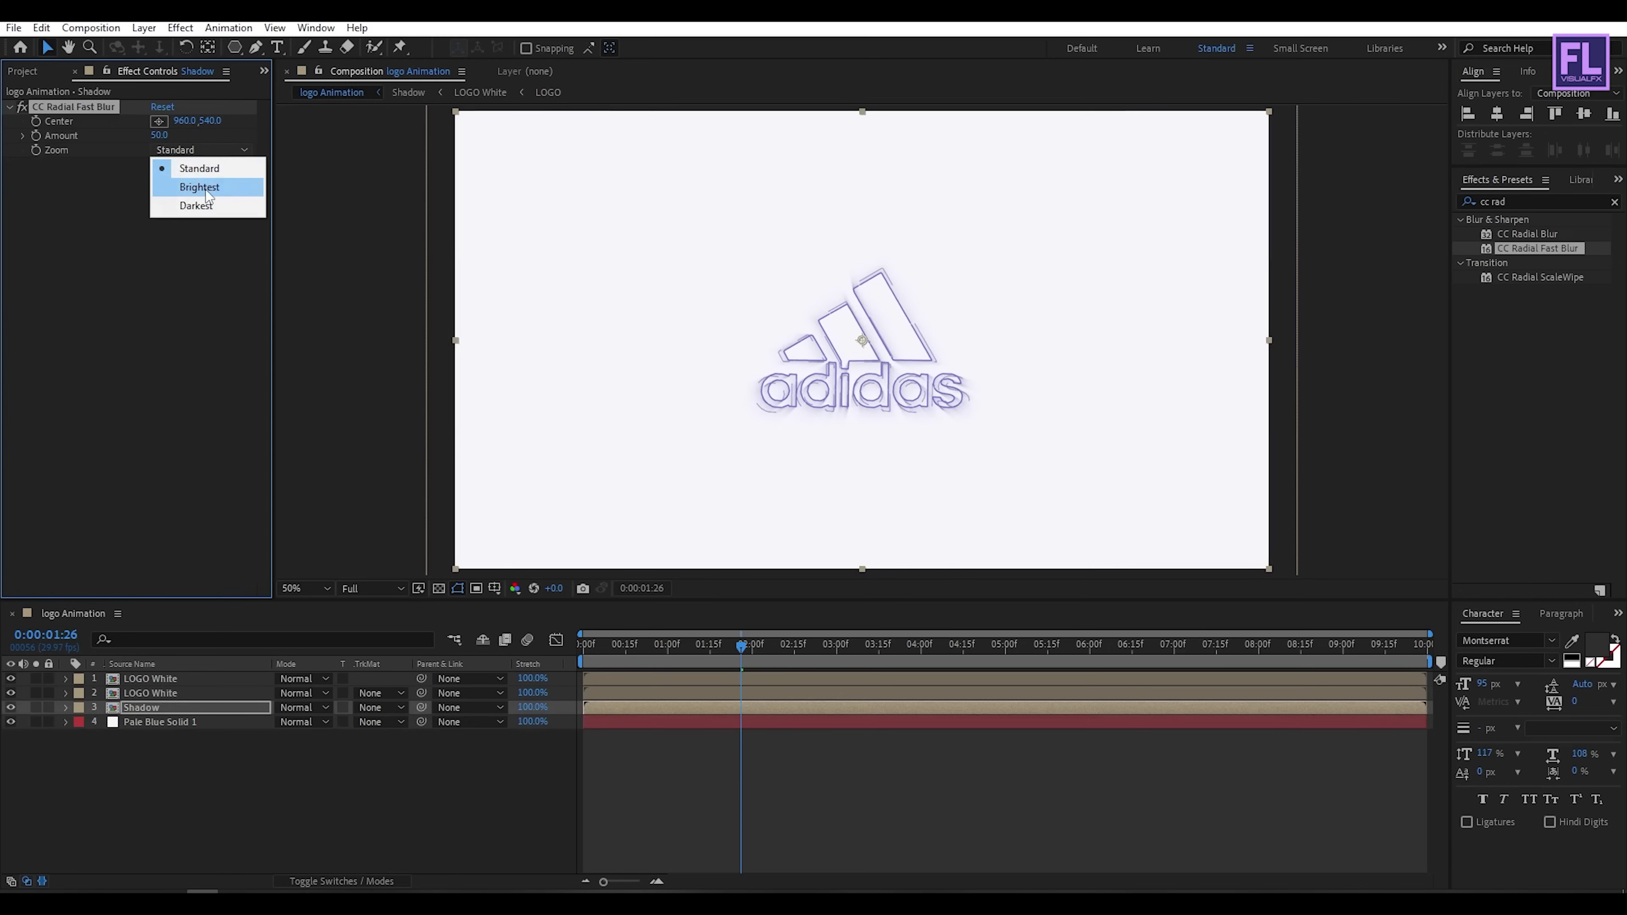
left_click(204, 186)
Step: Place the radial blur's center above the logo at about 1416, -4 and set its Amount to 54
key("comma")
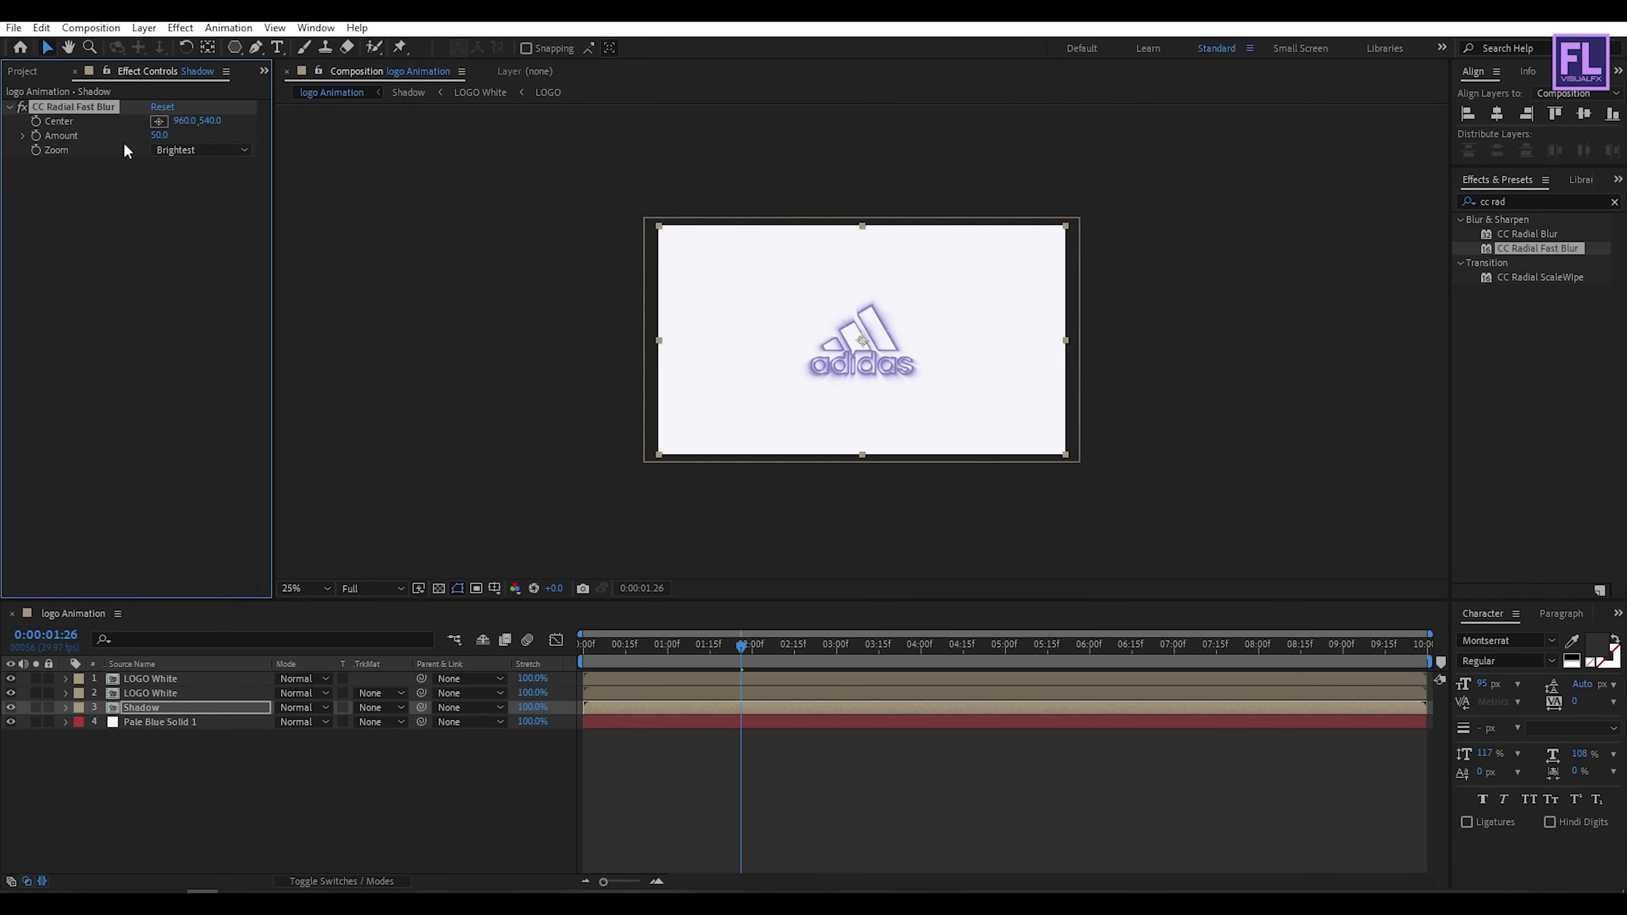
left_click(159, 121)
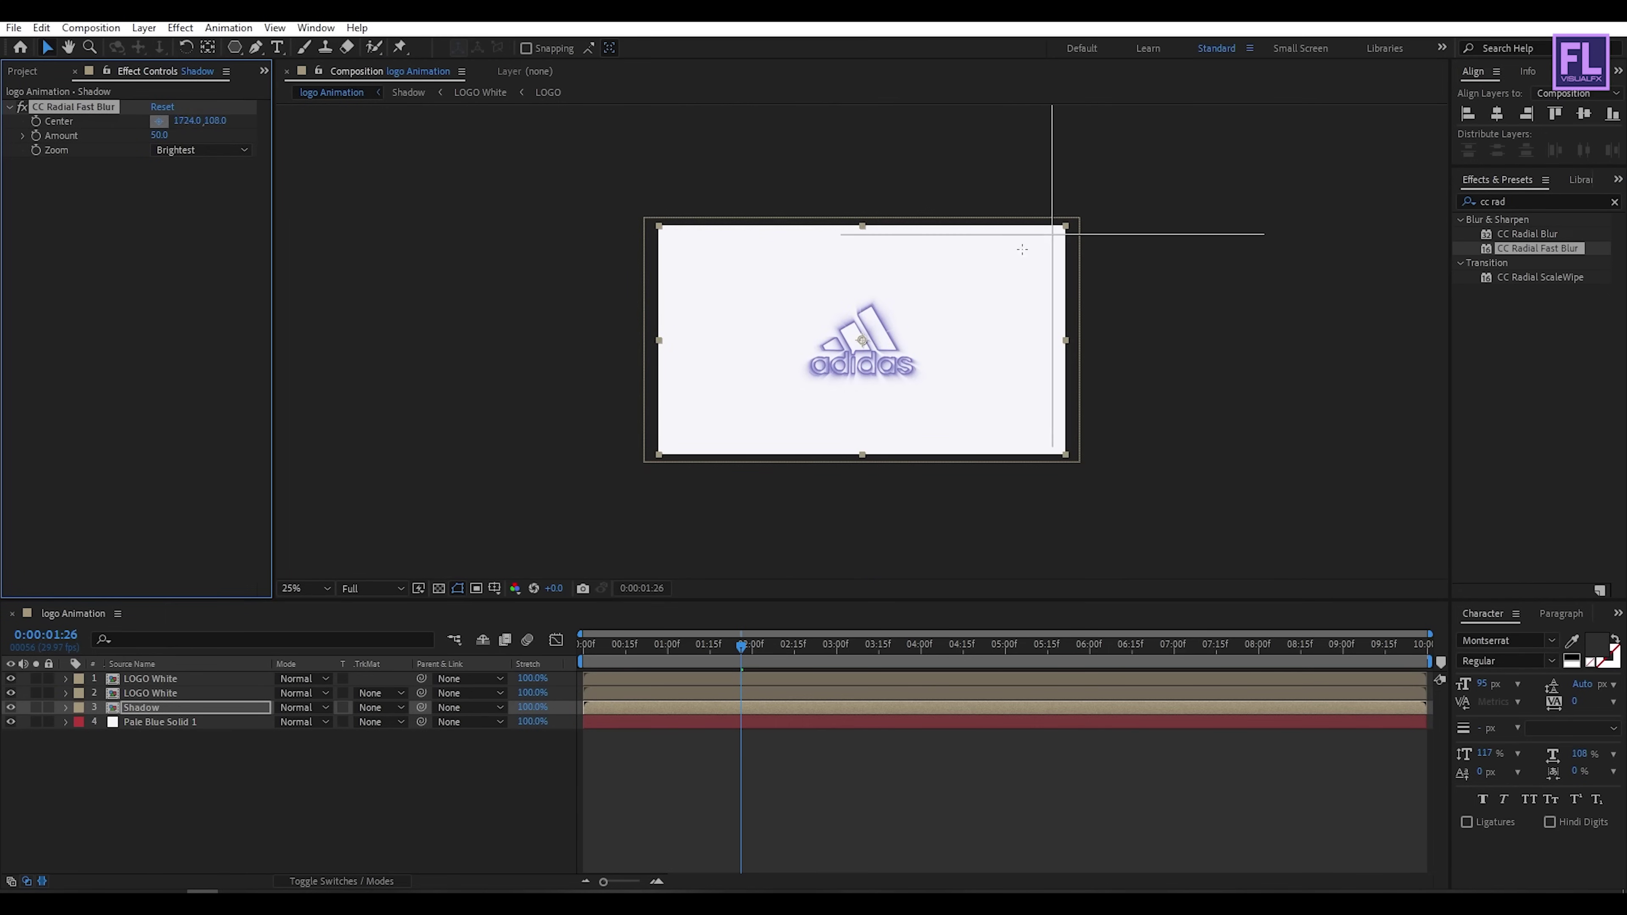
left_click(957, 226)
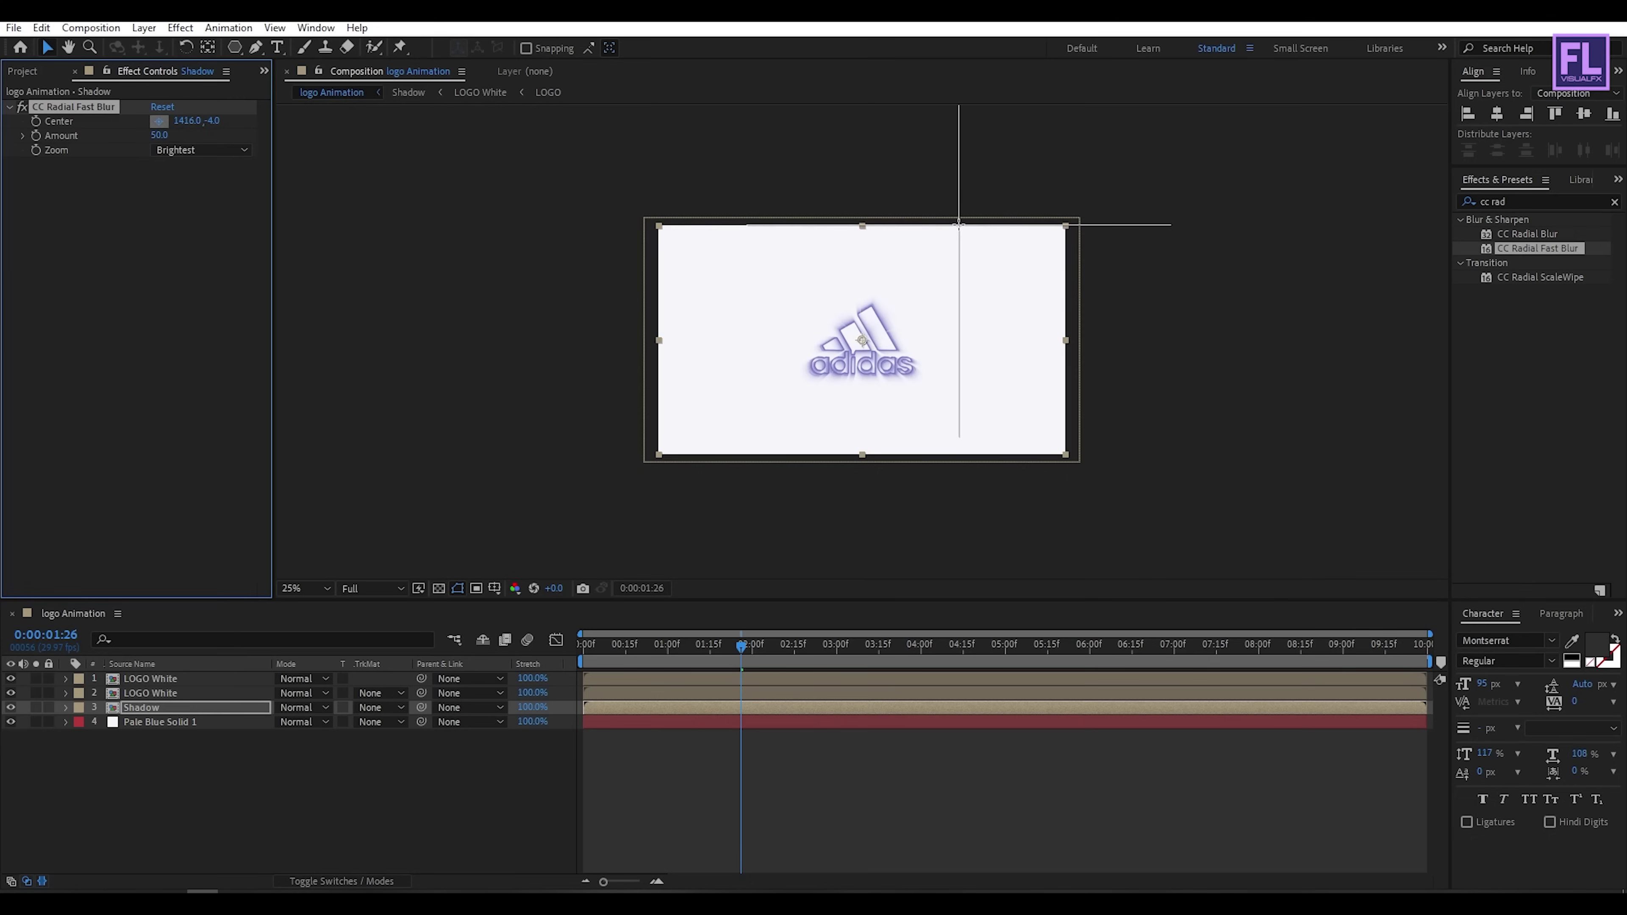
key("period")
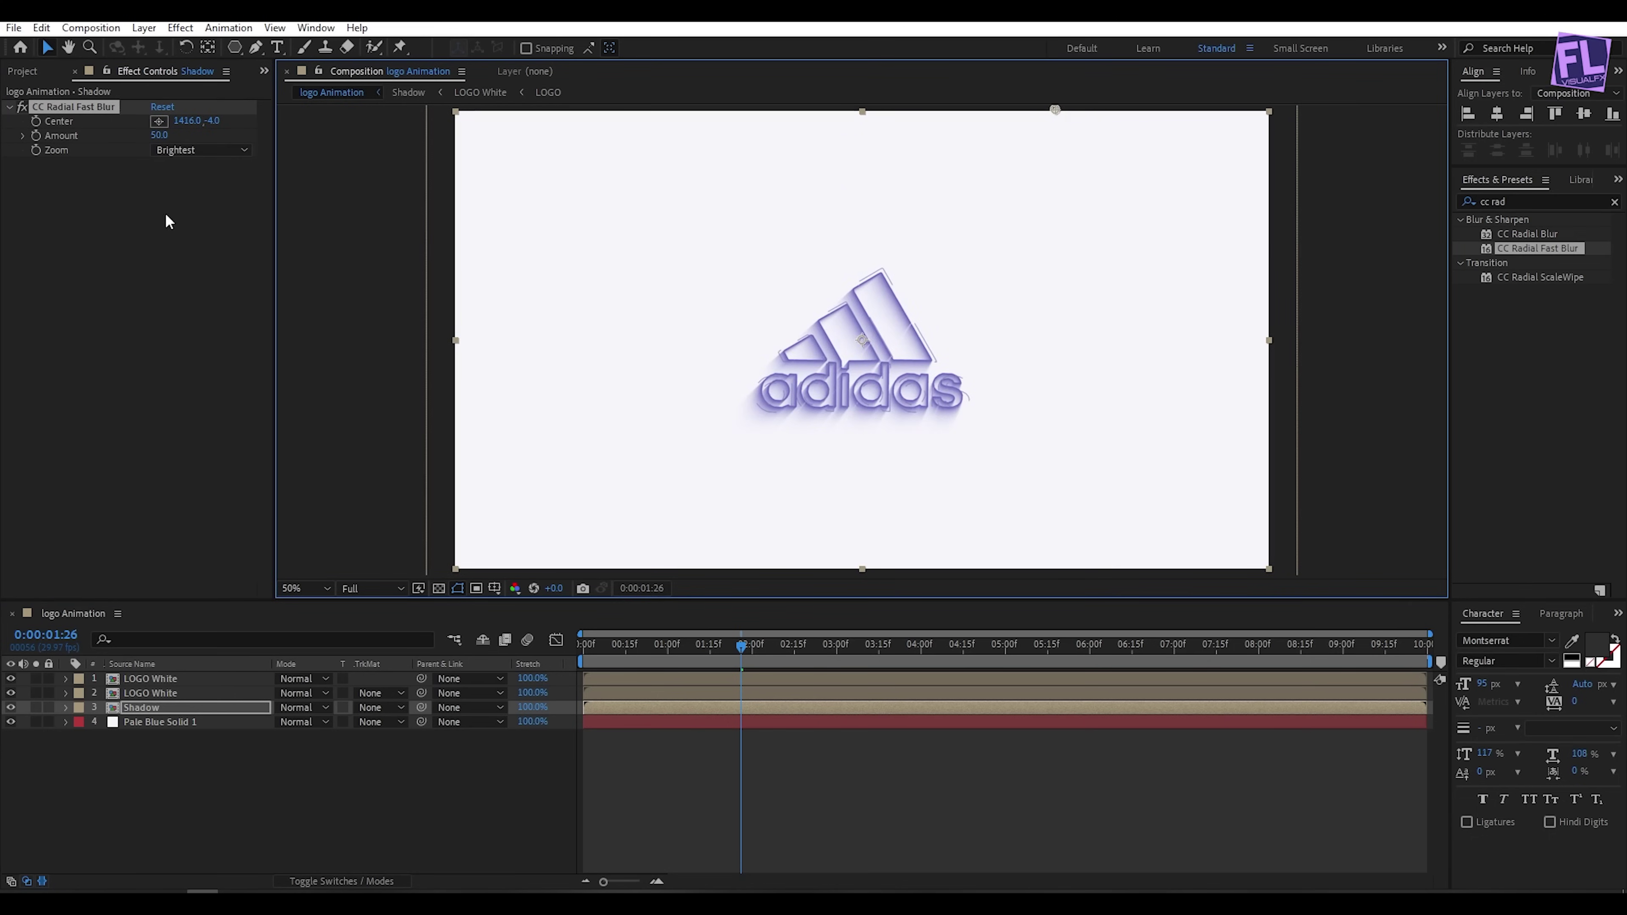
left_click_drag(159, 135, 169, 131)
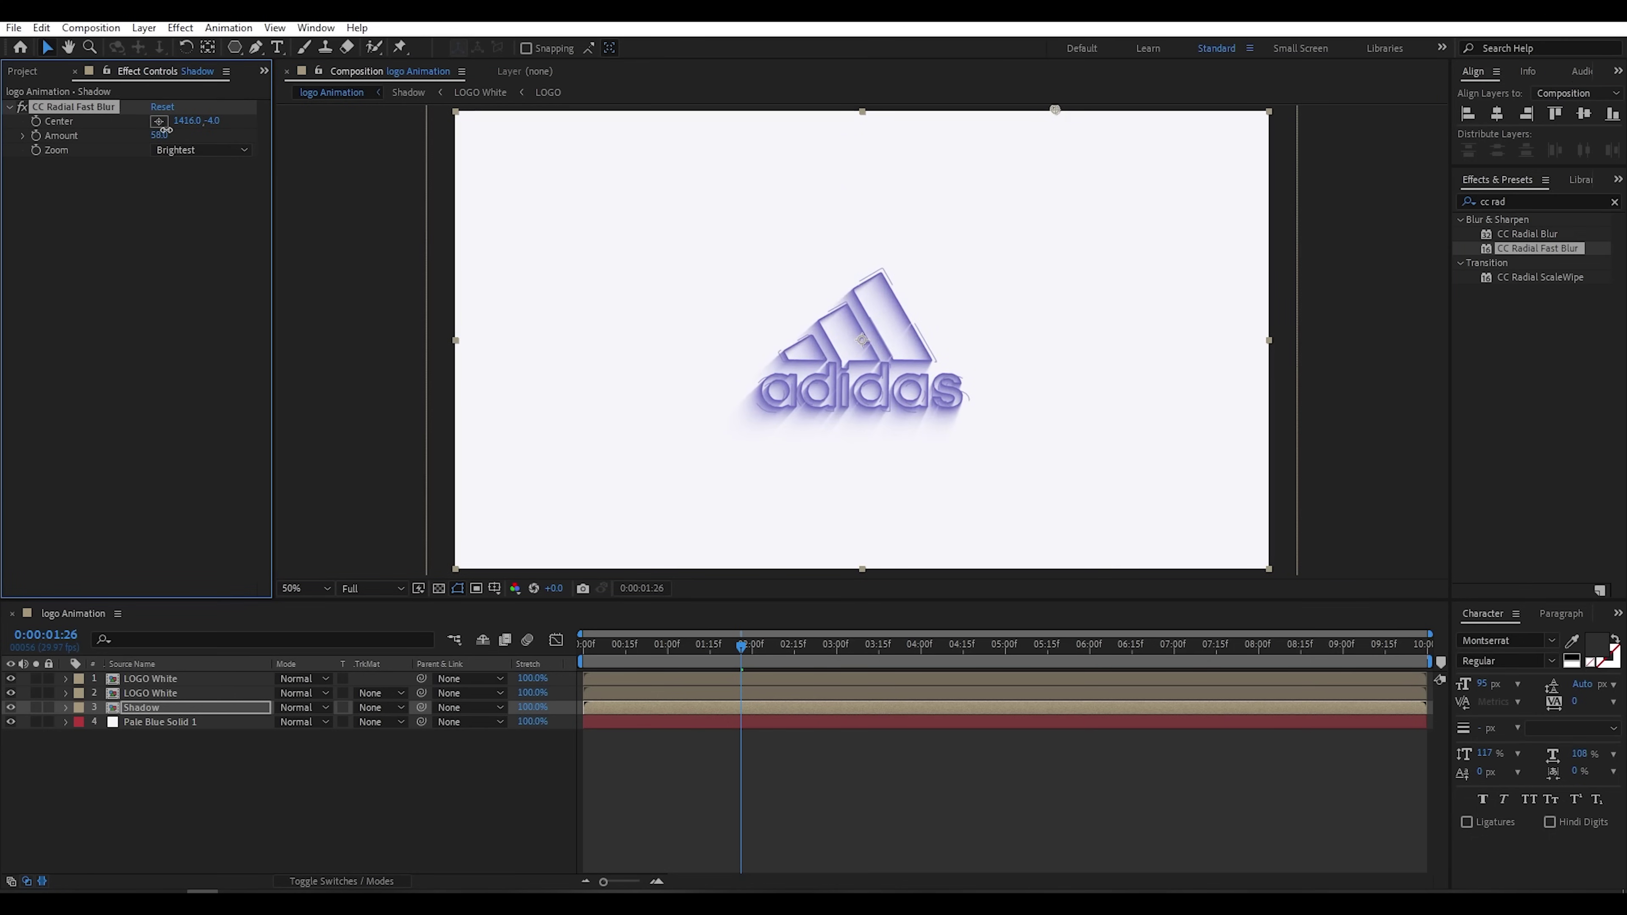
left_click(144, 274)
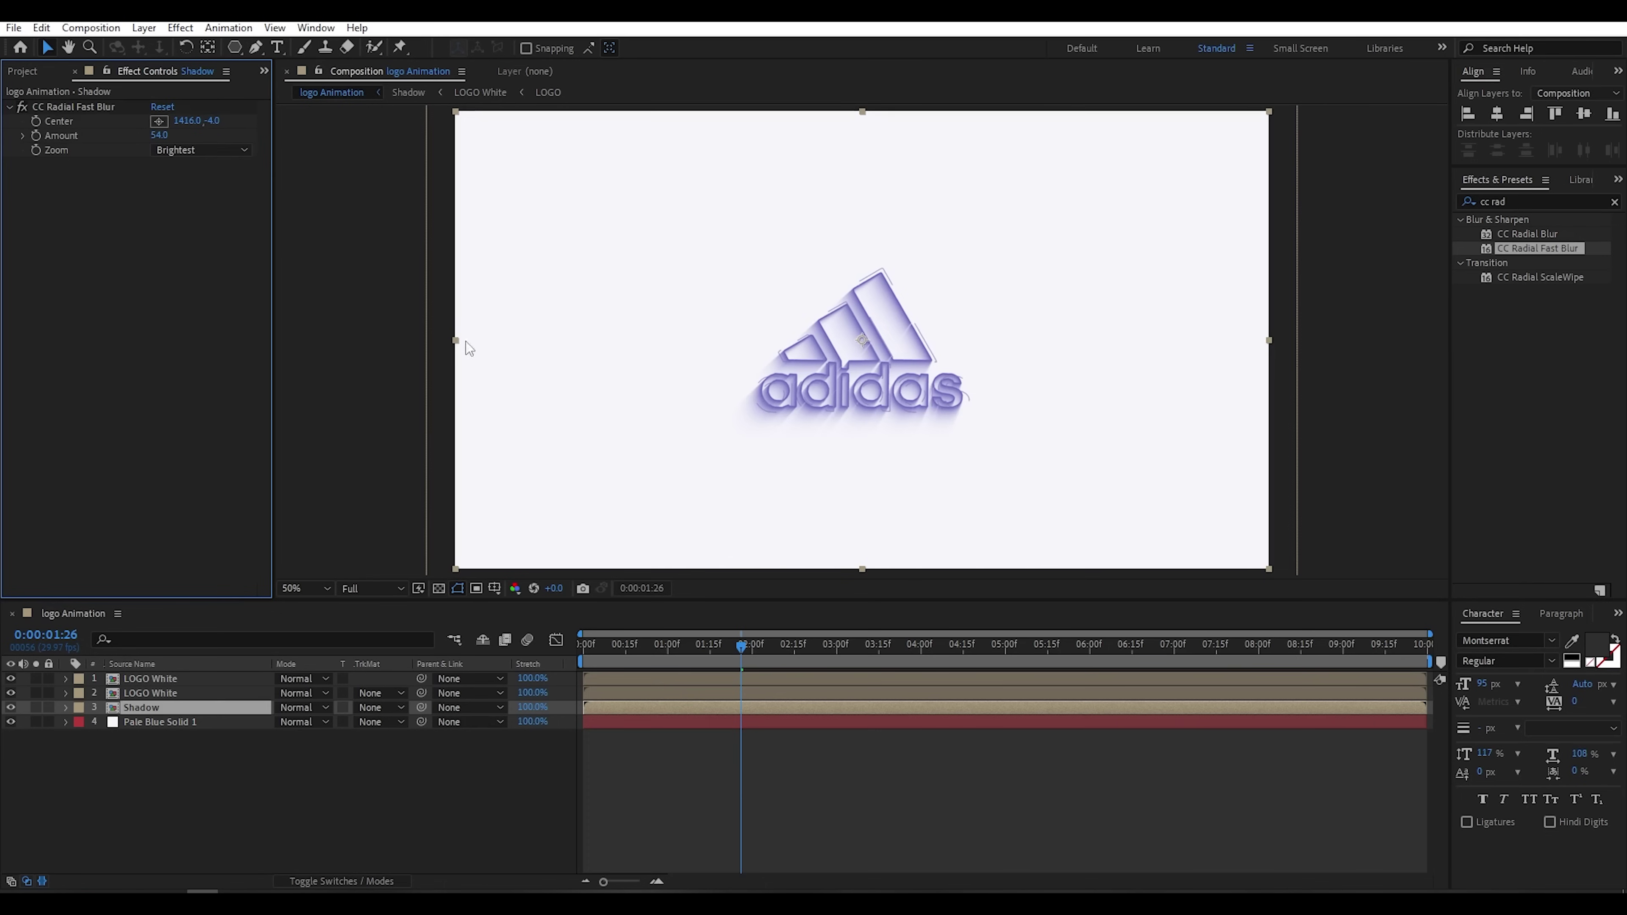
Step: Find the Fill effect and apply it to the Shadow layer
double_click(1509, 199)
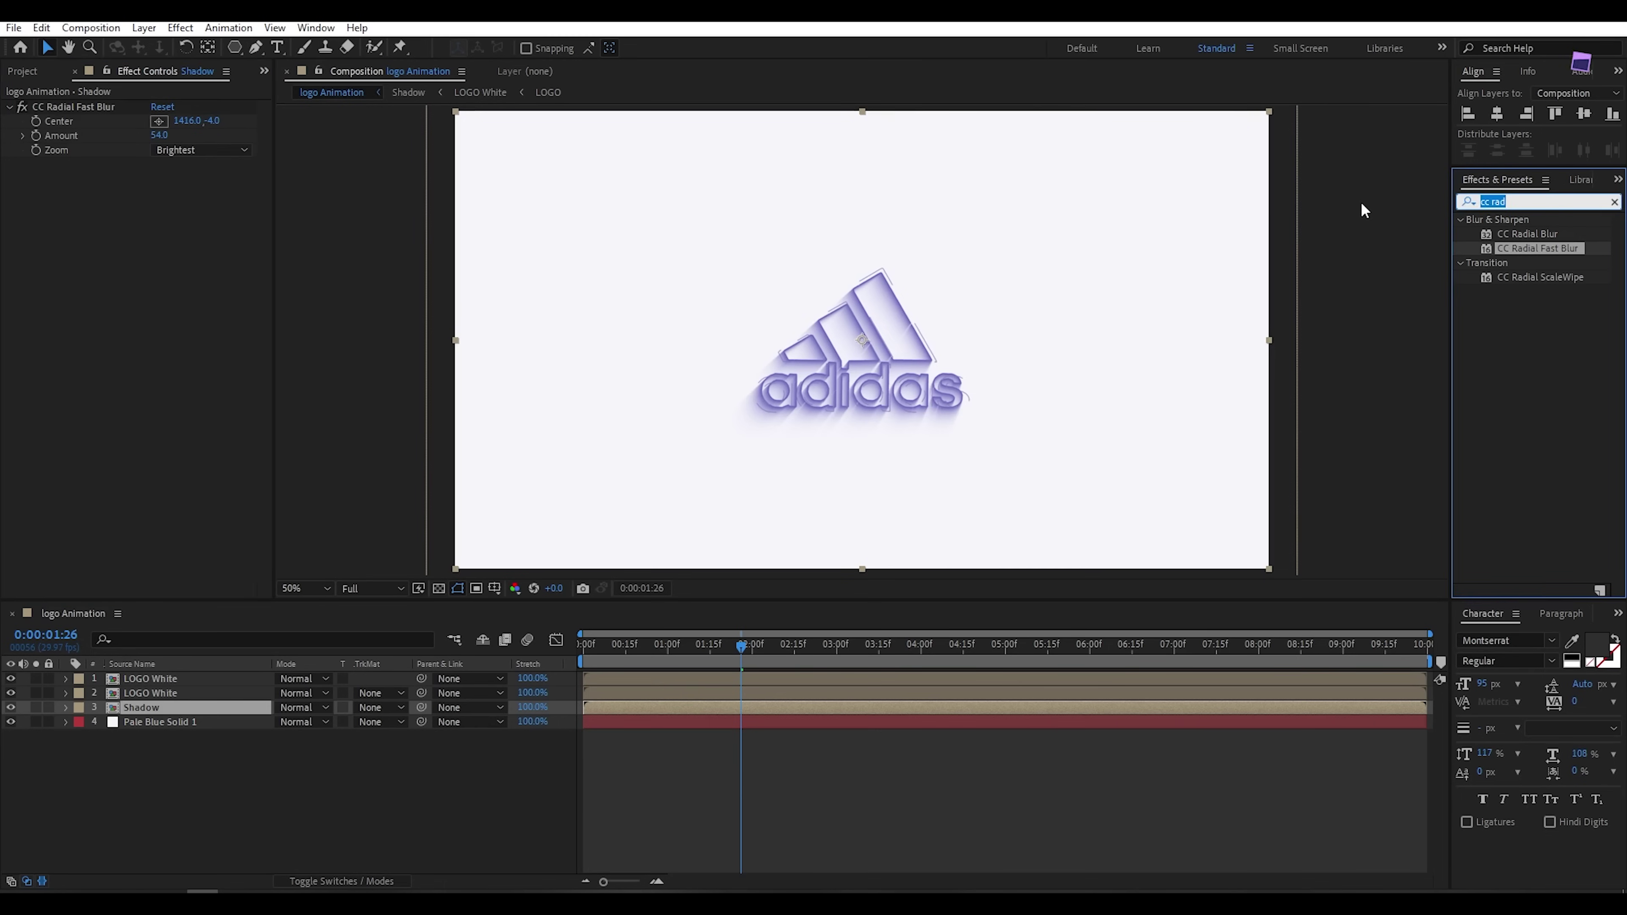
type("fill")
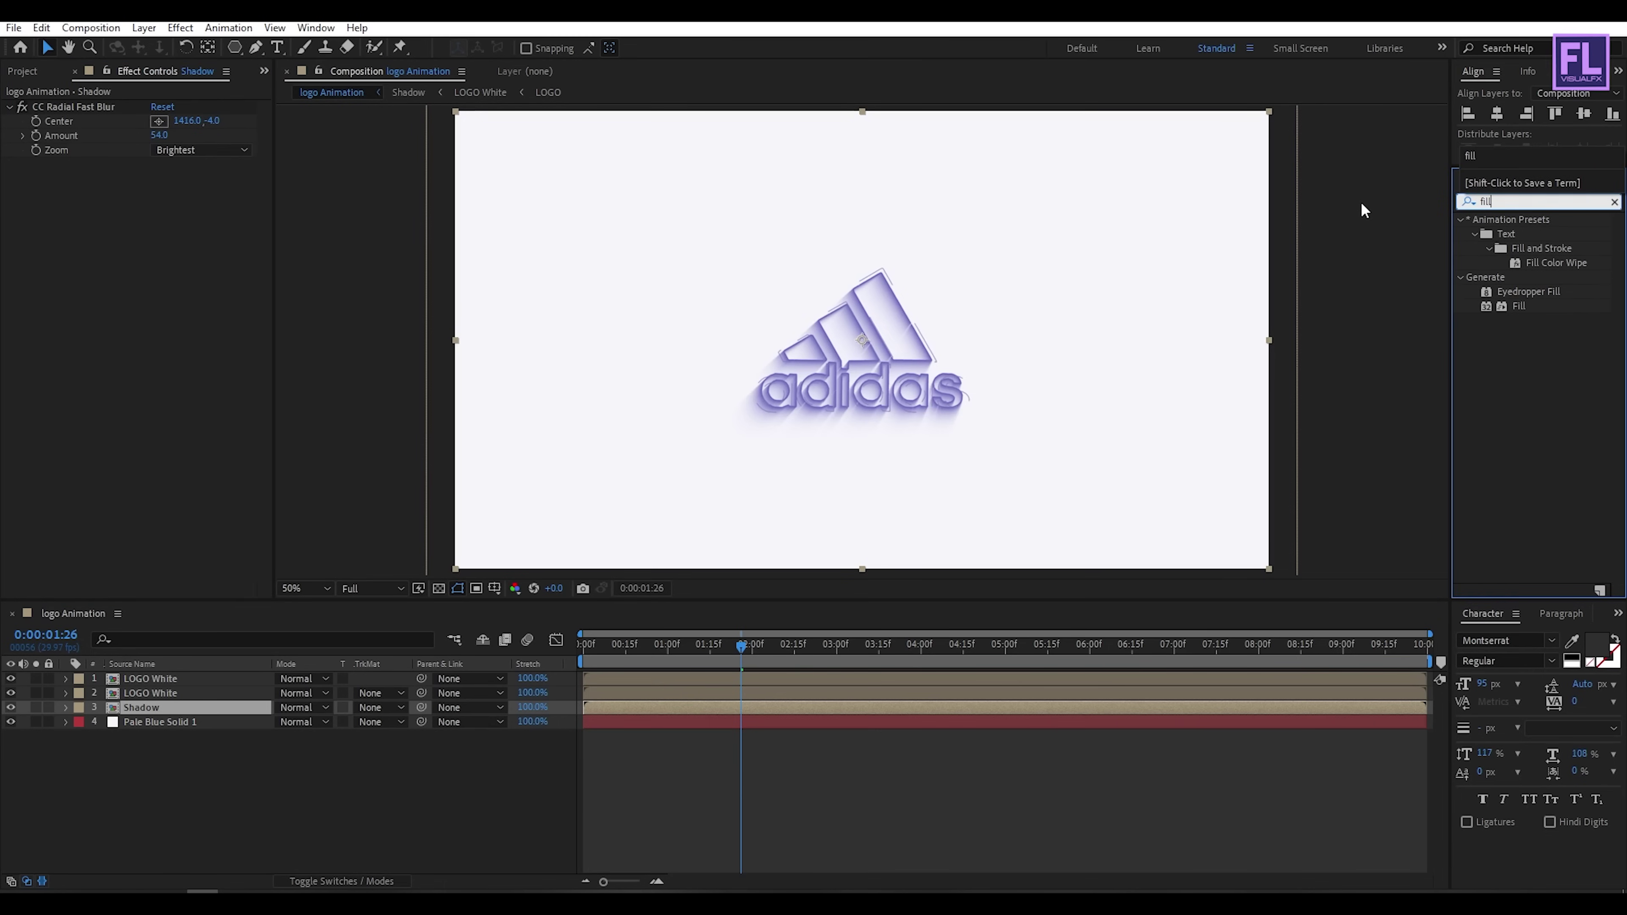
left_click(1506, 307)
left_click_drag(1504, 309, 139, 701)
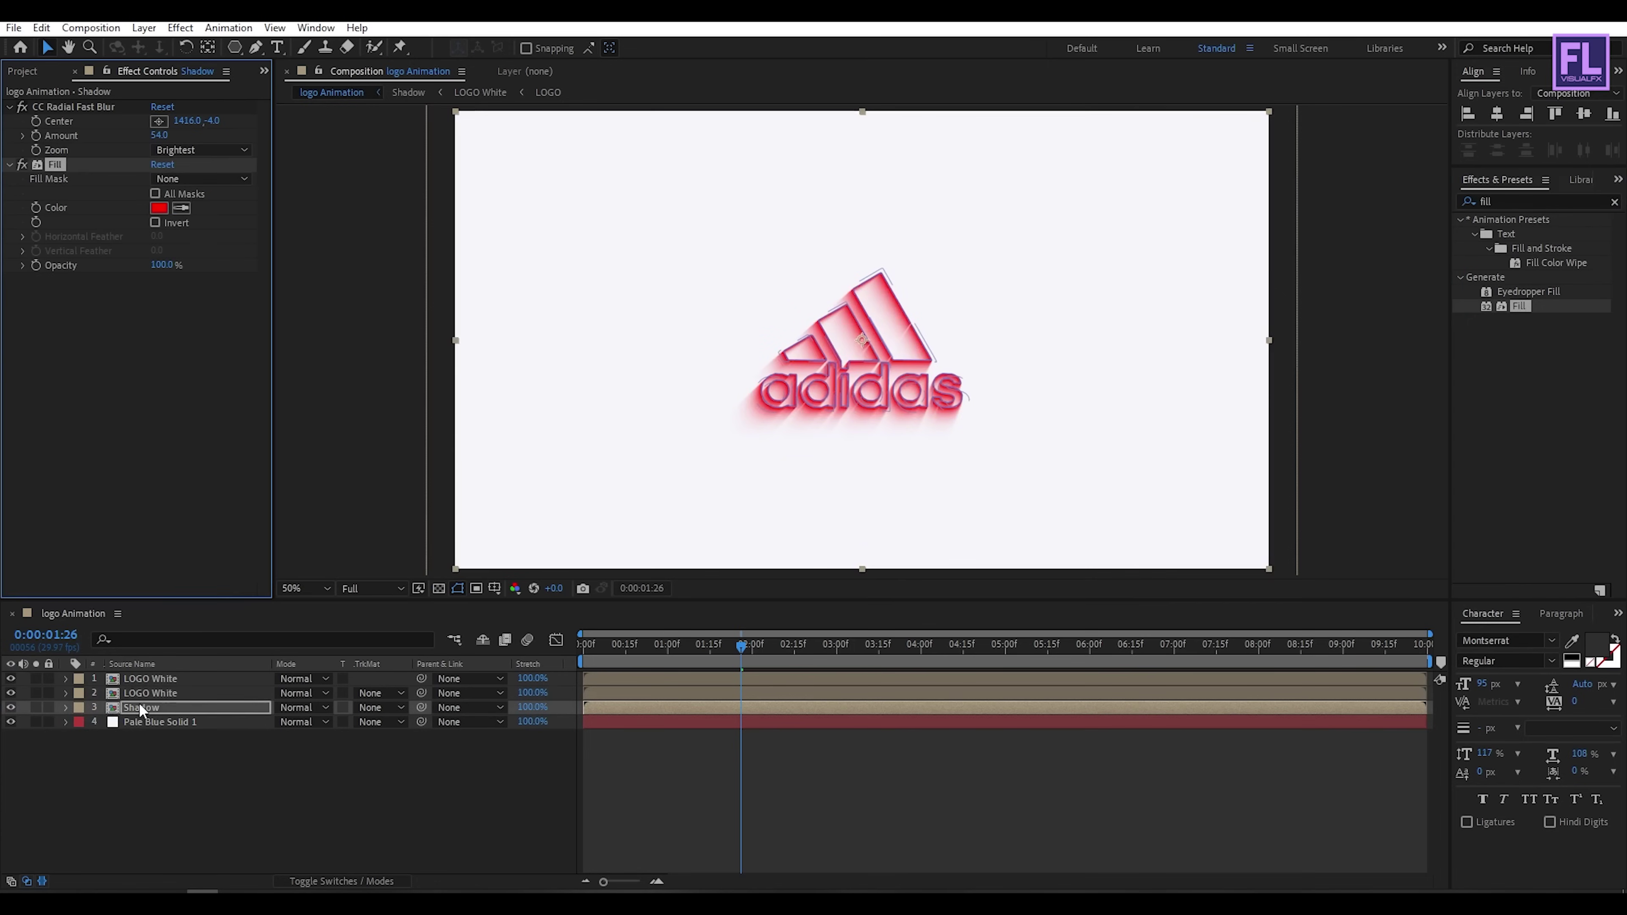
Step: Change the Shadow layer's Fill color to a light violet-blue, about 9899CF, and preview the shadow from the start up to 1:26
left_click(160, 209)
left_click_drag(1222, 361, 1179, 214)
left_click_drag(1336, 321, 1339, 308)
left_click_drag(1145, 254, 1153, 270)
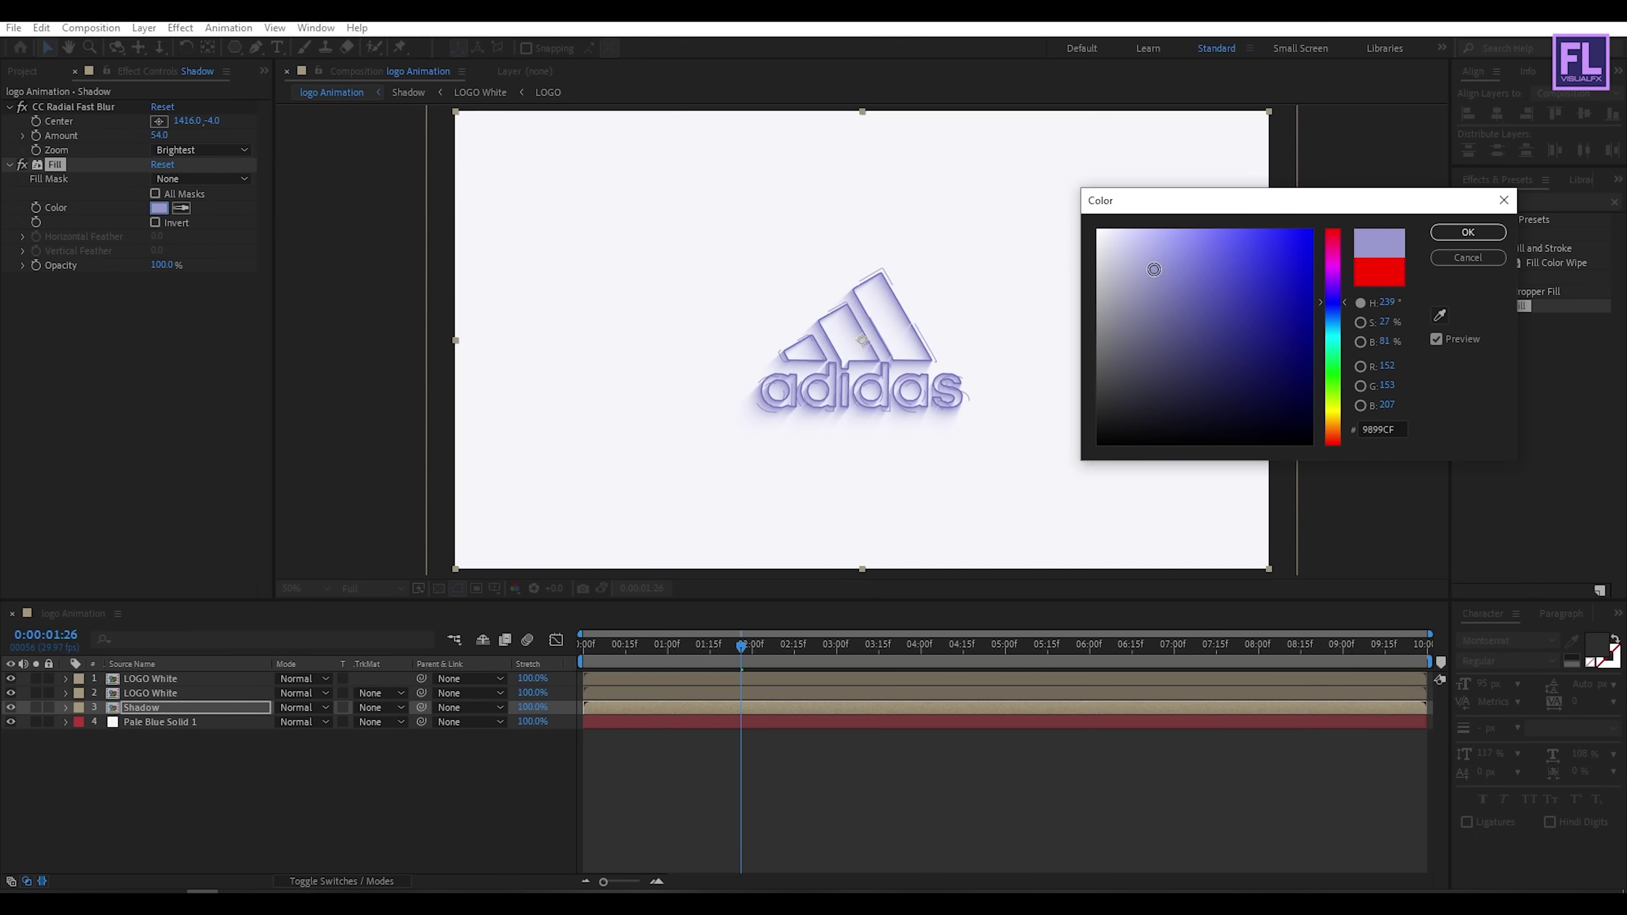
left_click(1452, 246)
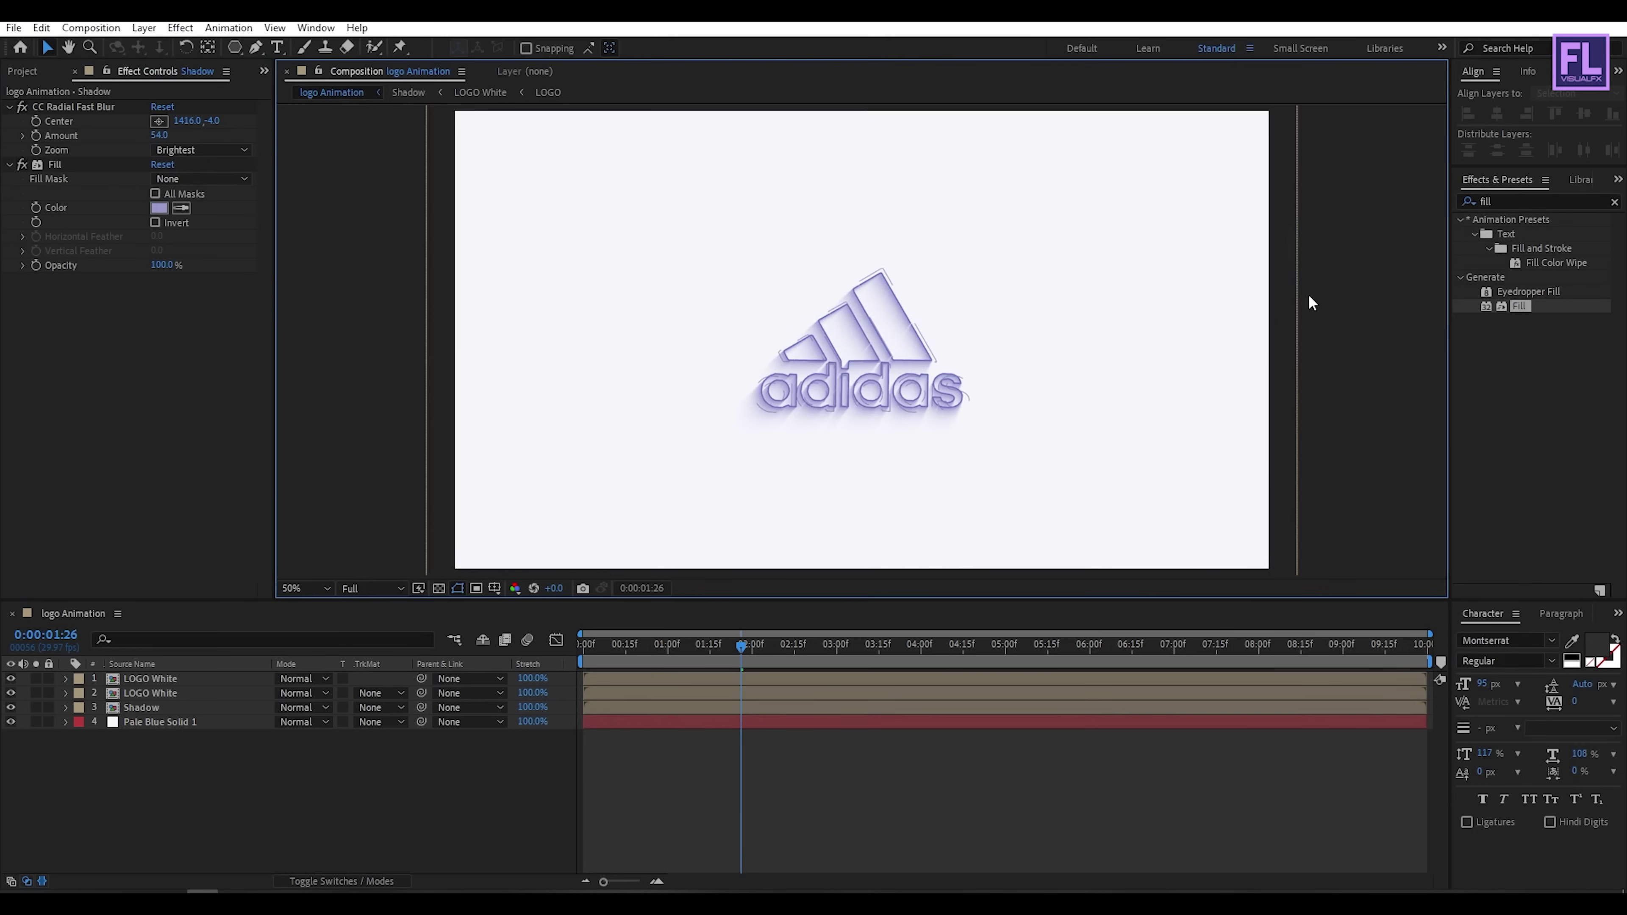
left_click(589, 652)
left_click_drag(584, 652, 741, 647)
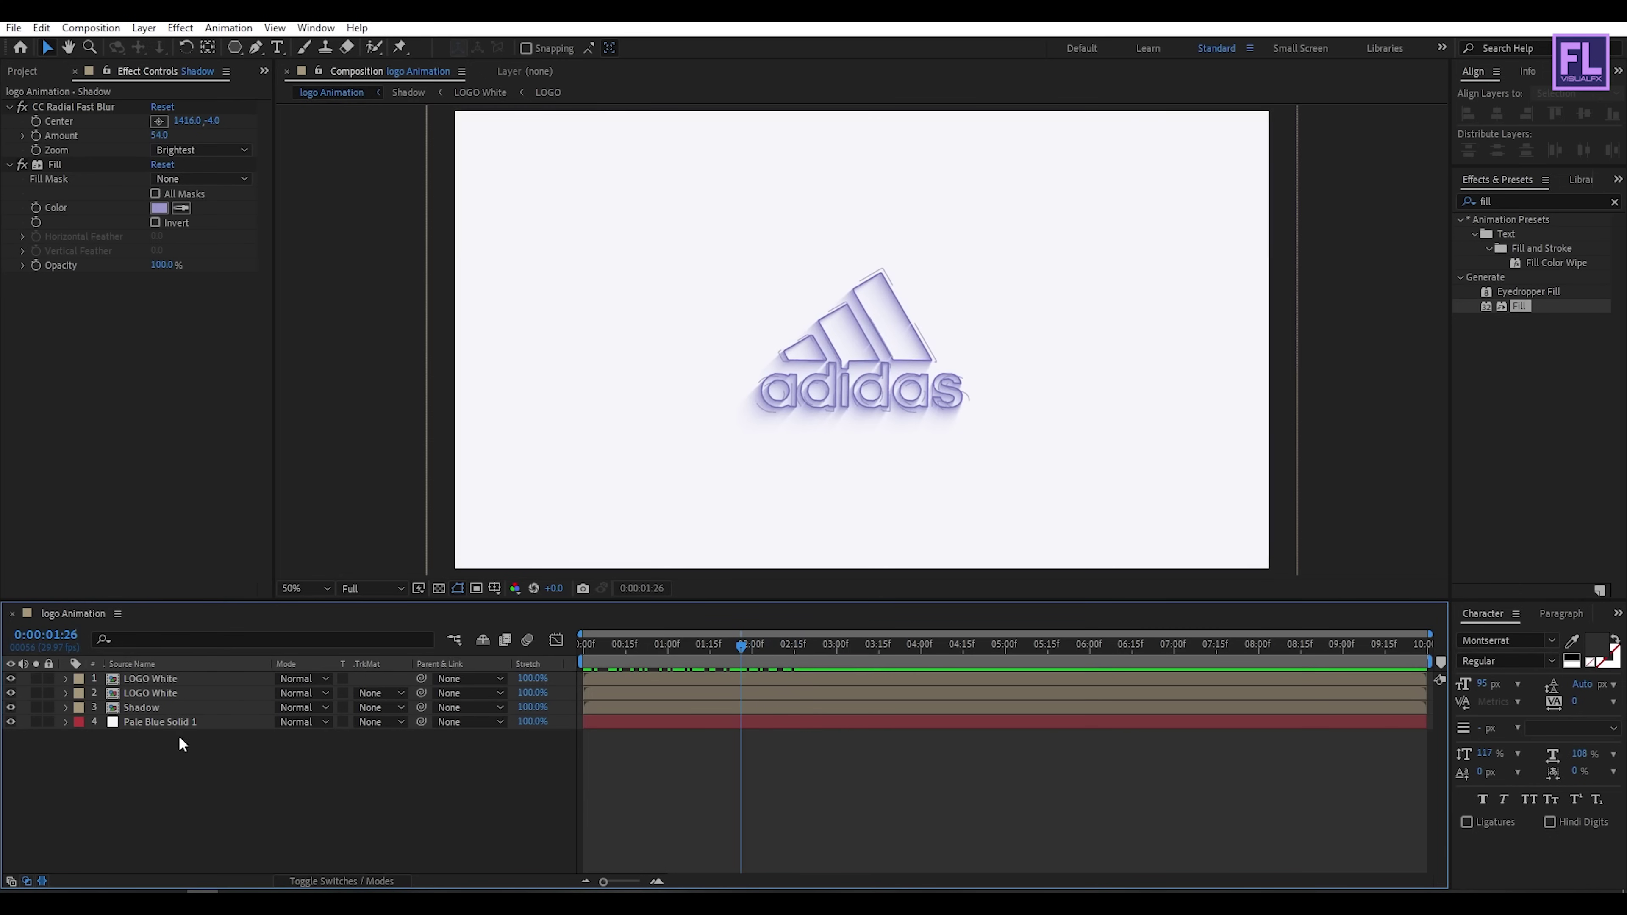
Step: Make both LOGO White layers and the Shadow layer 3D
left_click(147, 707)
left_click(167, 678, "shift")
left_click(351, 882)
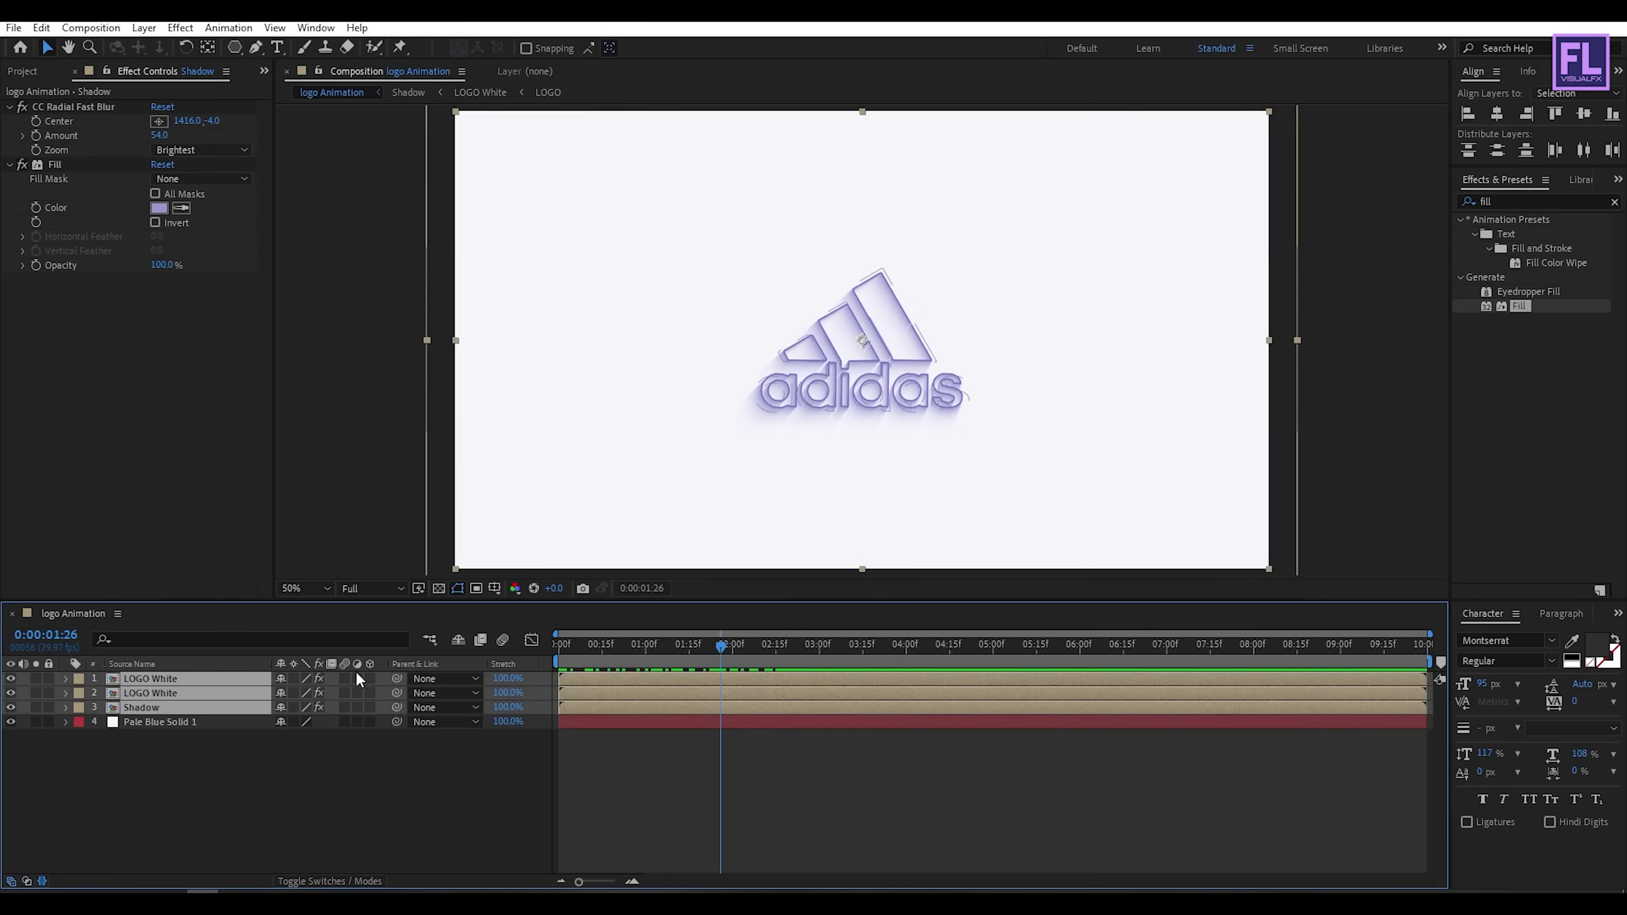
left_click(370, 678)
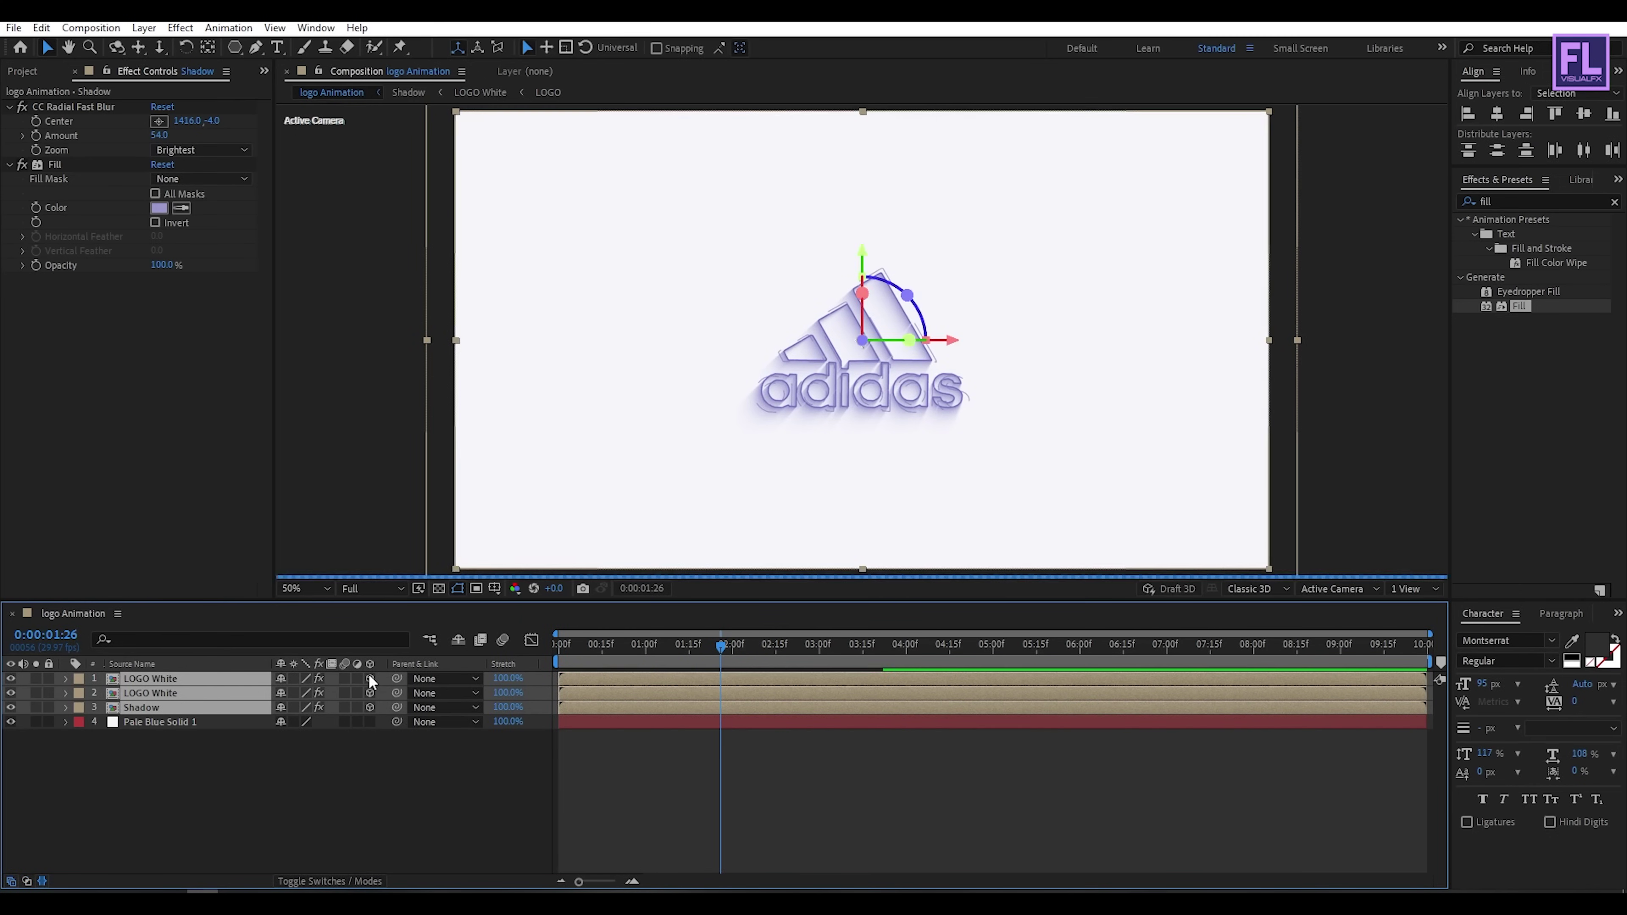
Step: Add a two-node camera named Camera 1 with the 50mm preset
right_click(237, 785)
mouse_move(276, 592)
left_click(492, 673)
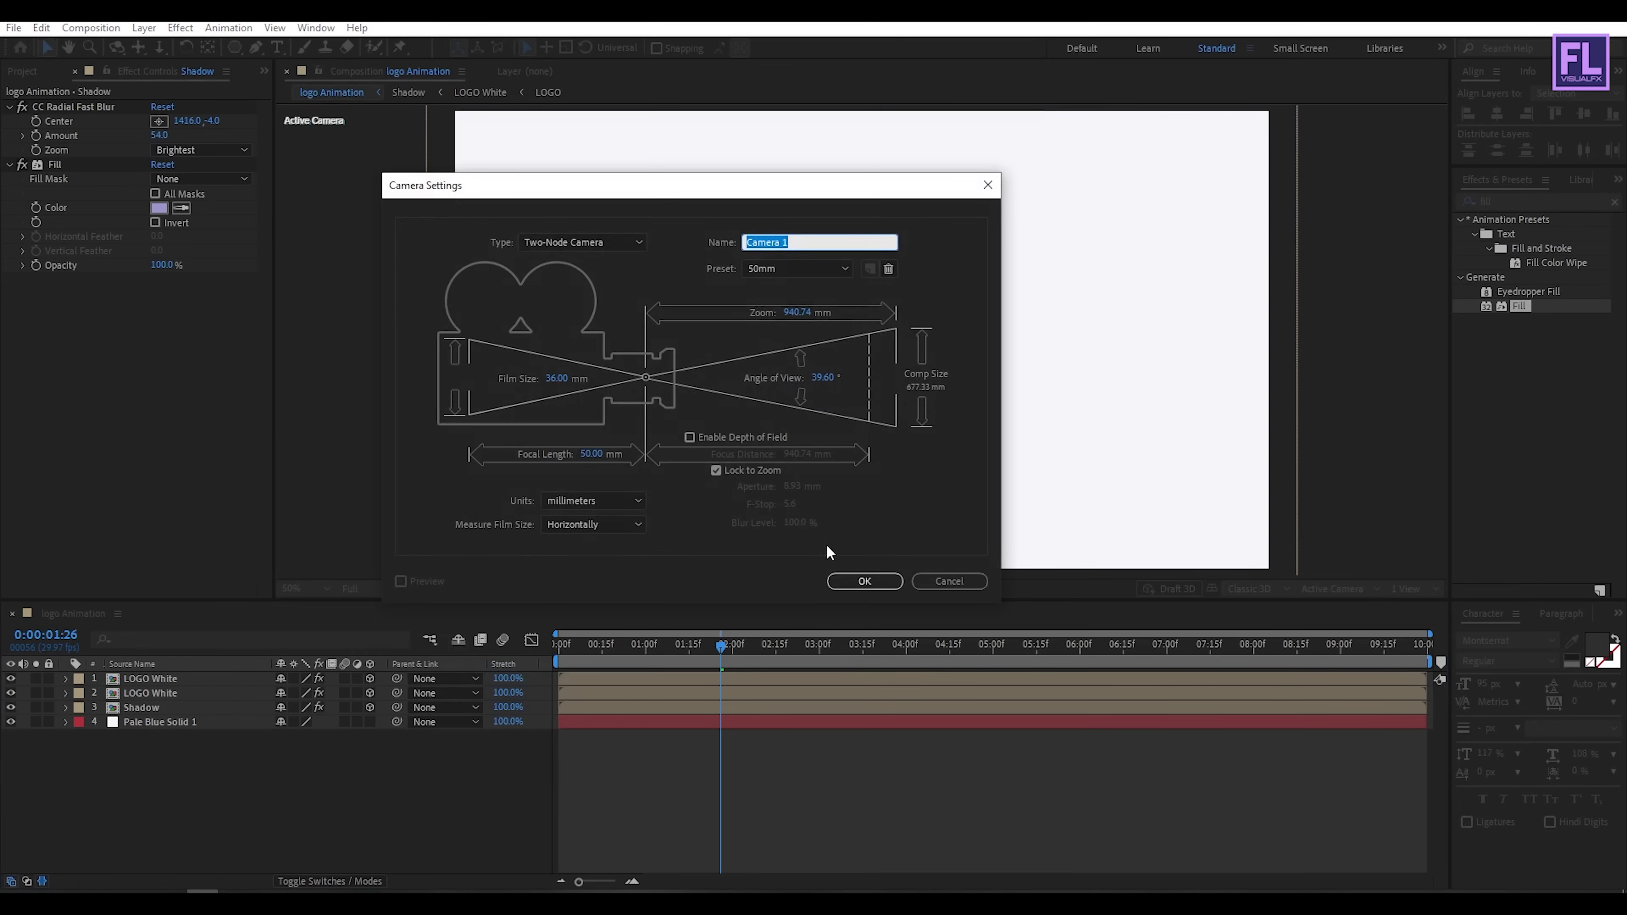
left_click_drag(649, 189, 520, 200)
left_click(730, 590)
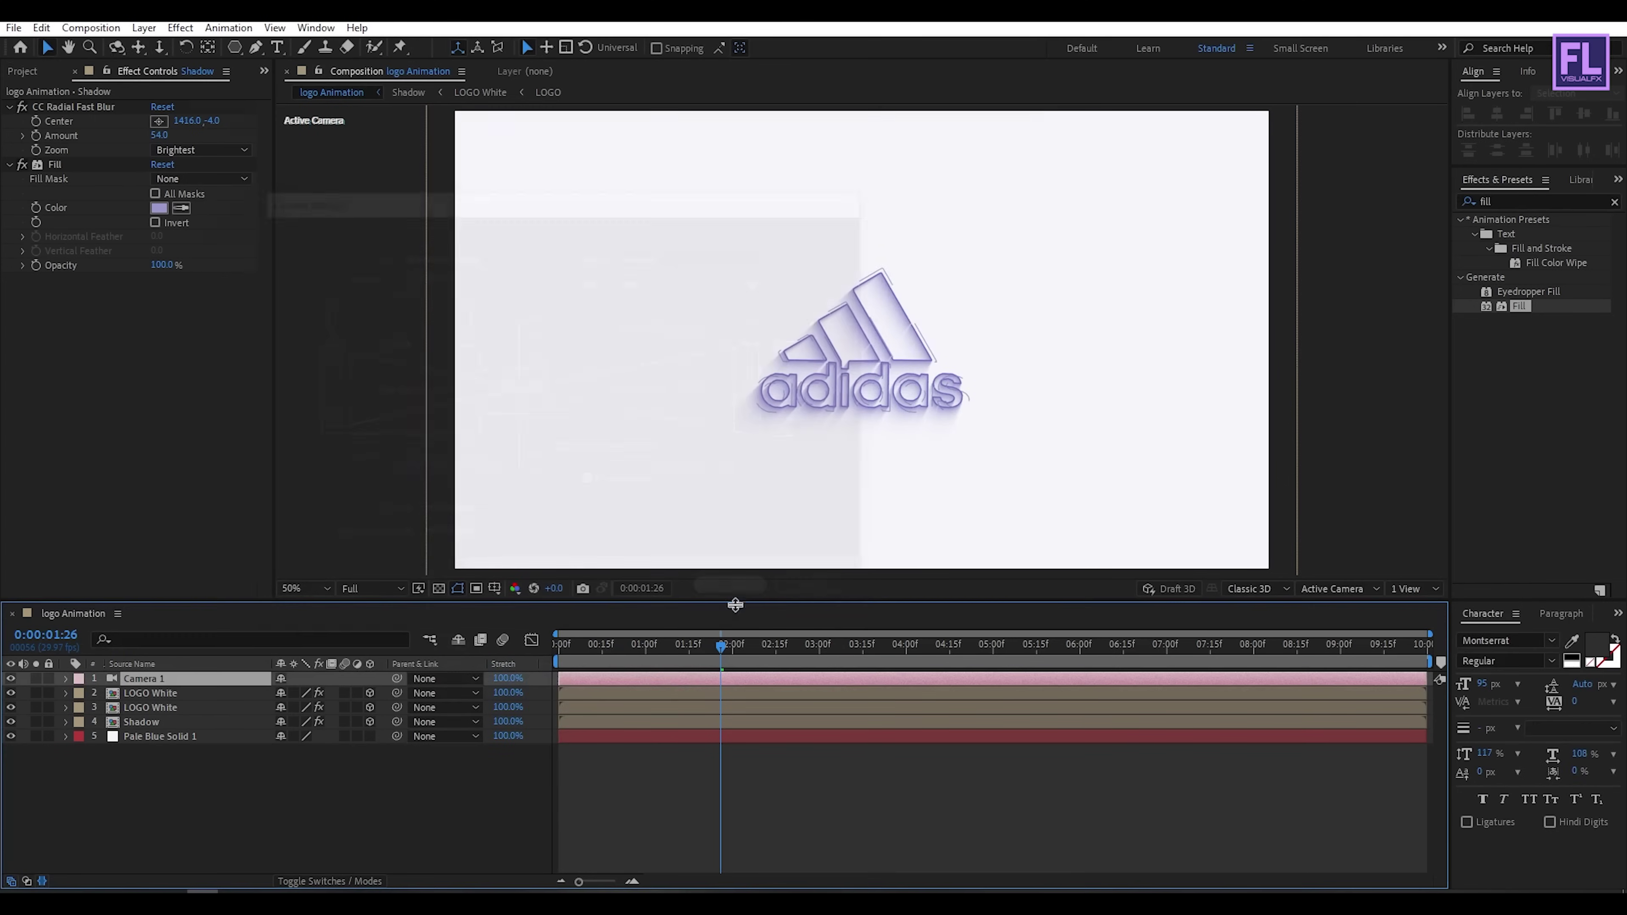
Step: Add Position keyframes to Camera 1 at the start of the timeline and at 2 seconds
left_click_drag(721, 654, 558, 654)
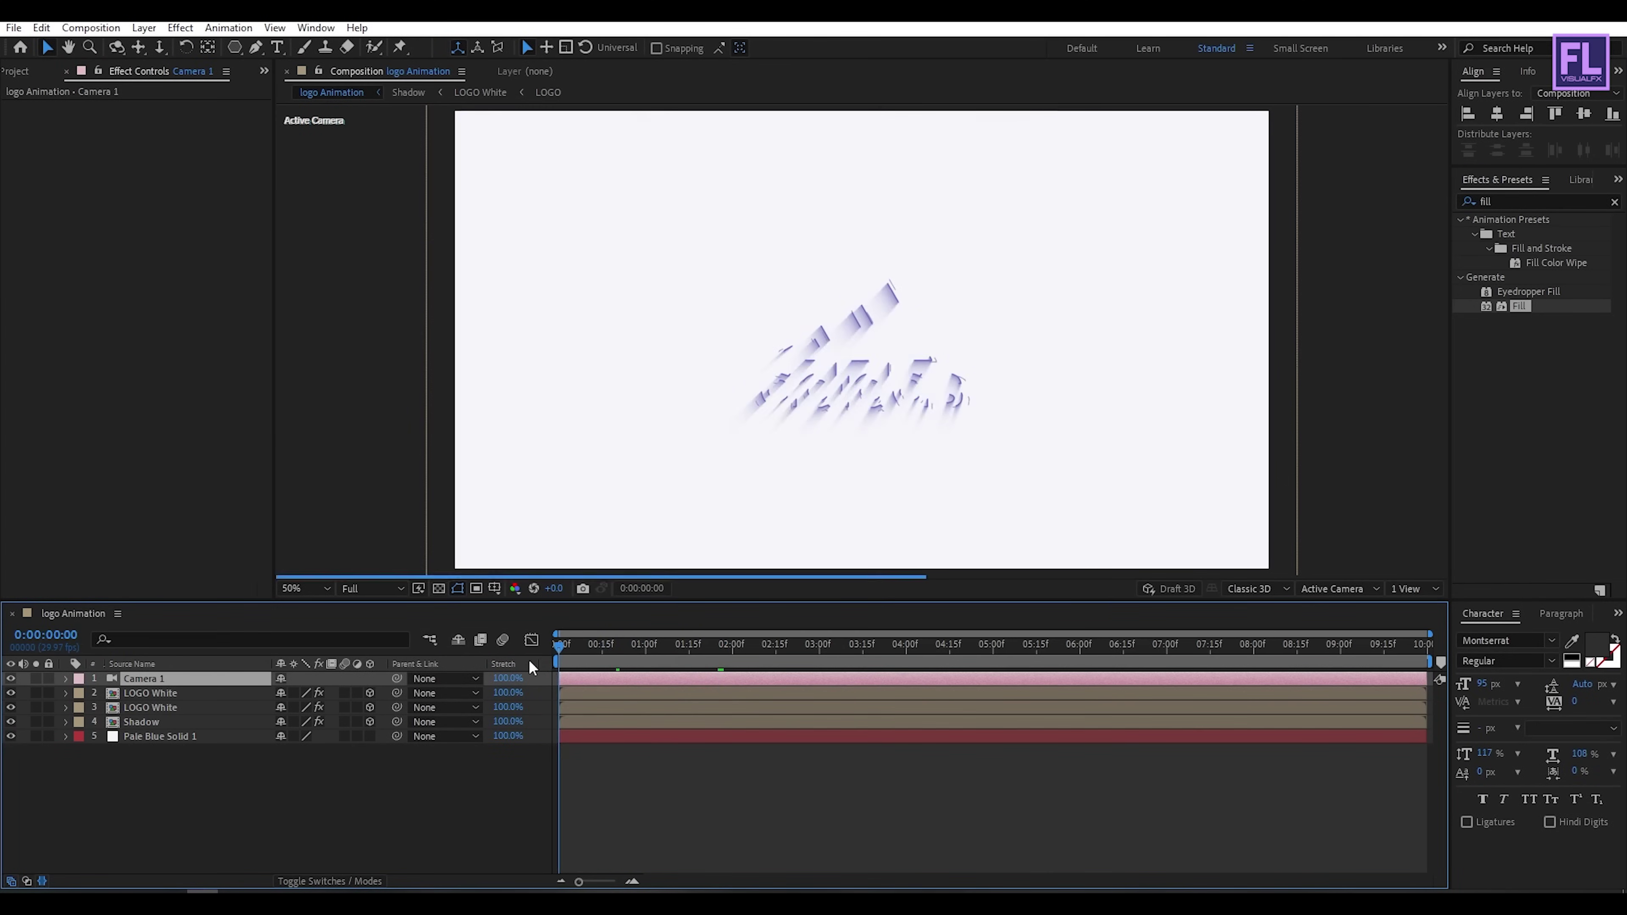
key("p")
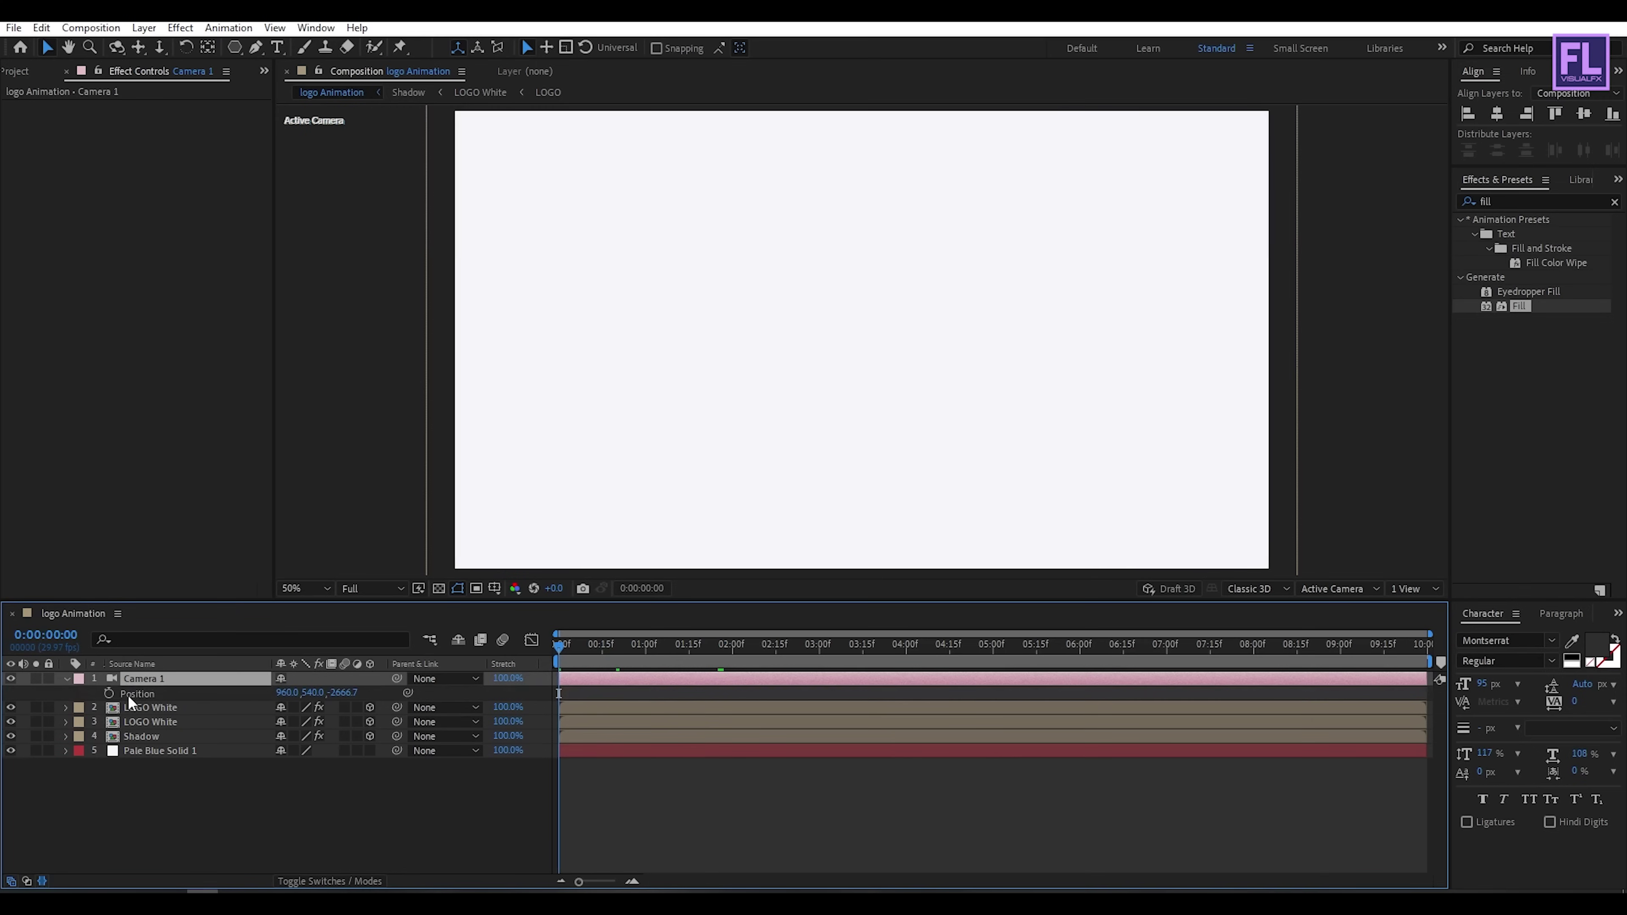
left_click(109, 695)
left_click_drag(624, 646, 735, 649)
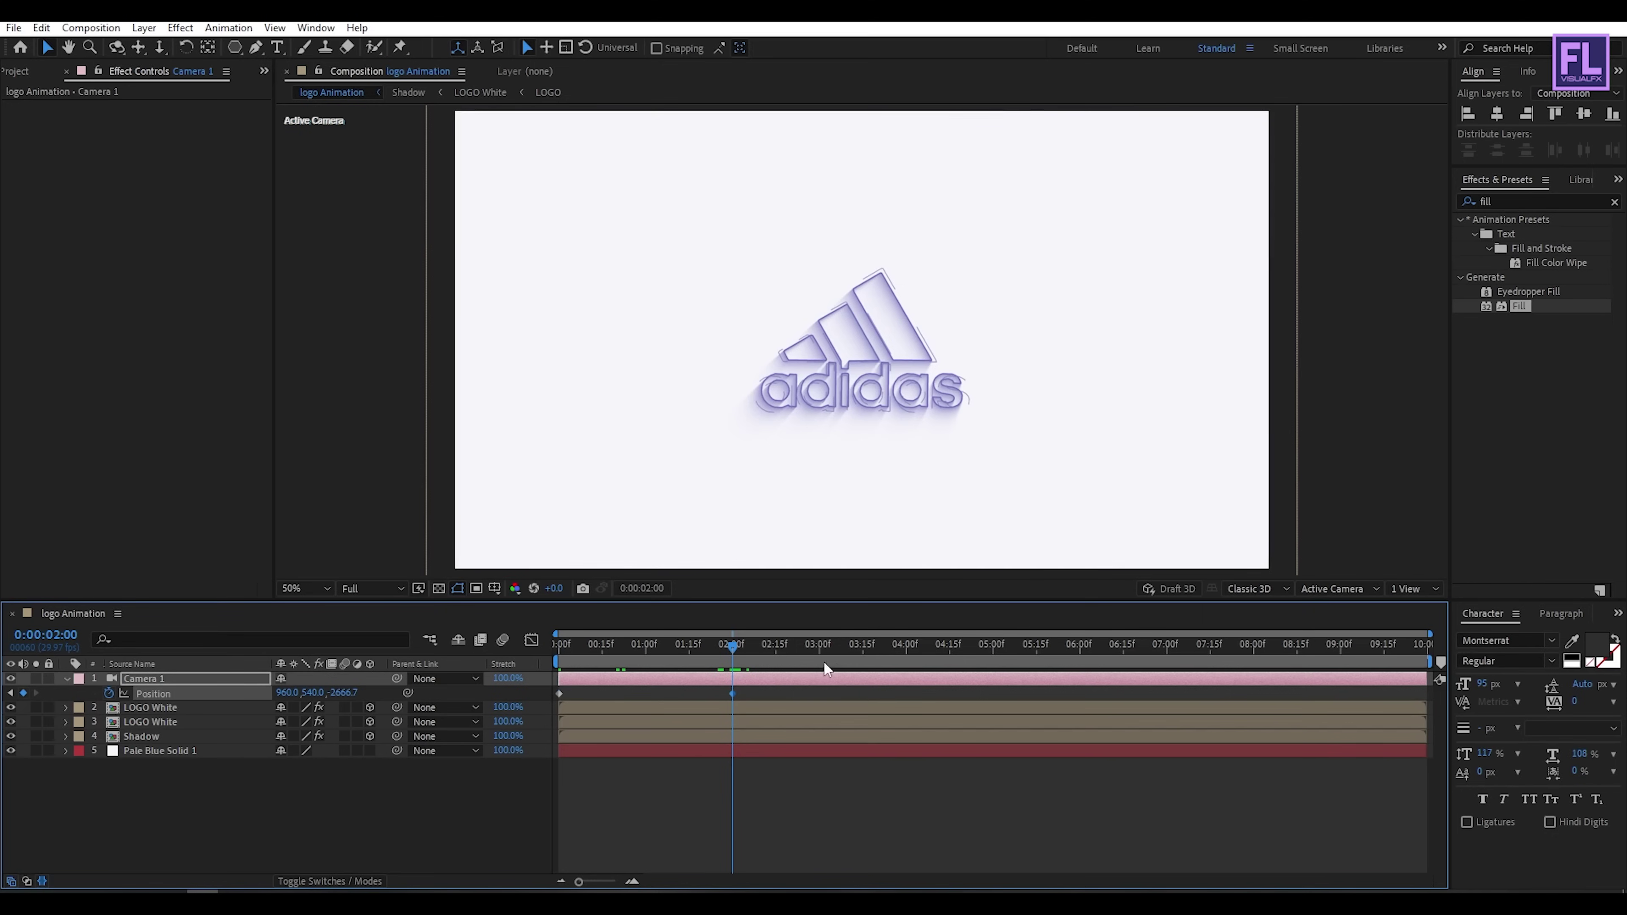
Step: Pull the camera back at its first Position keyframe by setting Z to about -4933.7
key("Home")
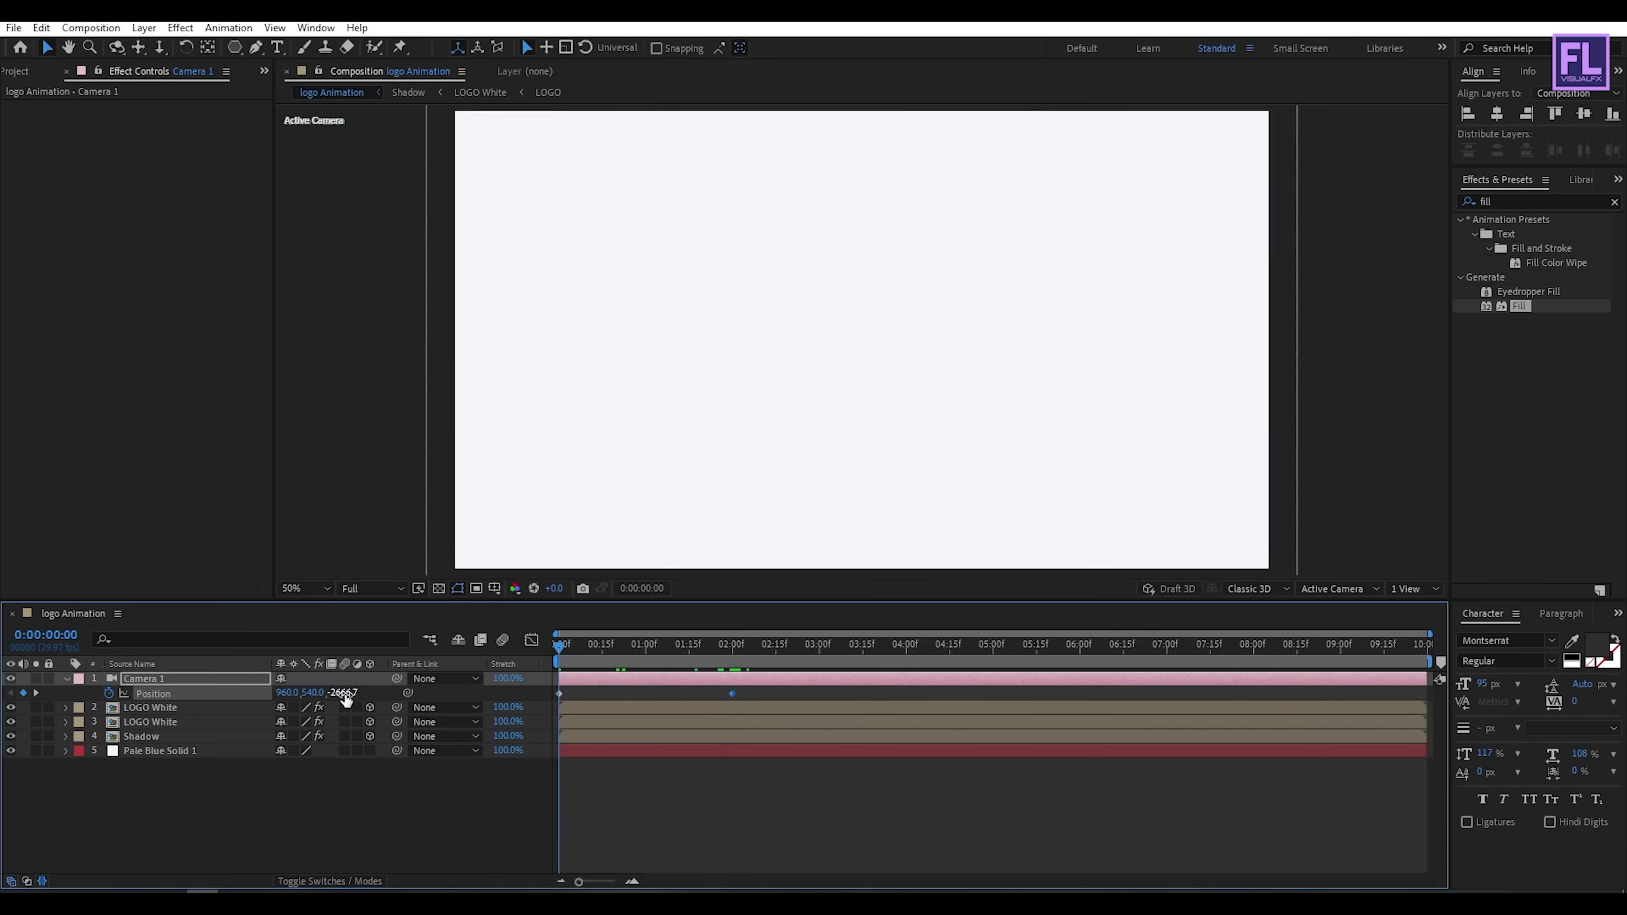
left_click_drag(347, 701, 254, 713)
left_click_drag(582, 657, 470, 673)
left_click_drag(349, 693, 244, 694)
left_click_drag(568, 648, 686, 657)
key("Home")
left_click_drag(349, 693, 146, 694)
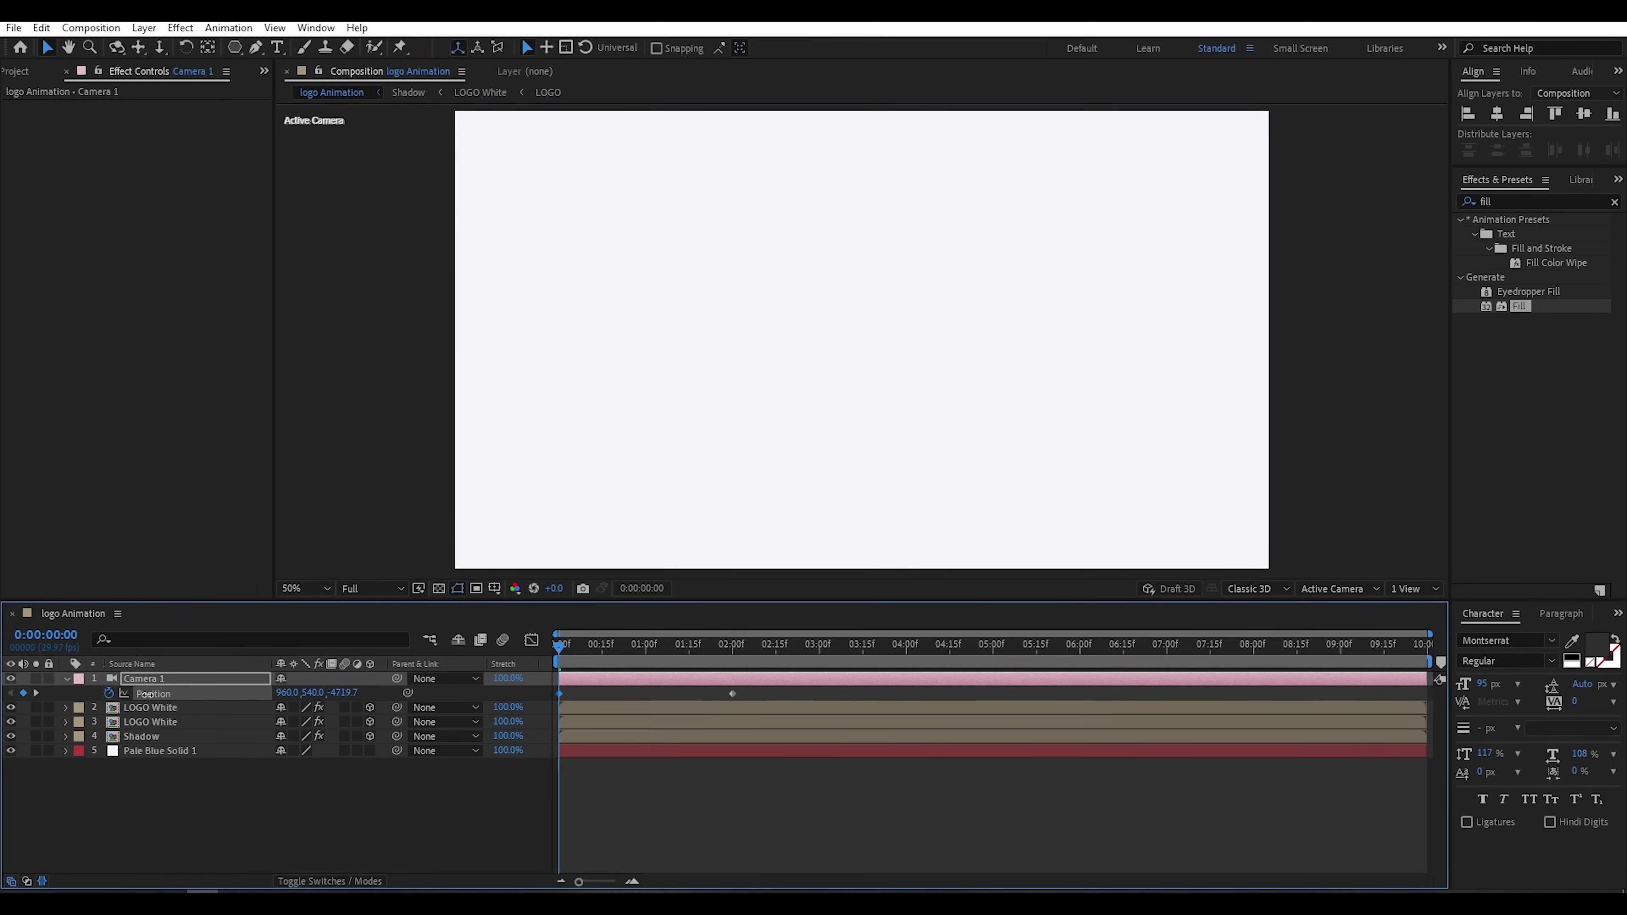
Step: Ease both camera Position keyframes and stretch the second keyframe's speed-graph handle toward the first for a long, gradual slowdown
mouse_move(566, 649)
left_mouse_down()
mouse_move(747, 643)
mouse_move(609, 702)
mouse_move(555, 705)
left_mouse_up()
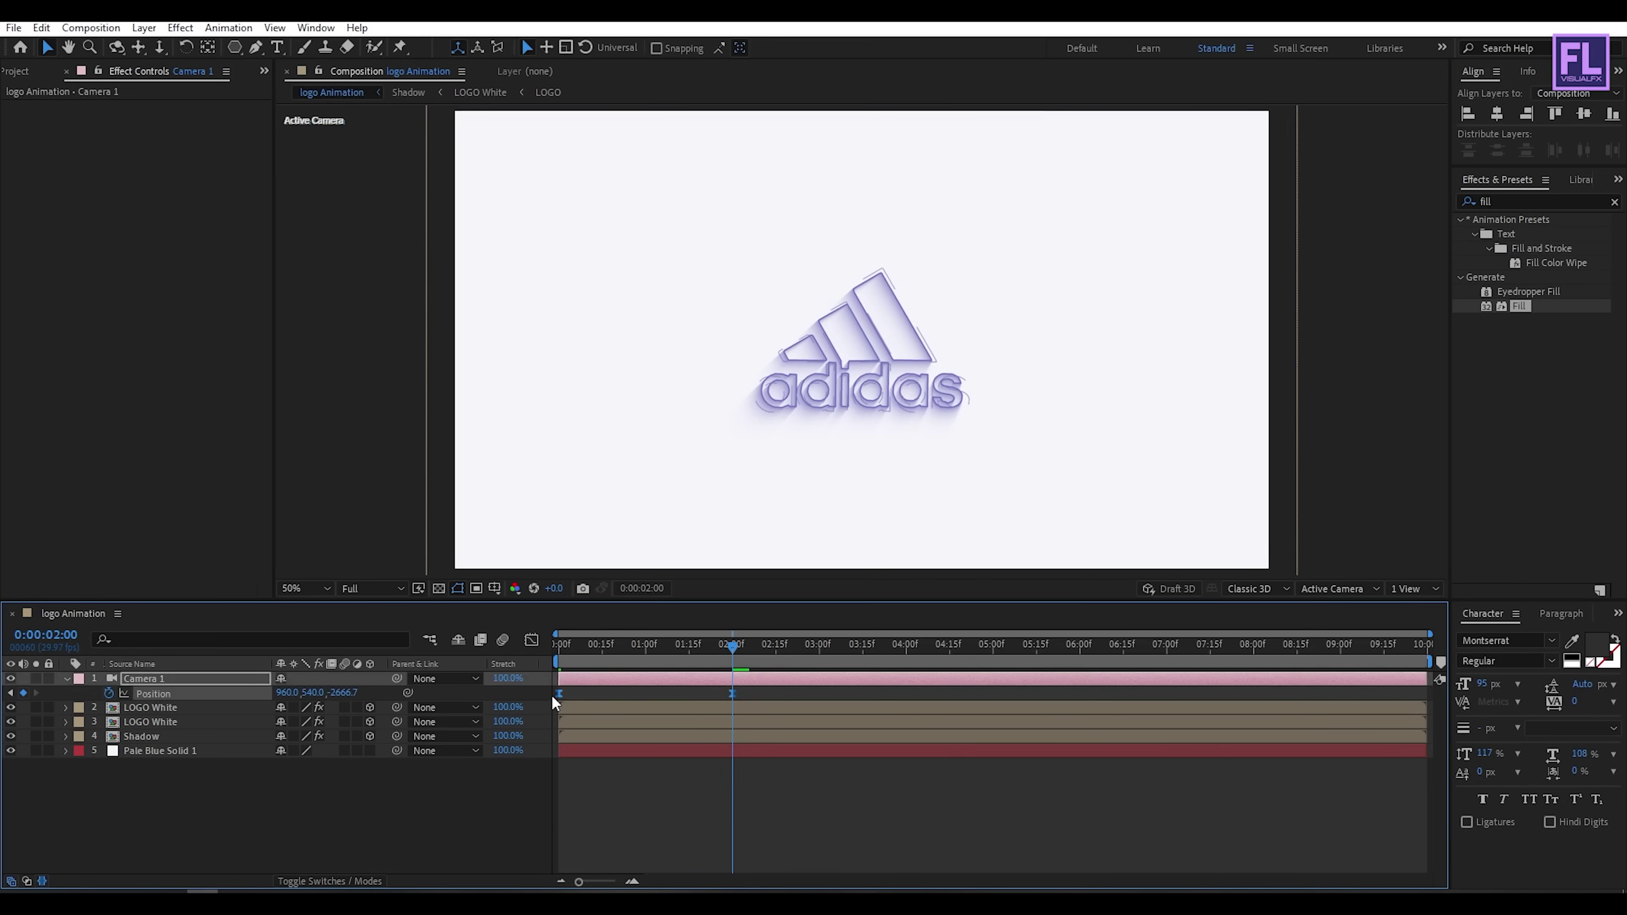
left_click(531, 640)
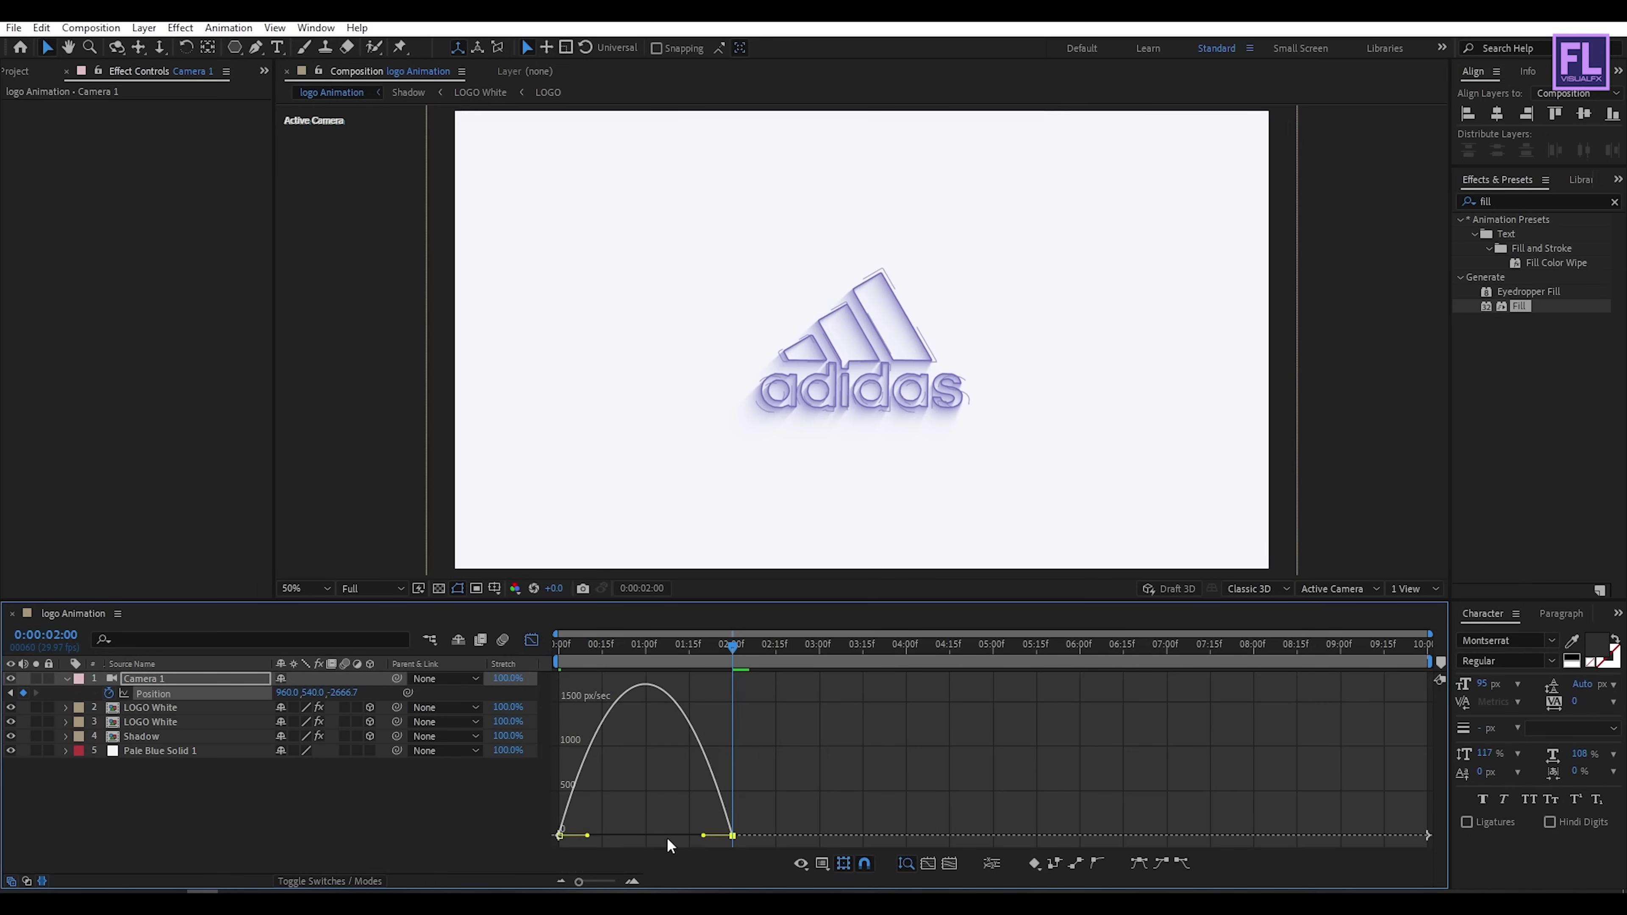
left_click_drag(705, 838, 596, 836)
left_click(531, 639)
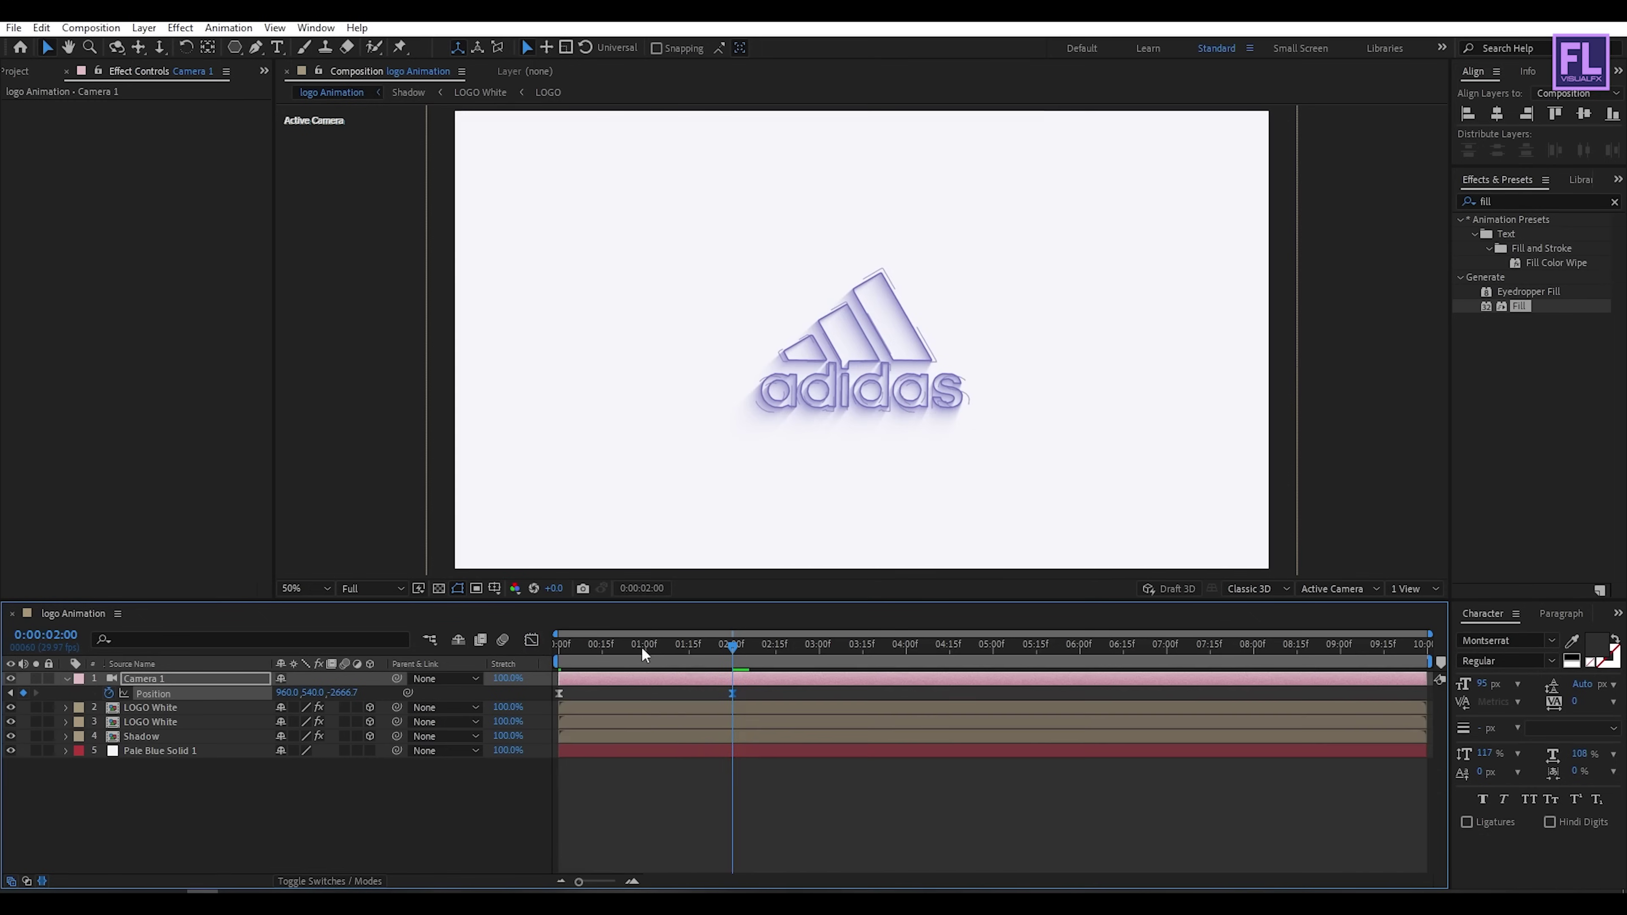
Step: Play the eased camera move from the start, stop near 2 seconds, and collapse Camera 1's properties
left_click_drag(732, 646, 585, 654)
key("Home")
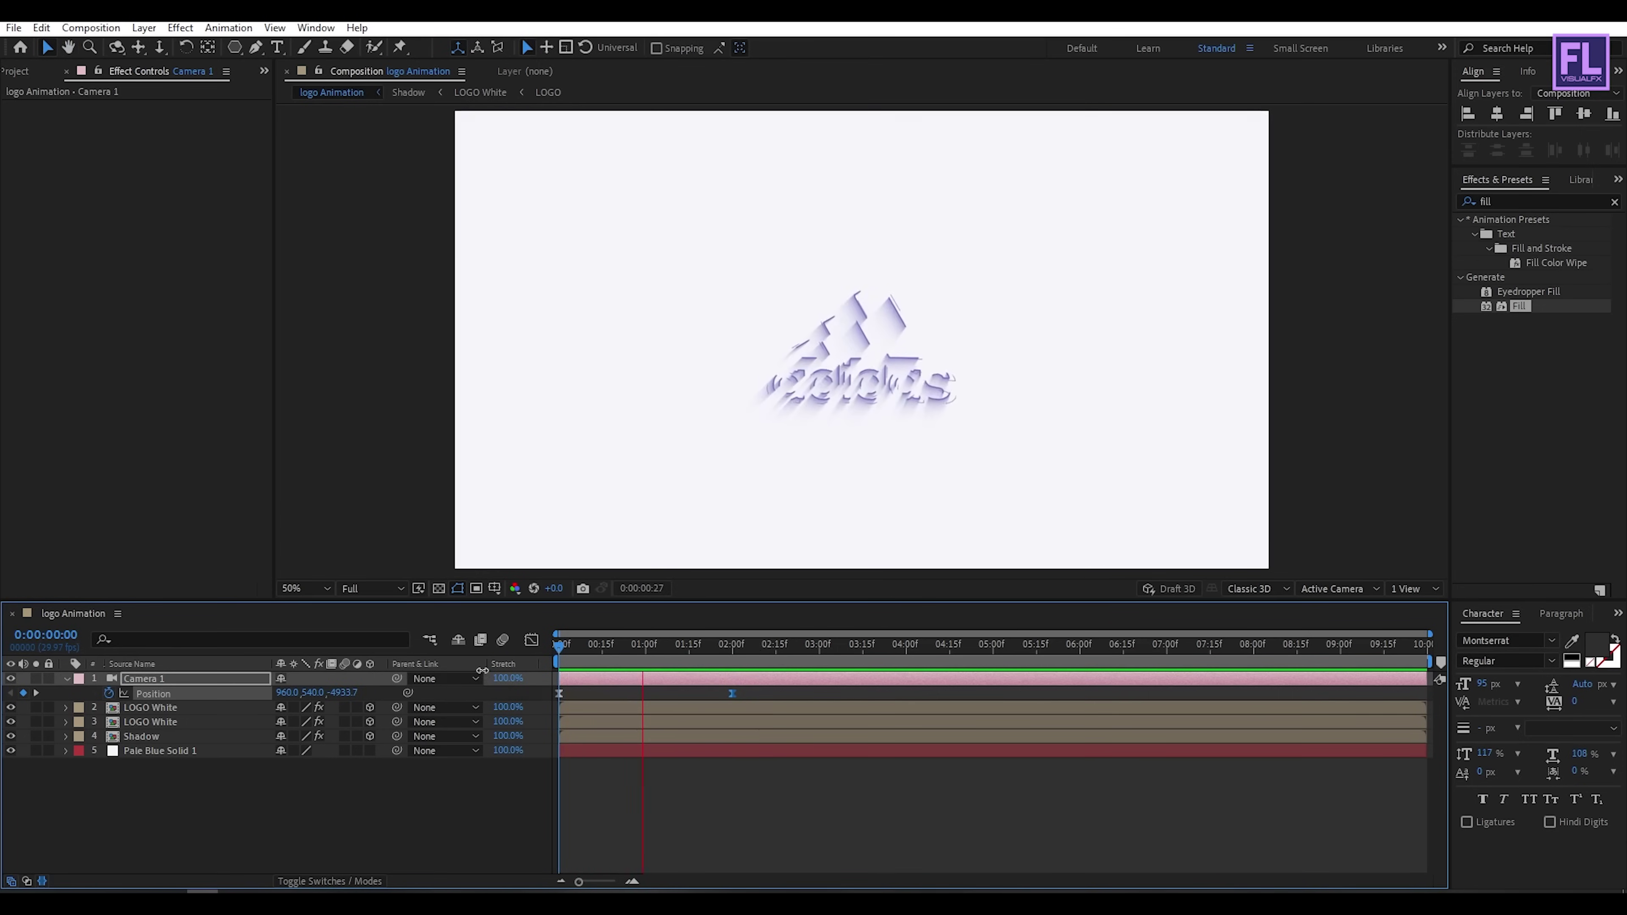
key("space")
left_click(734, 647)
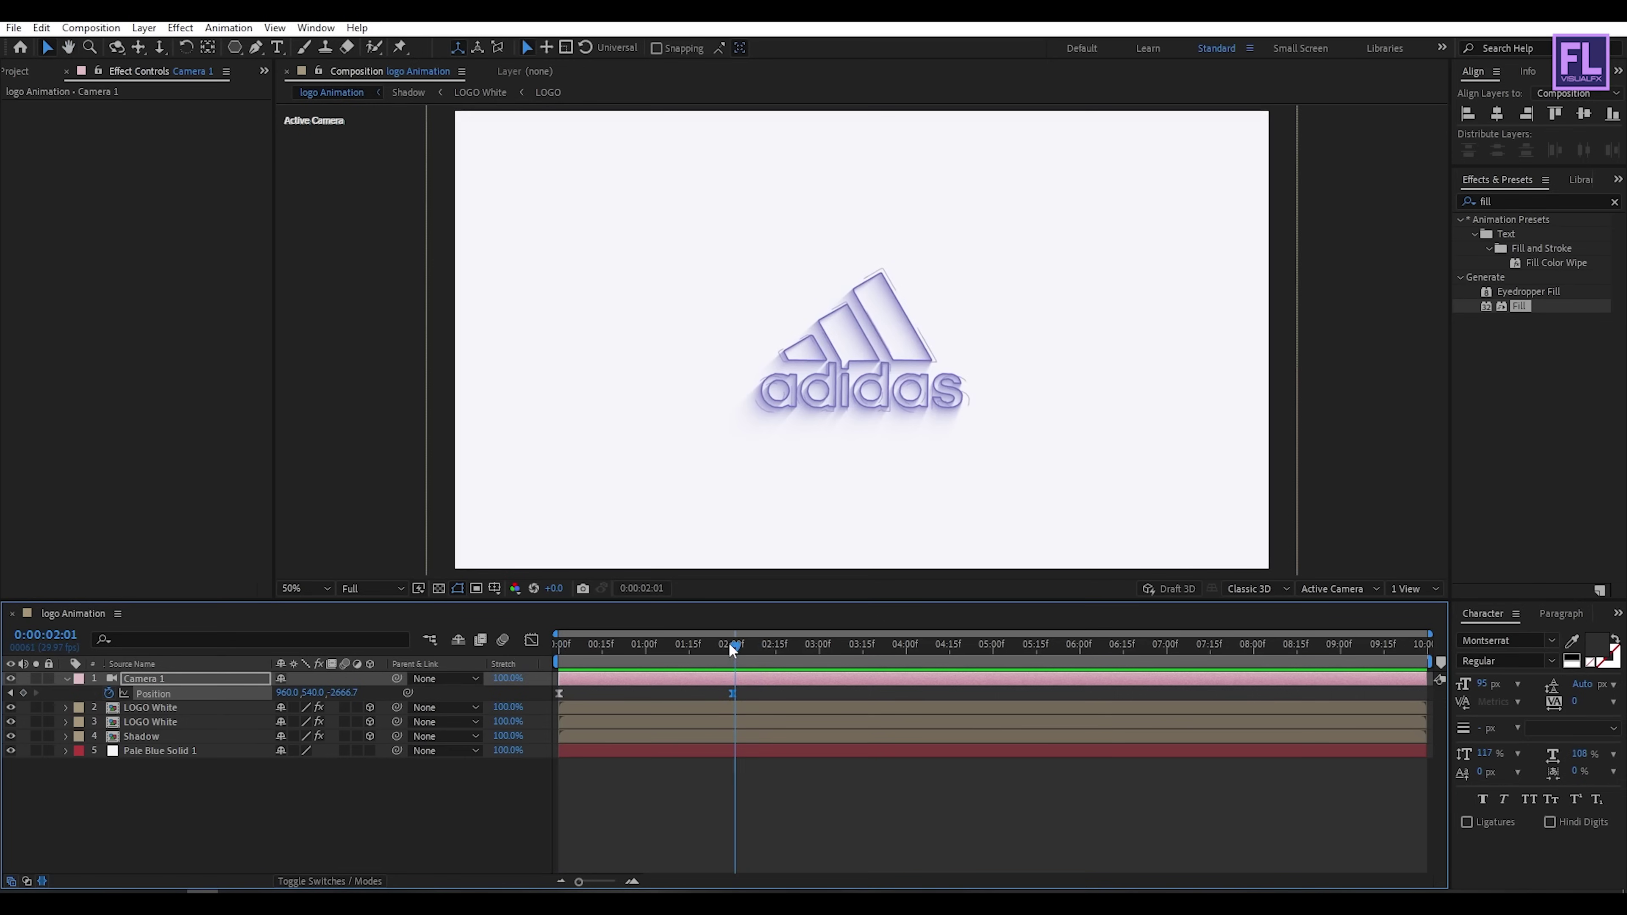
left_click(66, 678)
left_click(305, 807)
Step: Create a new 1920 x 1080, 10-second composition named Glossy Logo
left_click(25, 71)
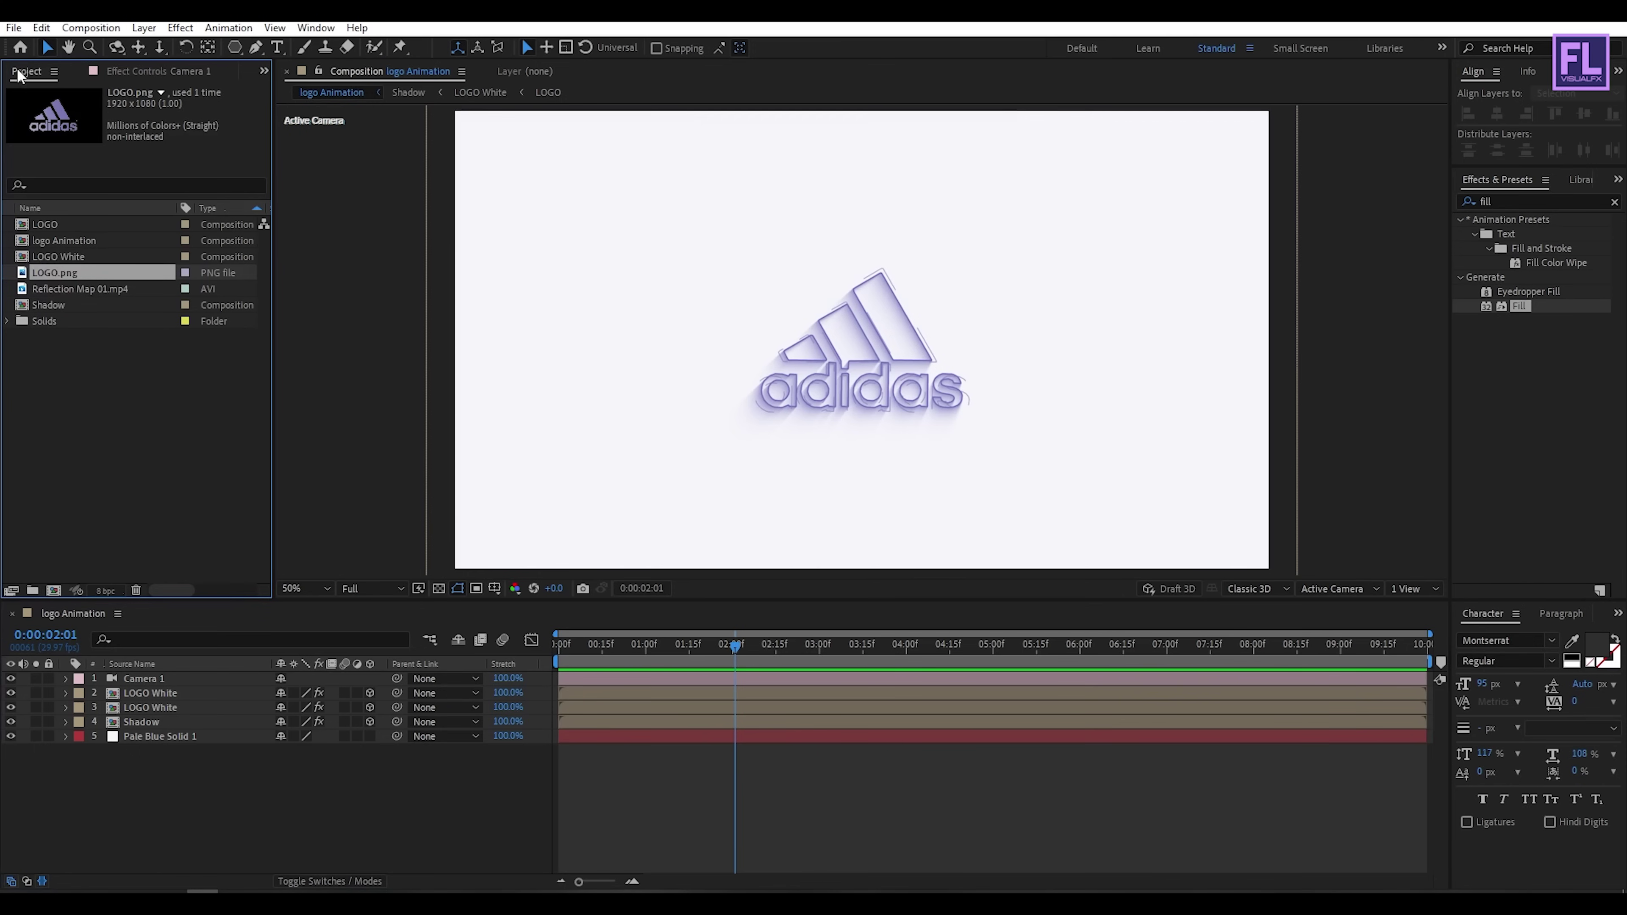
left_click(54, 590)
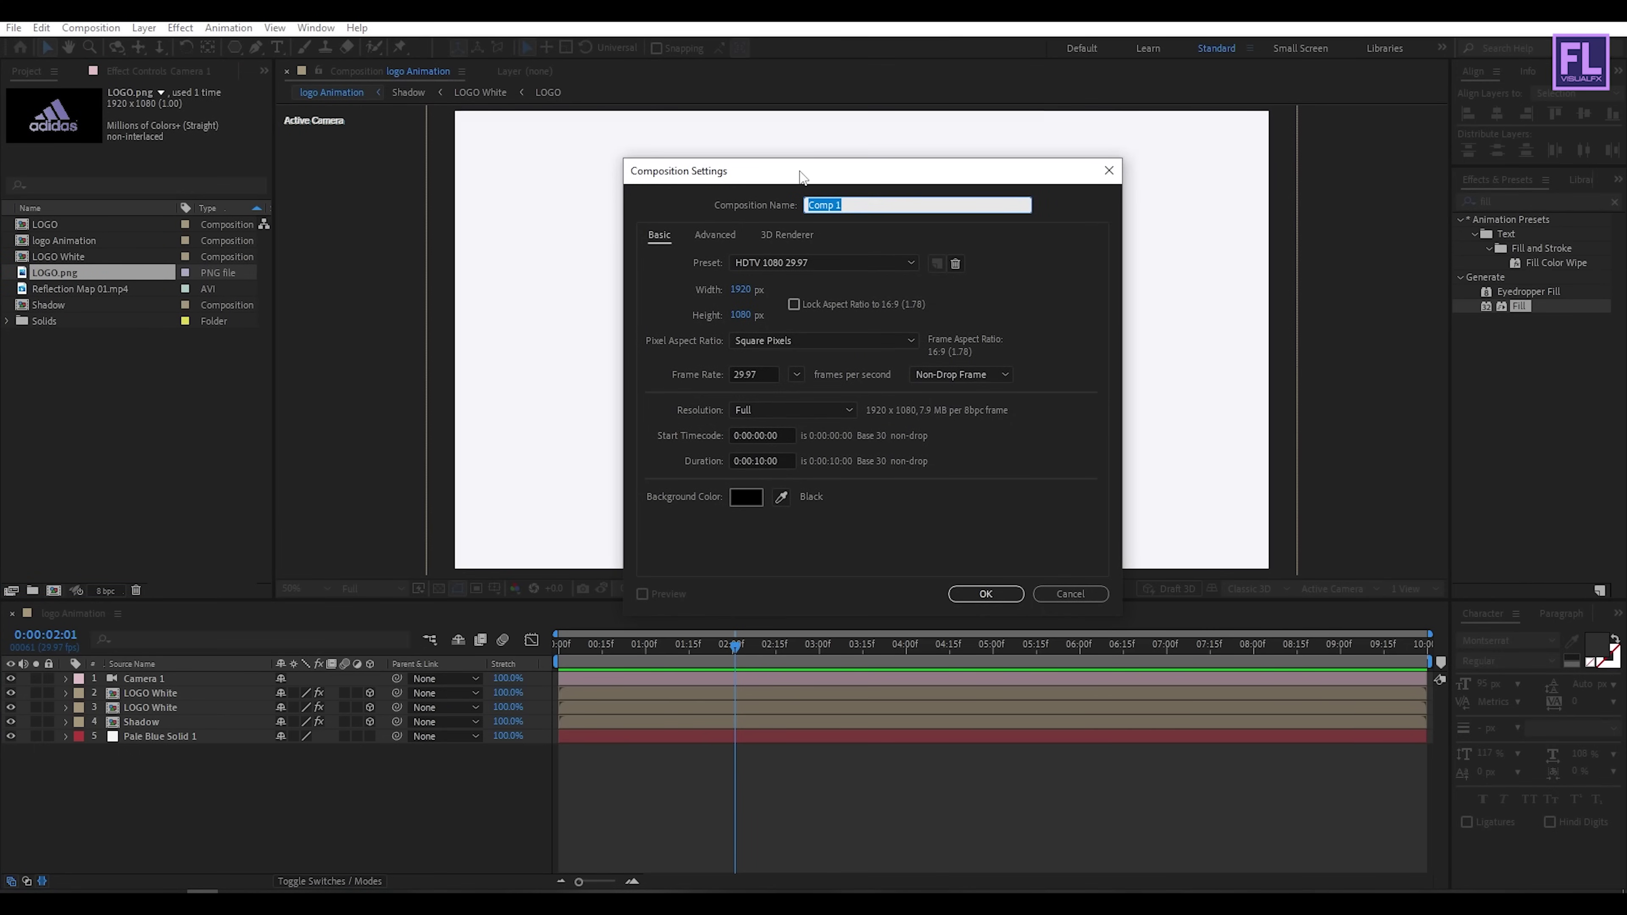
type("G")
left_click(985, 594)
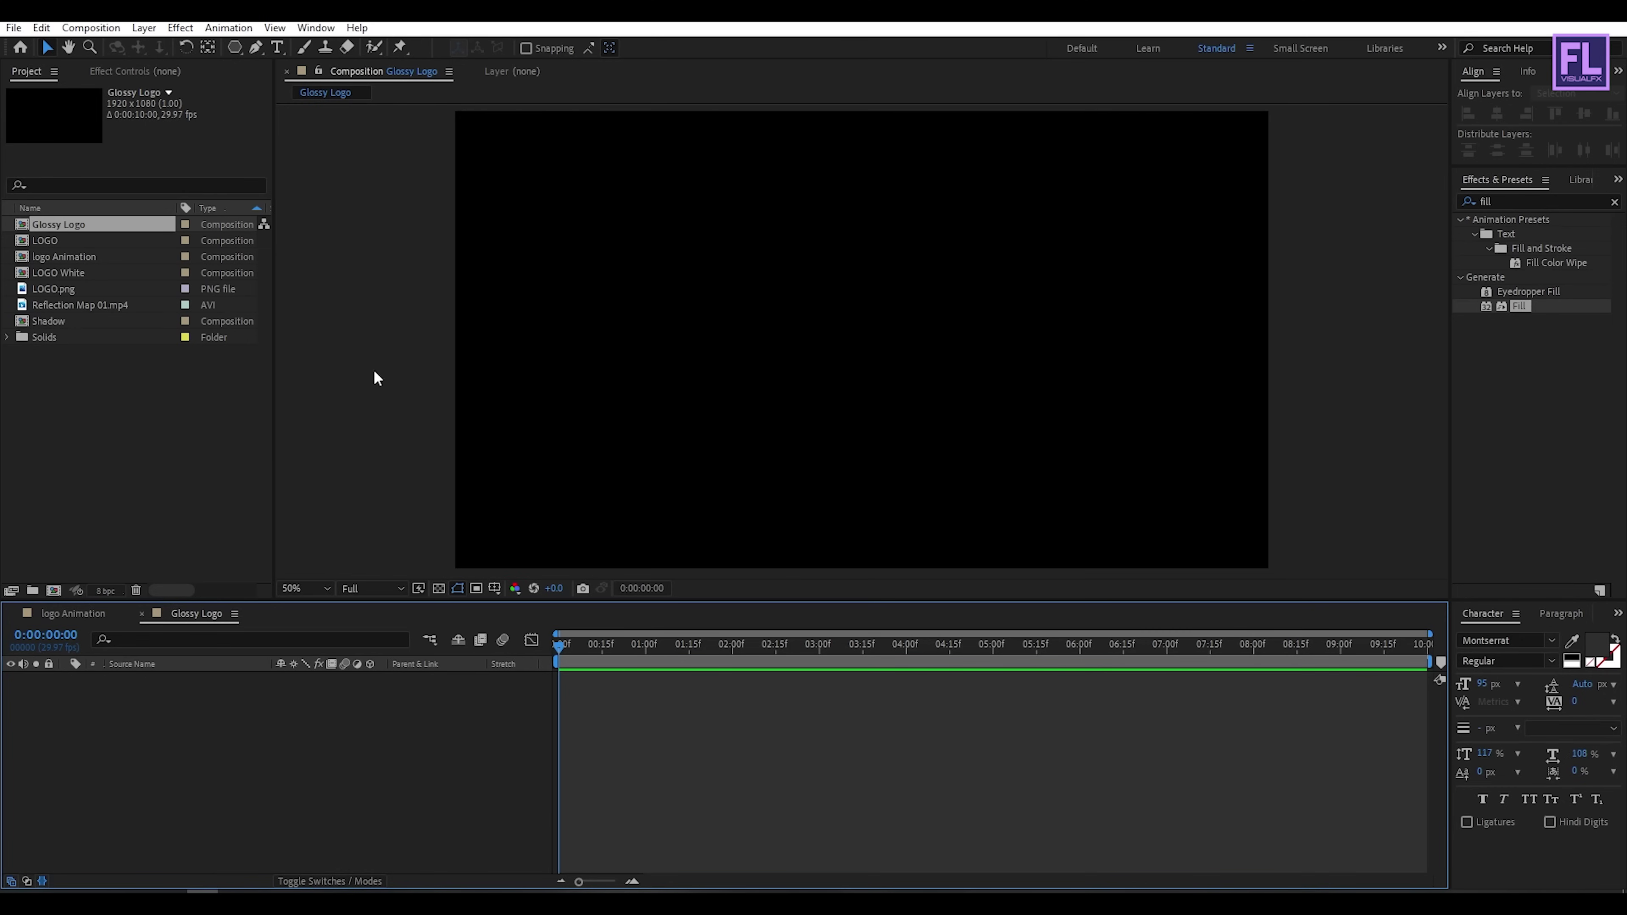
Step: Add the LOGO White composition to Glossy Logo and place Reflection Map 01.mp4 beneath it
left_click(134, 426)
left_click(66, 273)
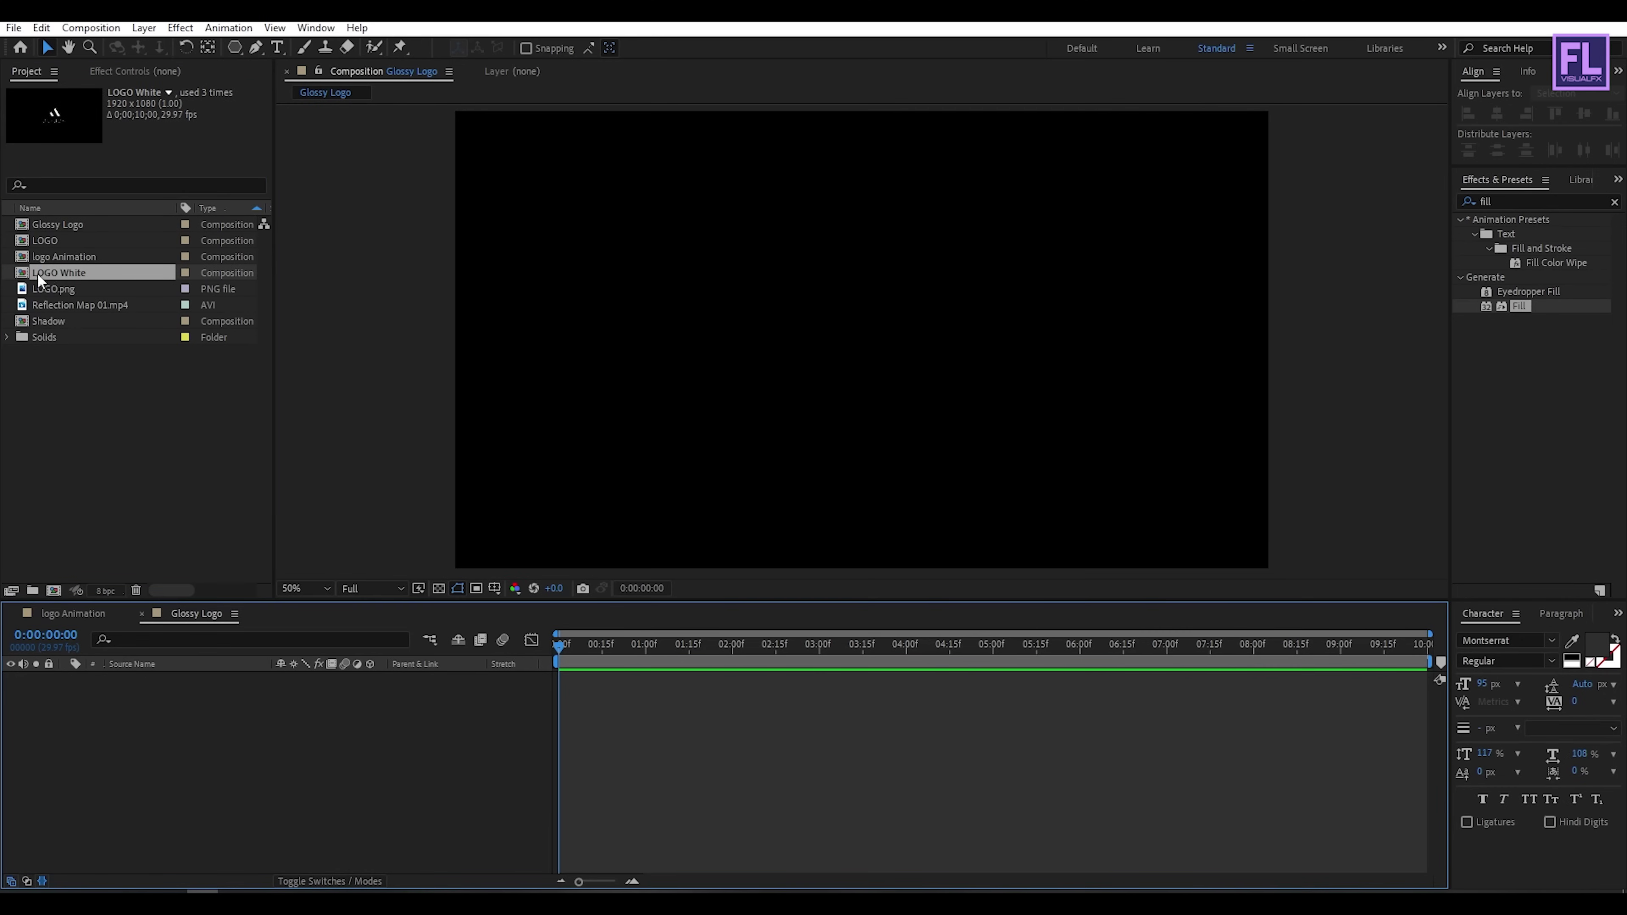
left_click_drag(56, 270, 158, 711)
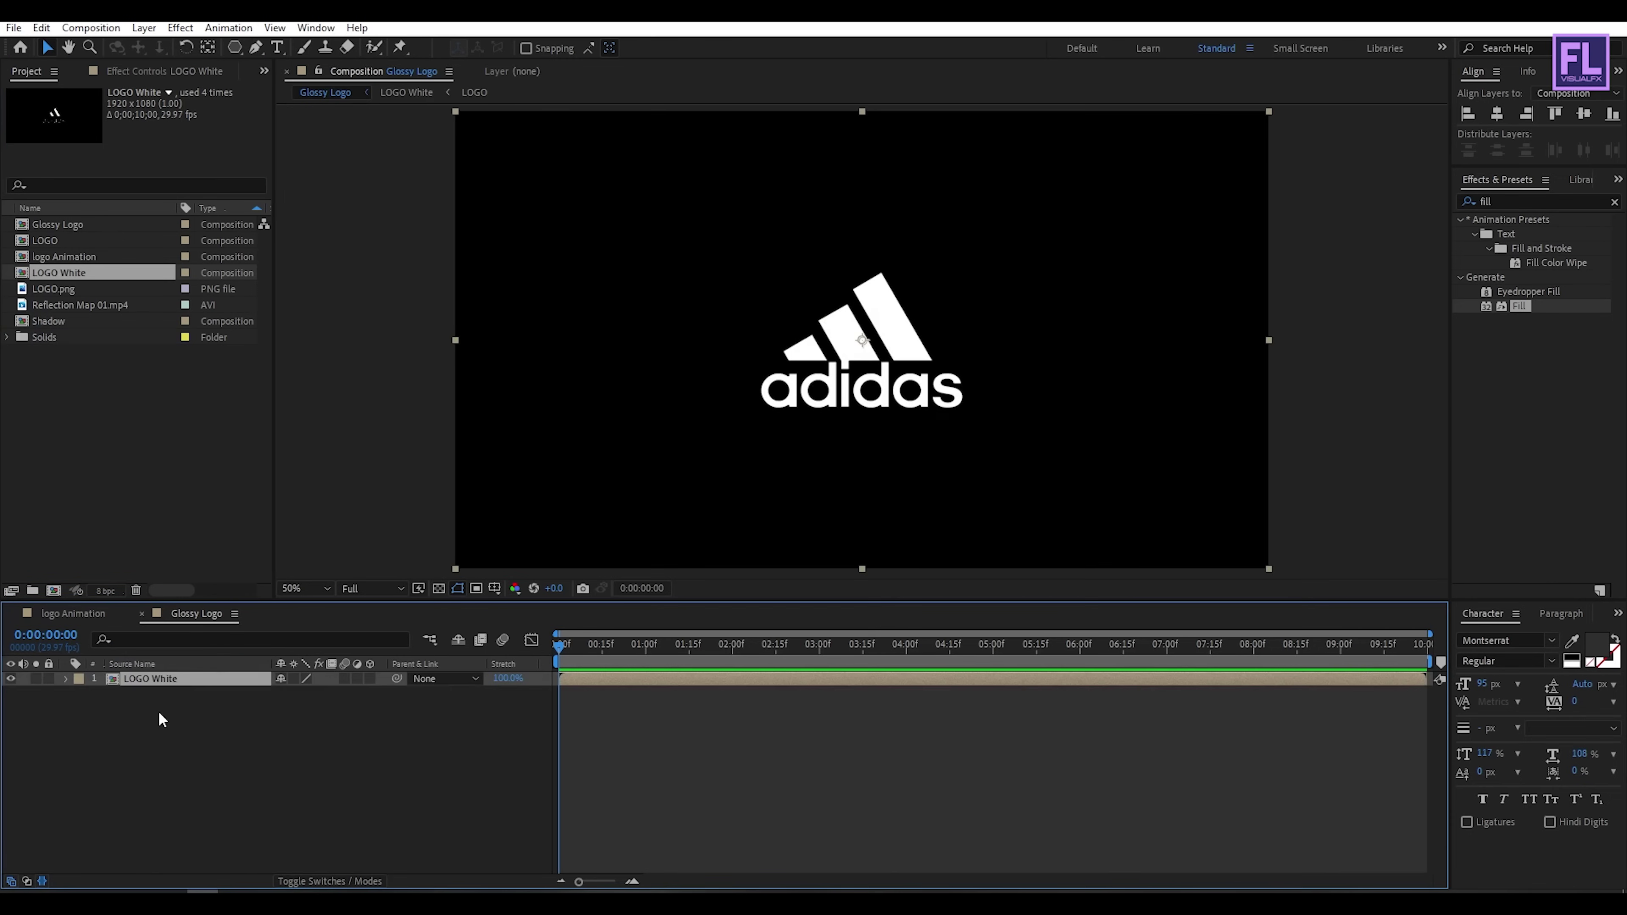
left_click(116, 416)
left_click(93, 305)
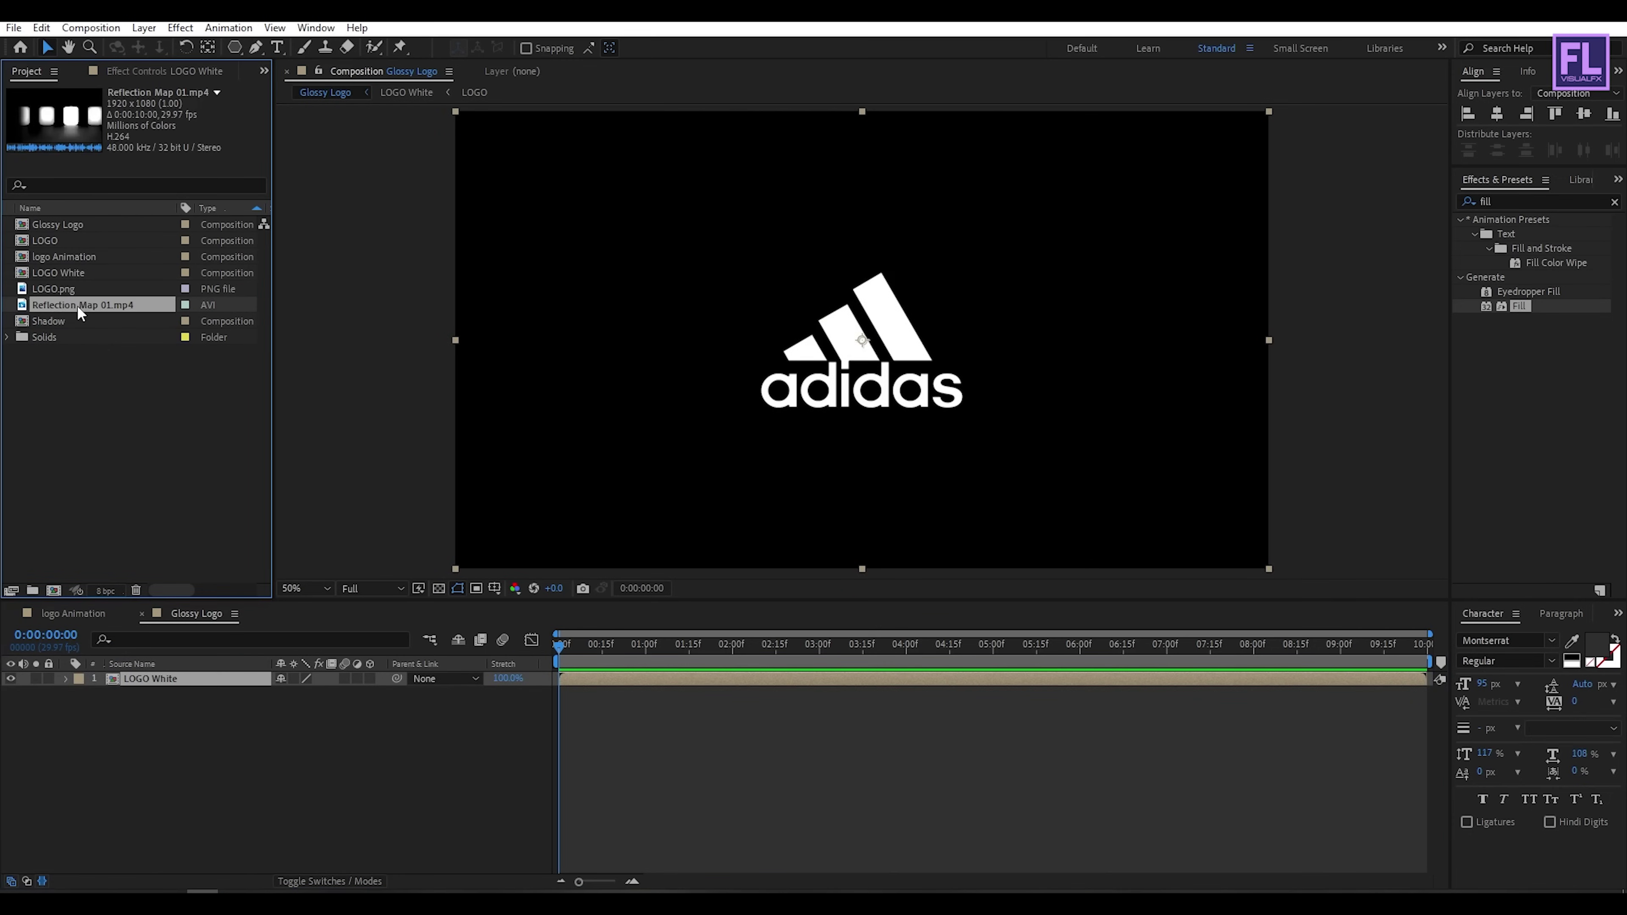
left_click_drag(79, 308, 160, 700)
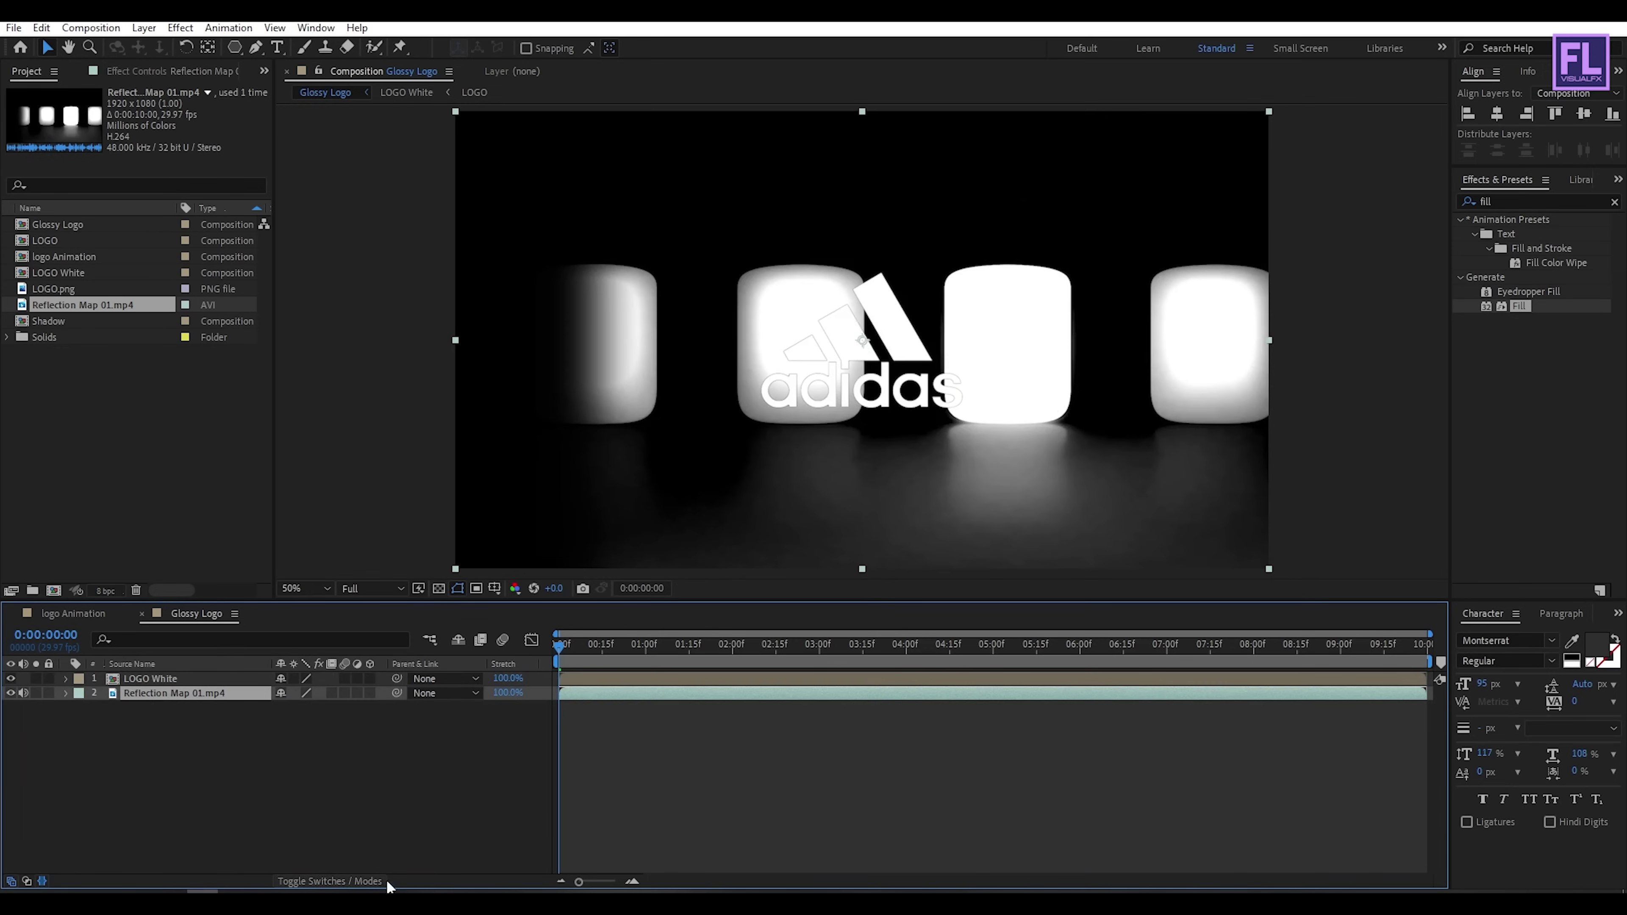
Step: Set the Reflection Map layer's track matte to Alpha Matte "LOGO White", scrub through it and return to the start
left_click(348, 878)
left_click(385, 694)
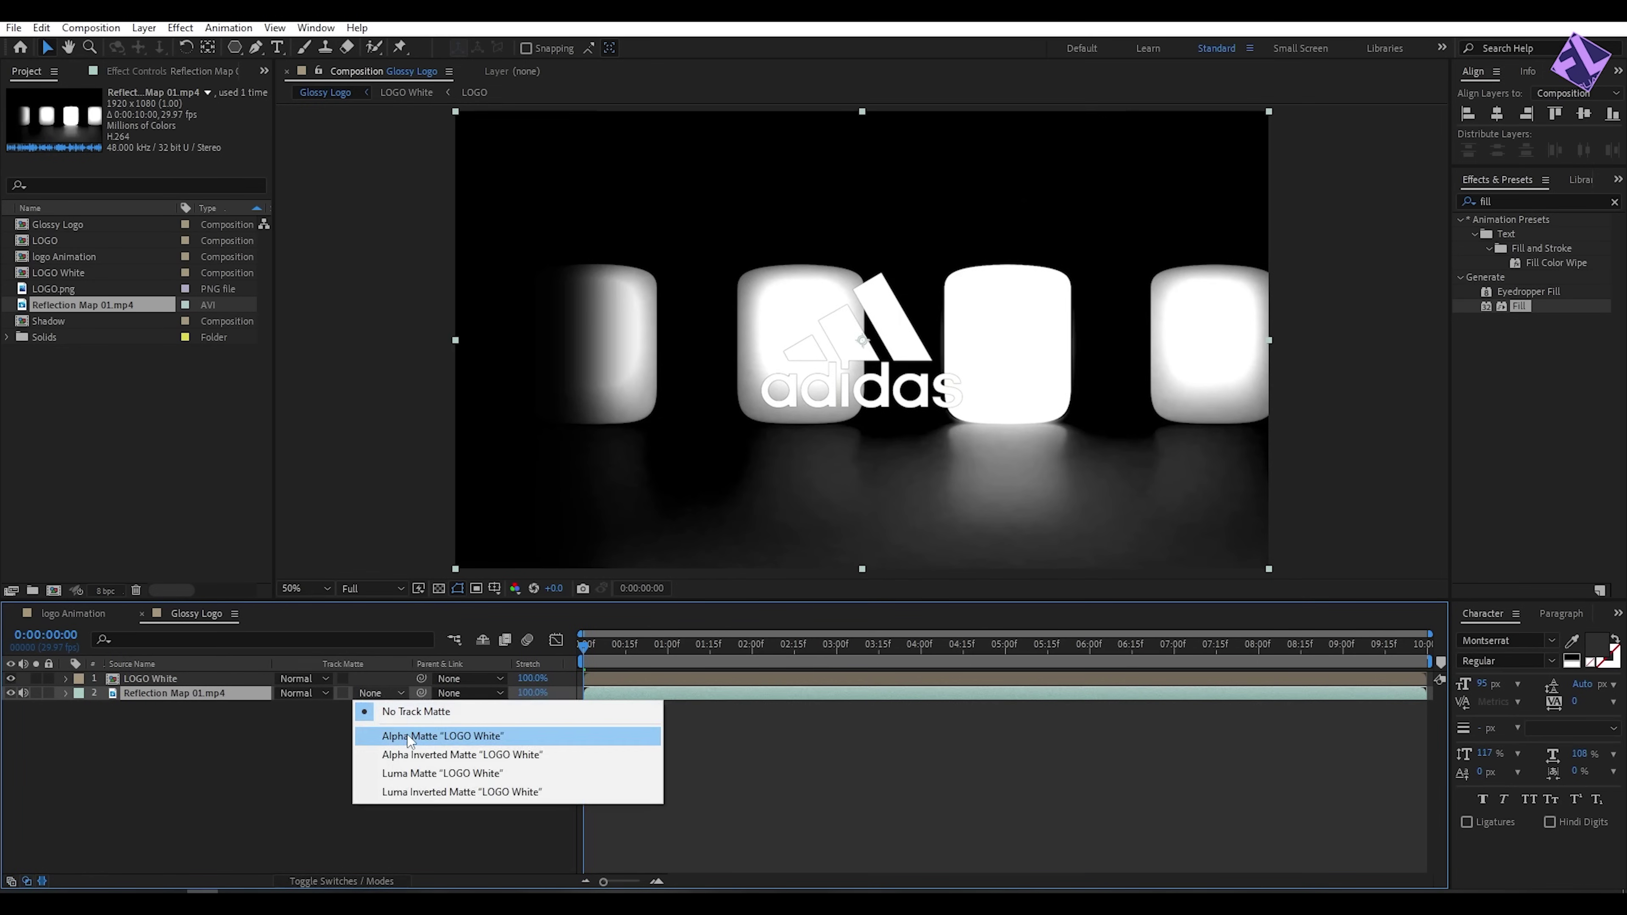
left_click(393, 737)
left_click(187, 695)
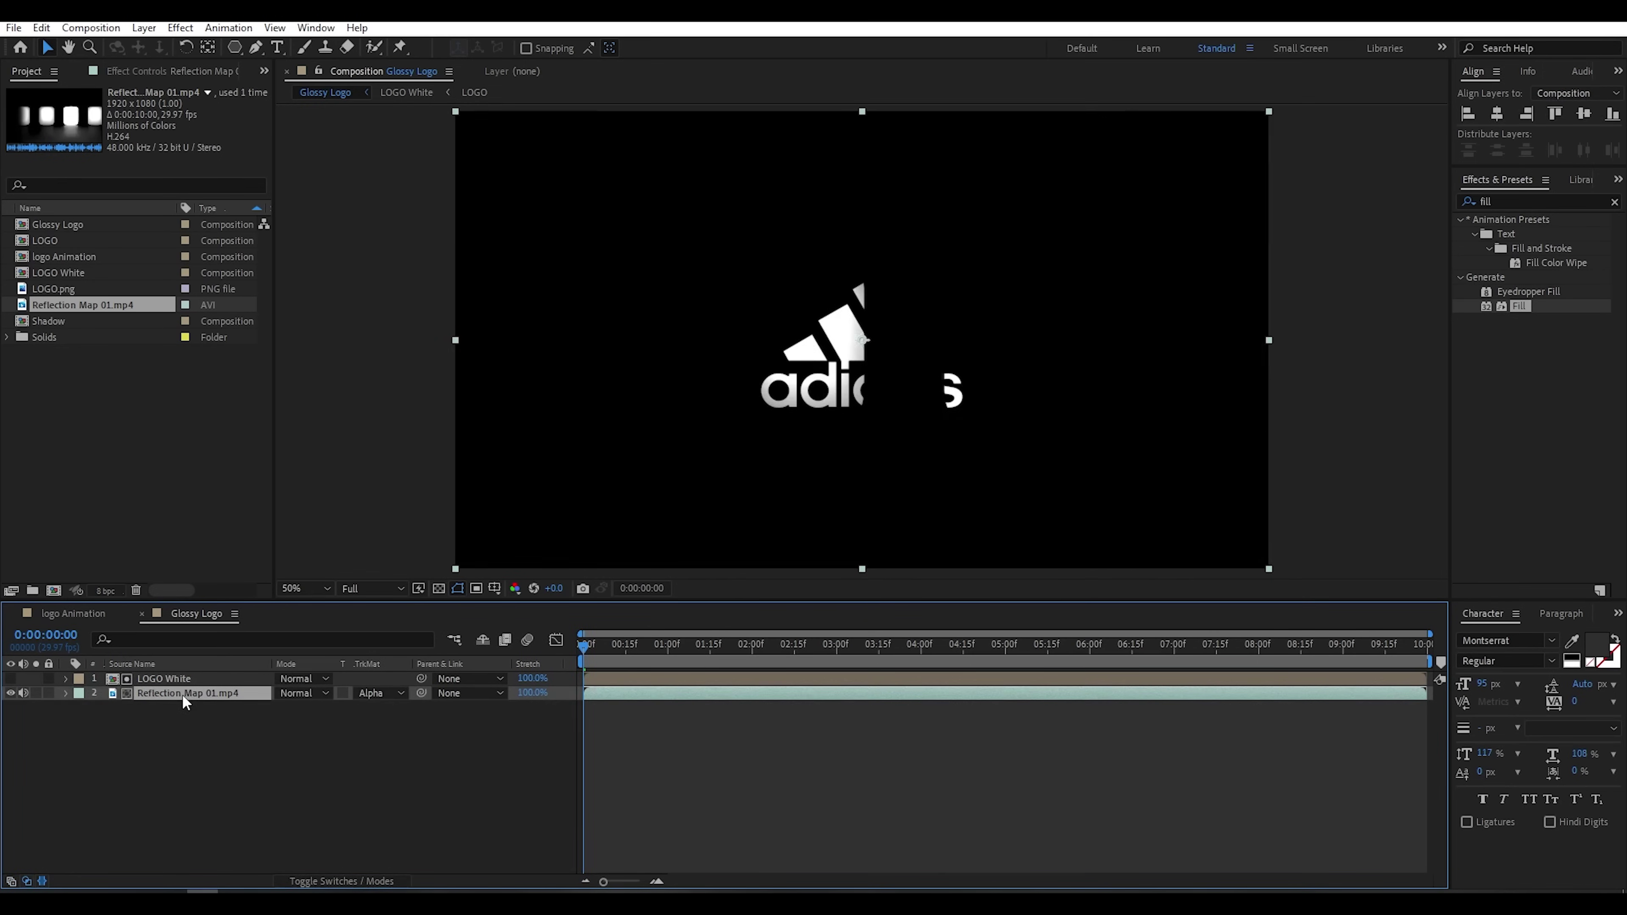
left_click_drag(614, 654, 698, 656)
key("Home")
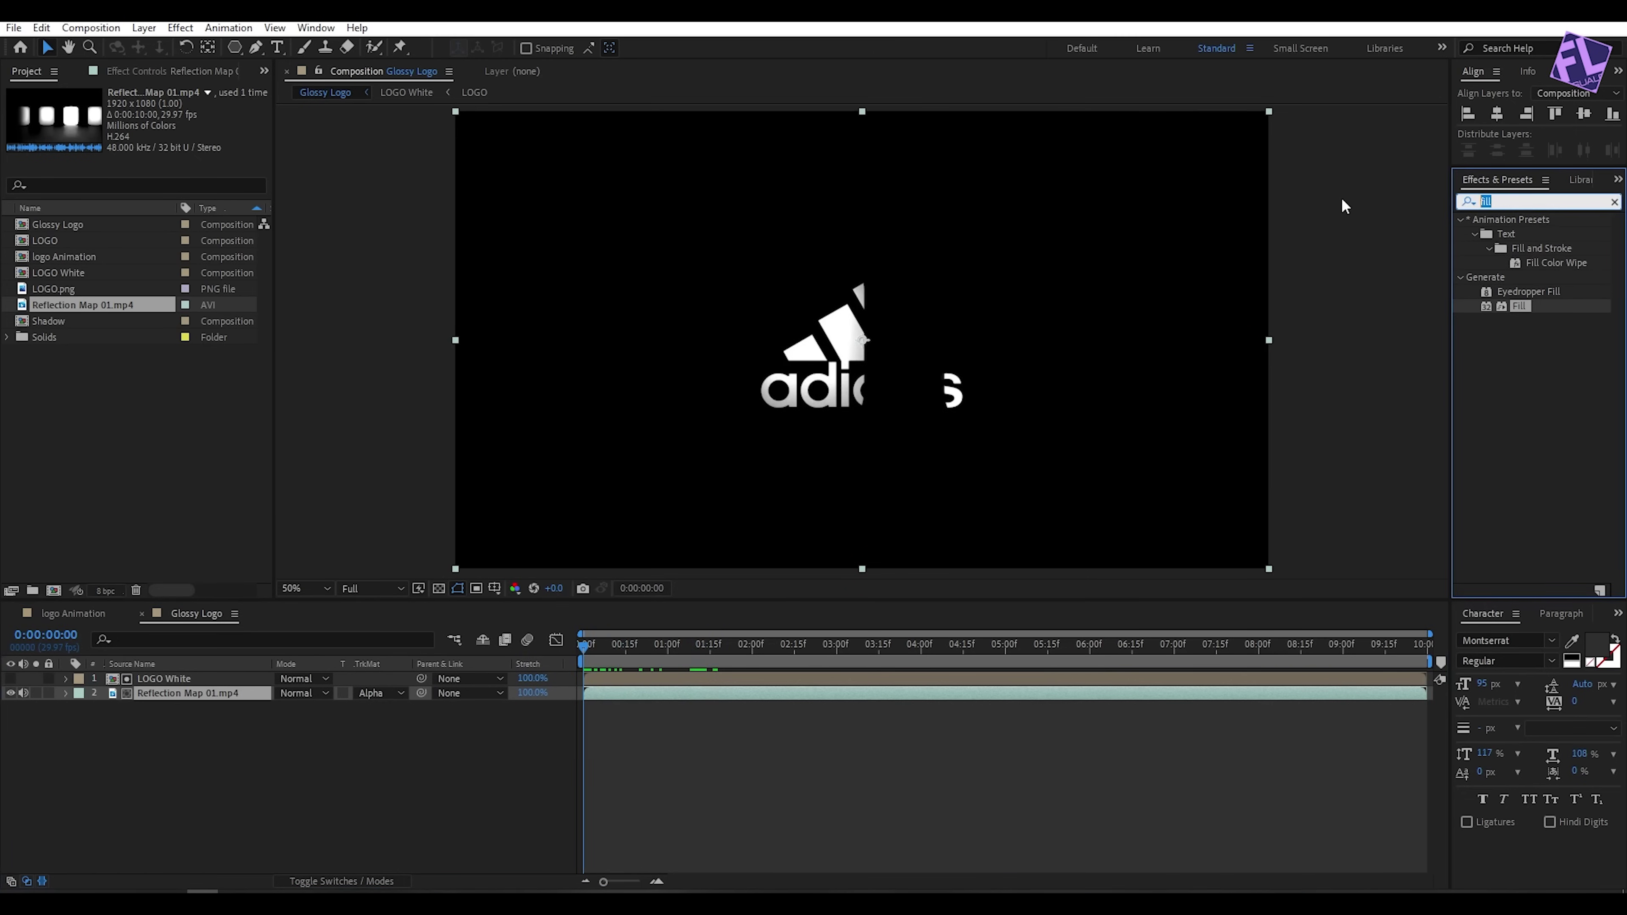
Step: Find the CC Glass effect and apply it to the Reflection Map layer
key("ctrl+a")
type("cc")
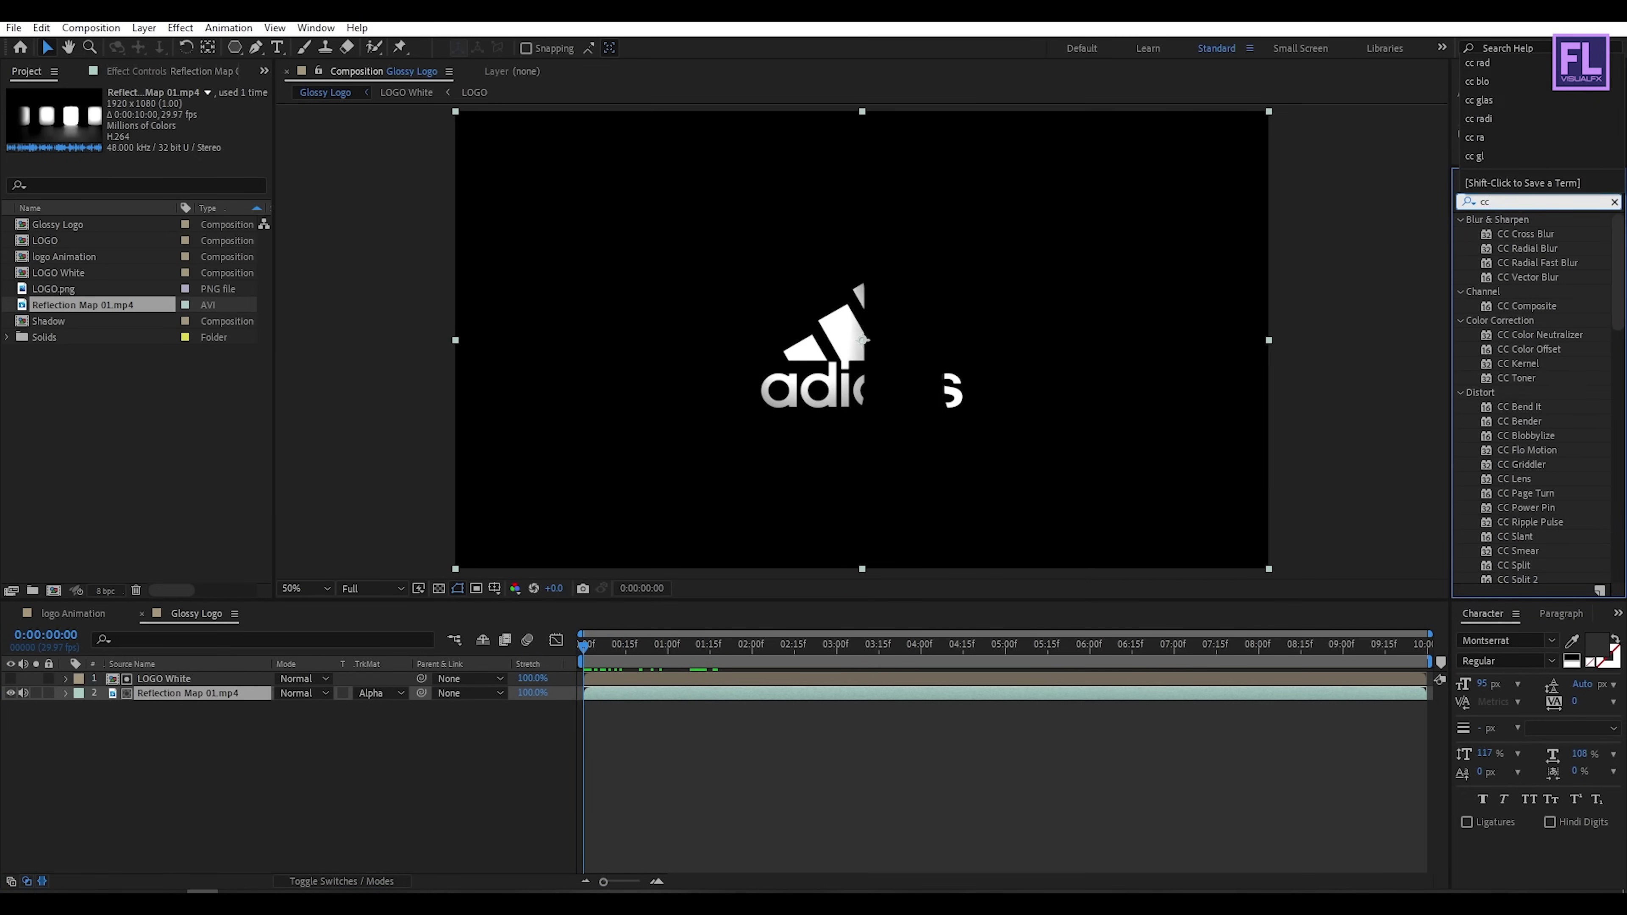
type(" glas")
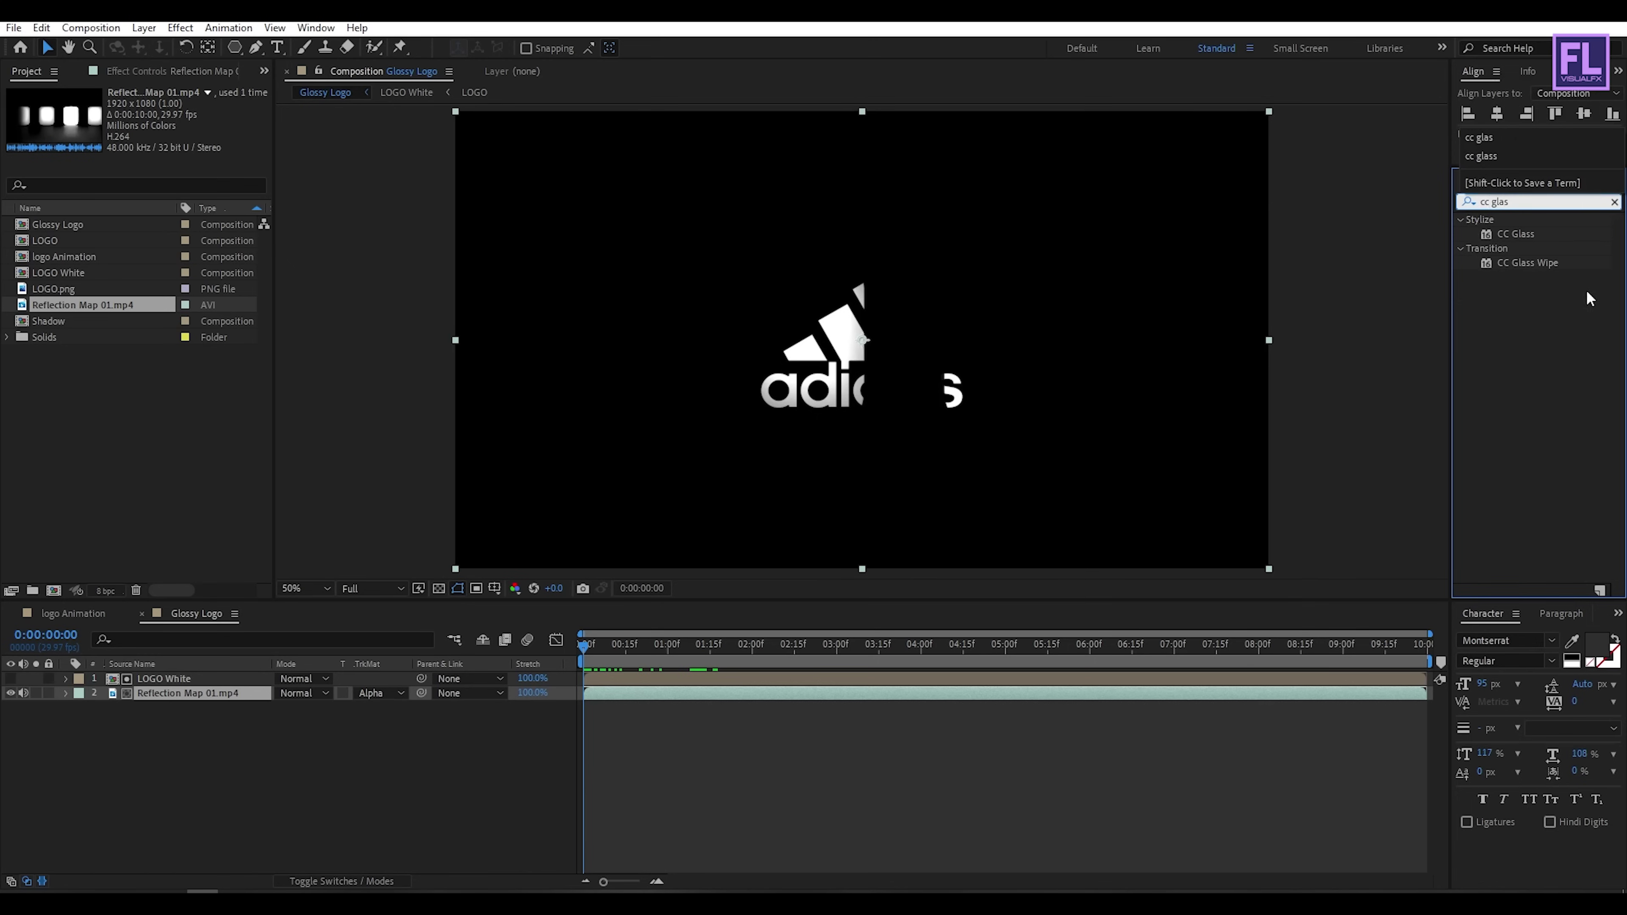
left_click(1518, 234)
left_click_drag(1519, 231, 207, 698)
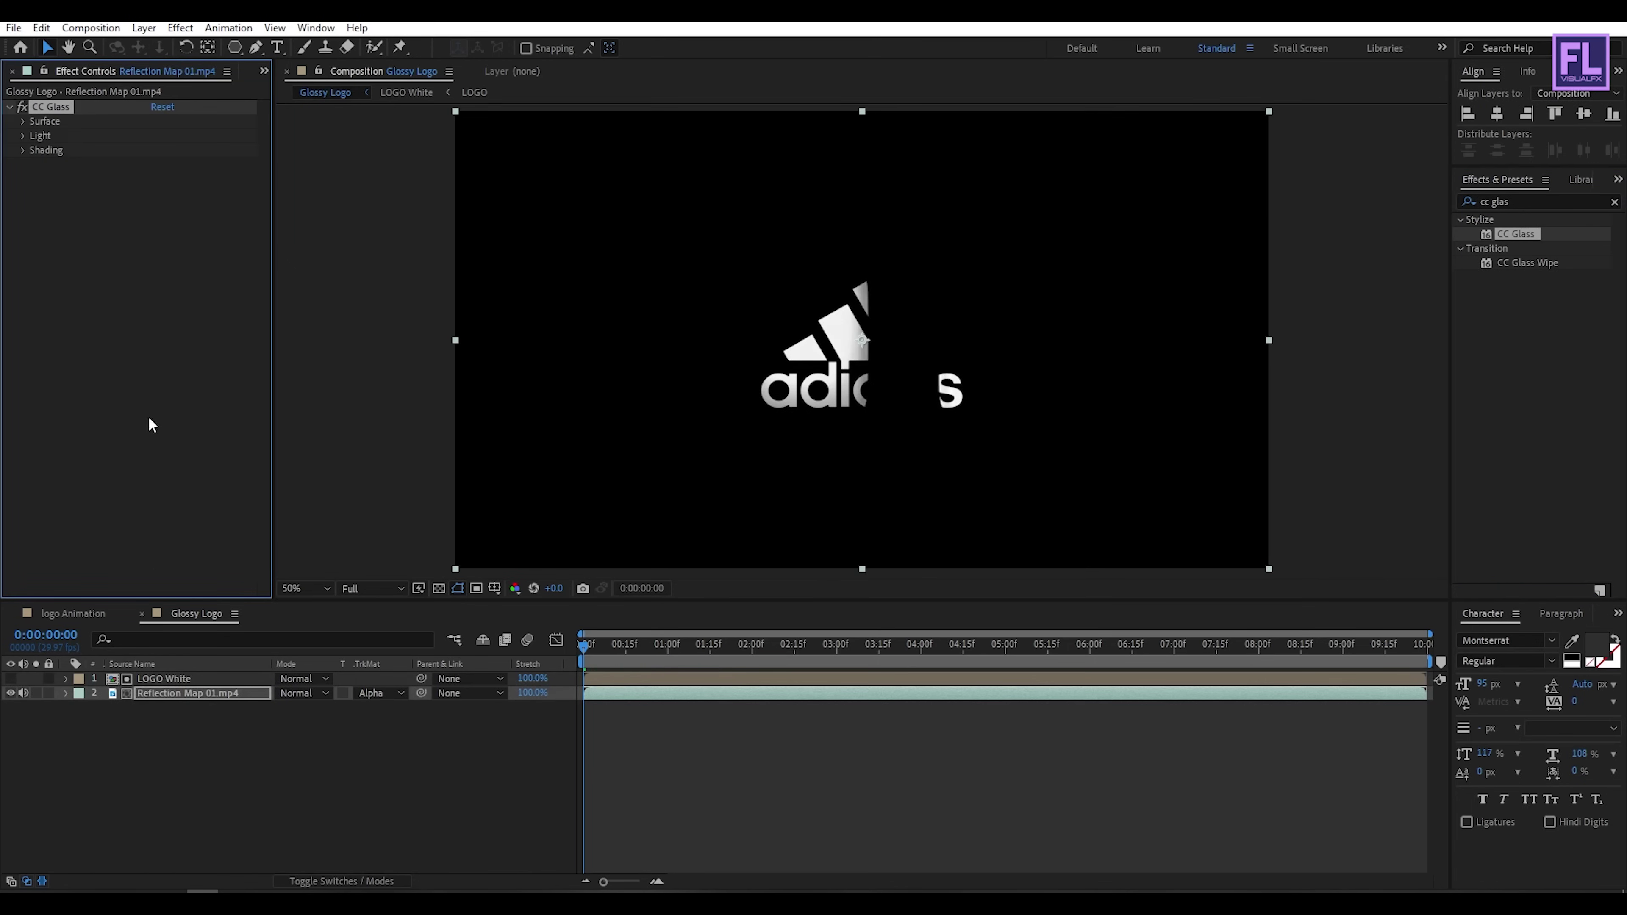
Step: Set CC Glass's surface bump map to LOGO White, with Softness 50, Height 100 and Displacement -160
left_click(23, 122)
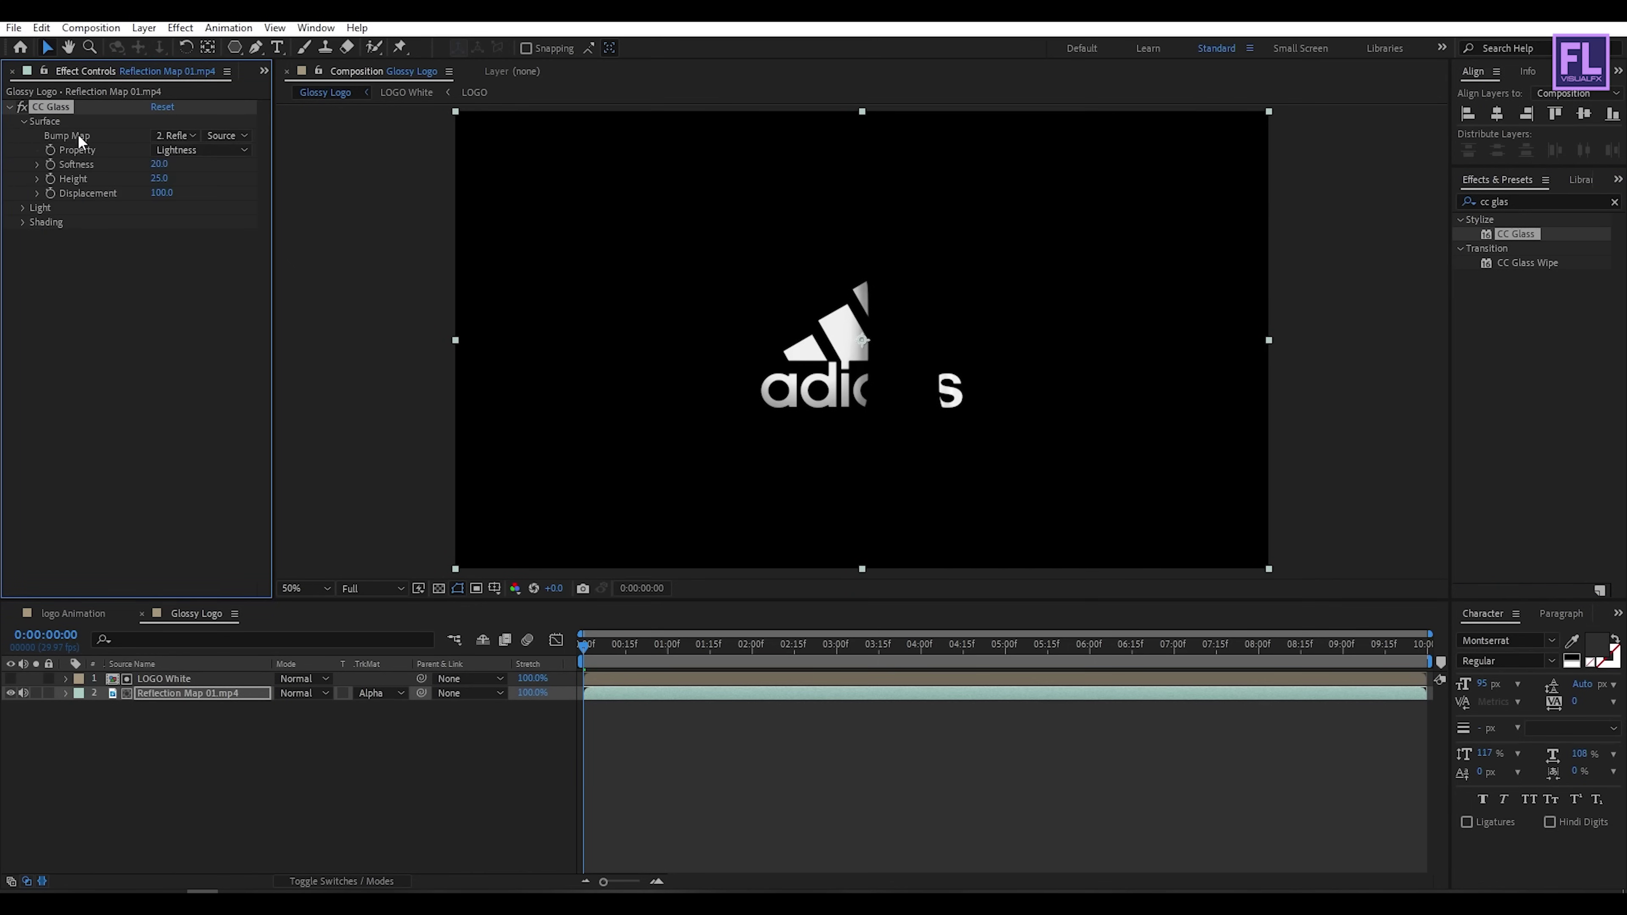
left_click(166, 135)
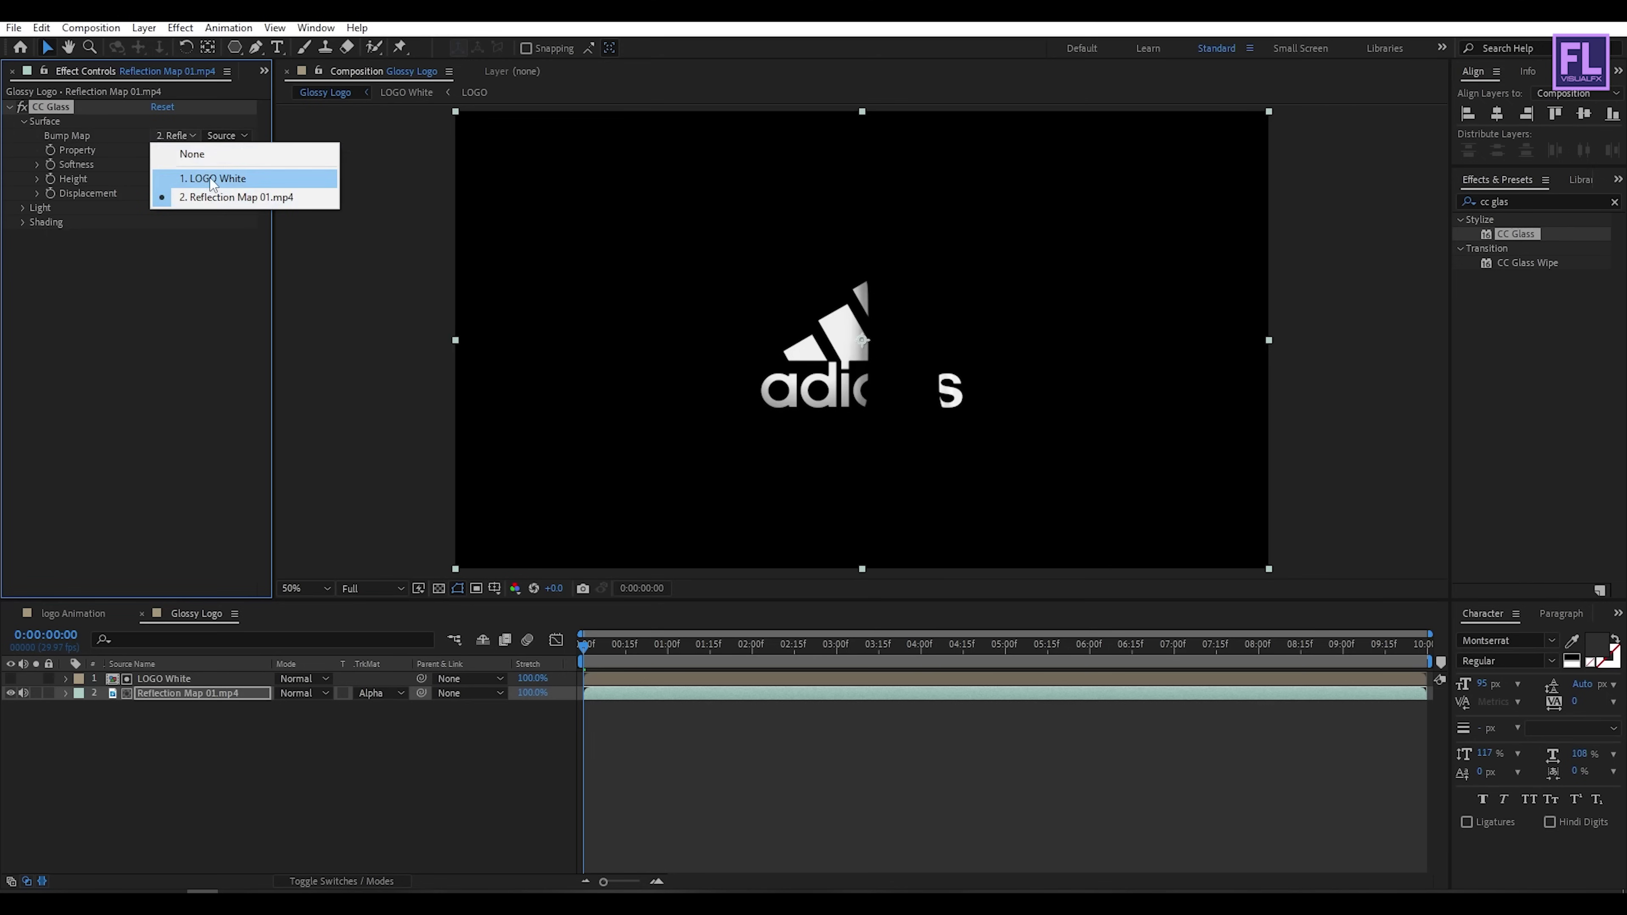
left_click(209, 178)
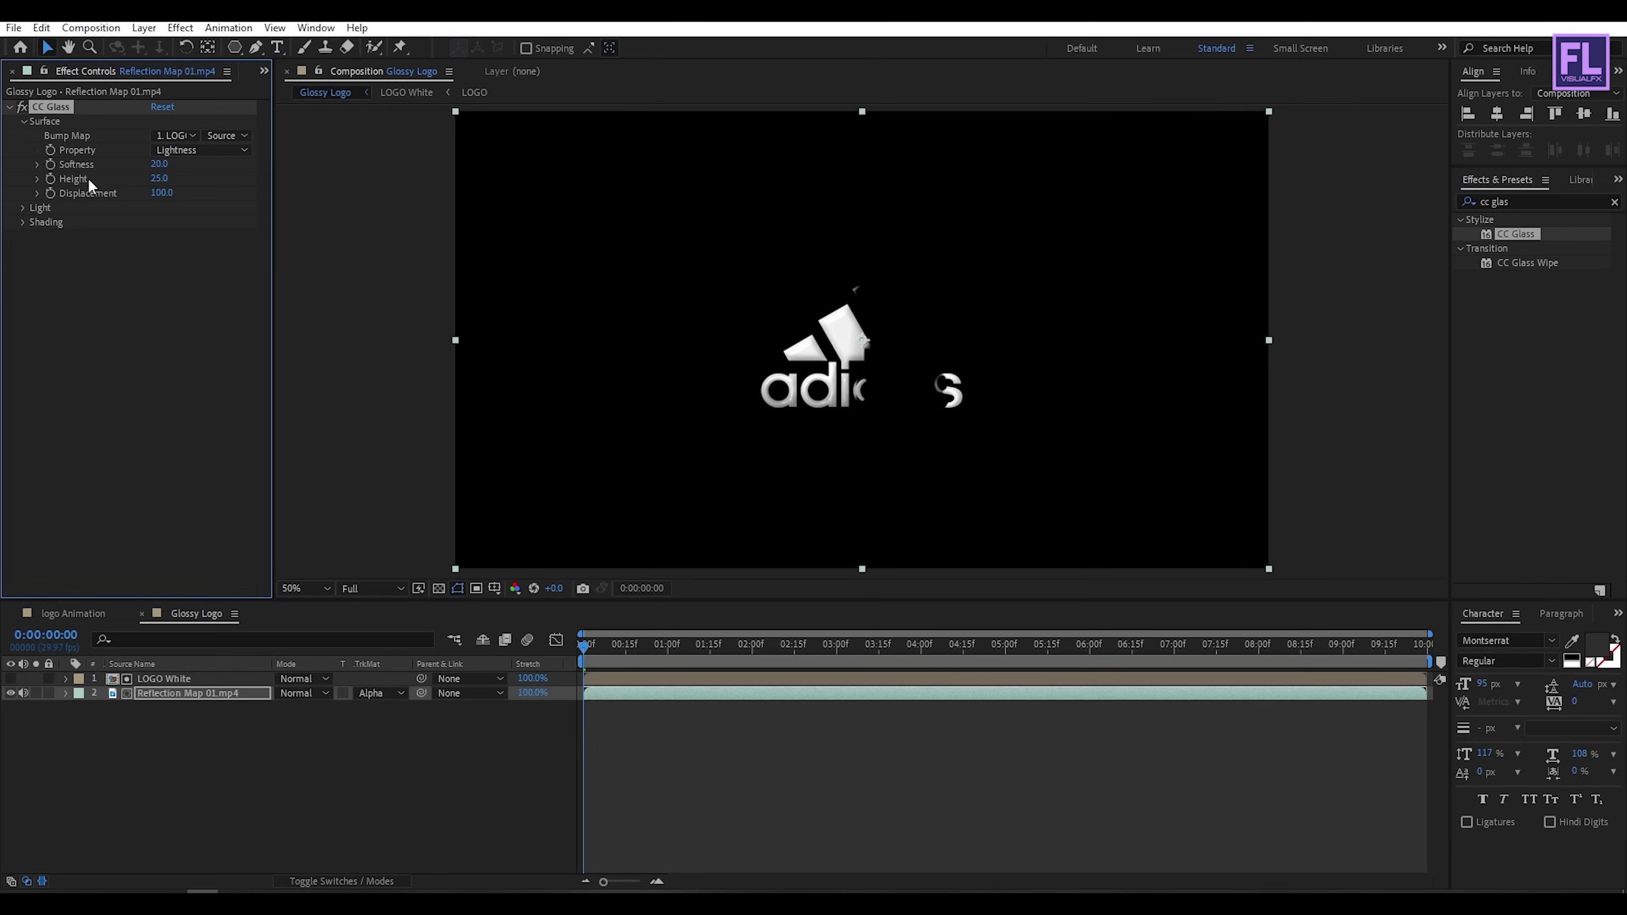
left_click(158, 164)
type("50")
key("Tab")
type("10")
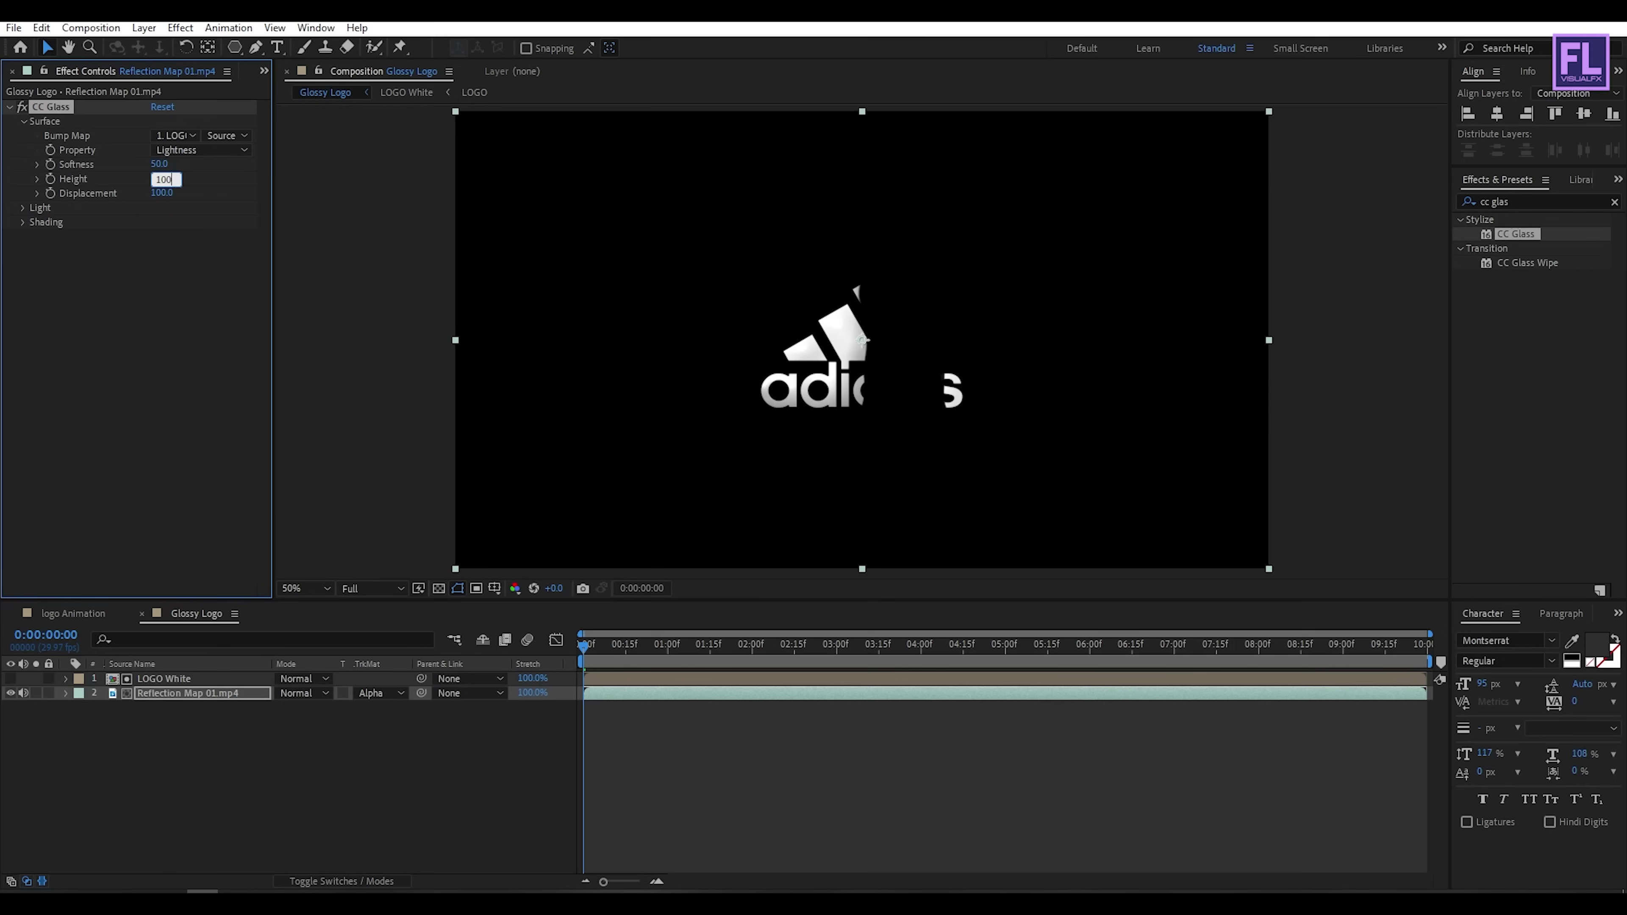
type("0")
key("Tab")
type("-1")
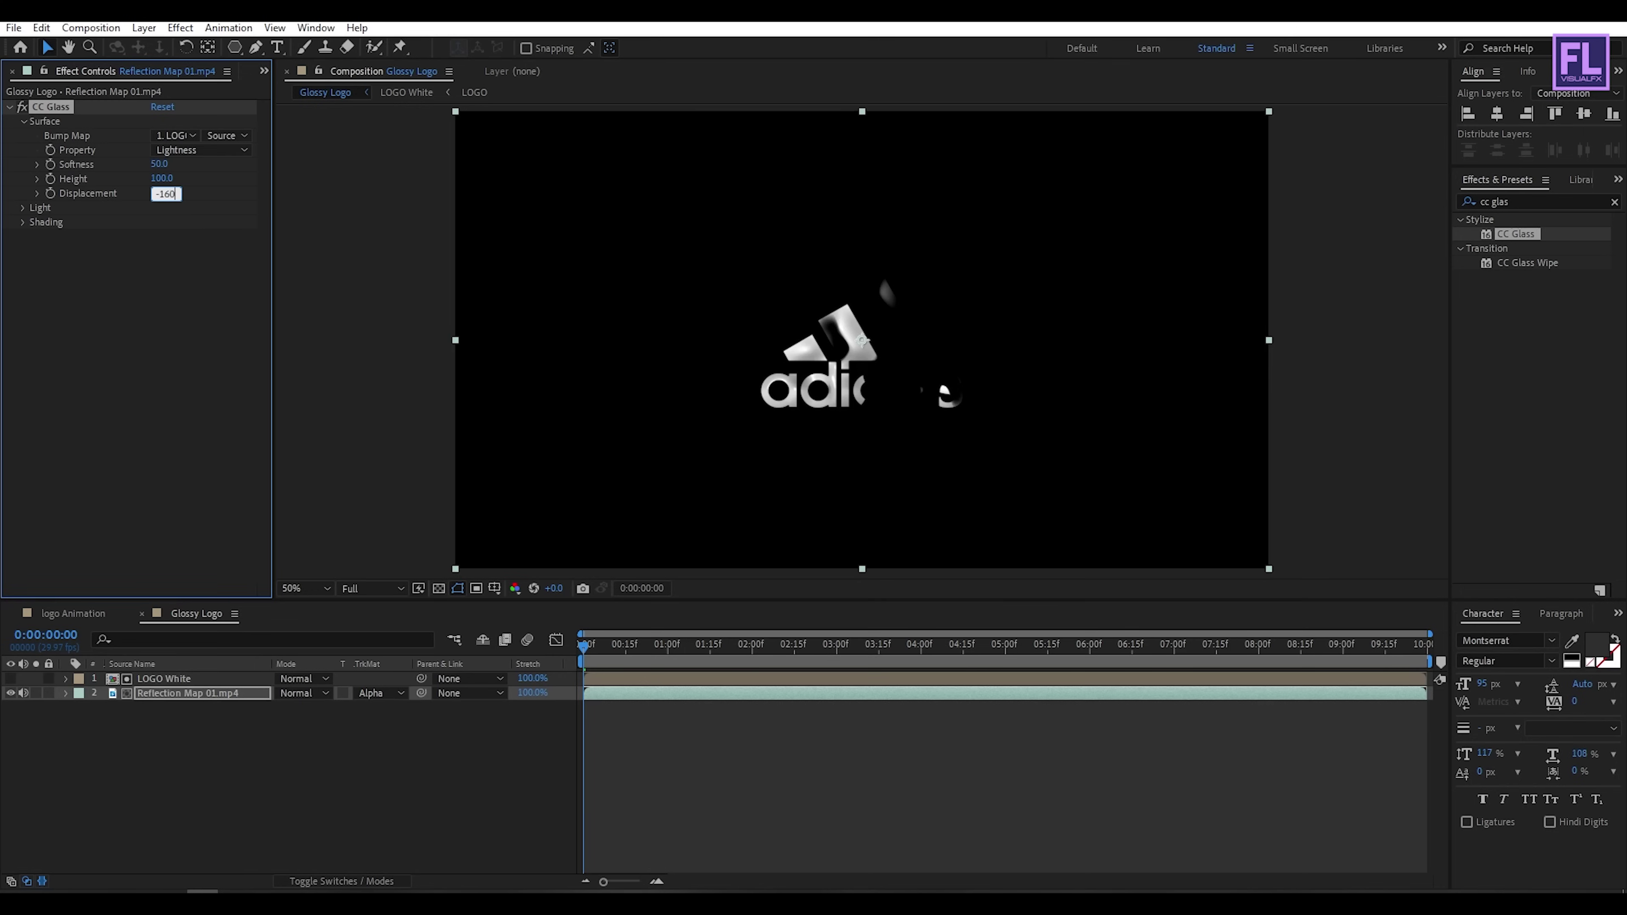
left_click(112, 293)
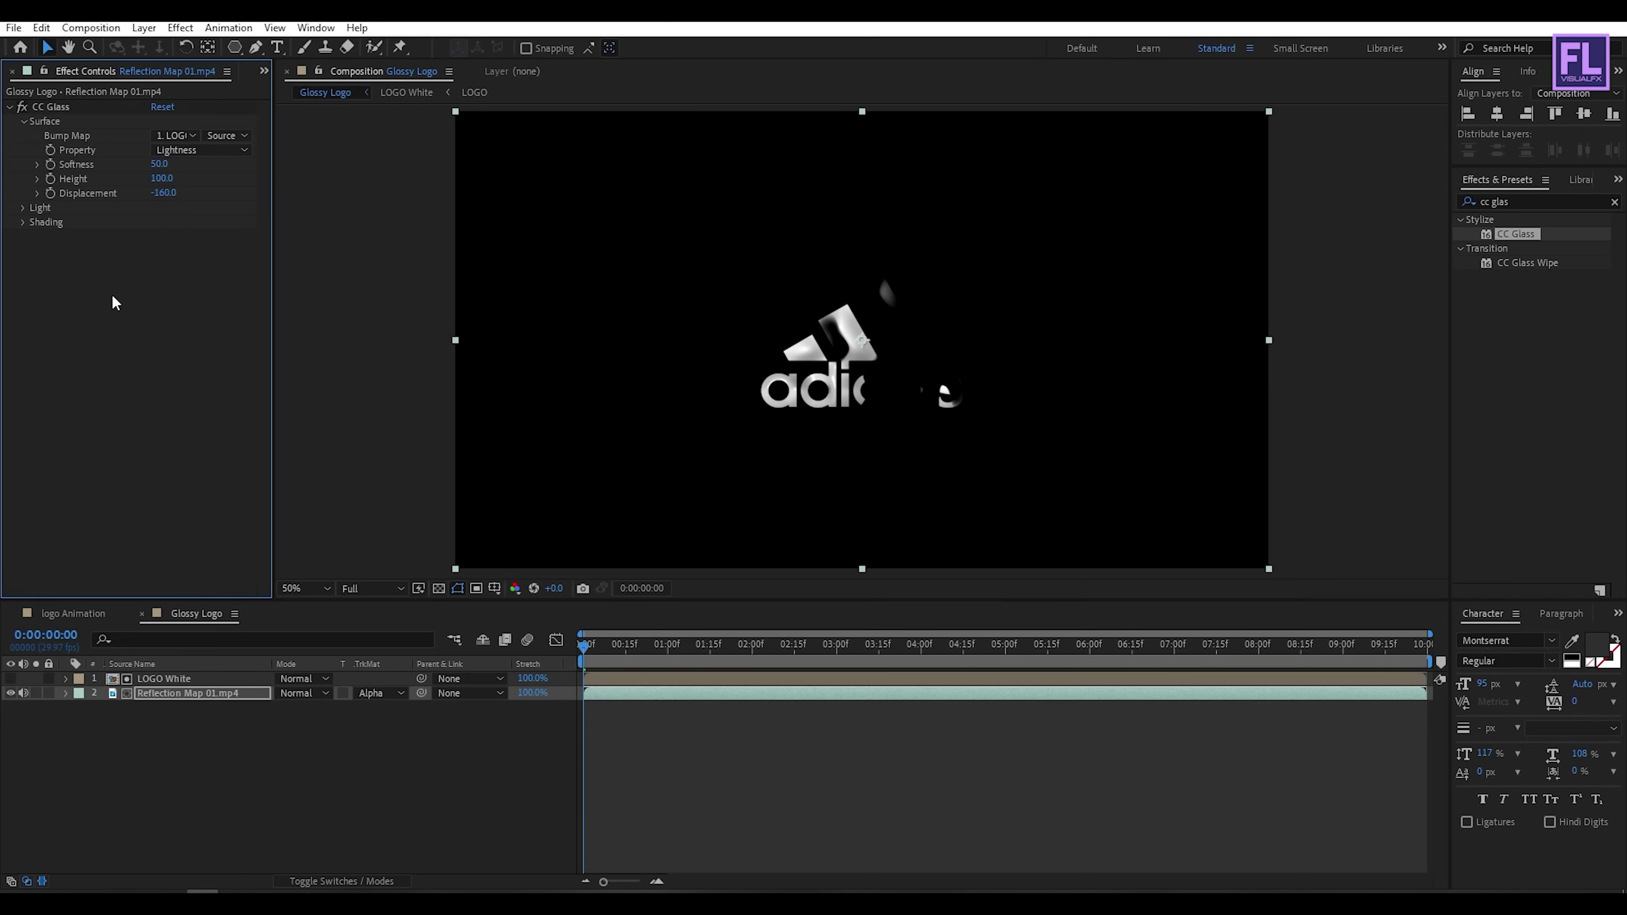
Step: Switch CC Glass's light type to Point Light and set Light Height to 100
left_click(23, 209)
left_click(170, 264)
left_click(199, 305)
left_click(160, 280)
type("100")
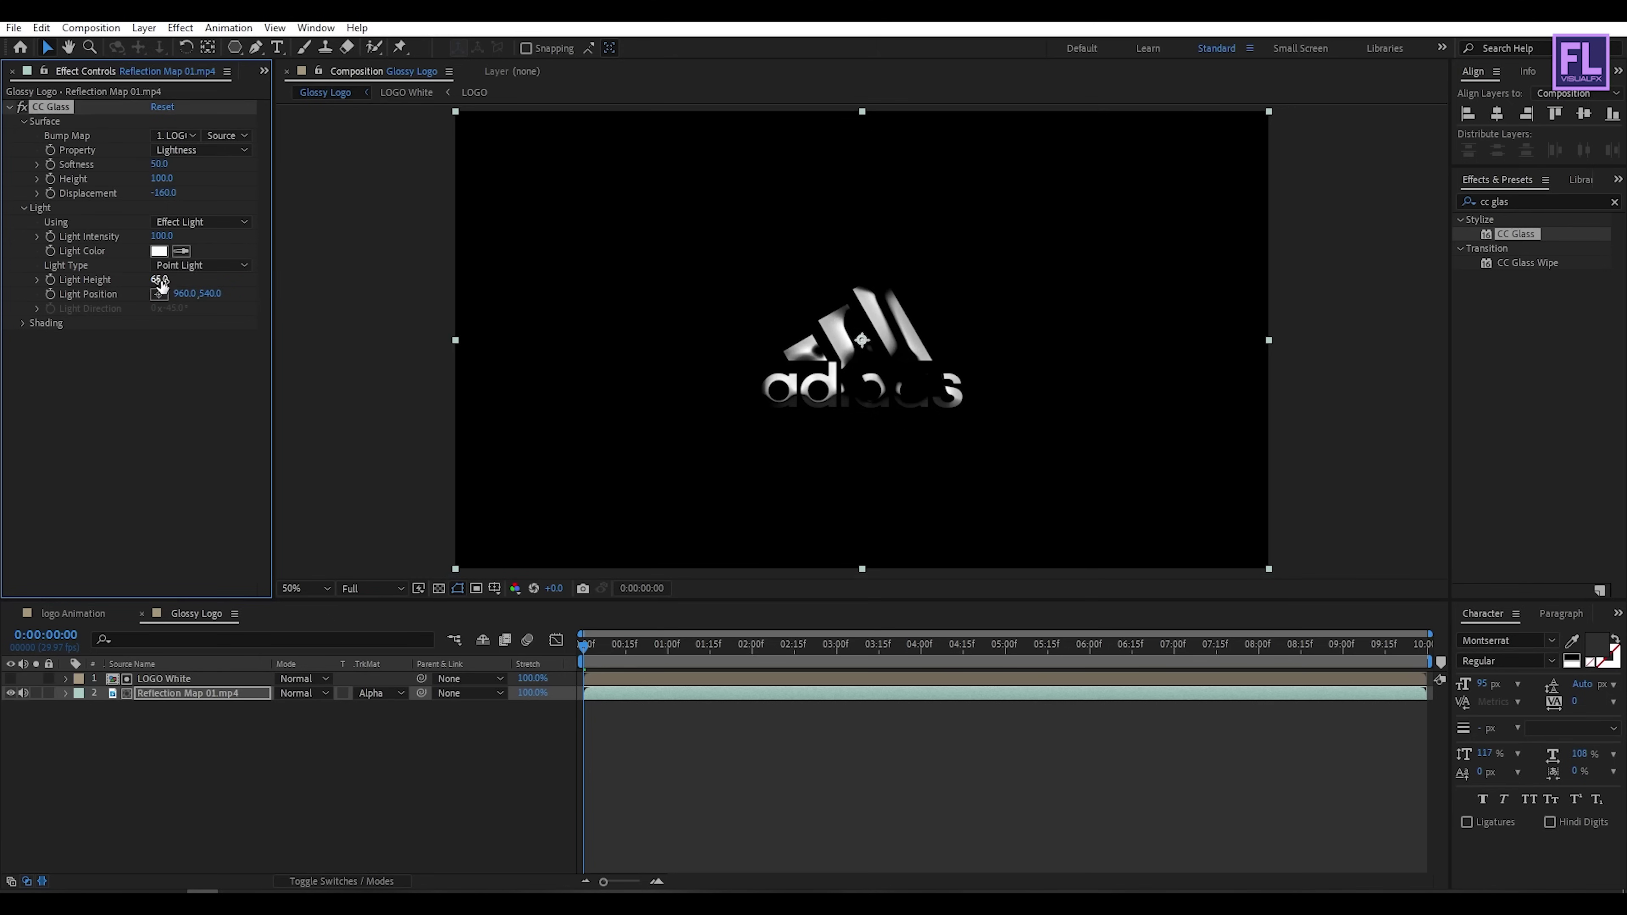
key("Return")
Step: Find the CC Blobbylize effect and apply it to the Reflection Map layer below CC Glass
left_click(1528, 202)
type("c")
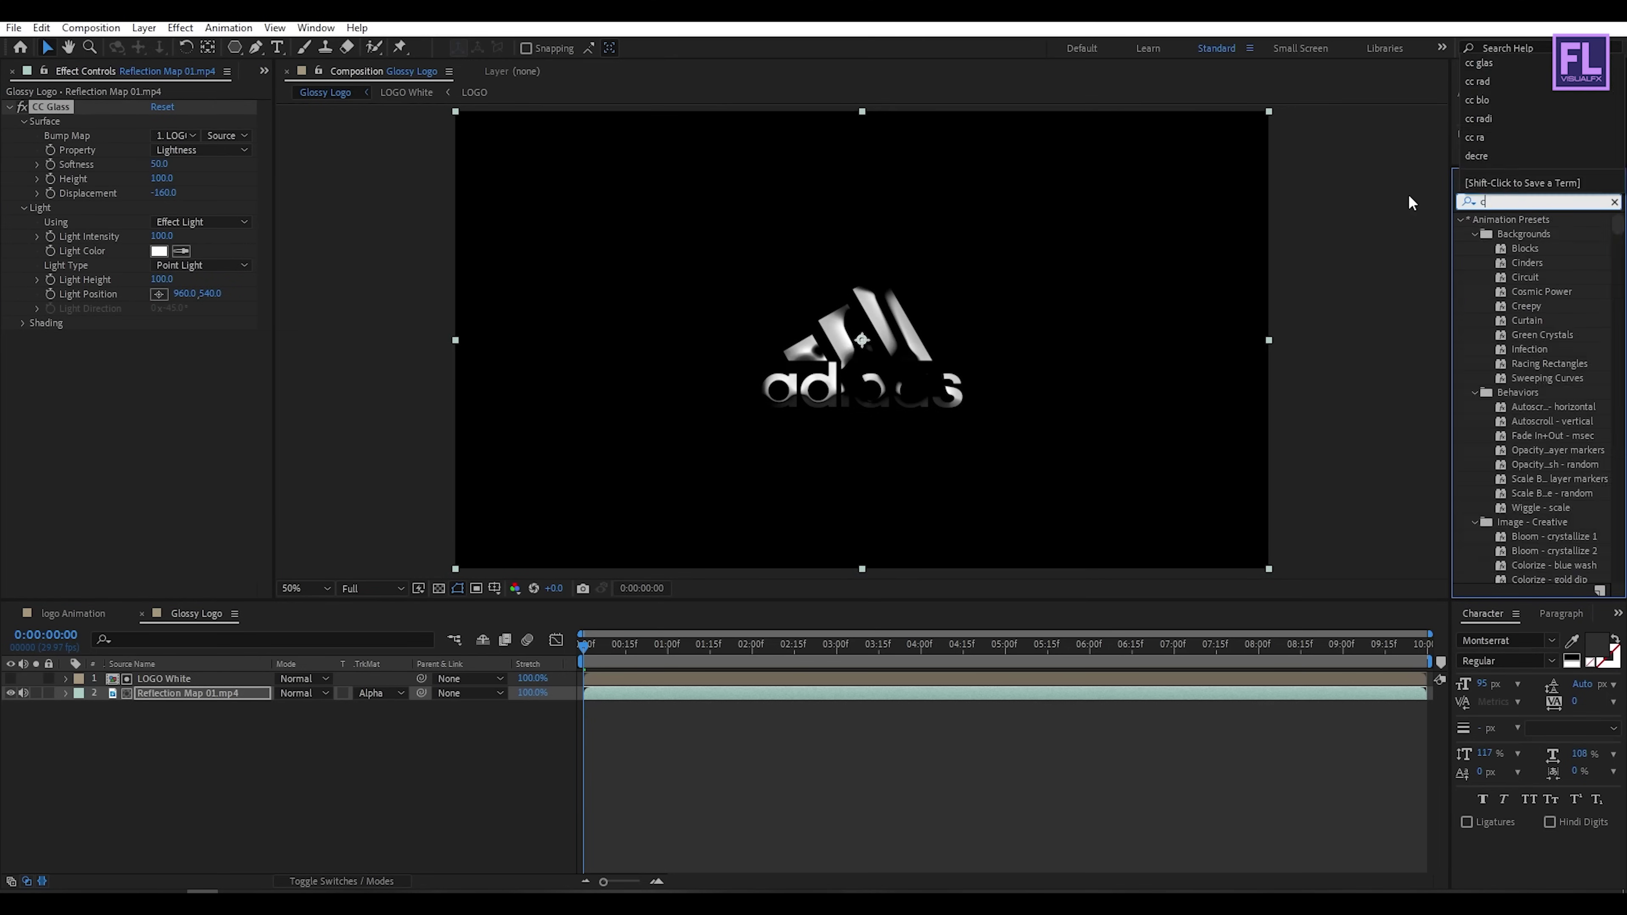
type("c blo")
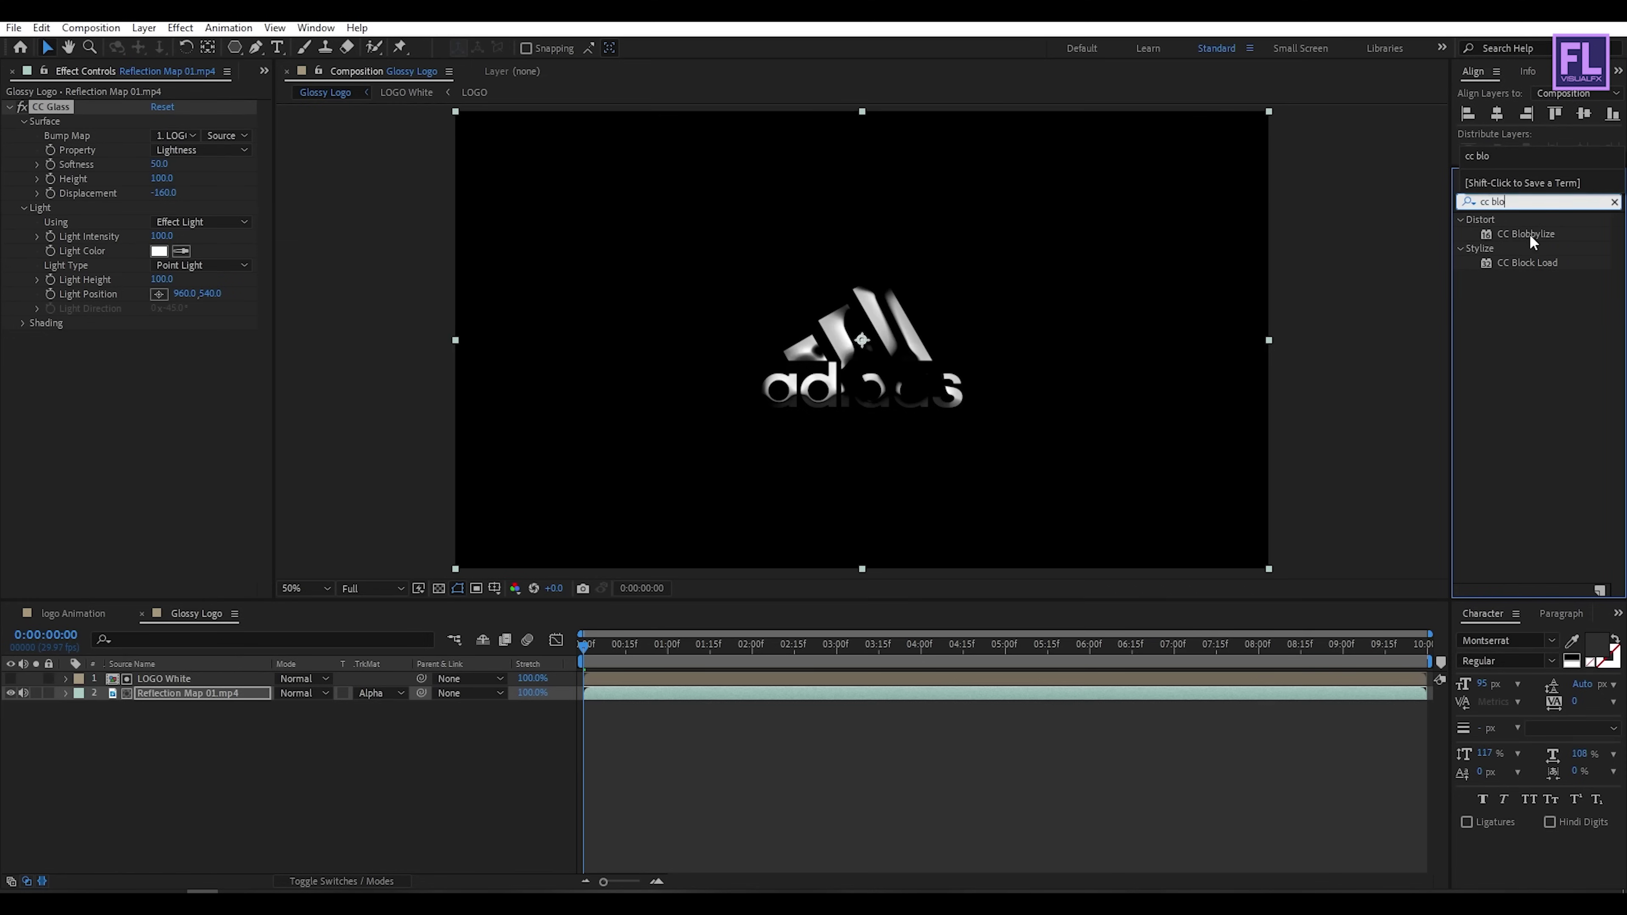
left_click(1535, 235)
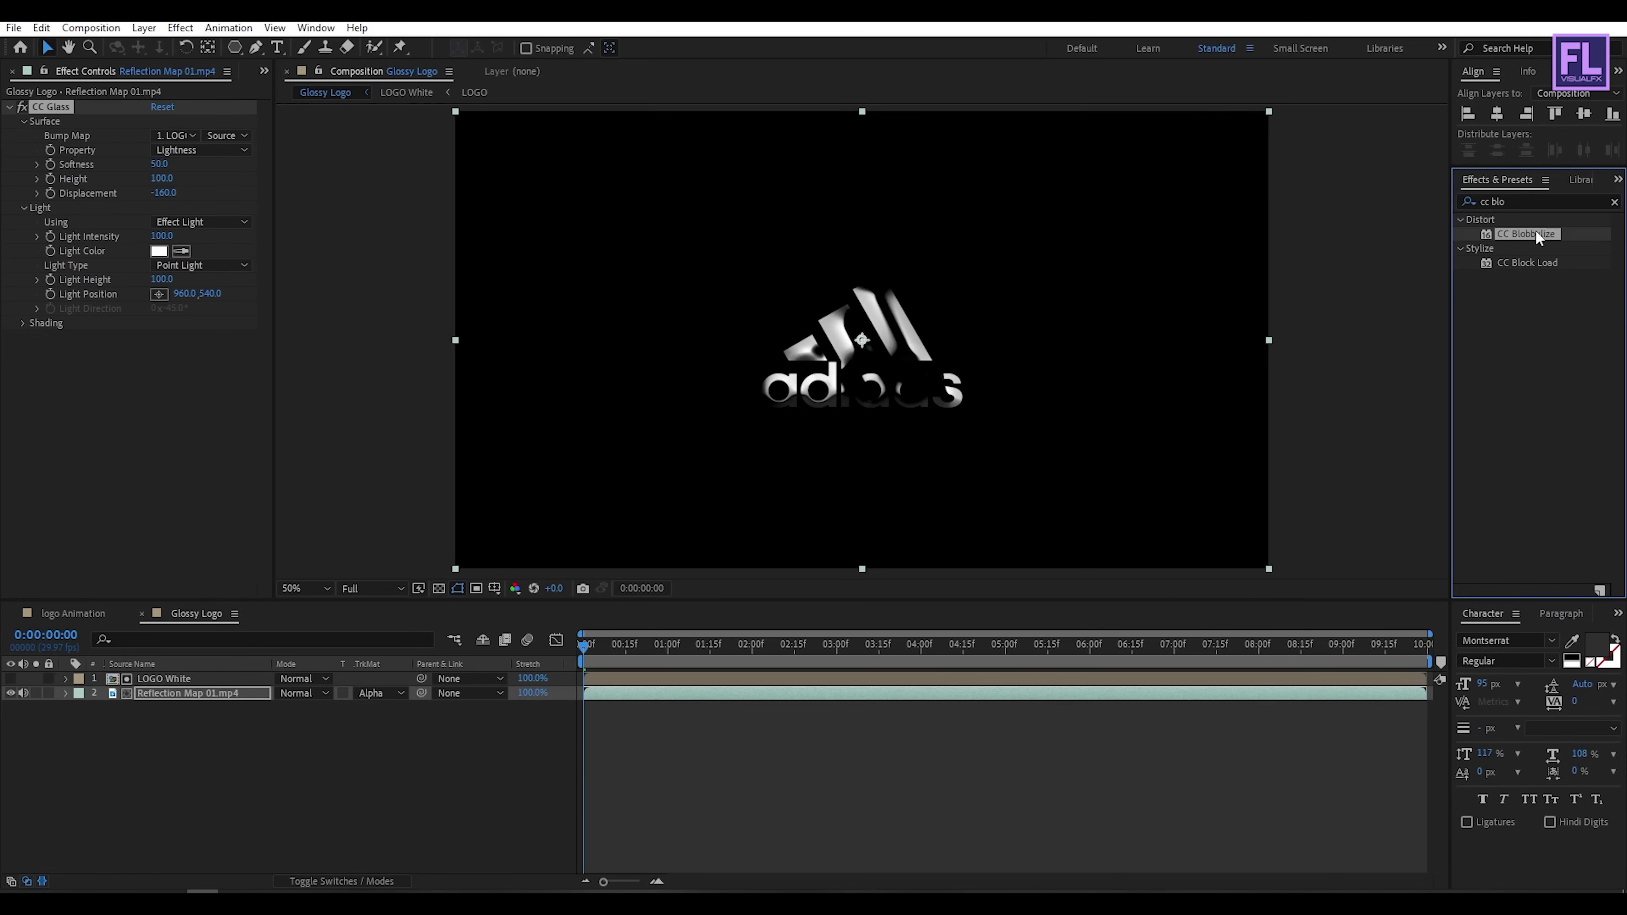
left_click_drag(1535, 236, 196, 392)
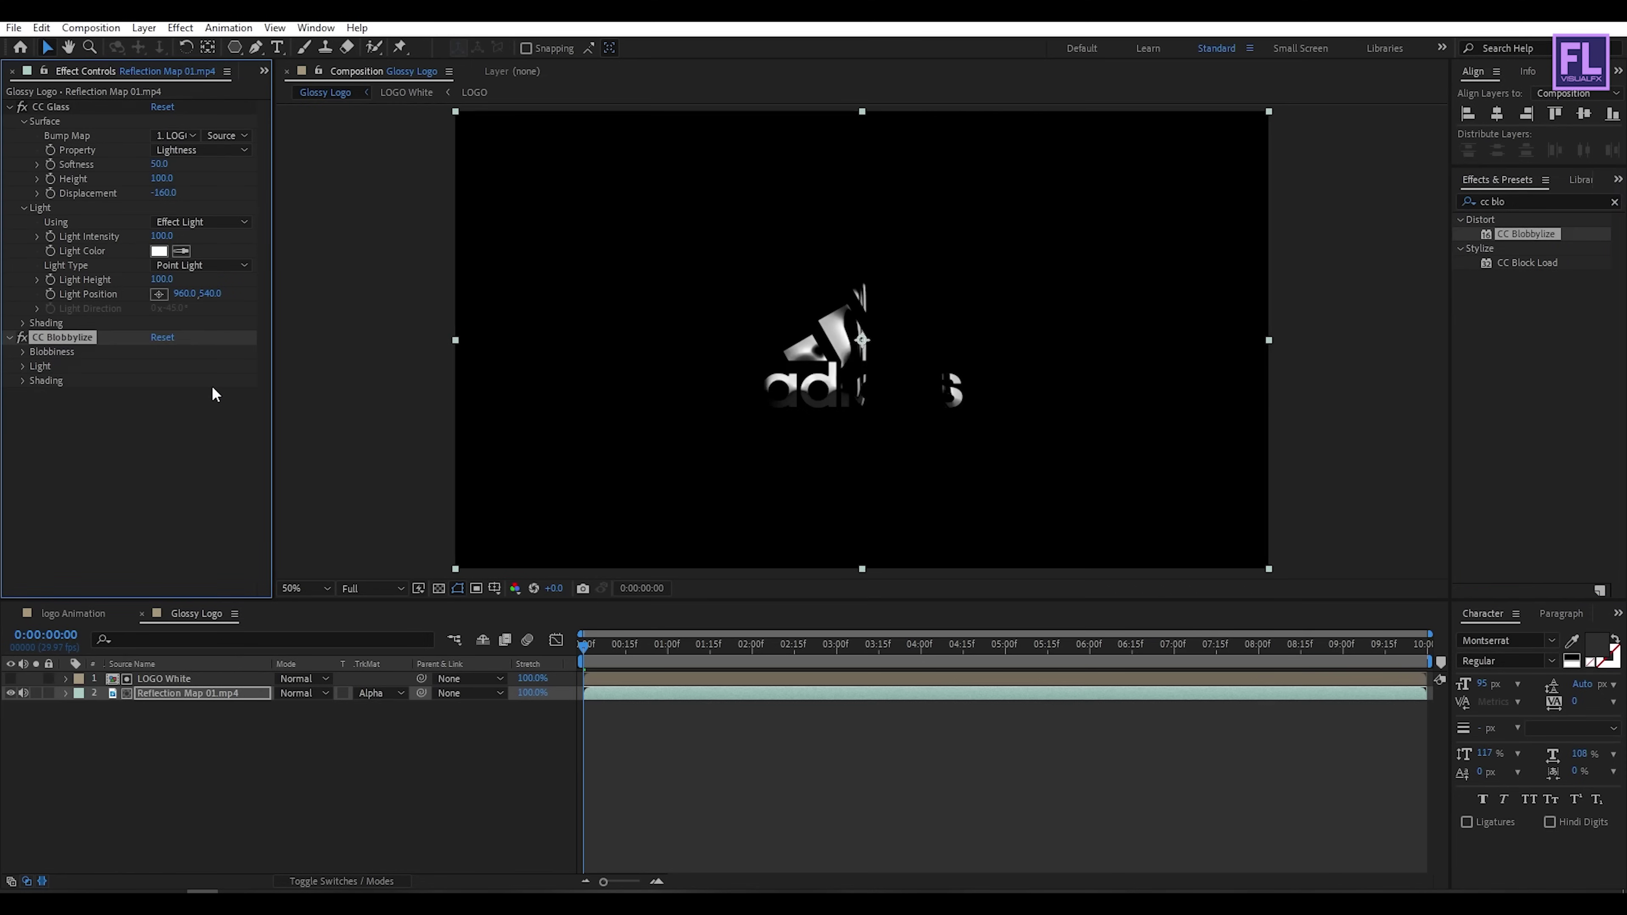
Step: Set CC Blobbylize's blob layer to LOGO White, Softness to 15 and Cut Away to 45, and scrub through the result
left_click(23, 352)
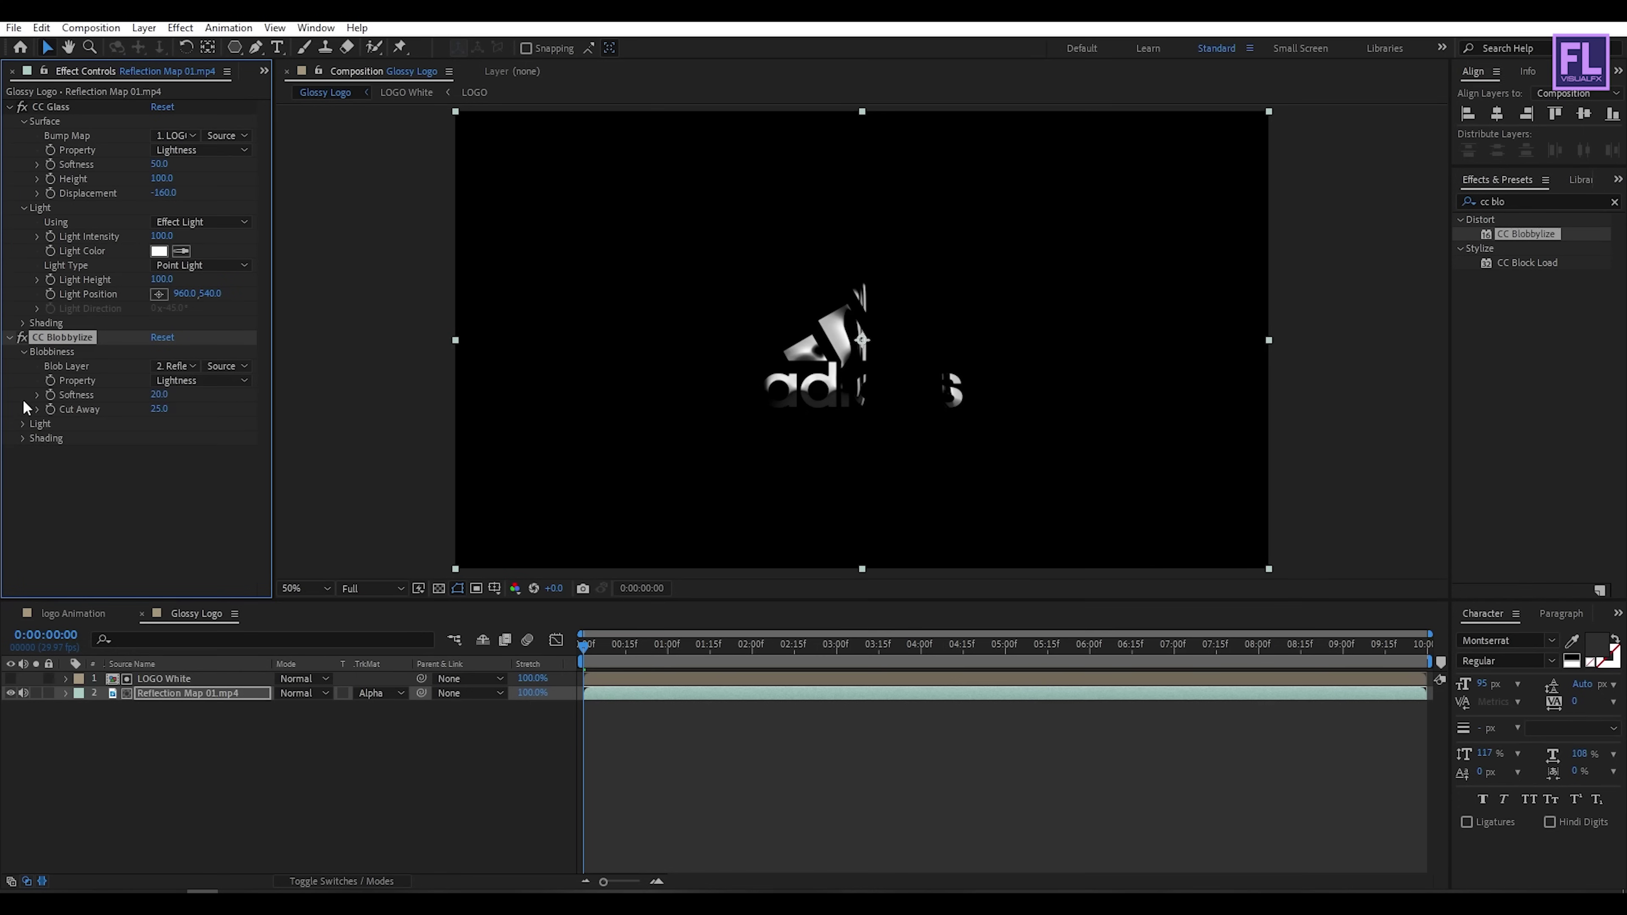
left_click(163, 367)
left_click(205, 412)
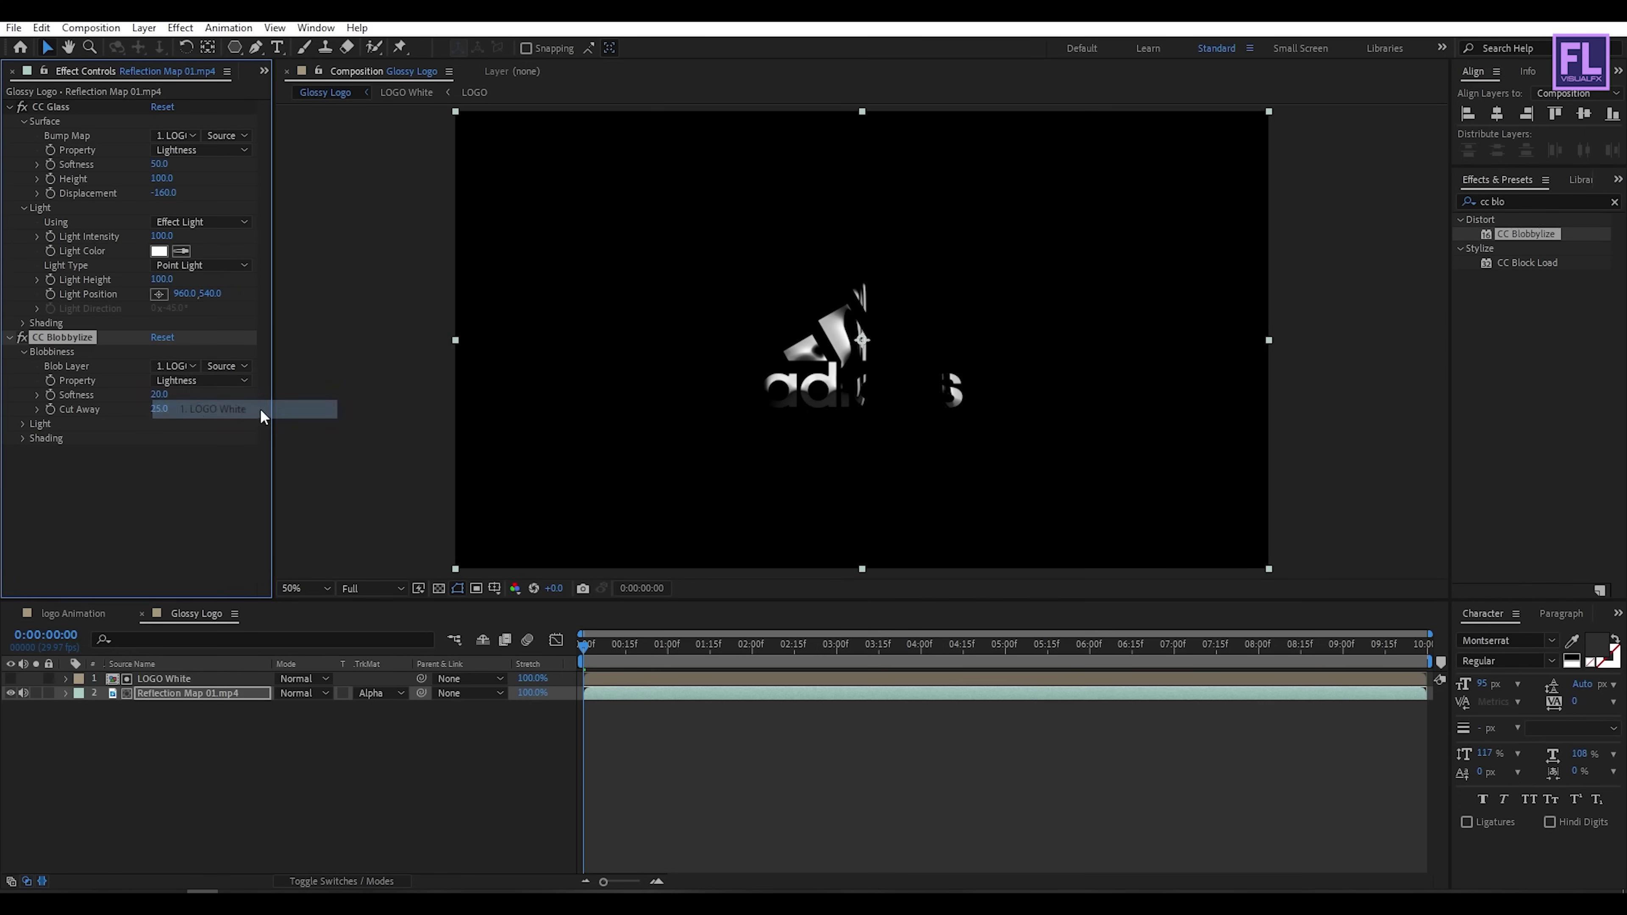
left_click(161, 395)
type("15")
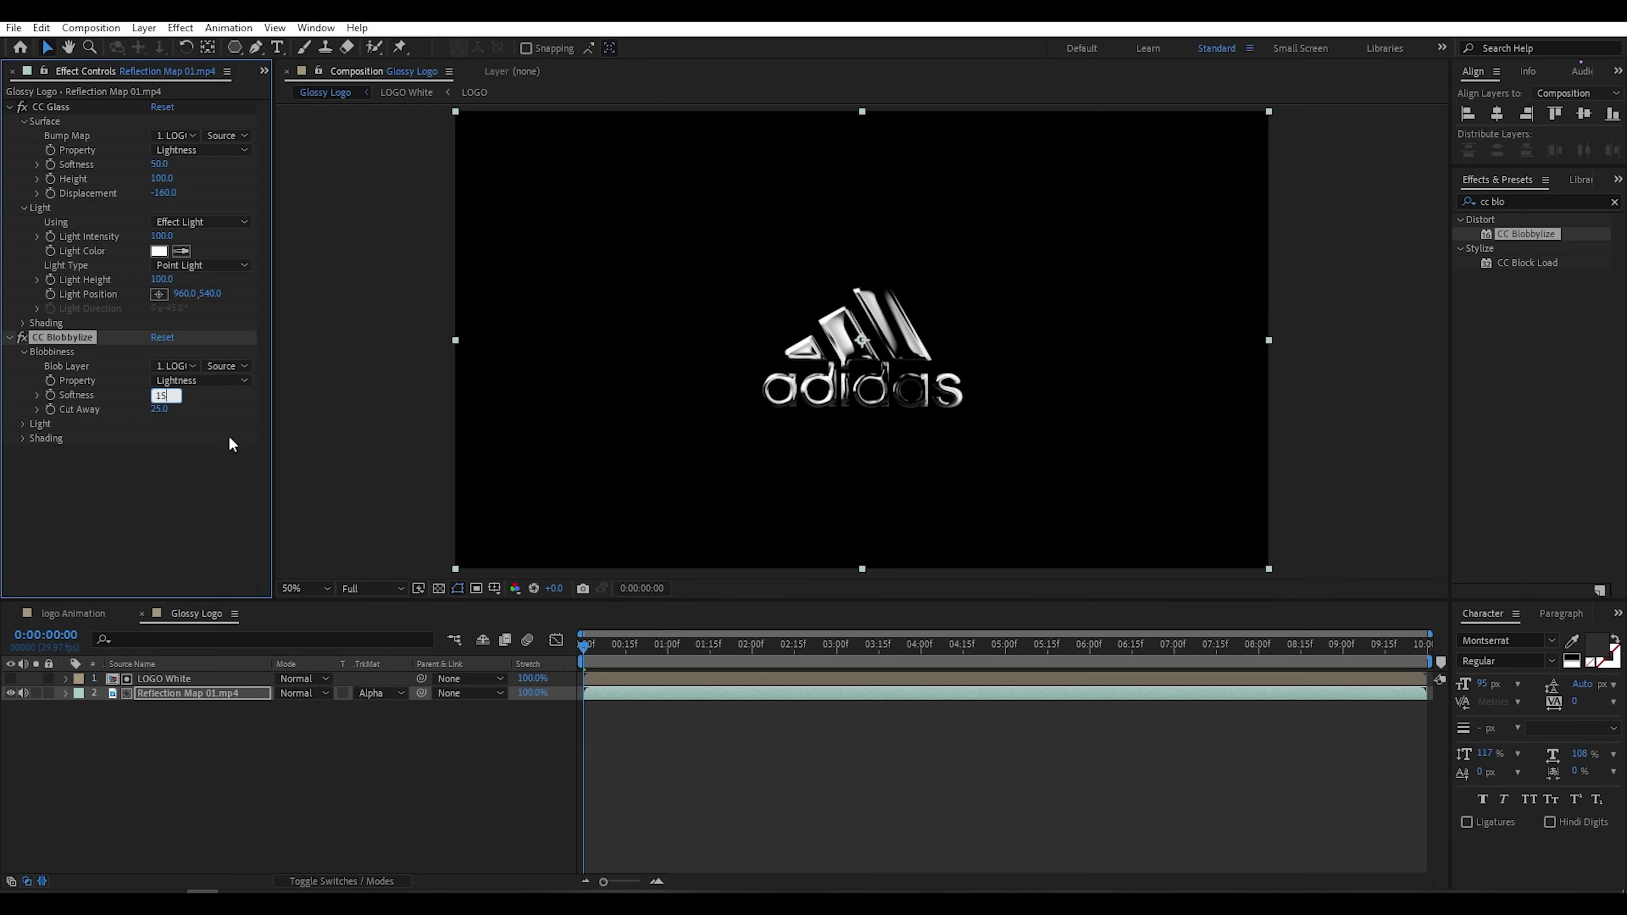
key("Return")
left_click(158, 409)
type("45")
key("Return")
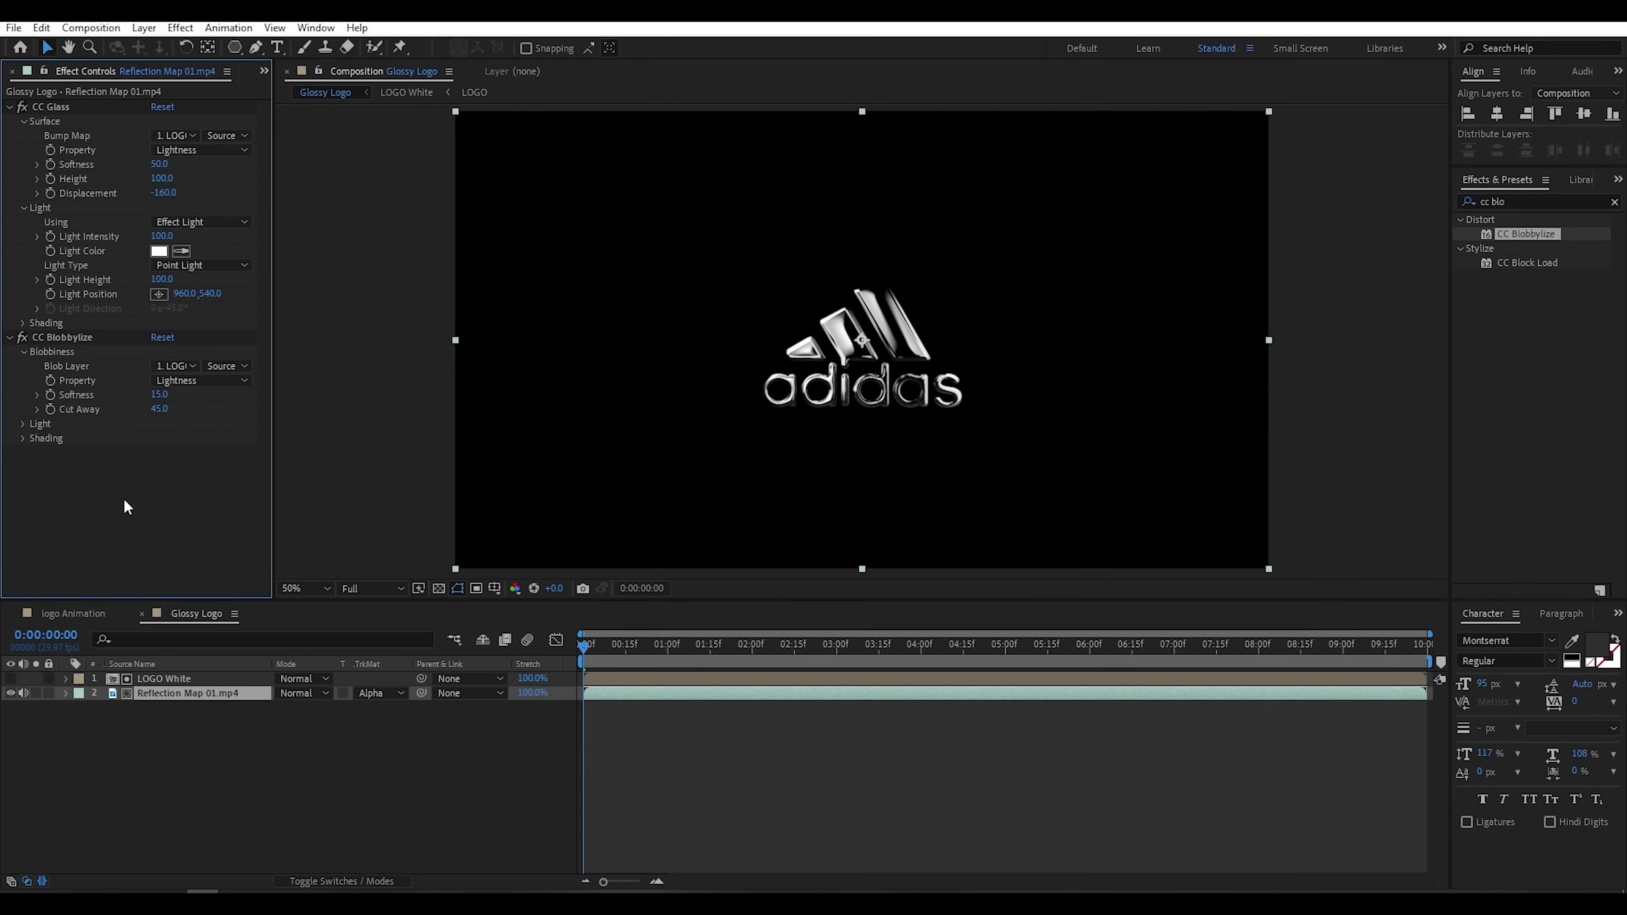
left_click_drag(584, 649, 449, 669)
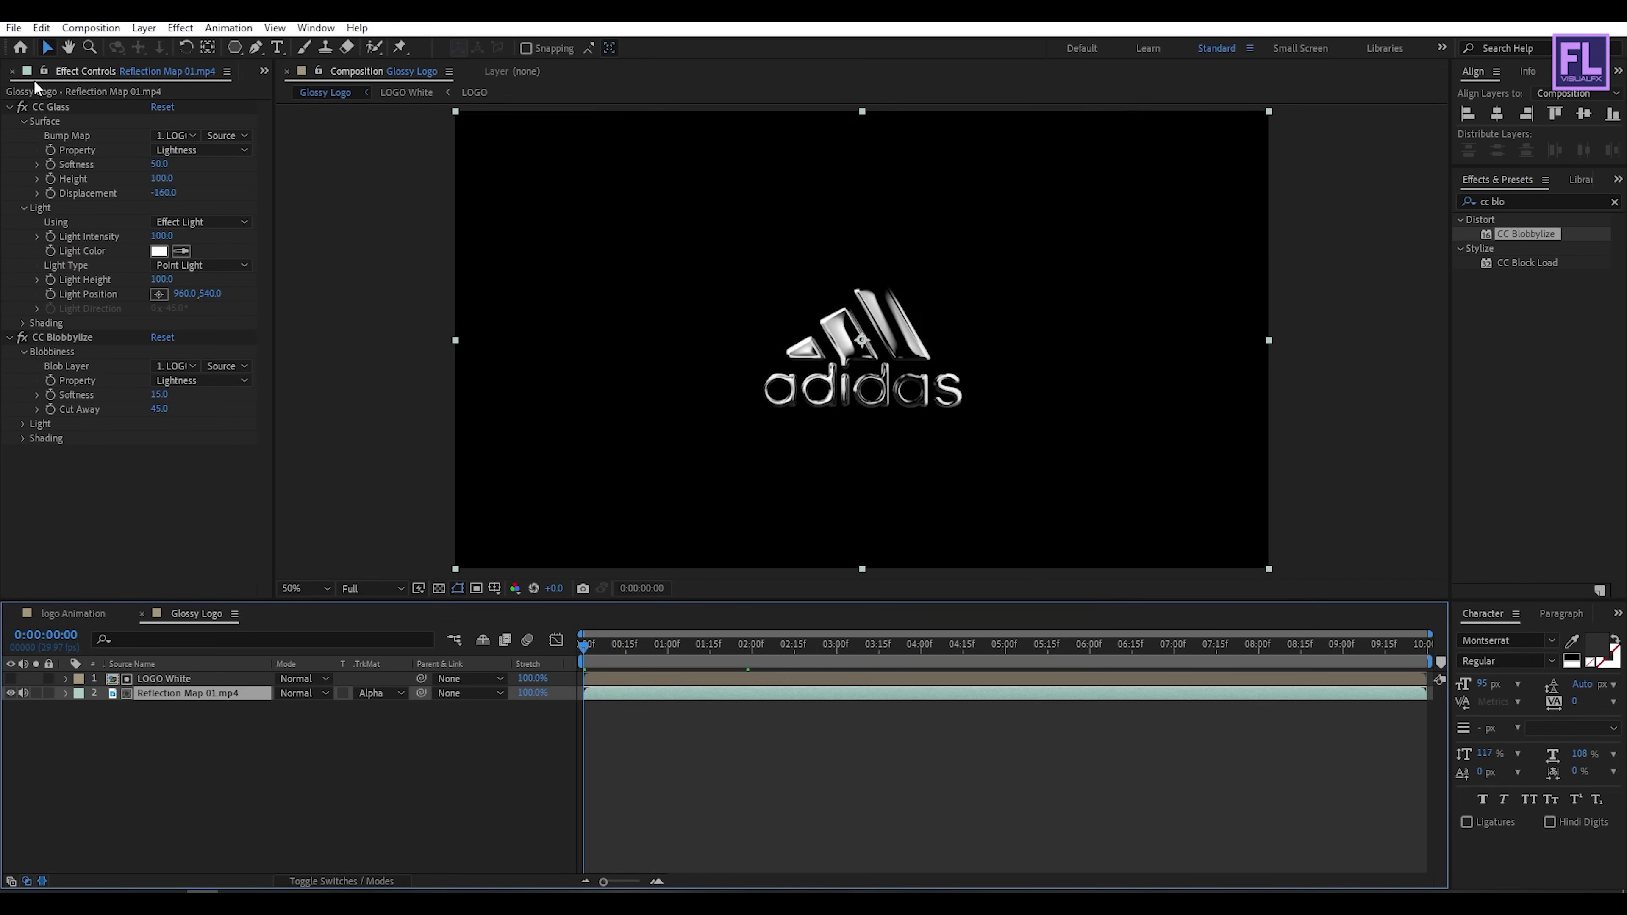
Step: Place the LOGO composition at the bottom of the layer stack and set the Reflection Map layer's blending mode to Screen
left_click(270, 72)
left_click(359, 113)
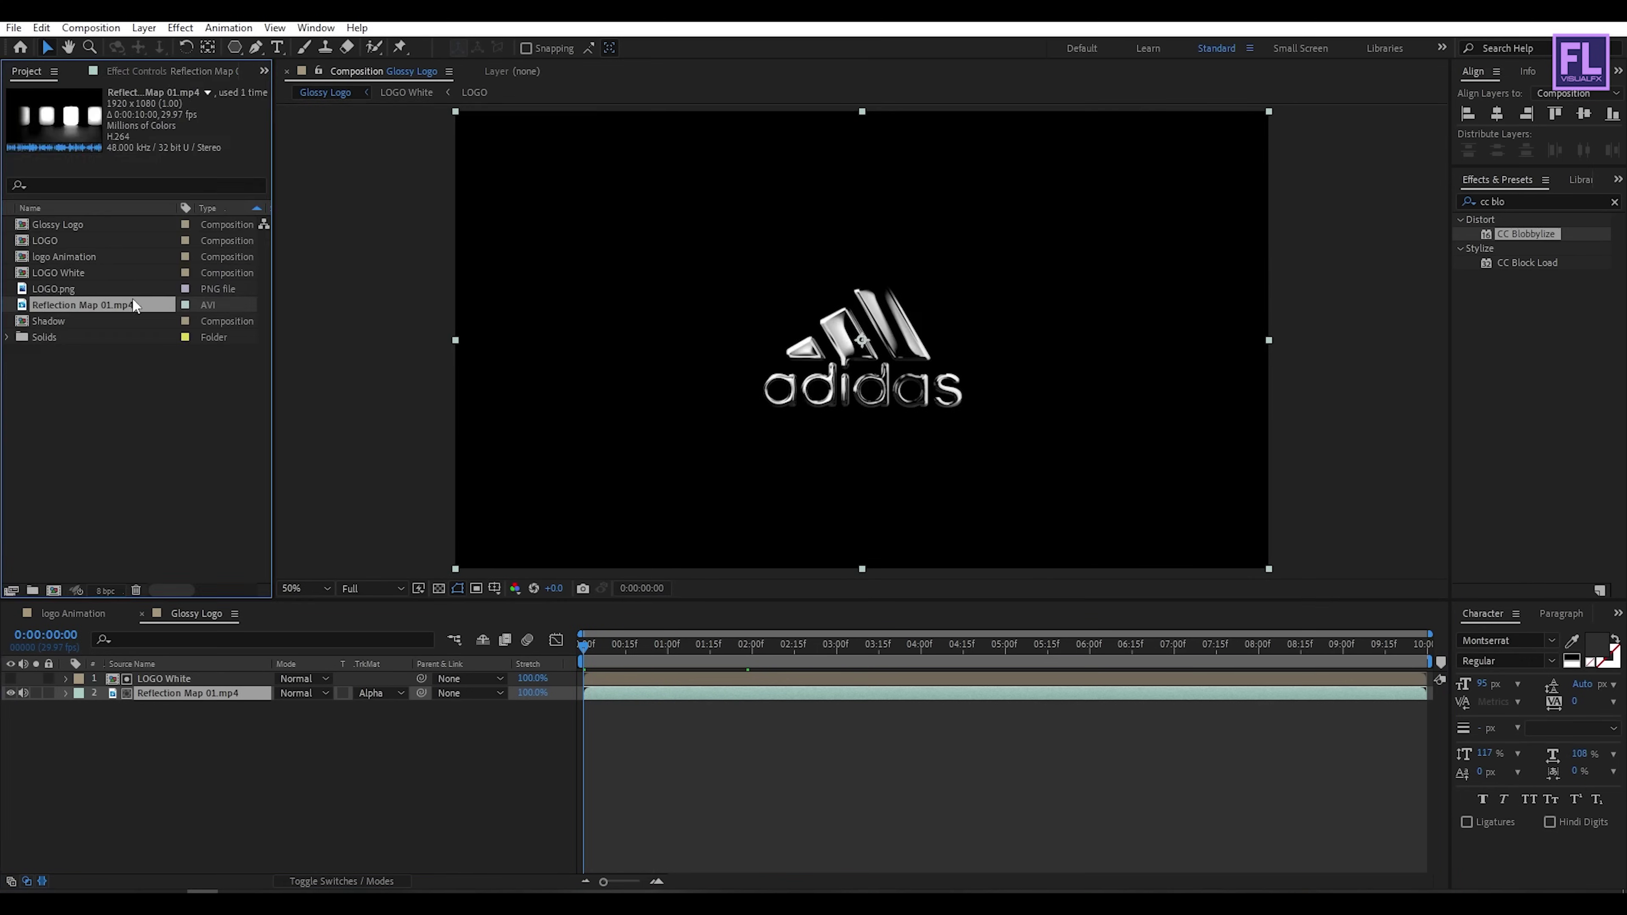
left_click(57, 242)
left_click_drag(48, 238, 137, 723)
left_click(199, 693)
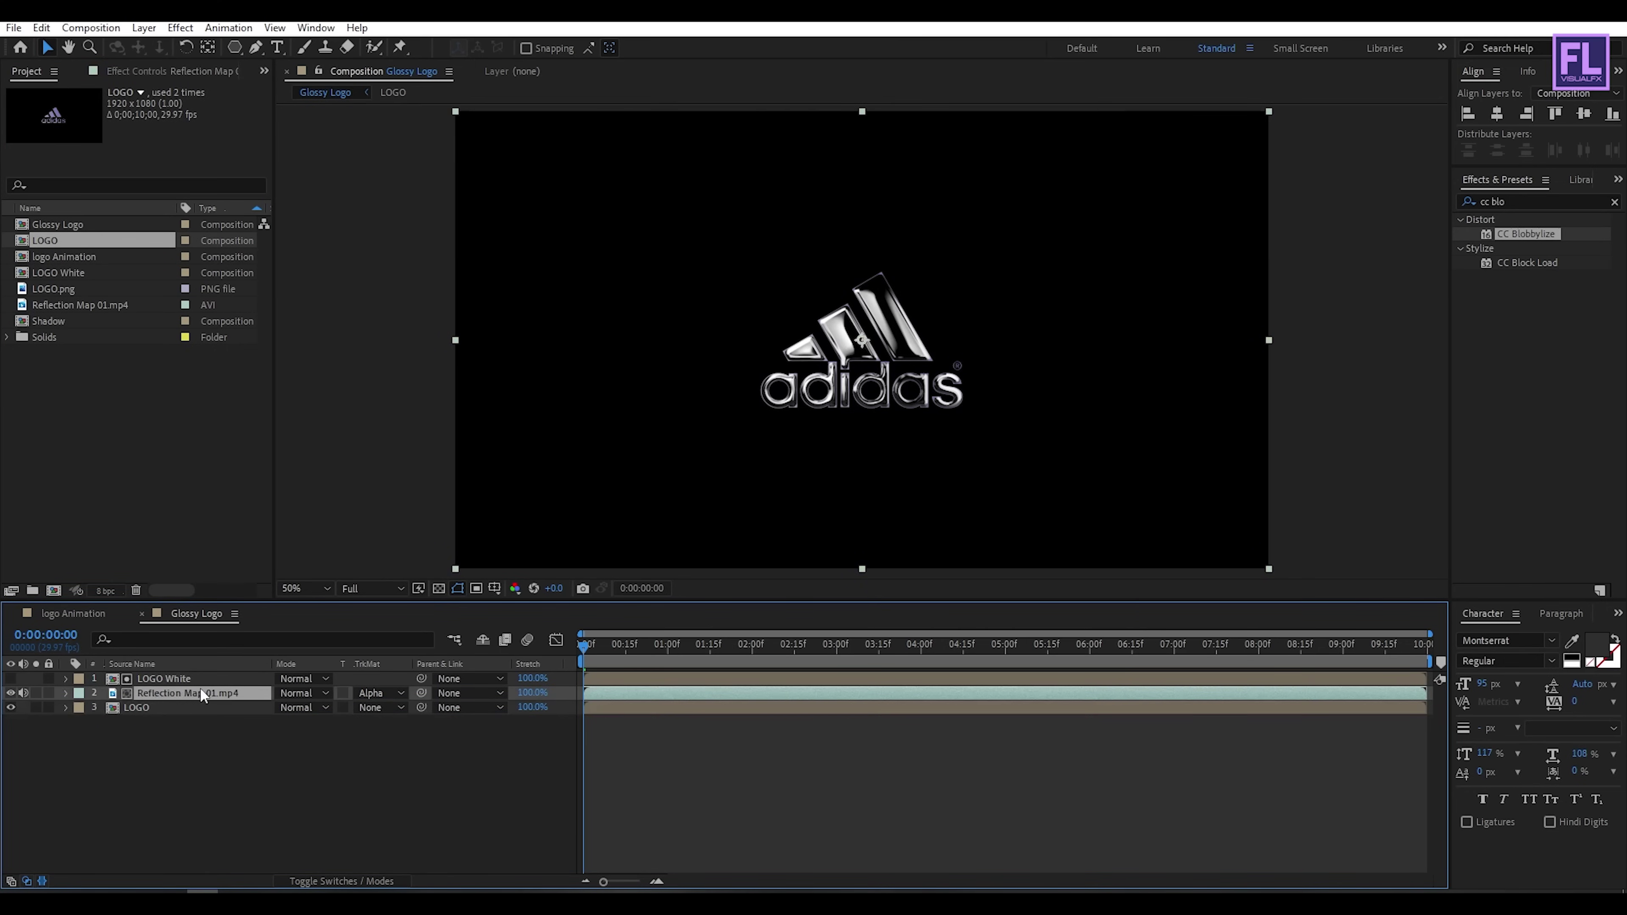
left_click(282, 693)
left_click(374, 360)
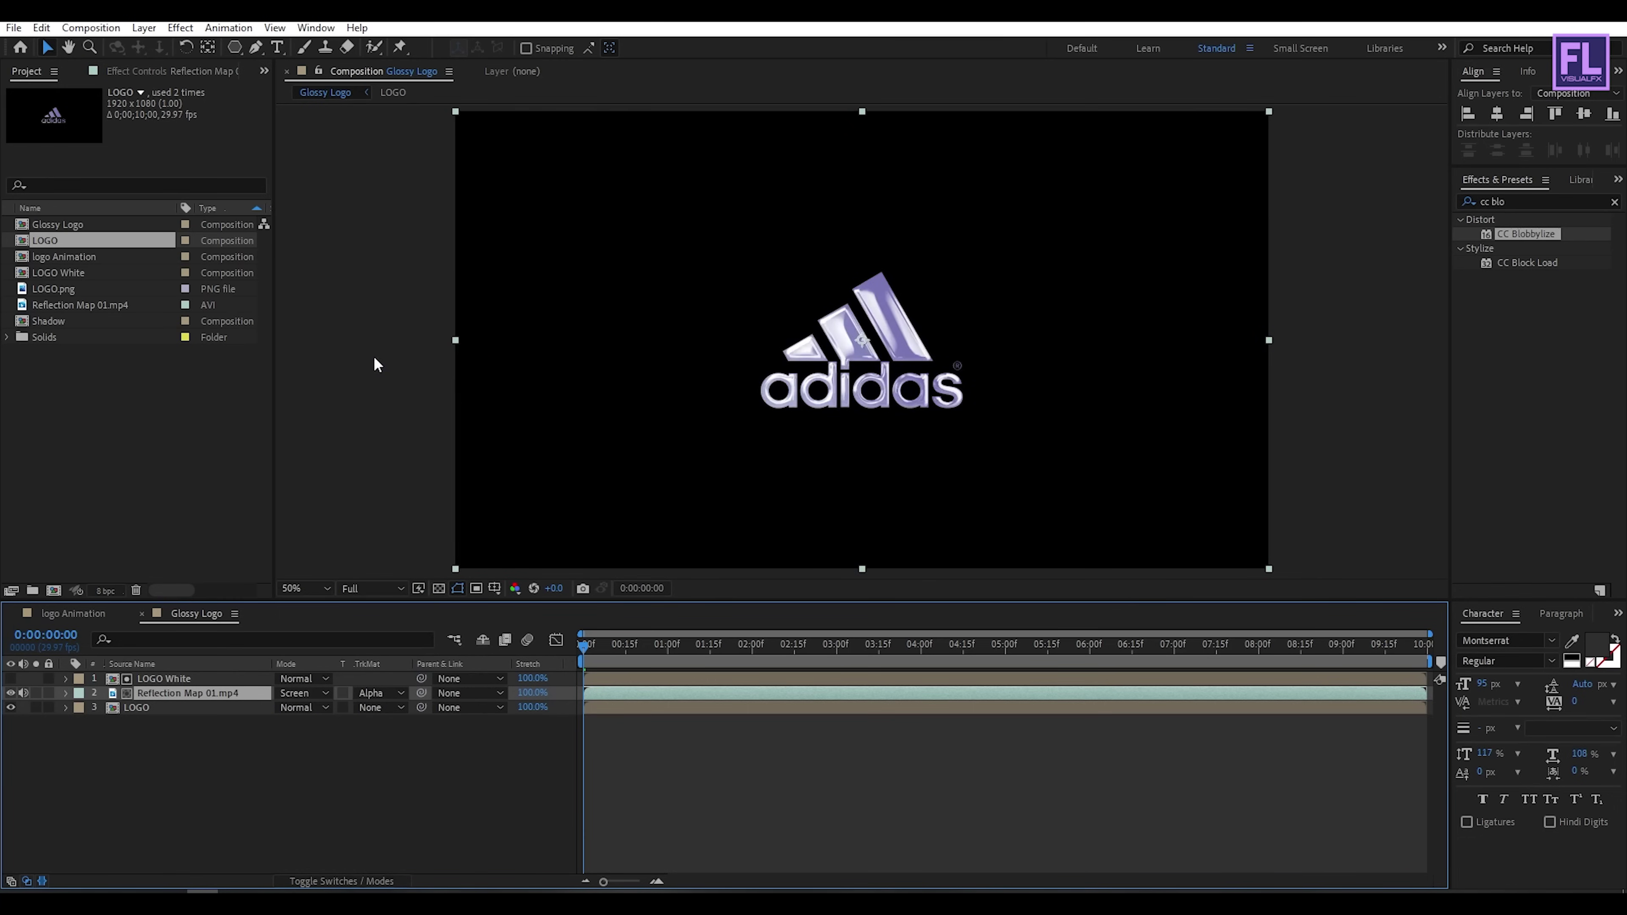
Step: Keyframe the Reflection Map layer's opacity from 100% at 0:00:02:28 to 0% at 0:00:03:19
left_click(598, 651)
left_click_drag(597, 651, 853, 649)
mouse_move(859, 649)
left_mouse_down()
mouse_move(902, 653)
mouse_move(830, 646)
left_mouse_up()
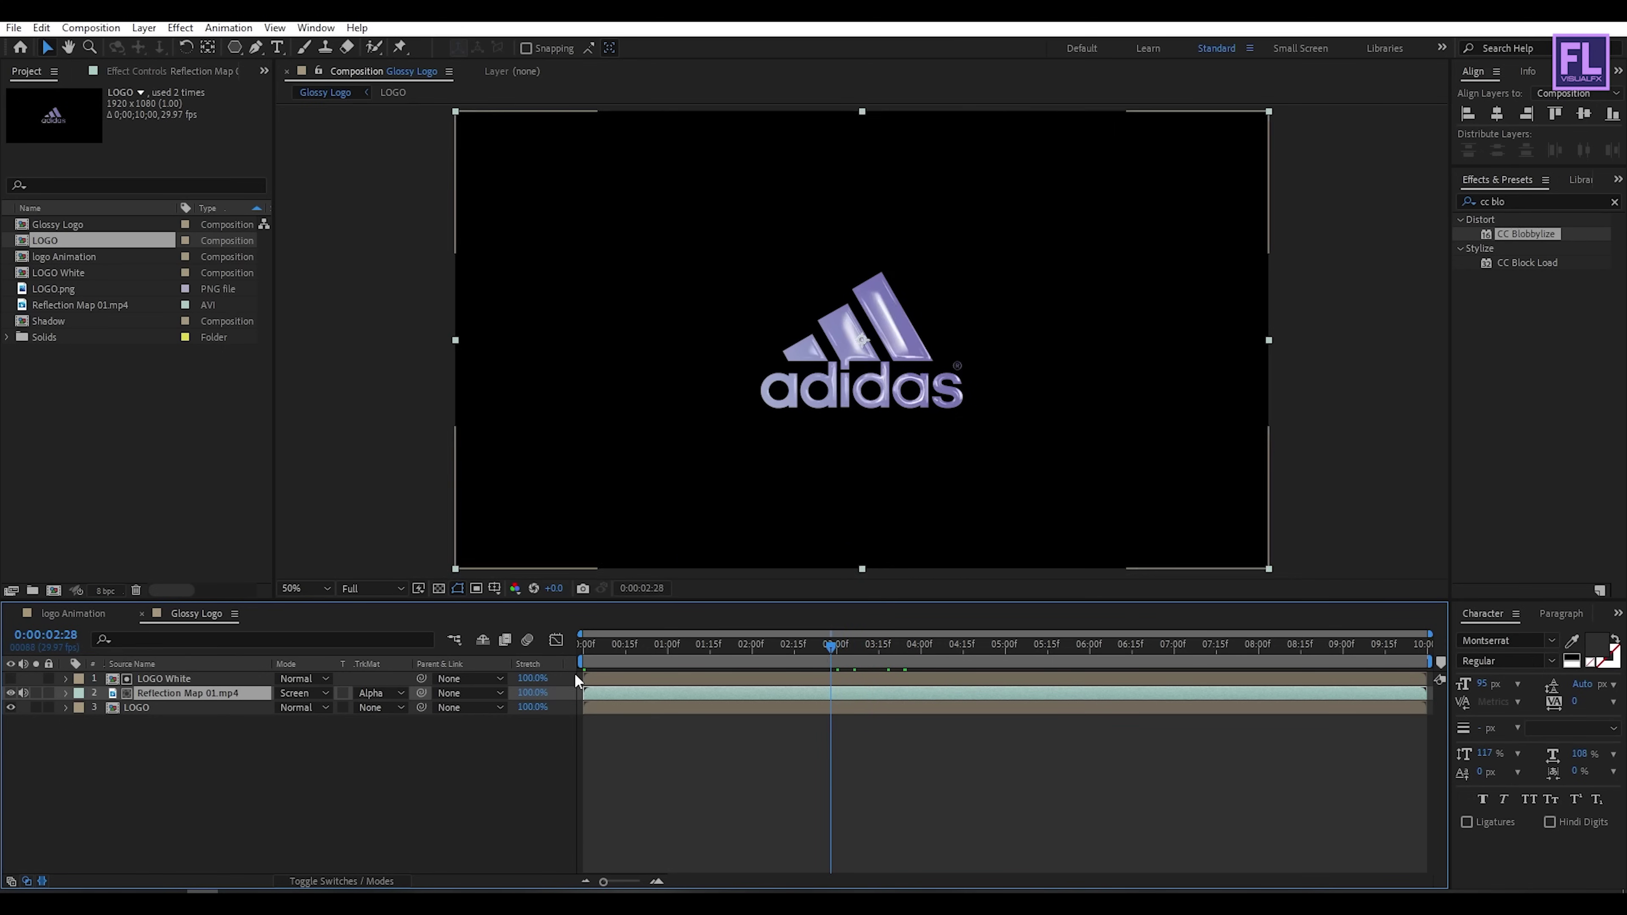
key("t")
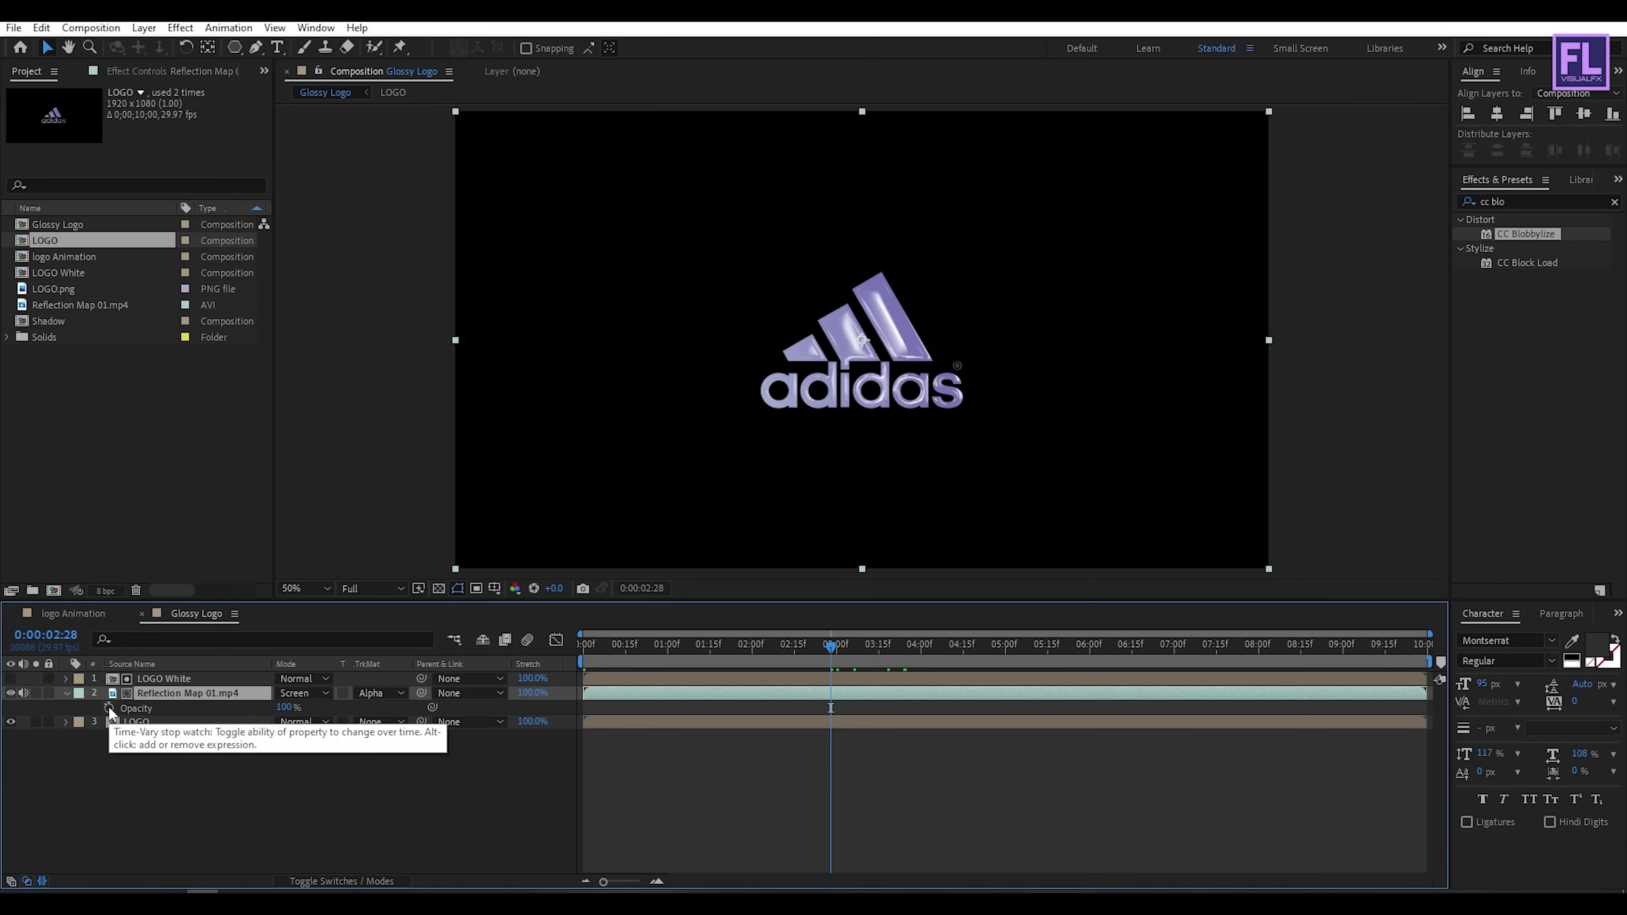
left_click(109, 707)
left_click_drag(831, 648, 889, 656)
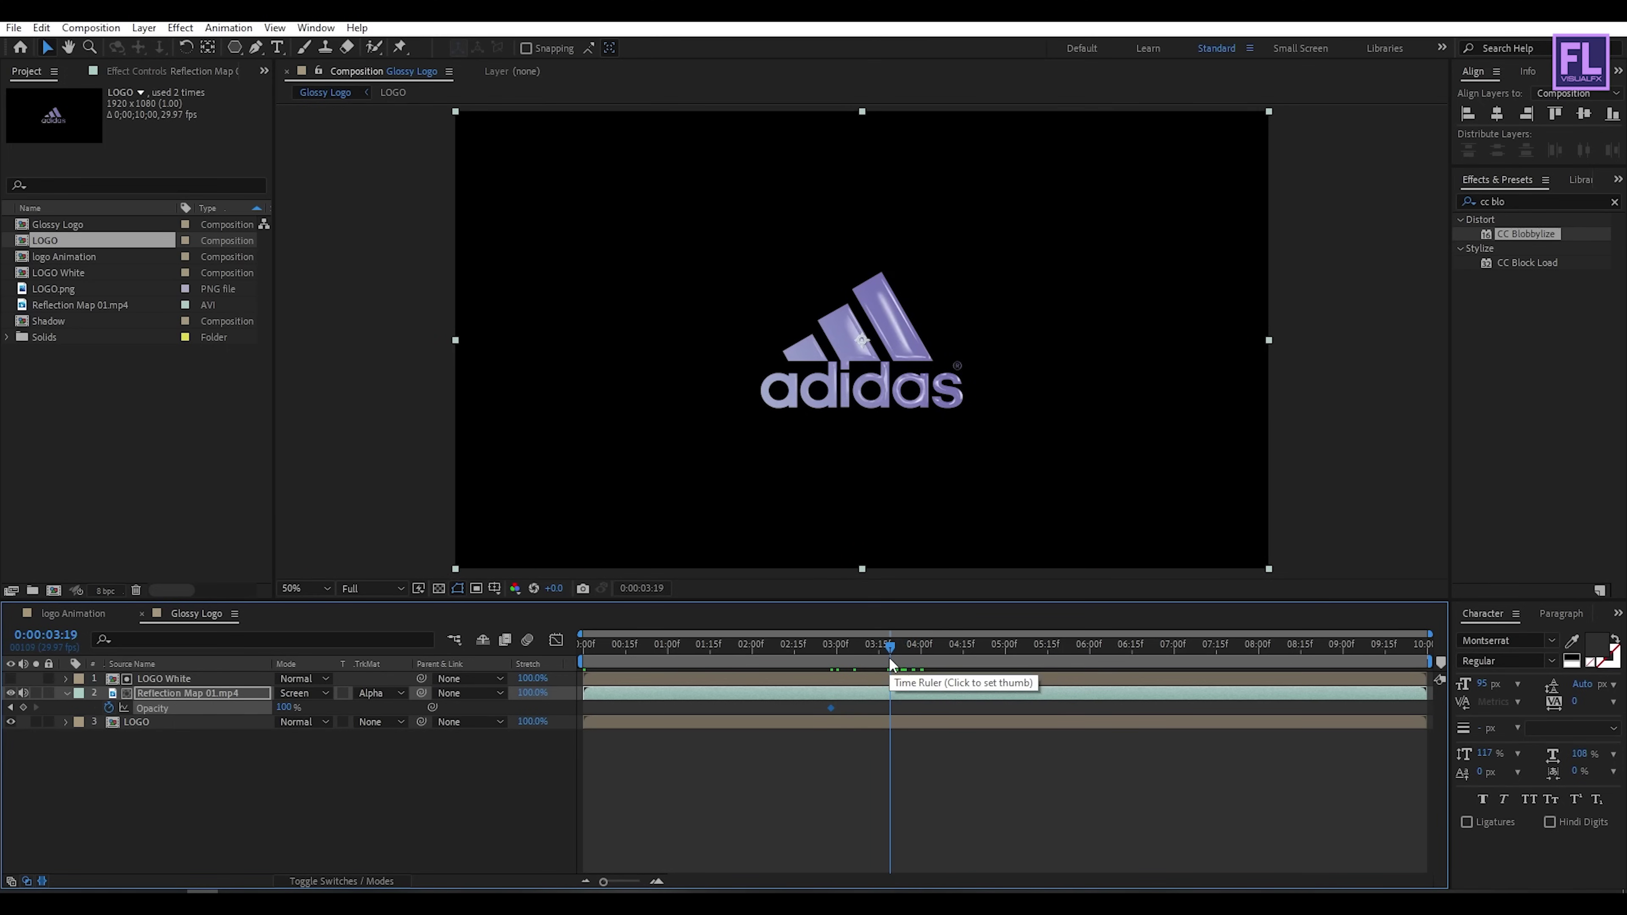
left_click_drag(285, 707, 170, 708)
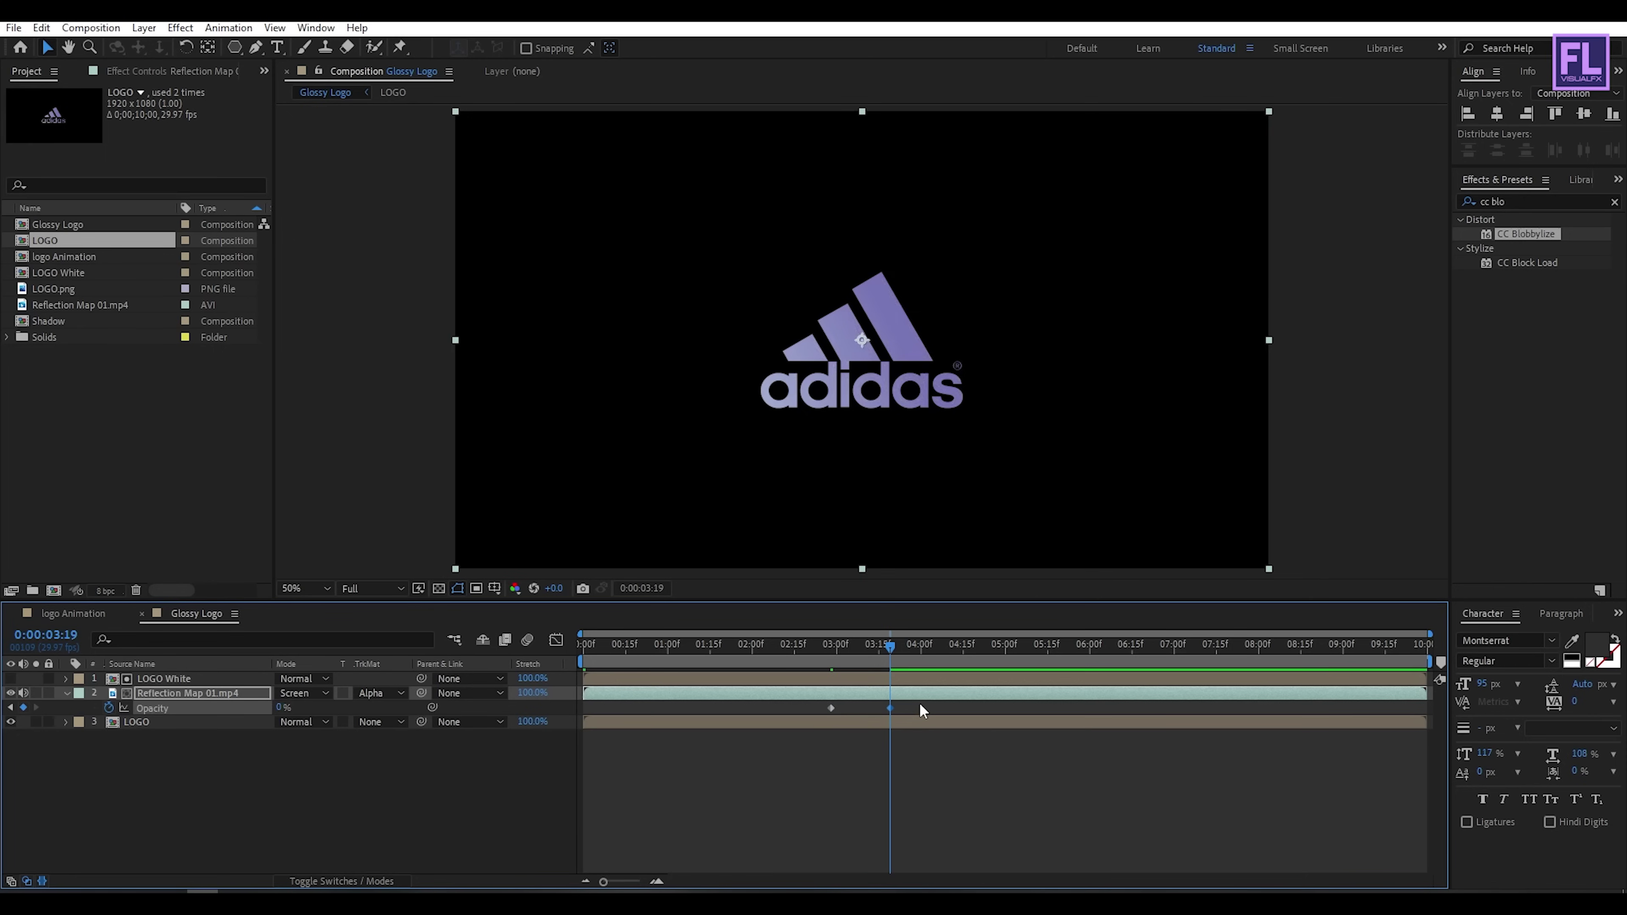
Step: Easy-ease the Reflection Map's opacity keyframes and move the first one earlier, just past the 02:15f mark, checking the slower fade
left_click_drag(922, 703, 756, 712)
left_click(862, 730)
left_click_drag(923, 706, 799, 710)
key("F9")
left_click(872, 714)
left_click_drag(794, 644, 878, 653)
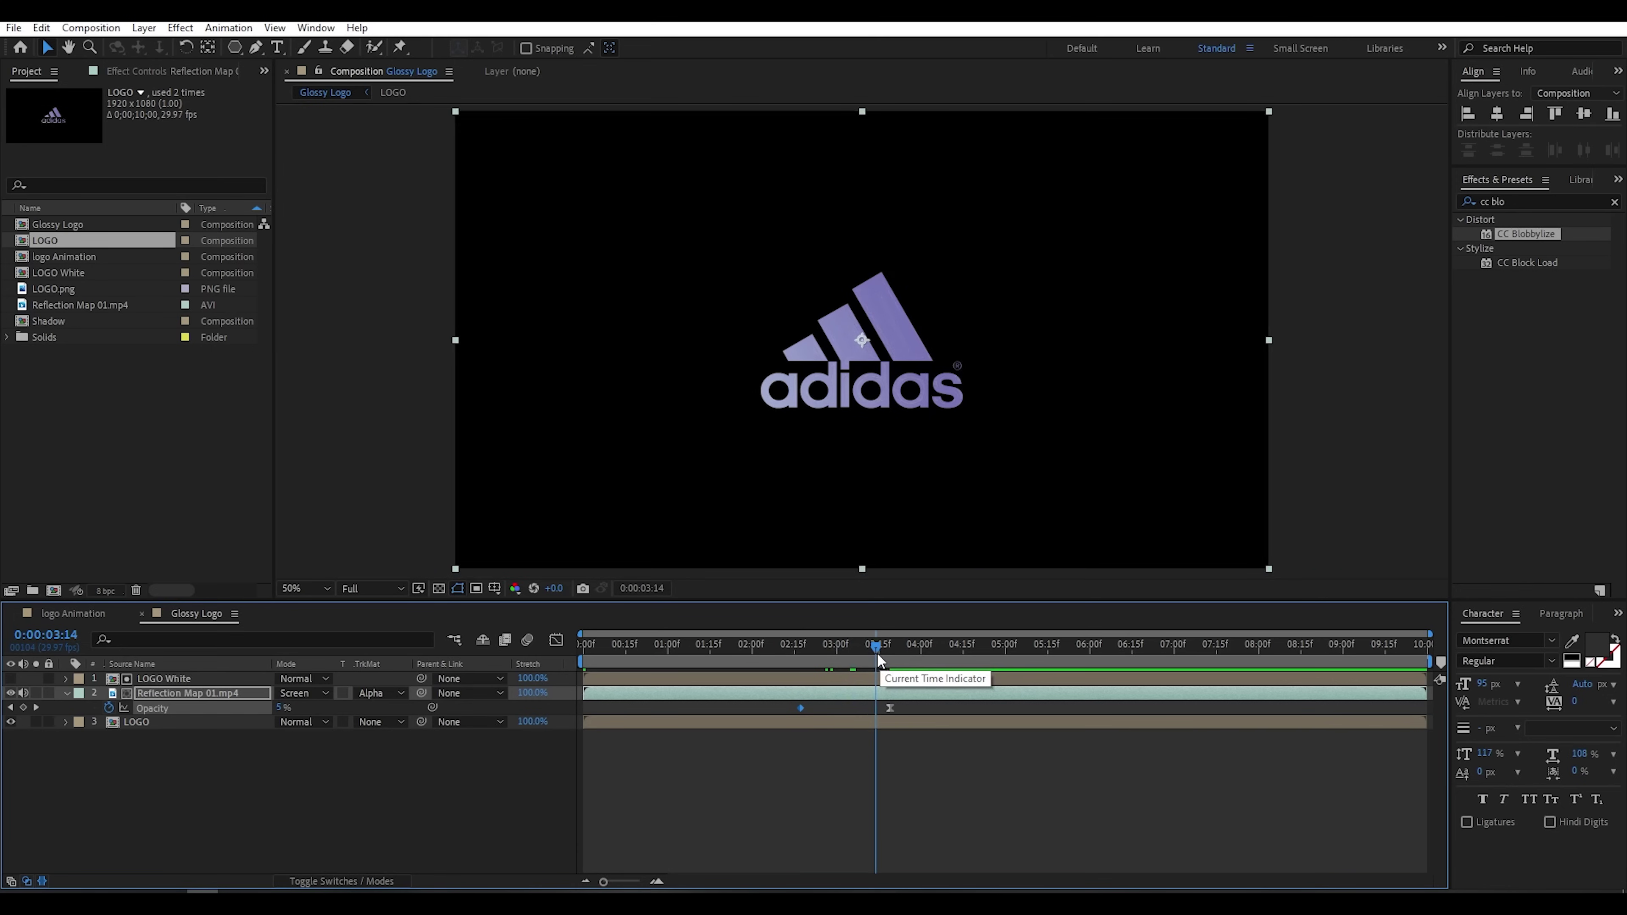
left_click(373, 799)
left_click(67, 692)
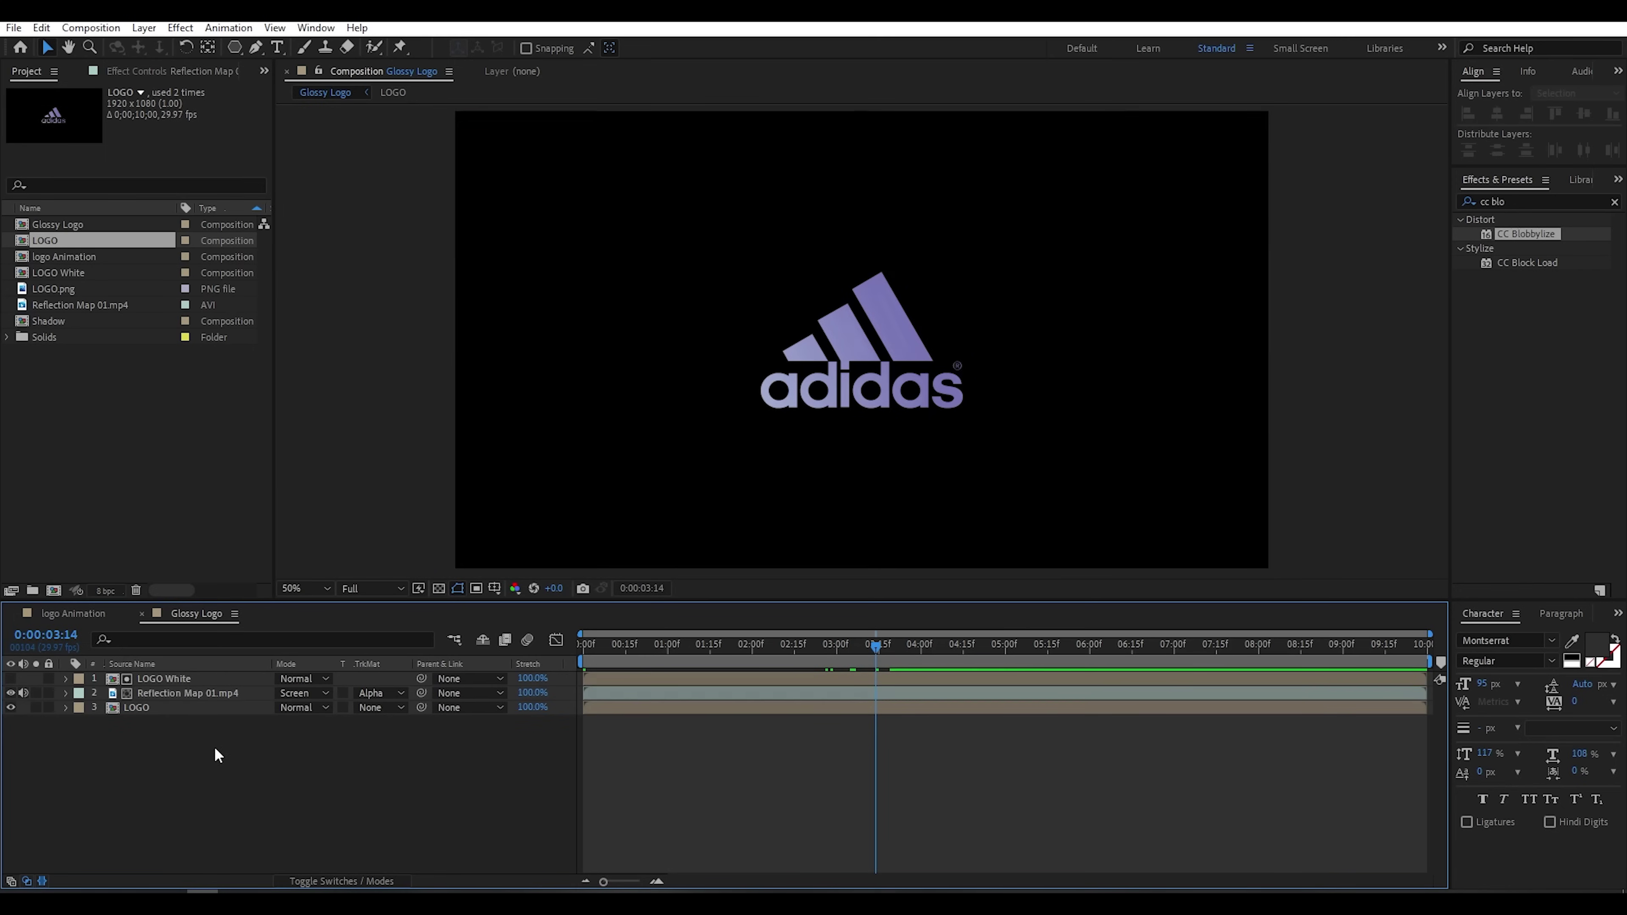
Step: In the logo Animation composition, place the Glossy Logo composition directly below Camera 1 and make it a 3D layer
left_click(70, 614)
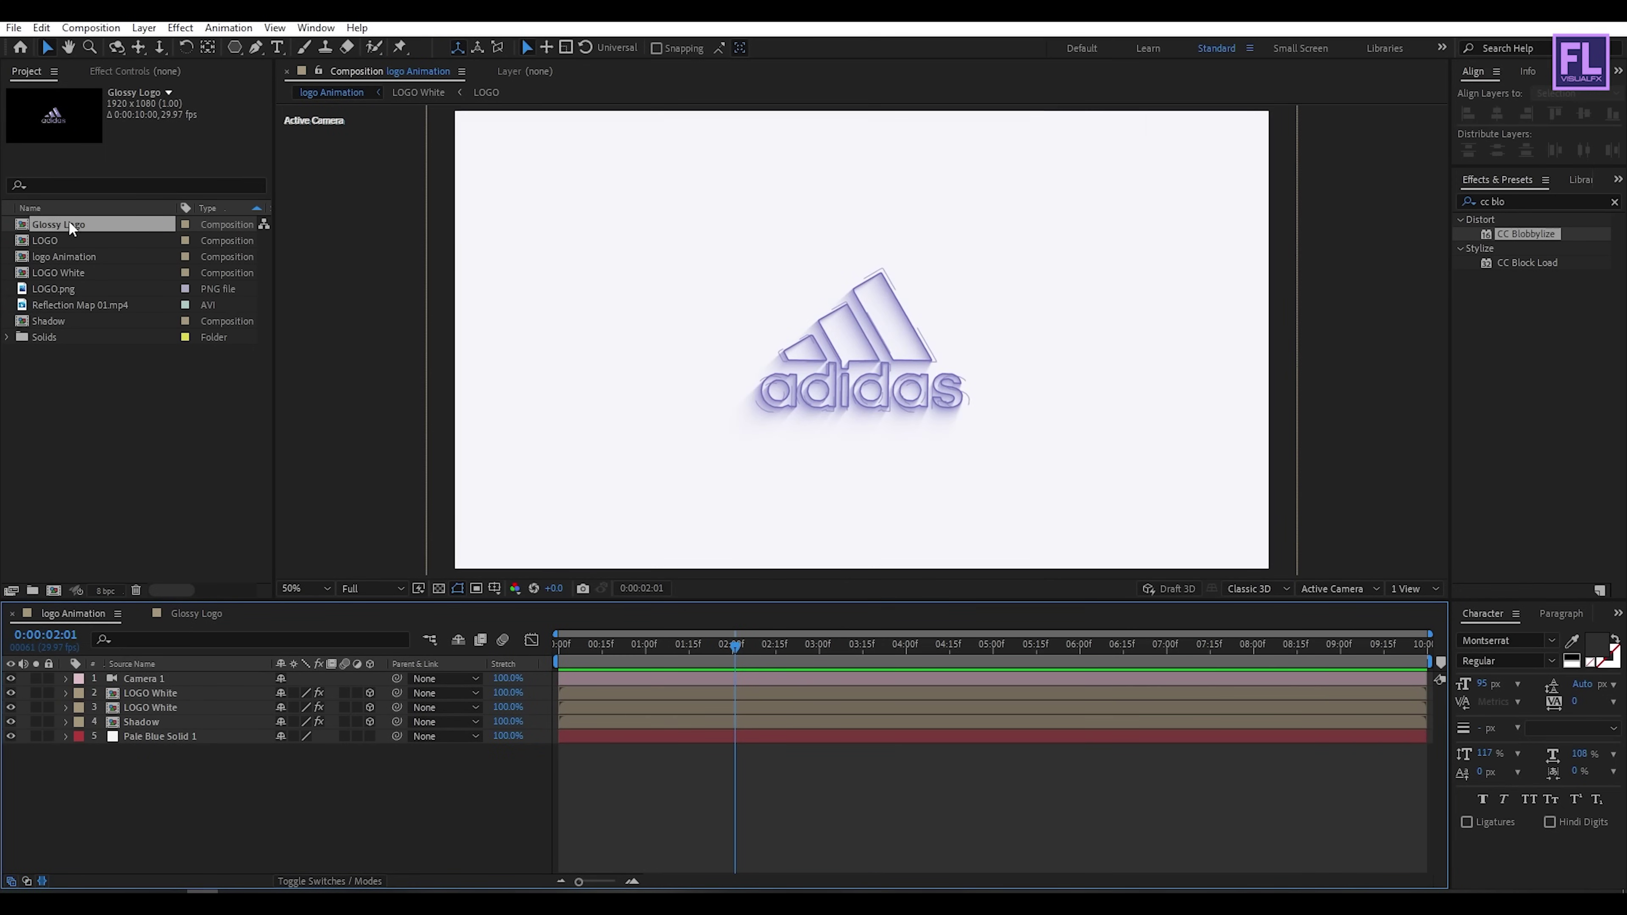
left_click_drag(73, 225, 170, 689)
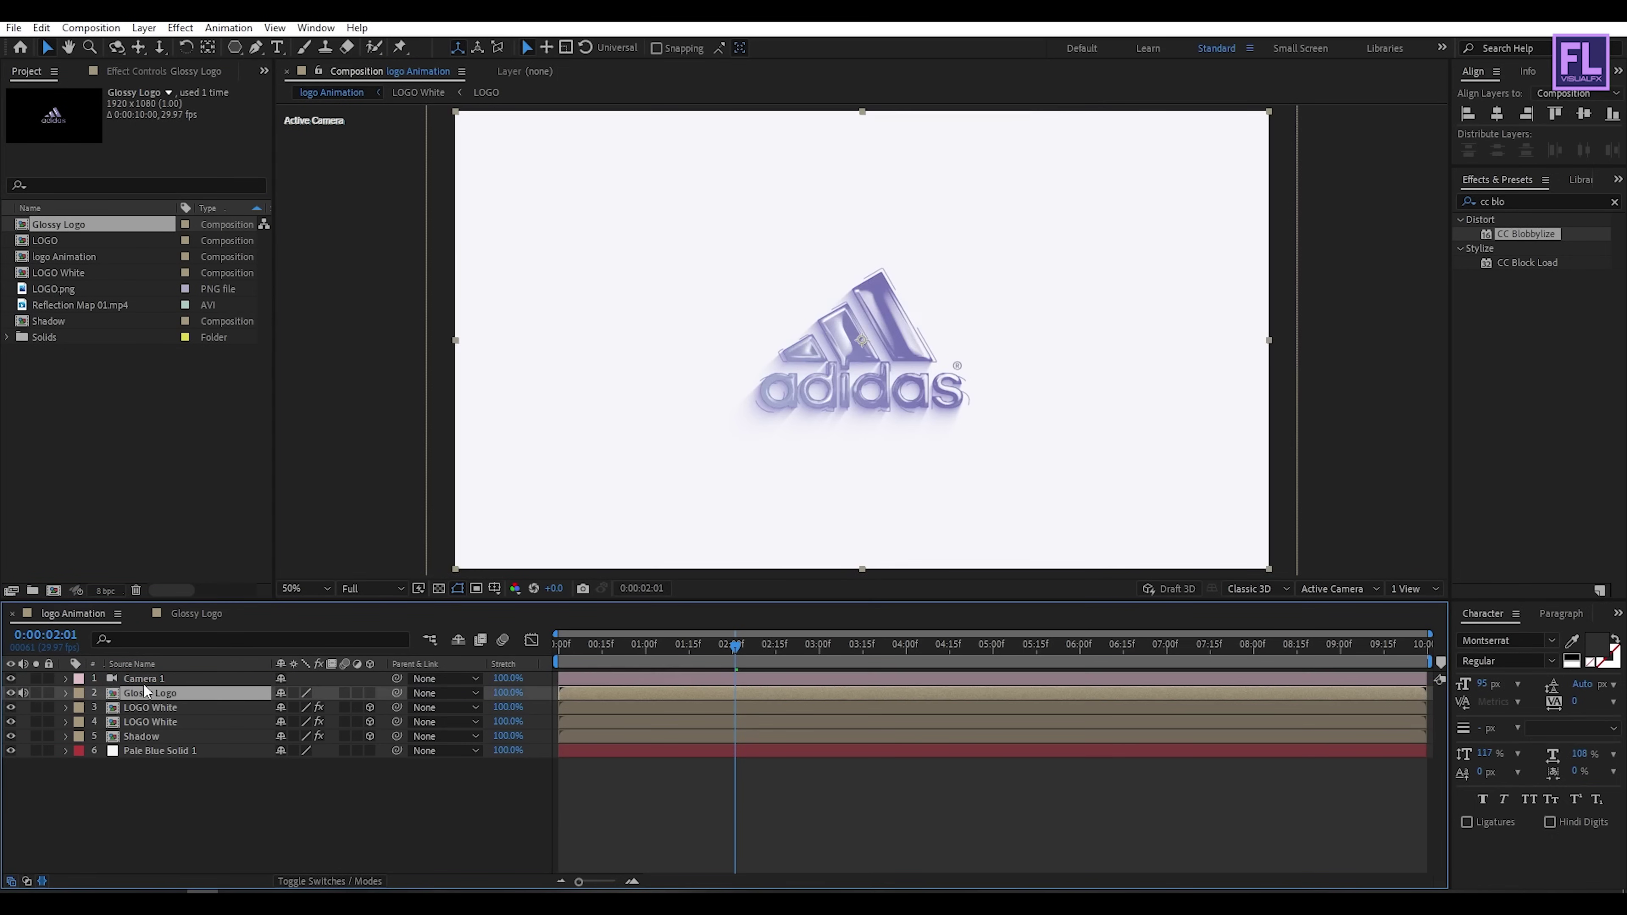
left_click(369, 693)
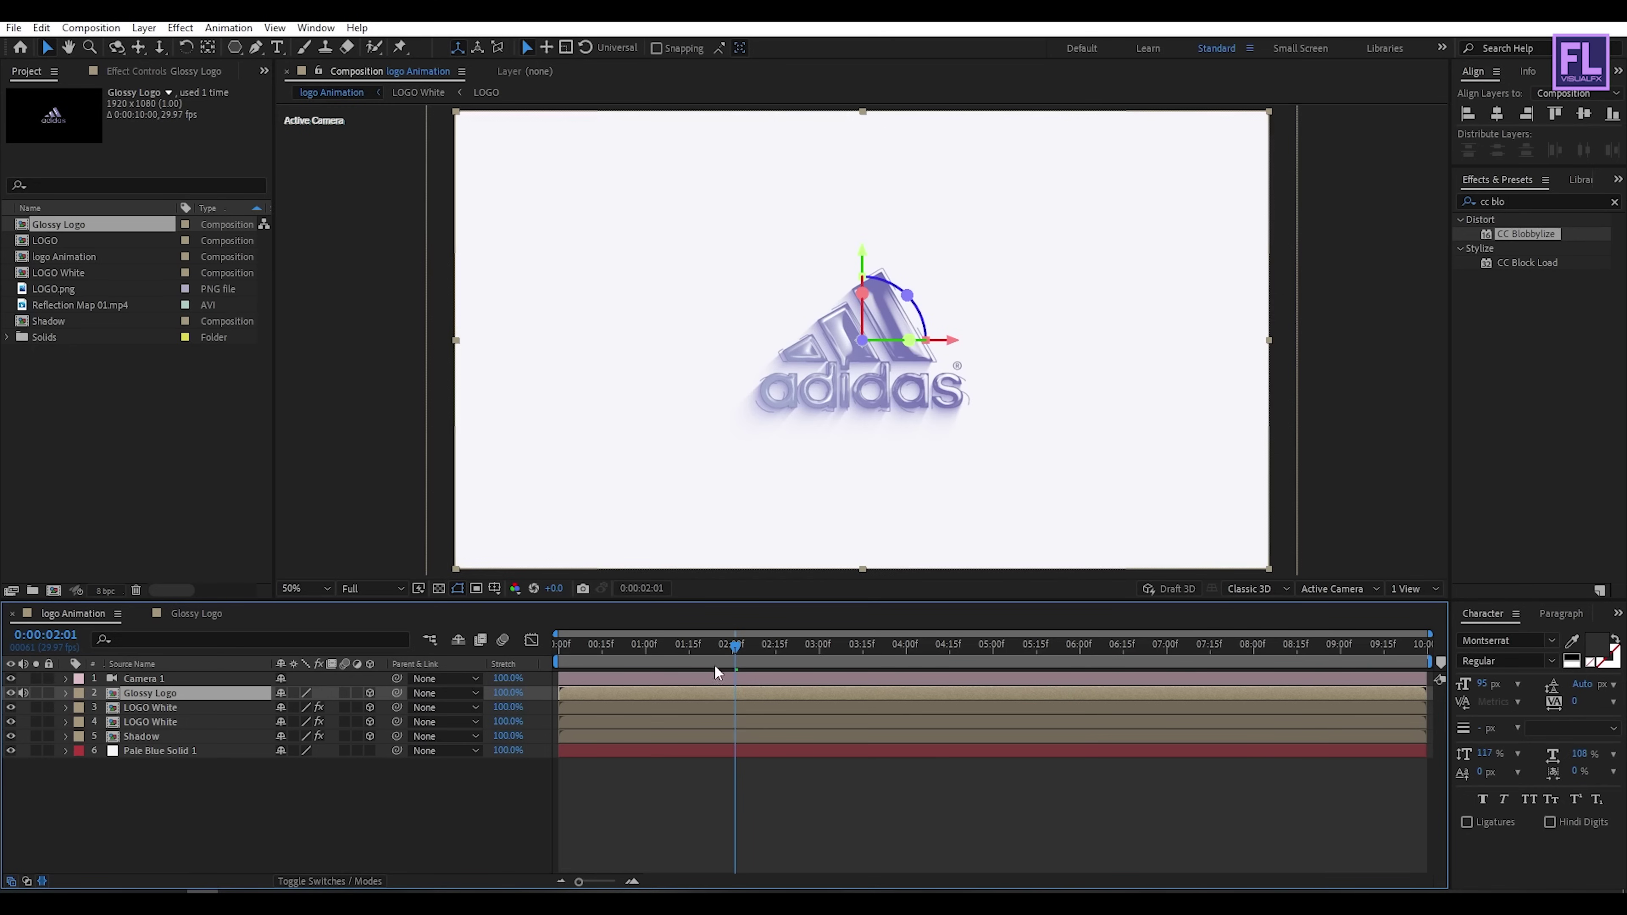
Step: Keyframe the Glossy Logo layer's opacity from 0% at 0:00:00:00 to 100% at 0:00:00:09
left_click_drag(730, 646, 560, 645)
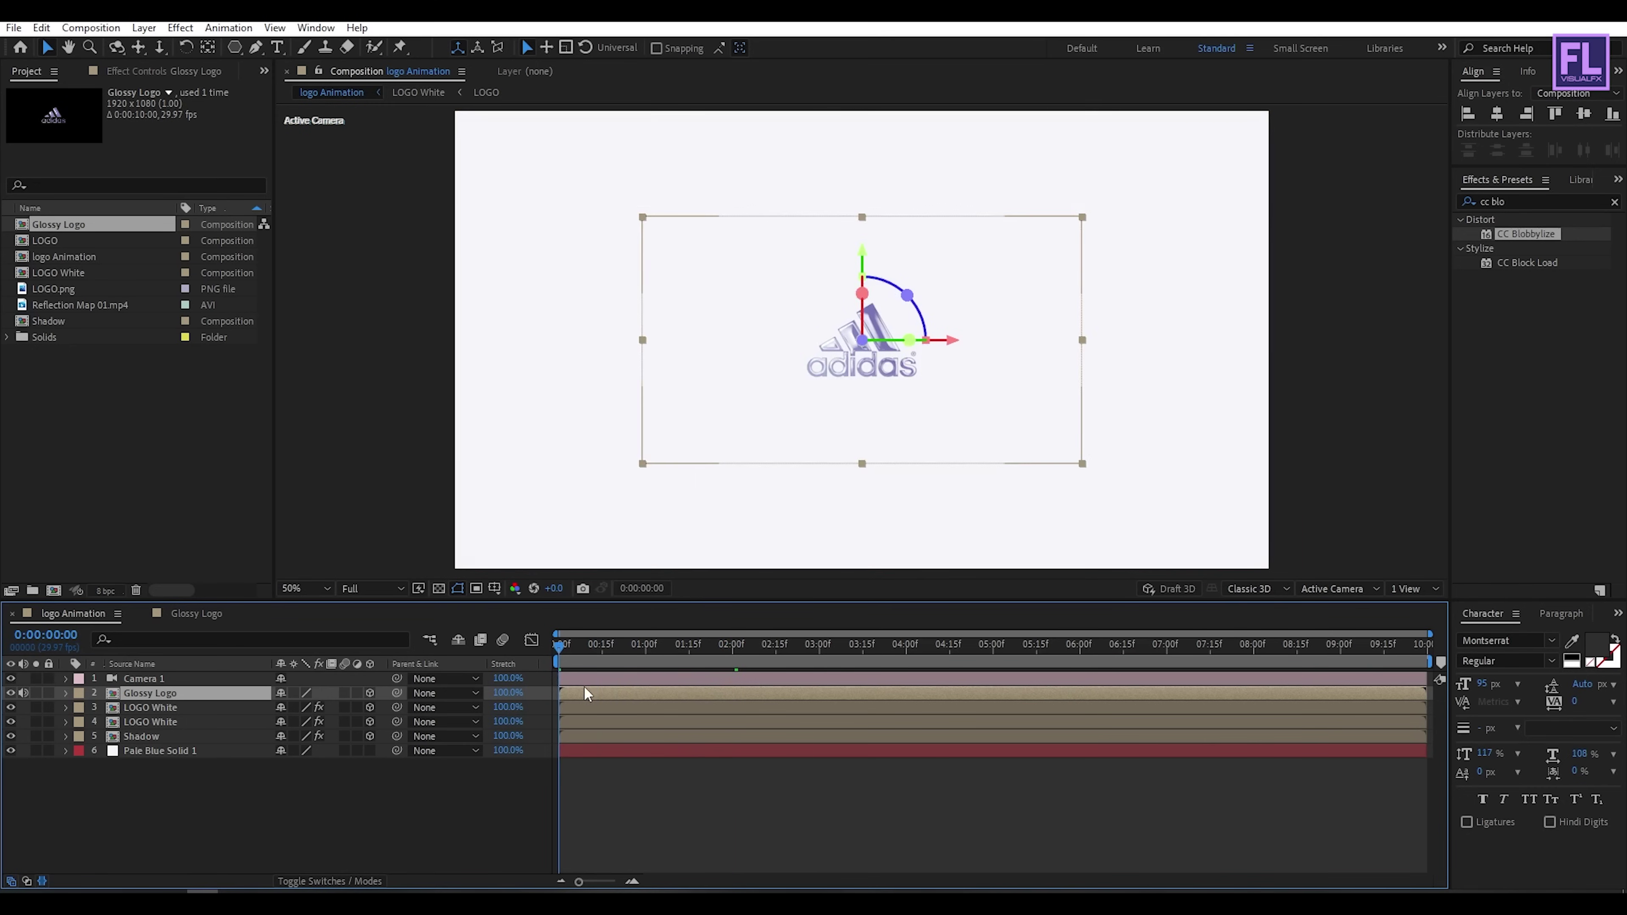
key("t")
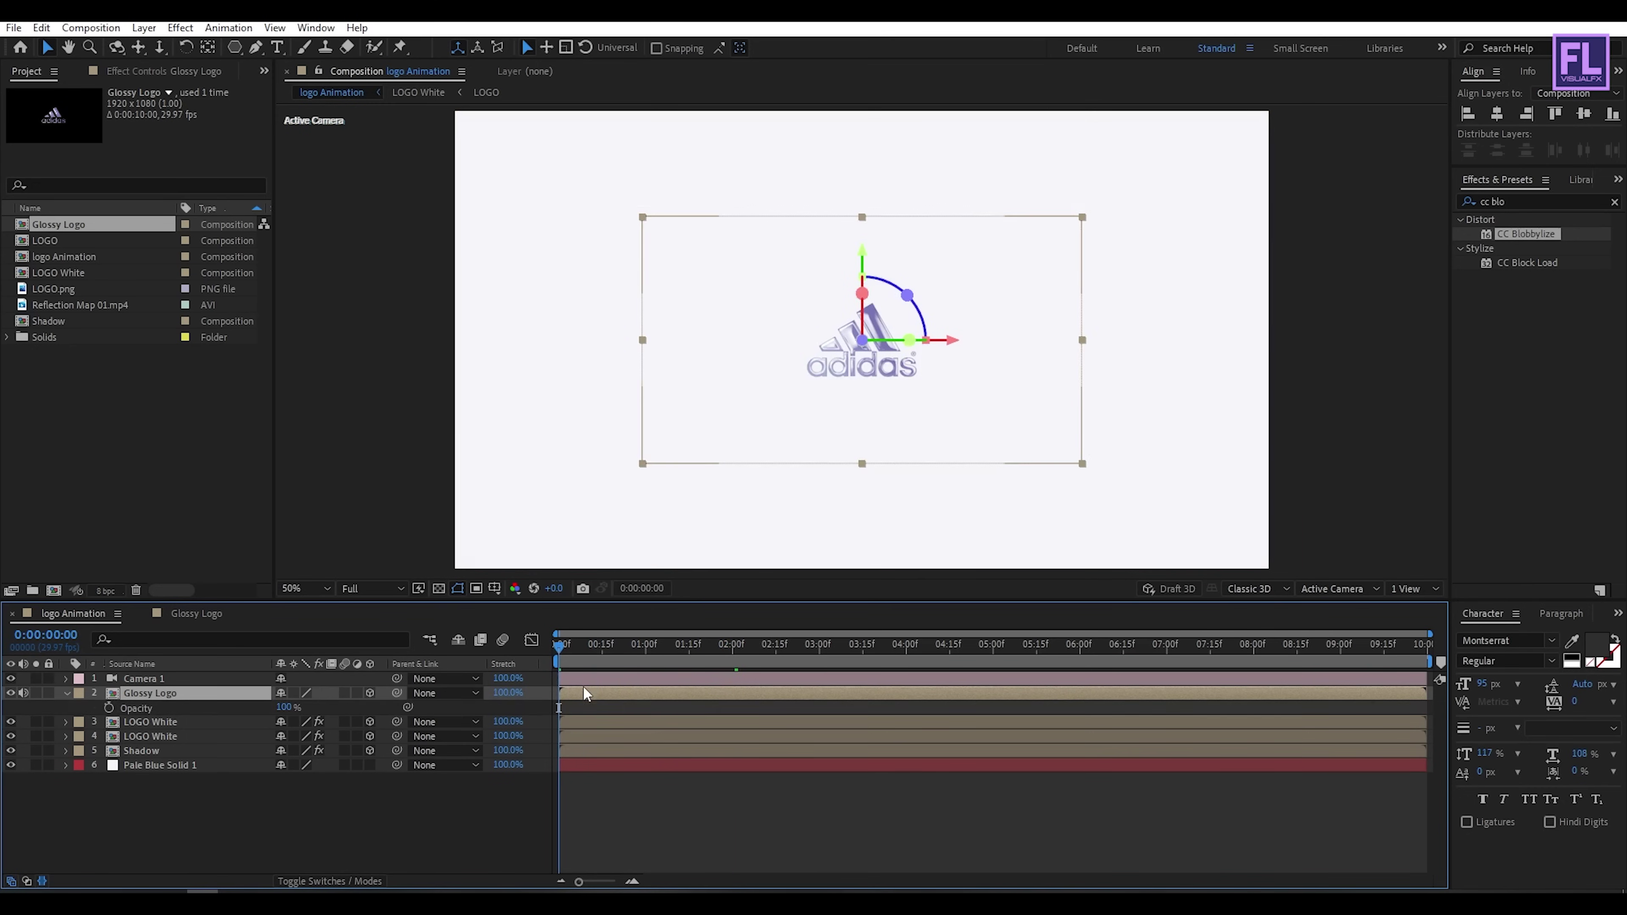
left_click(109, 707)
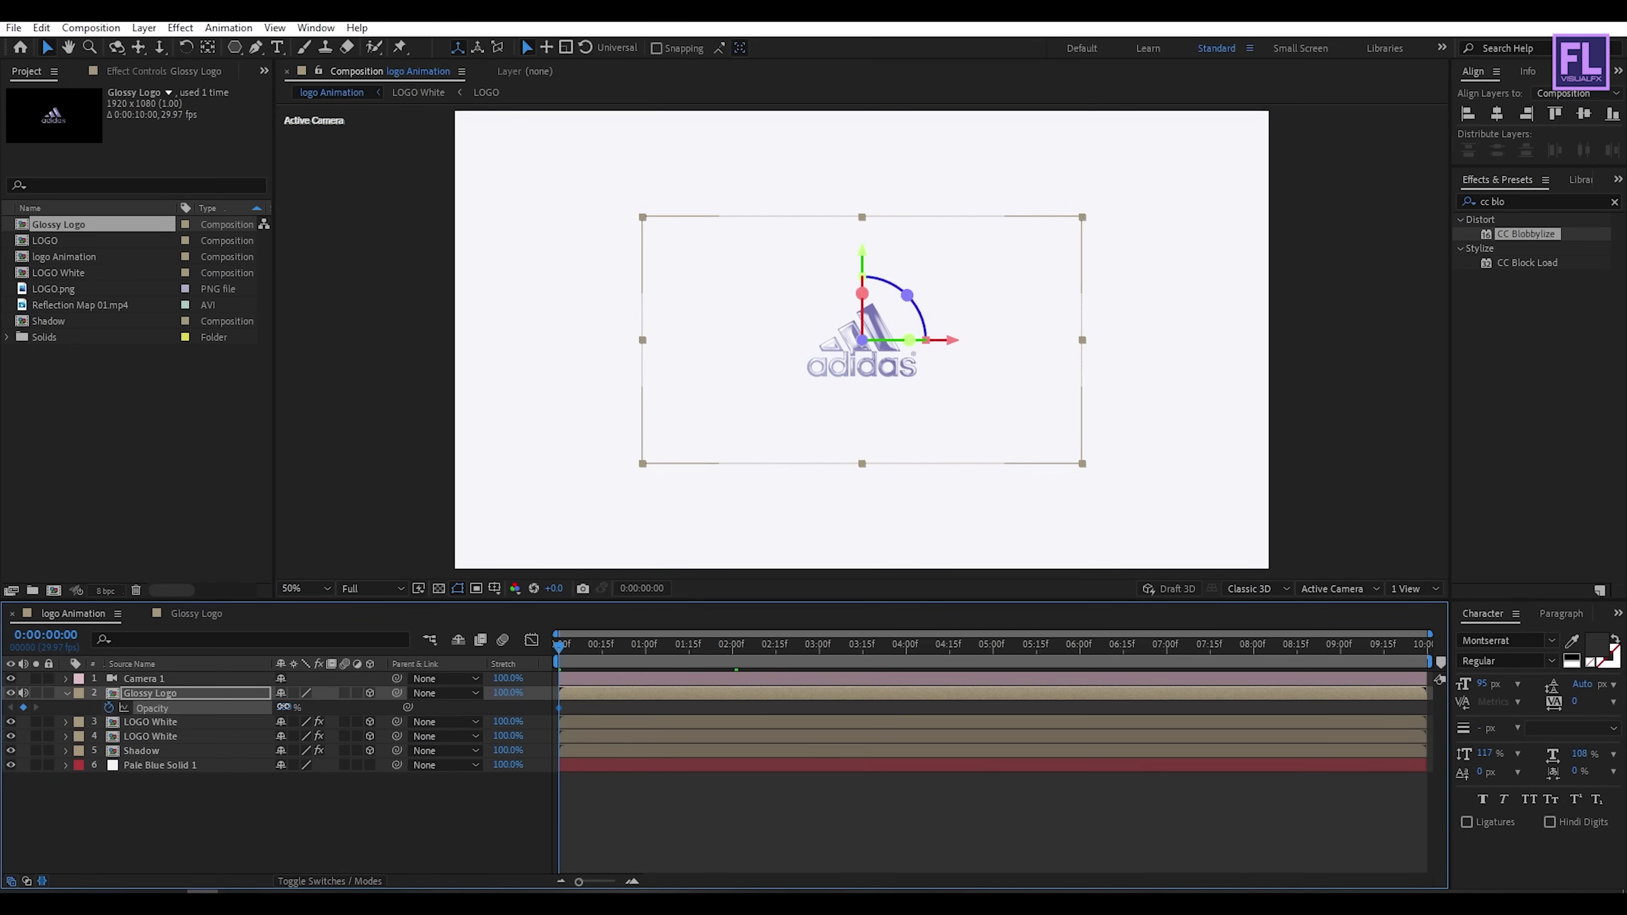
left_click_drag(283, 707, 260, 708)
left_click_drag(561, 647, 586, 649)
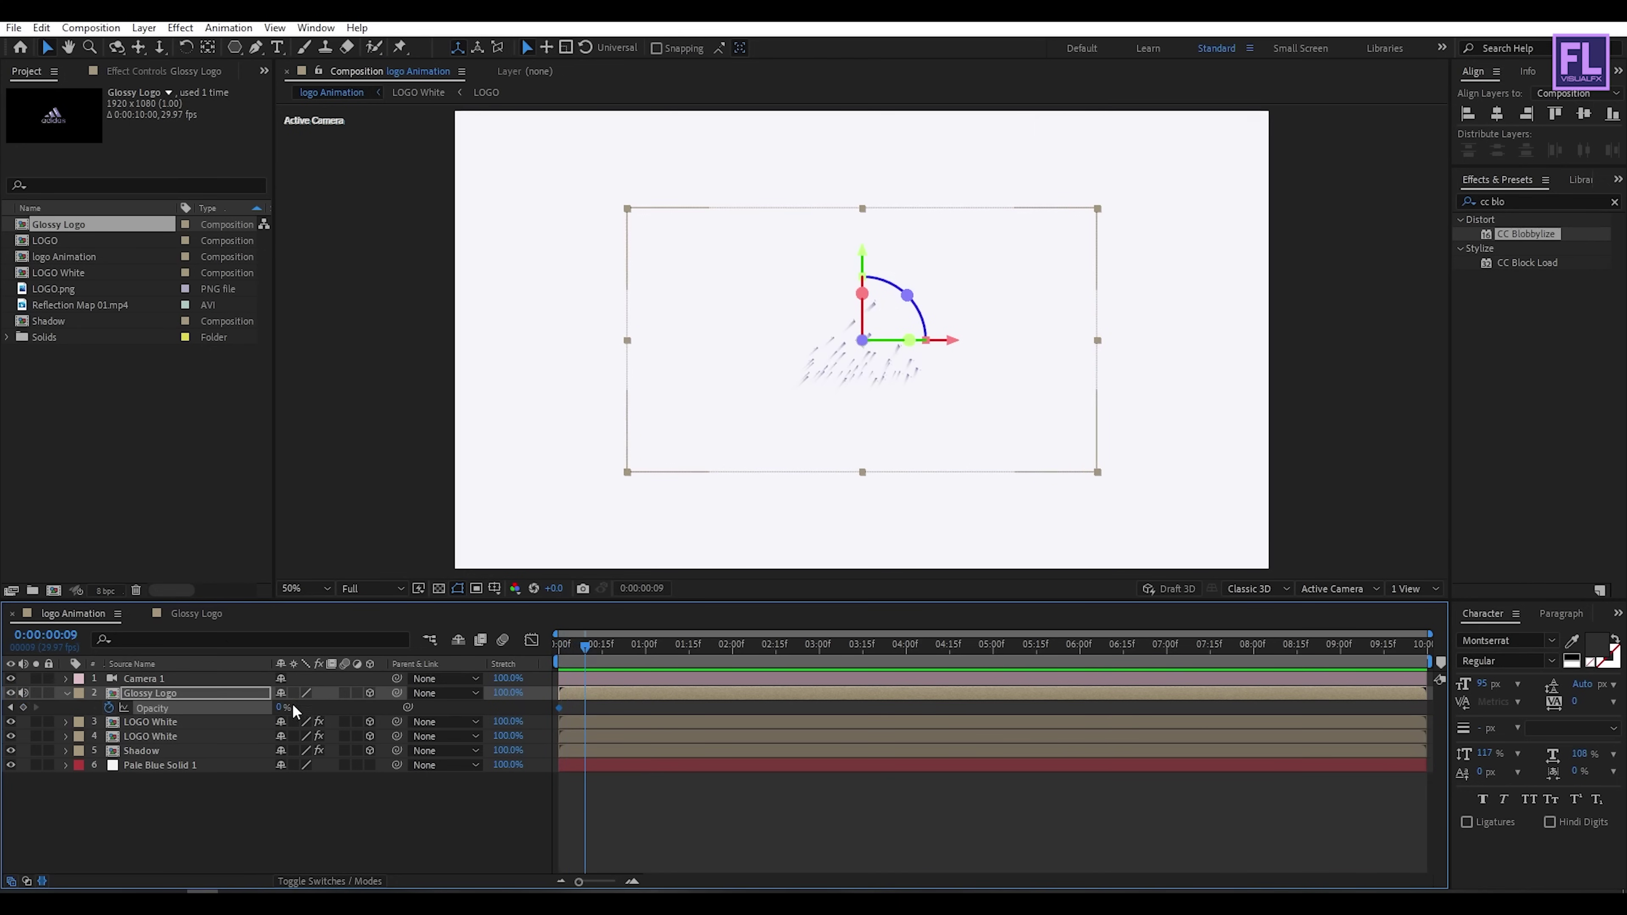
left_click_drag(280, 706, 304, 707)
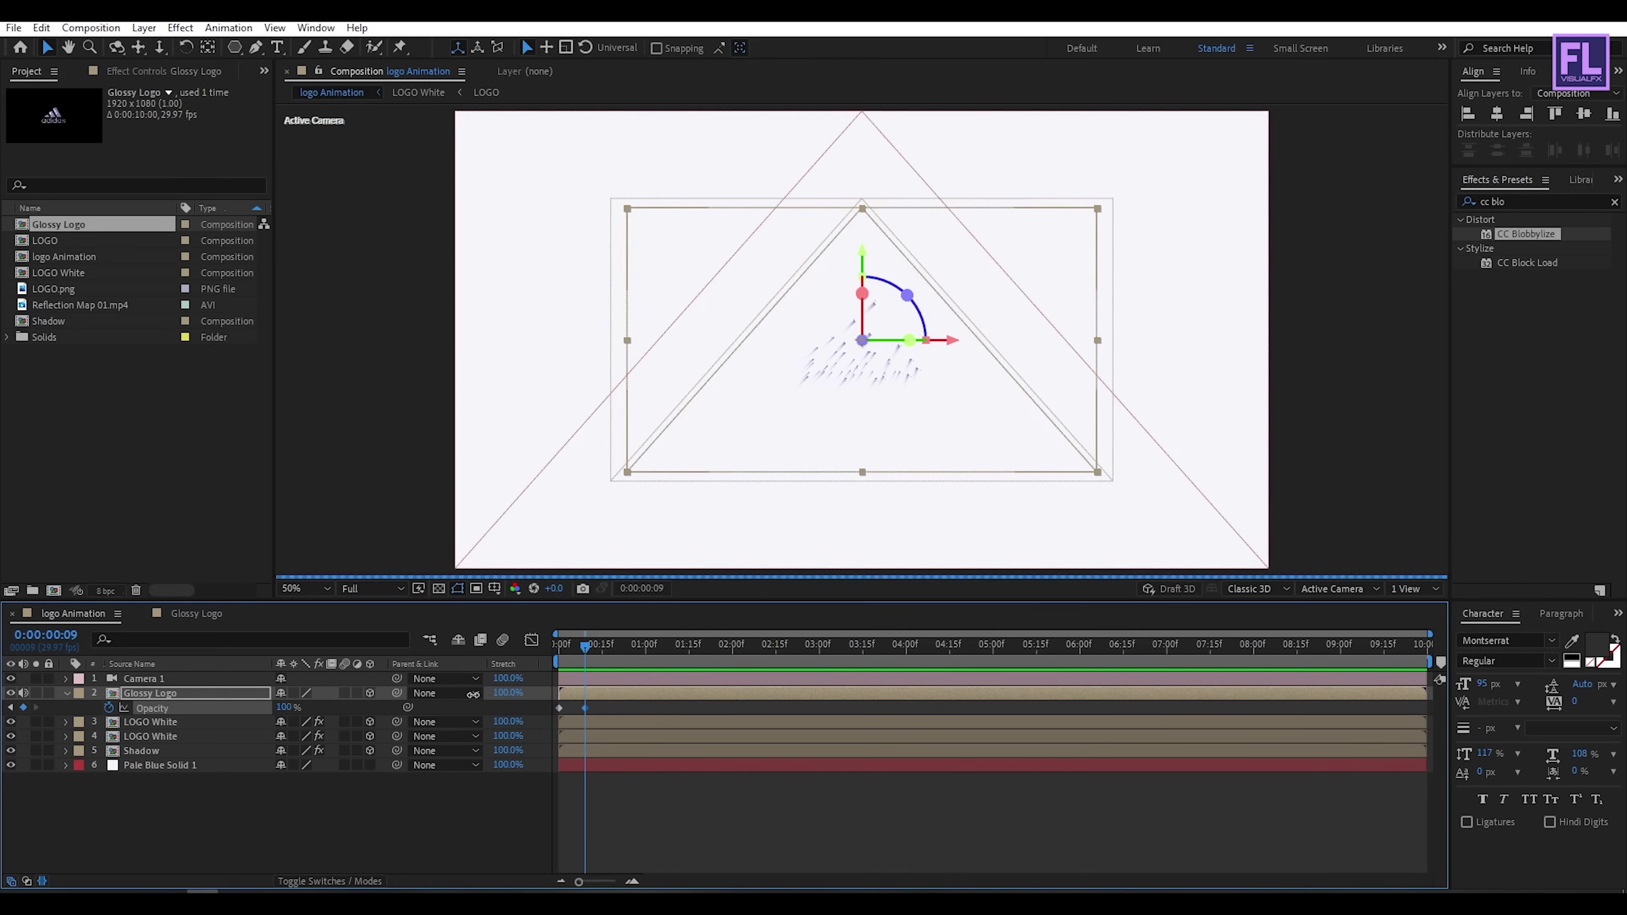
left_click(66, 693)
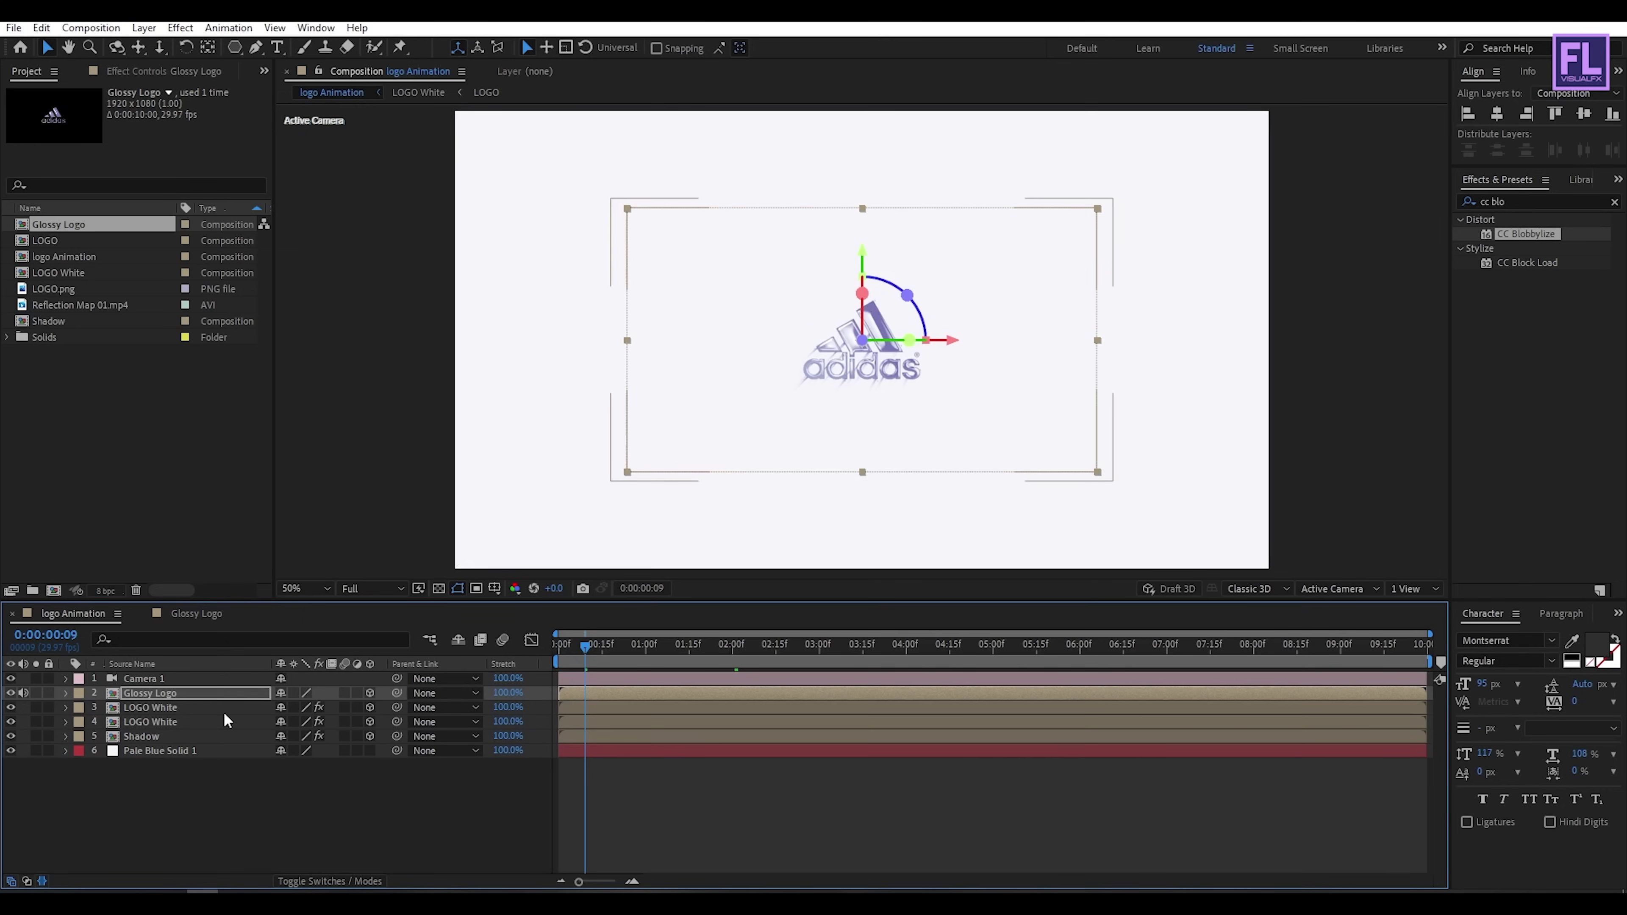
Step: Using the upper LOGO White layer's keyframes as a timing reference, shift the Glossy Logo layer to start at about 0:00:01:25
left_click(250, 706)
key("u")
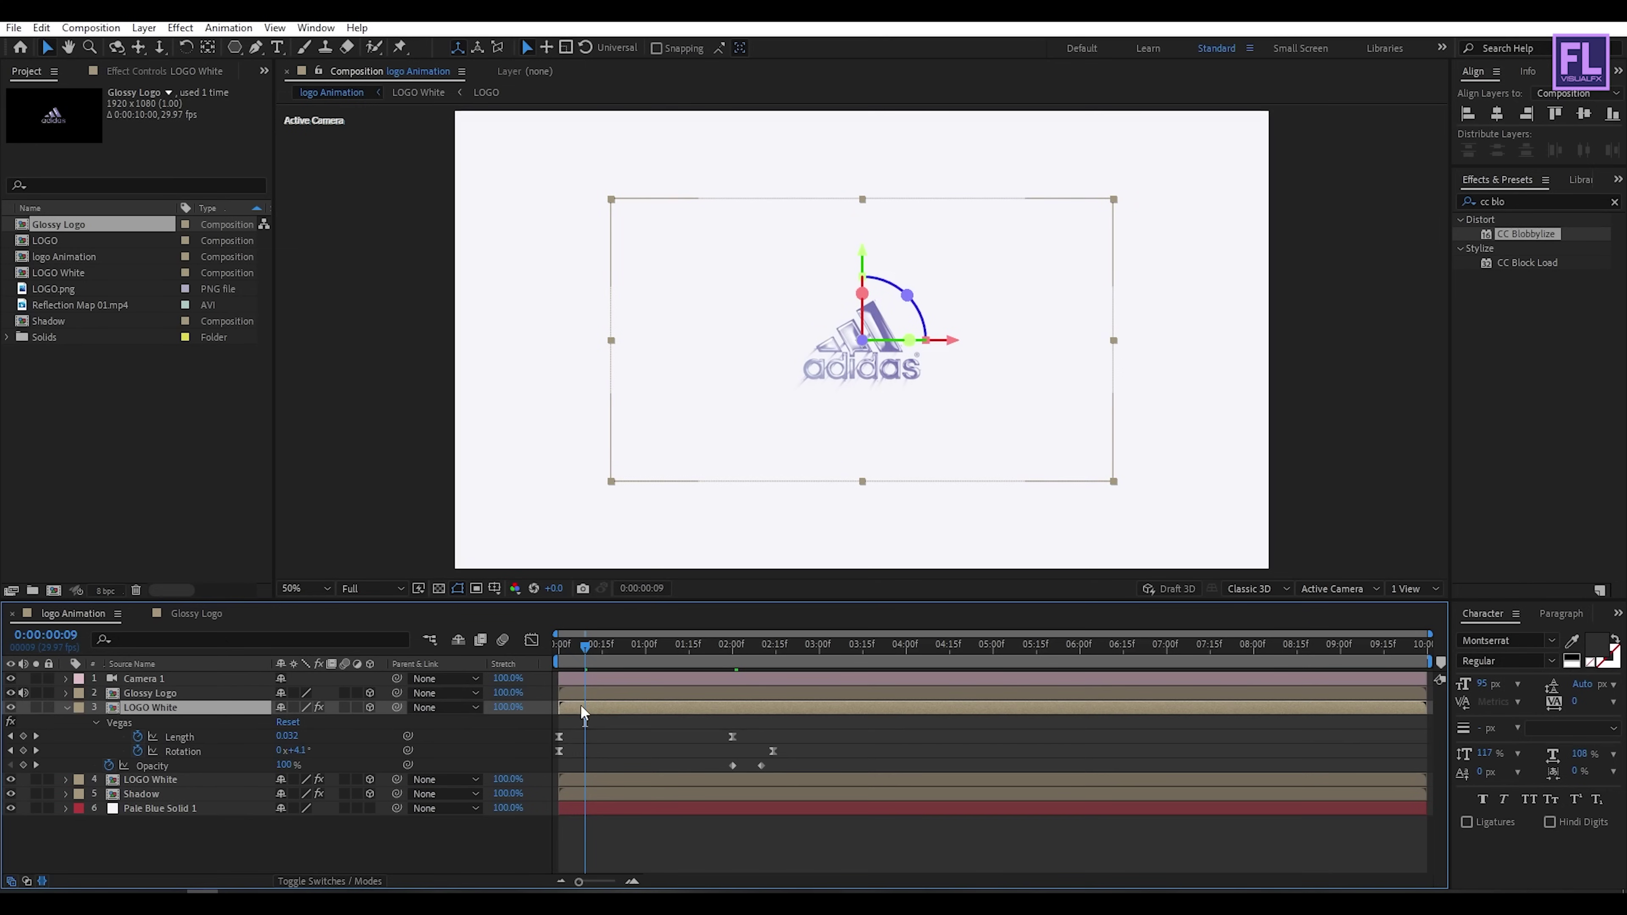
left_click(576, 698)
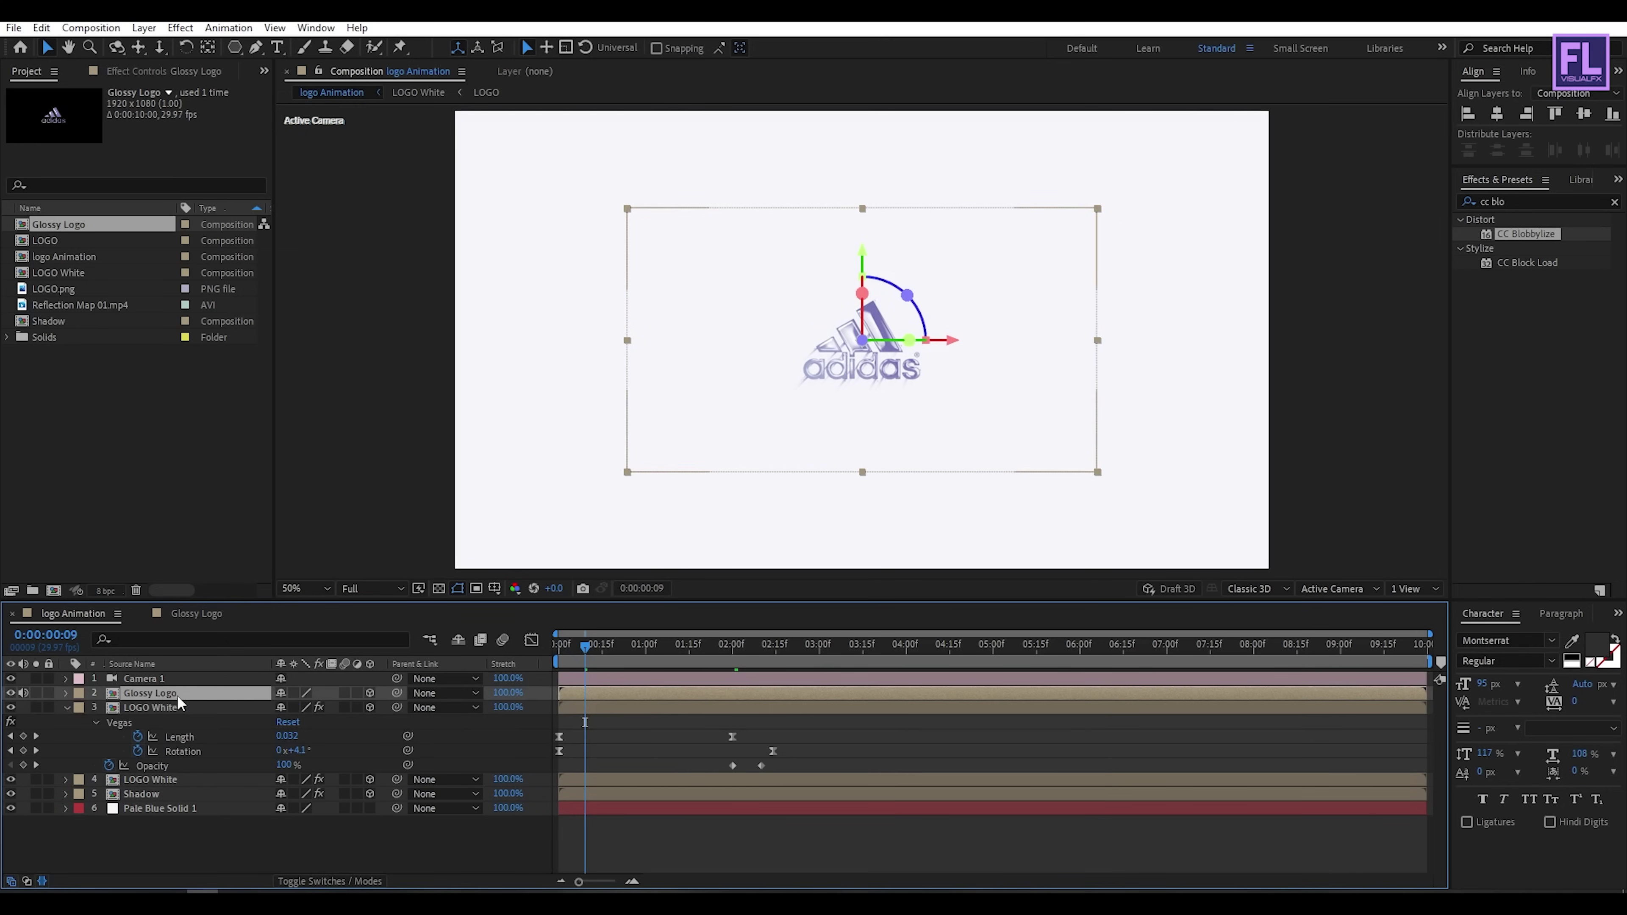
left_click_drag(594, 699, 796, 692)
left_click_drag(762, 688, 751, 690)
left_click_drag(691, 642, 849, 644)
left_click(66, 707)
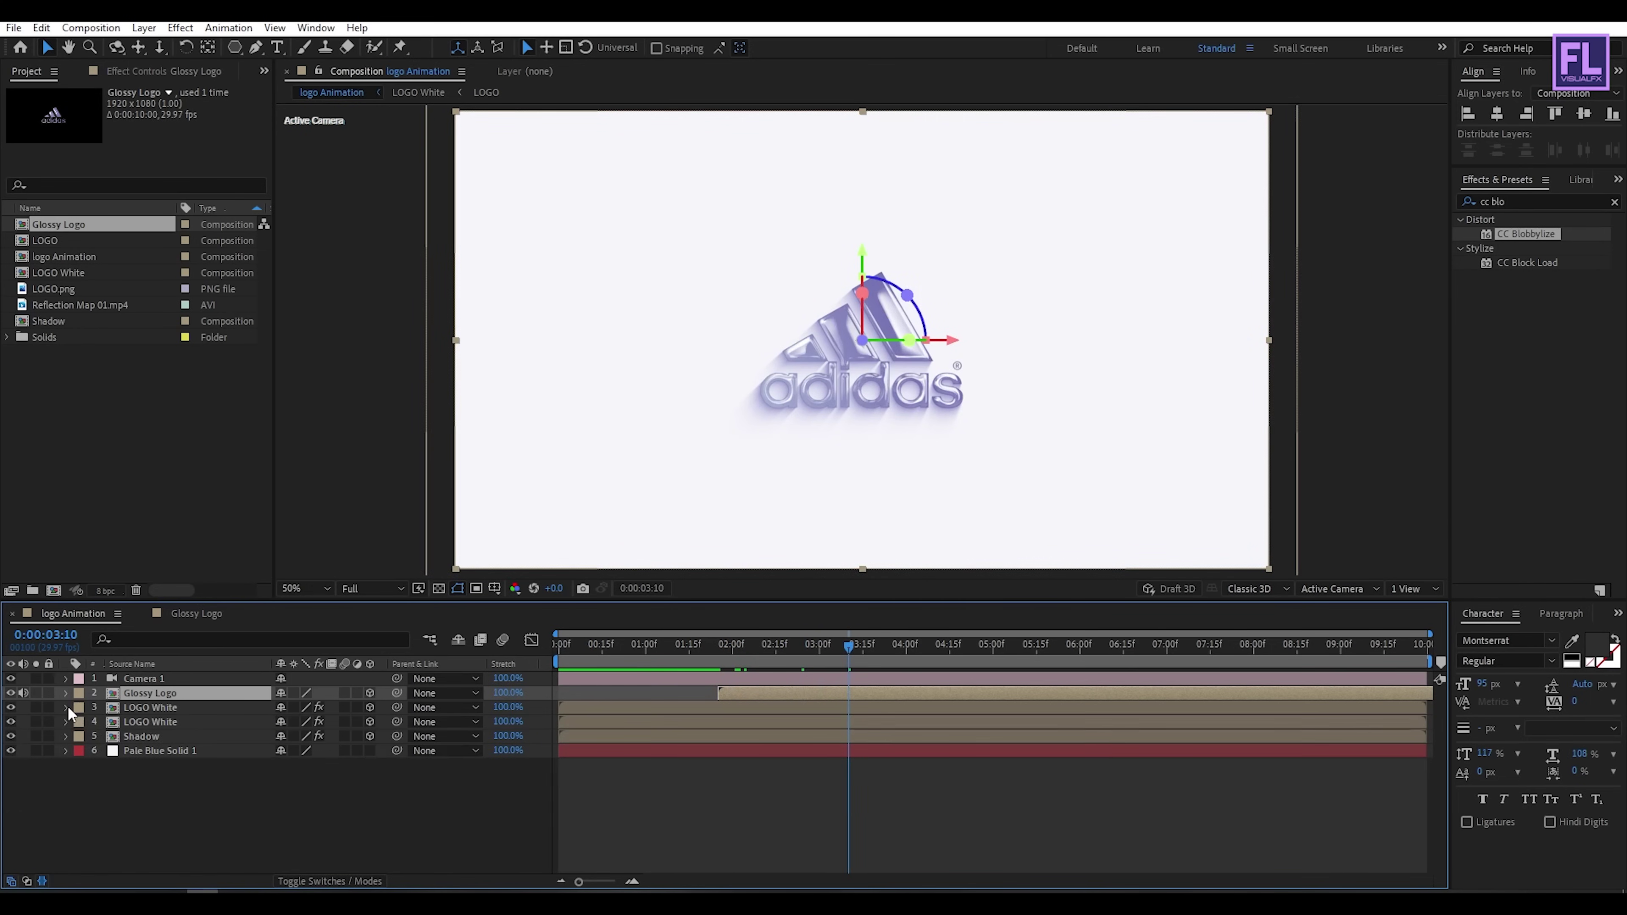
left_click(248, 807)
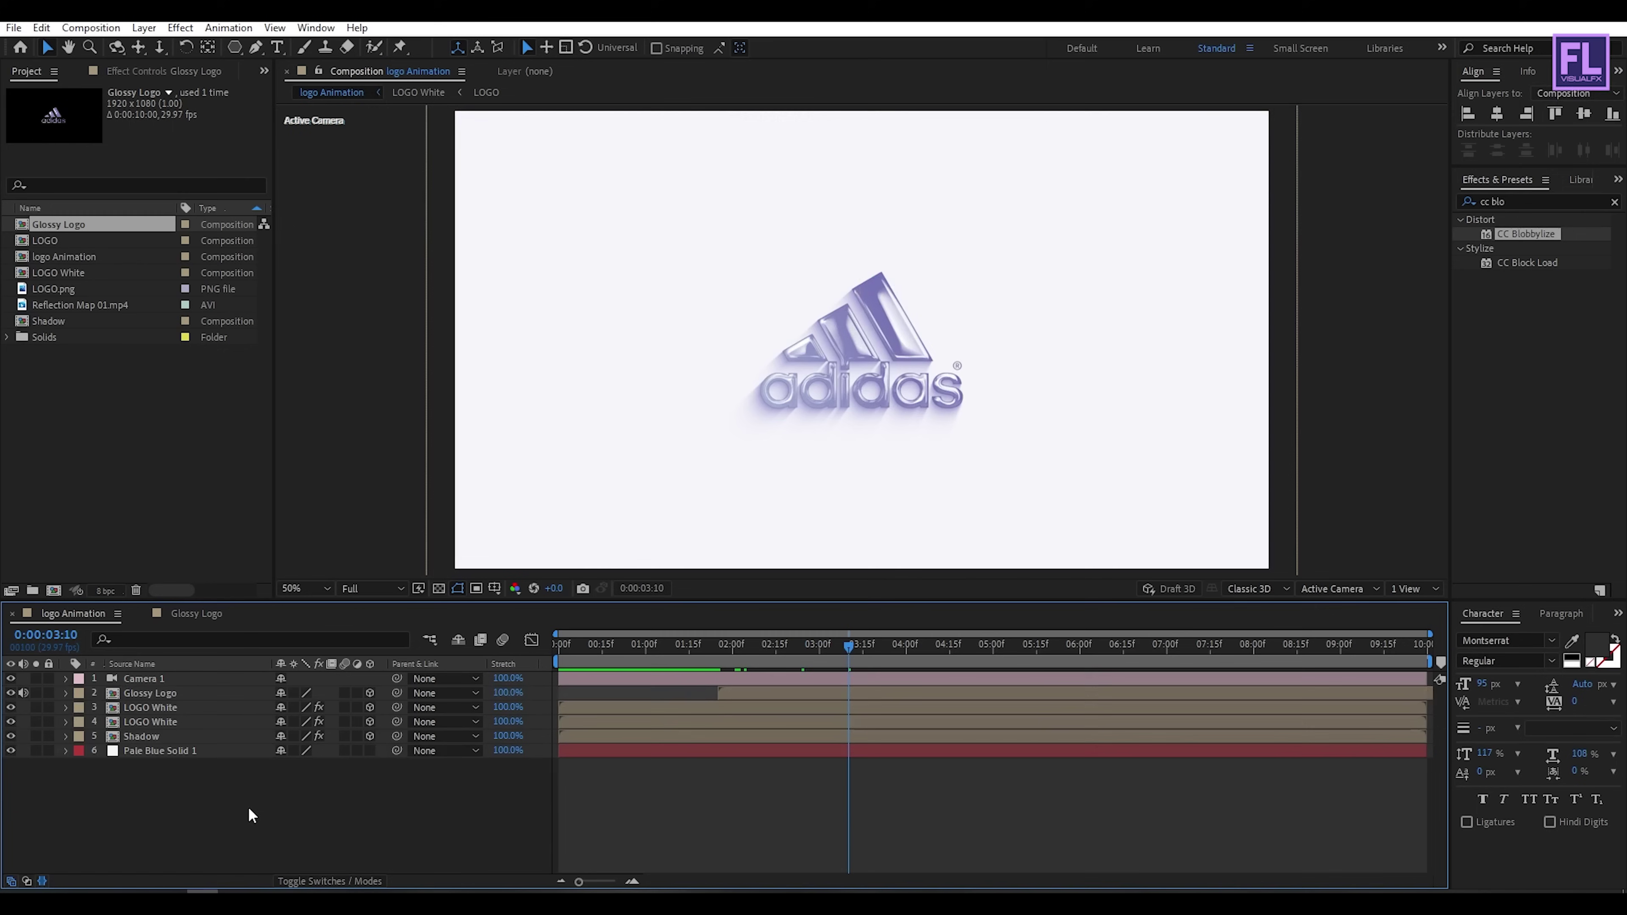
Step: Add a null object and parent the Glossy Logo, both LOGO White layers and the Shadow layer to it
right_click(160, 800)
mouse_move(211, 609)
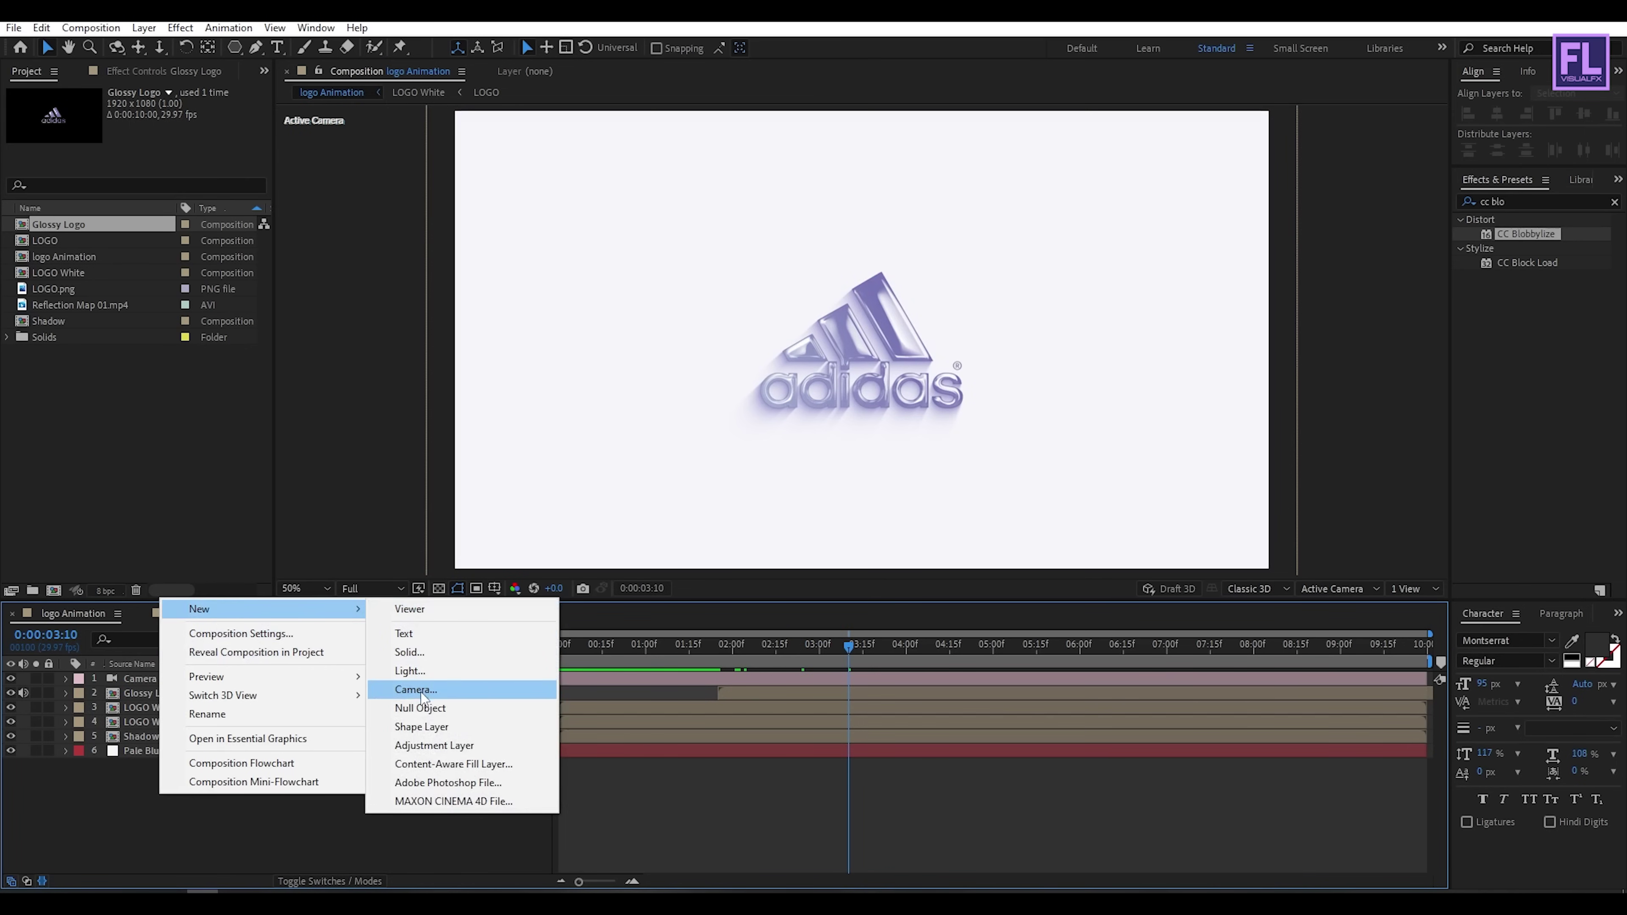
left_click(420, 707)
left_click(152, 750)
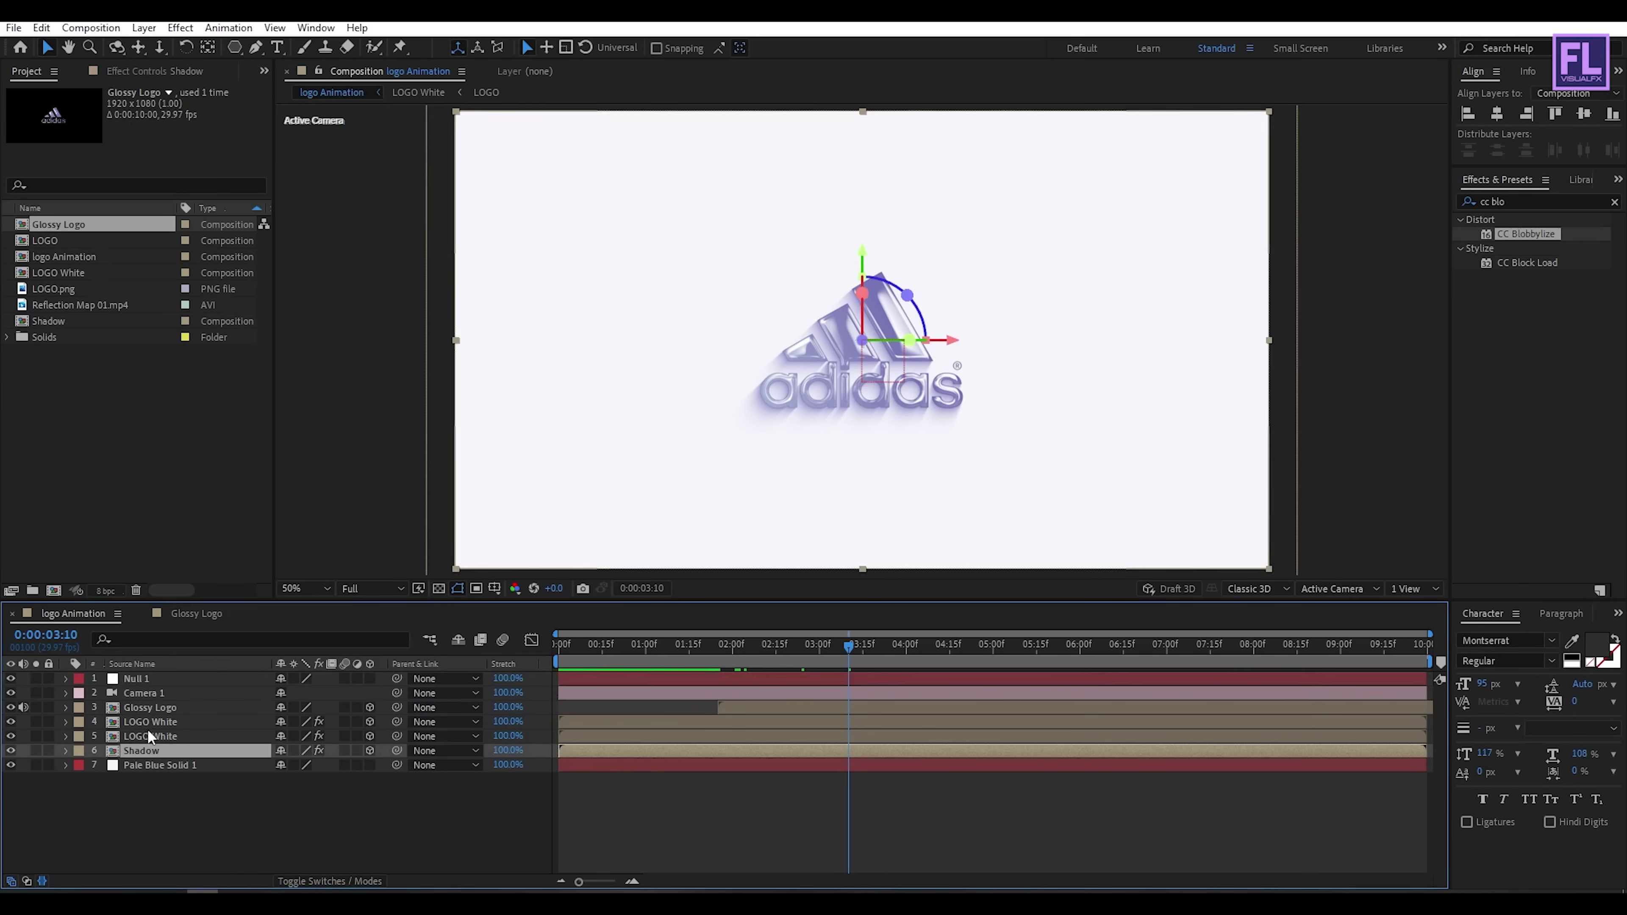
left_click(158, 707, "shift")
left_click_drag(396, 706, 136, 684)
Step: Keyframe the null's Position at 0:00:01:29, and set it to 960, 501 at 0:00:02:20 to raise the logo
left_click_drag(834, 650, 716, 640)
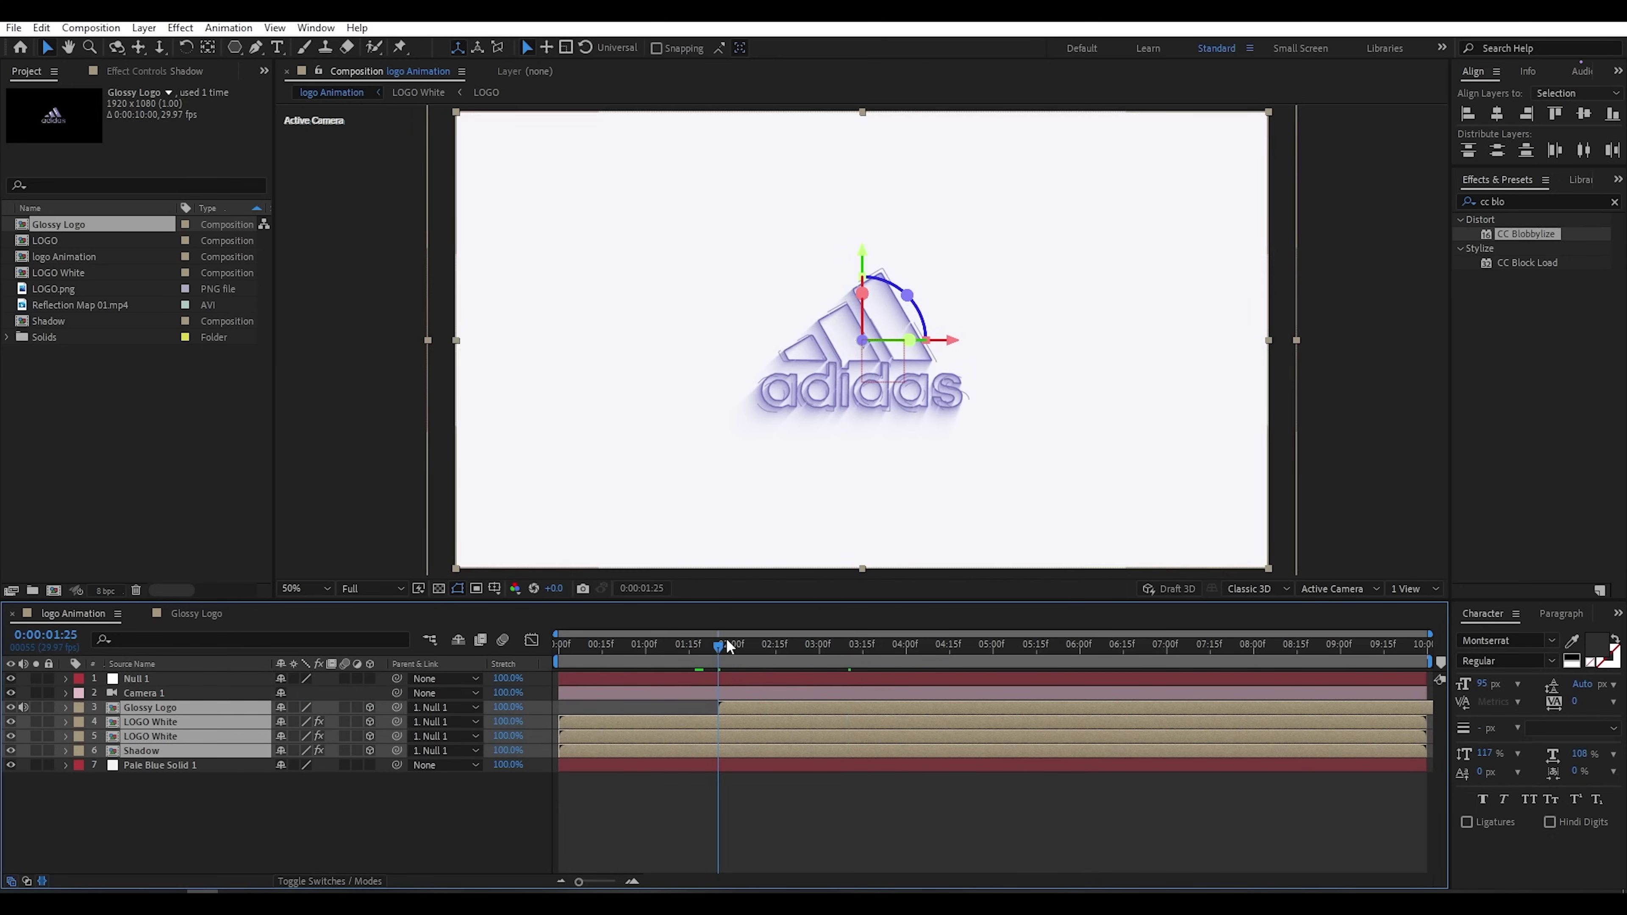
left_click_drag(720, 649, 731, 647)
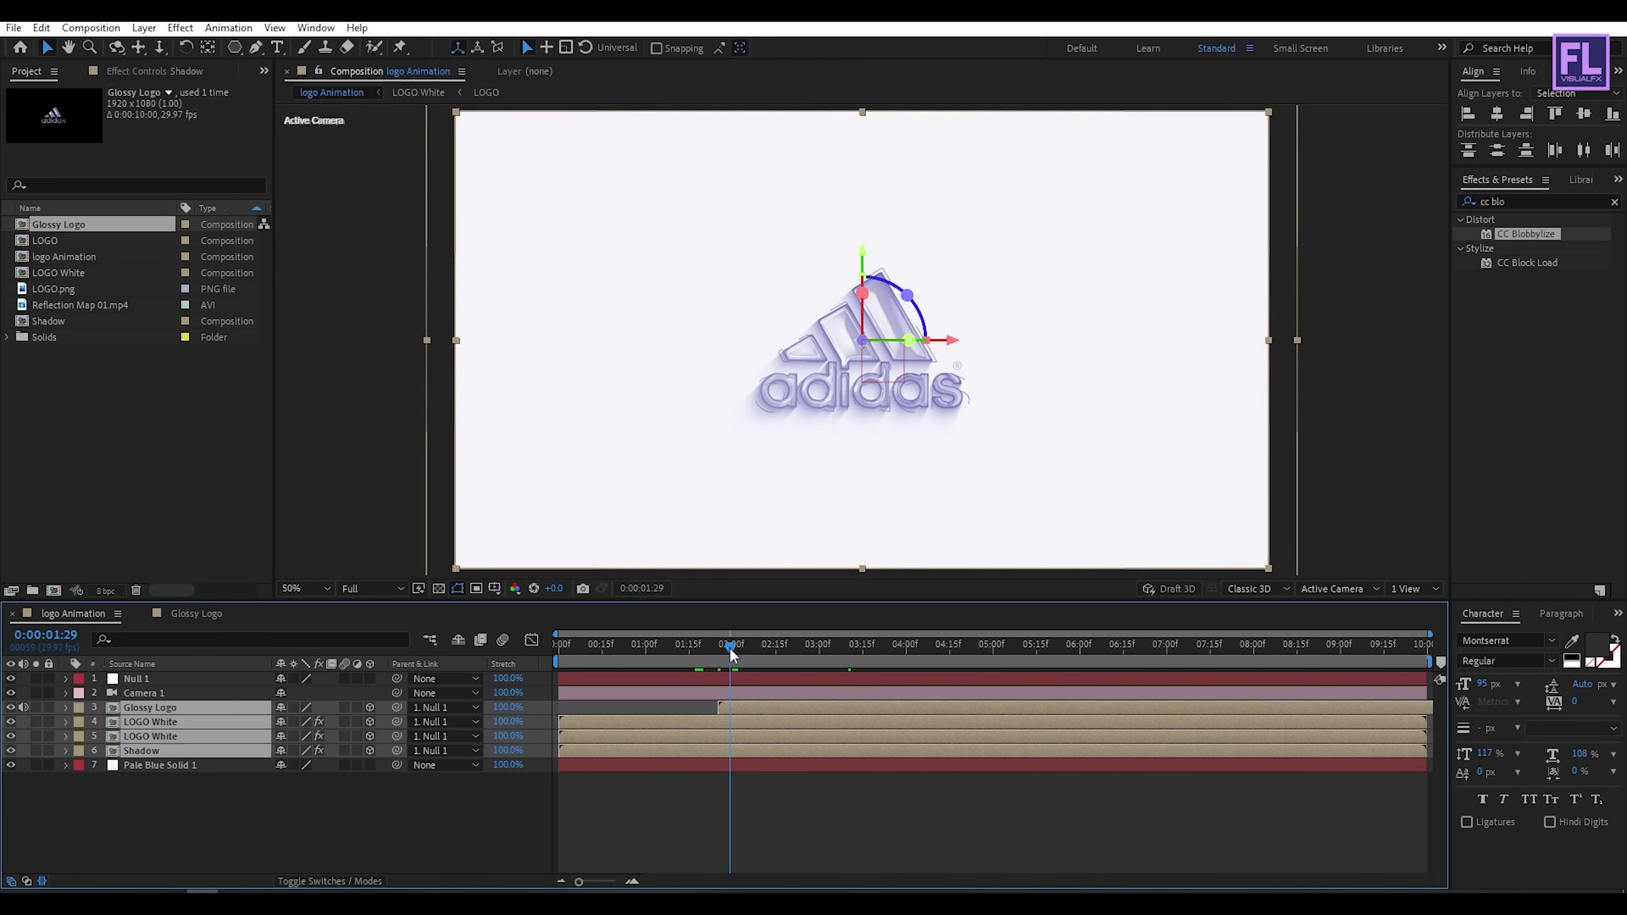
left_click(153, 678)
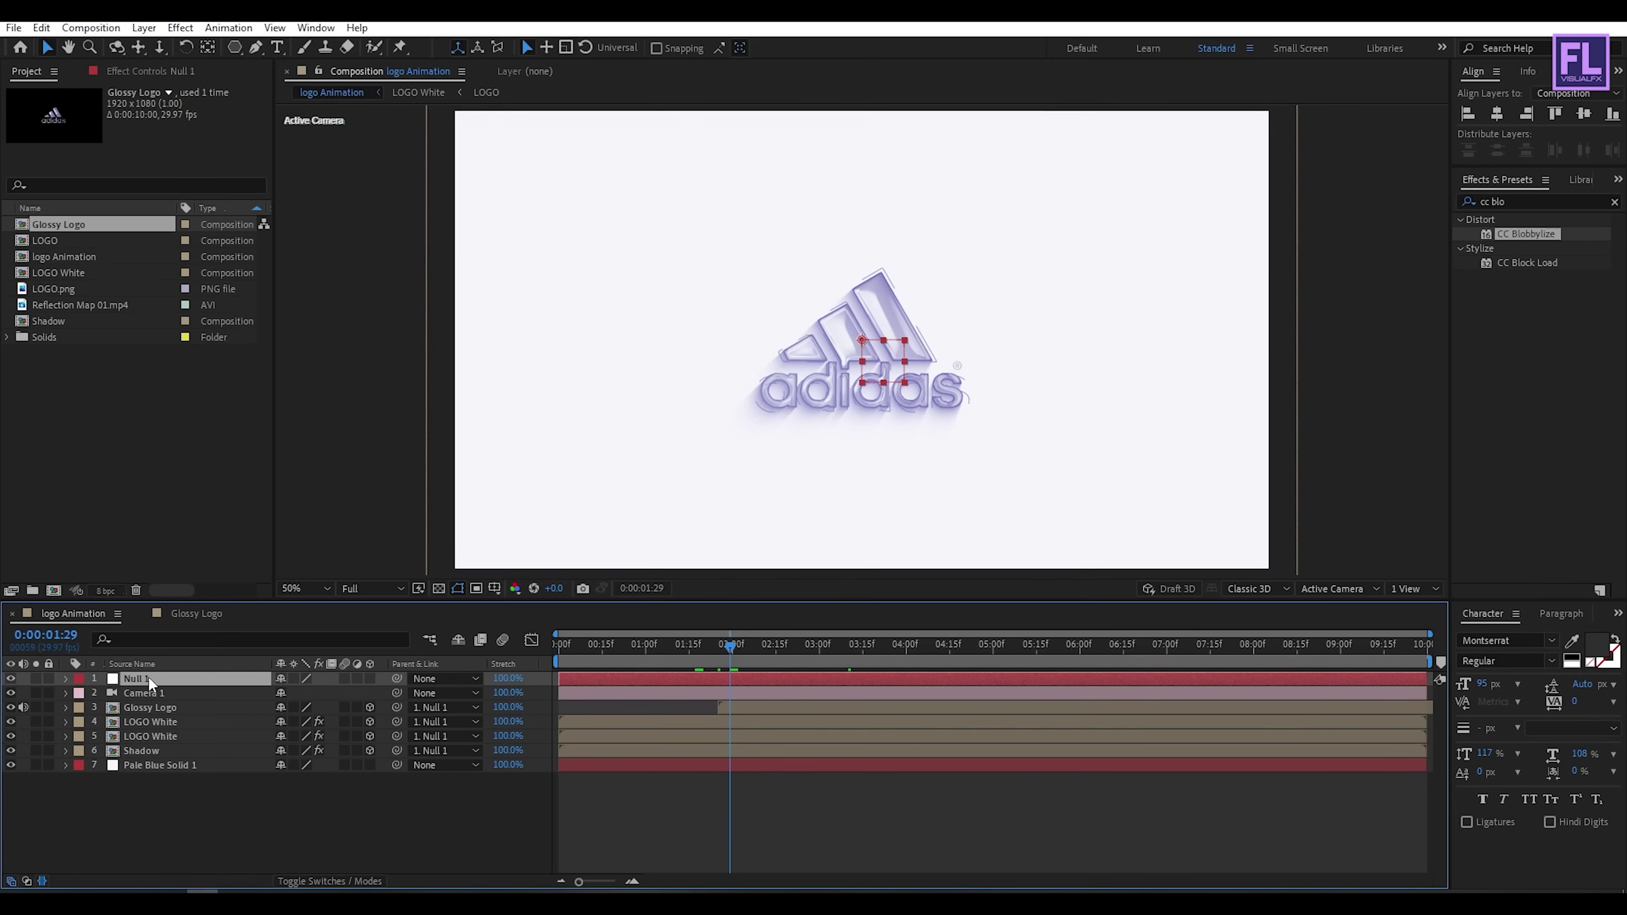
key("p")
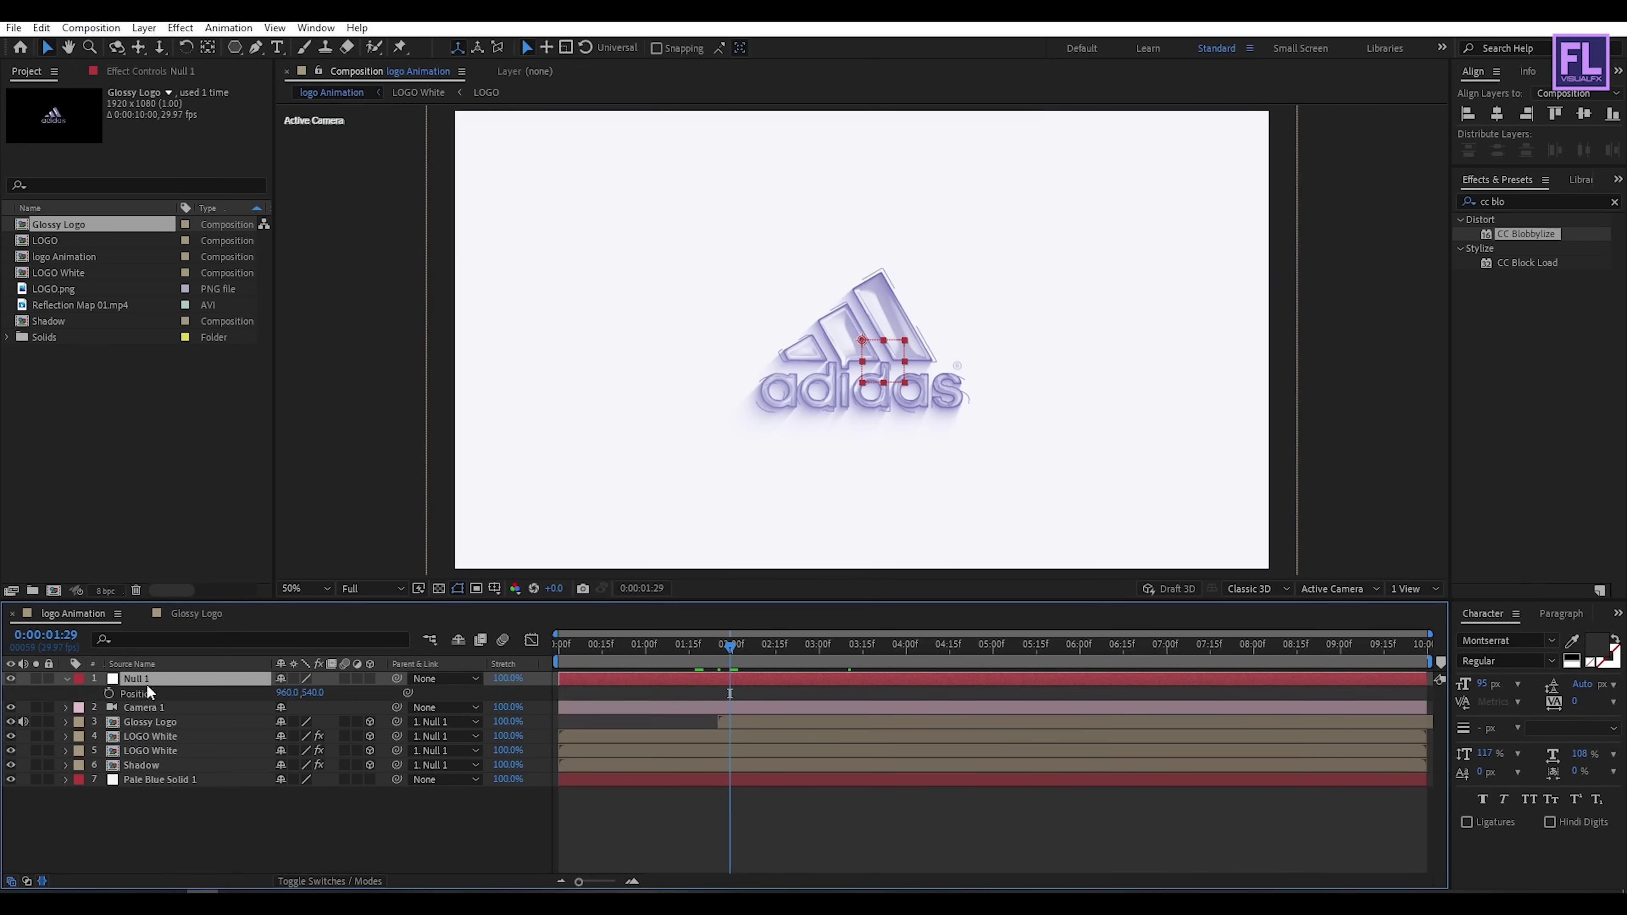
left_click(108, 694)
left_click_drag(727, 646, 792, 648)
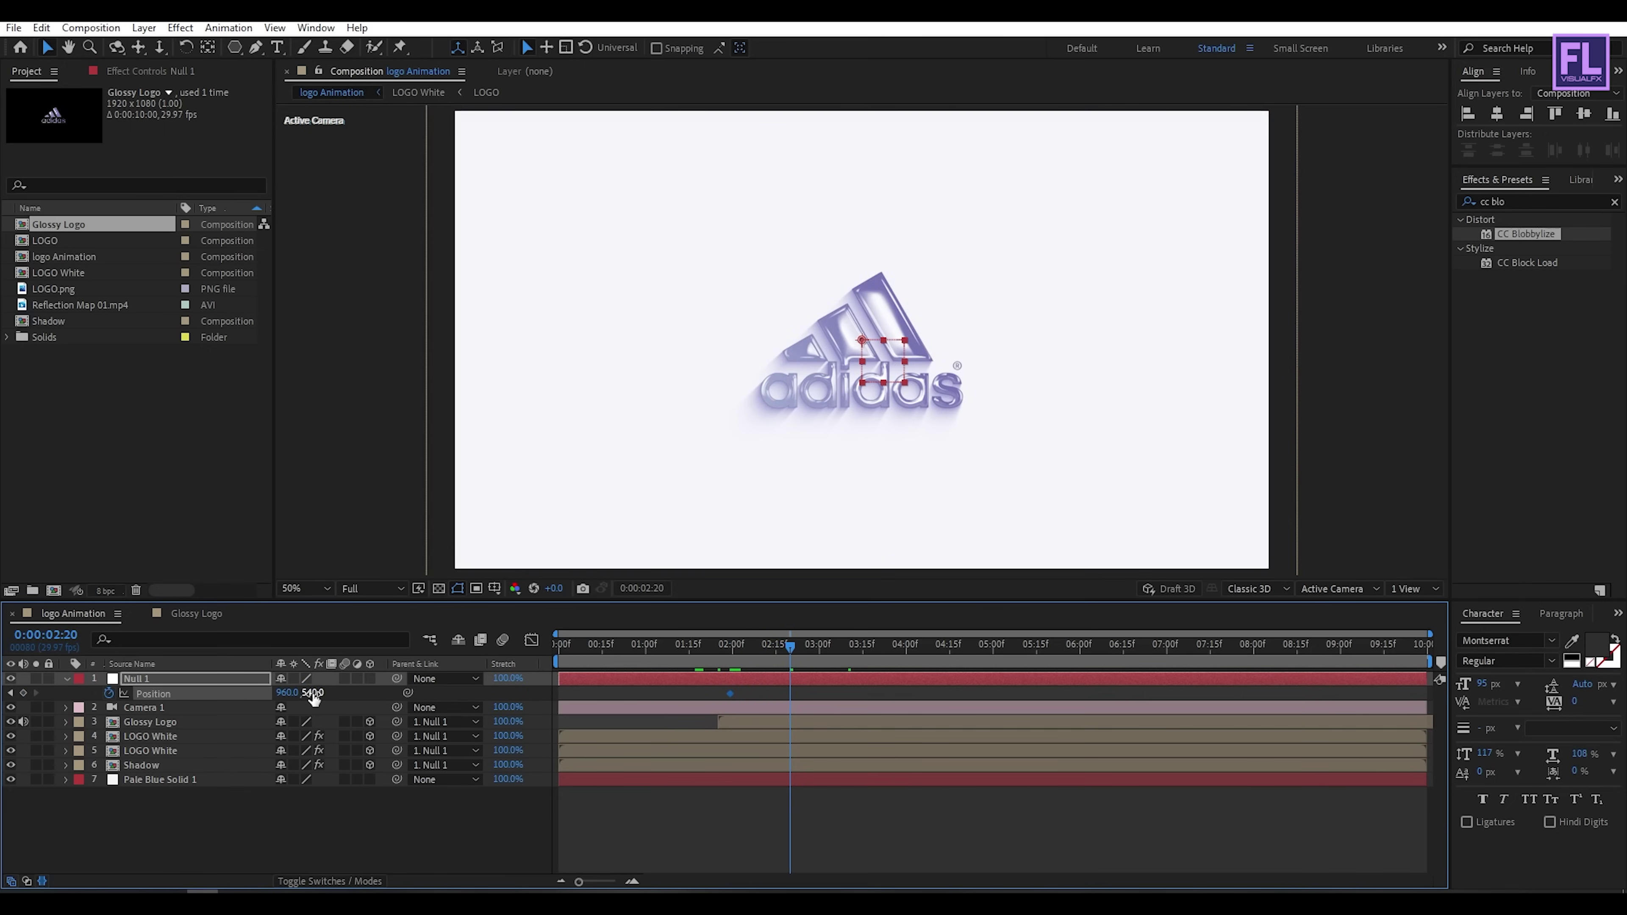
left_click_drag(312, 694, 276, 700)
Step: Easy-ease the null's Position keyframes, shape their speed curve to peak early with a long slowdown, and preview the motion
left_click_drag(812, 691, 717, 699)
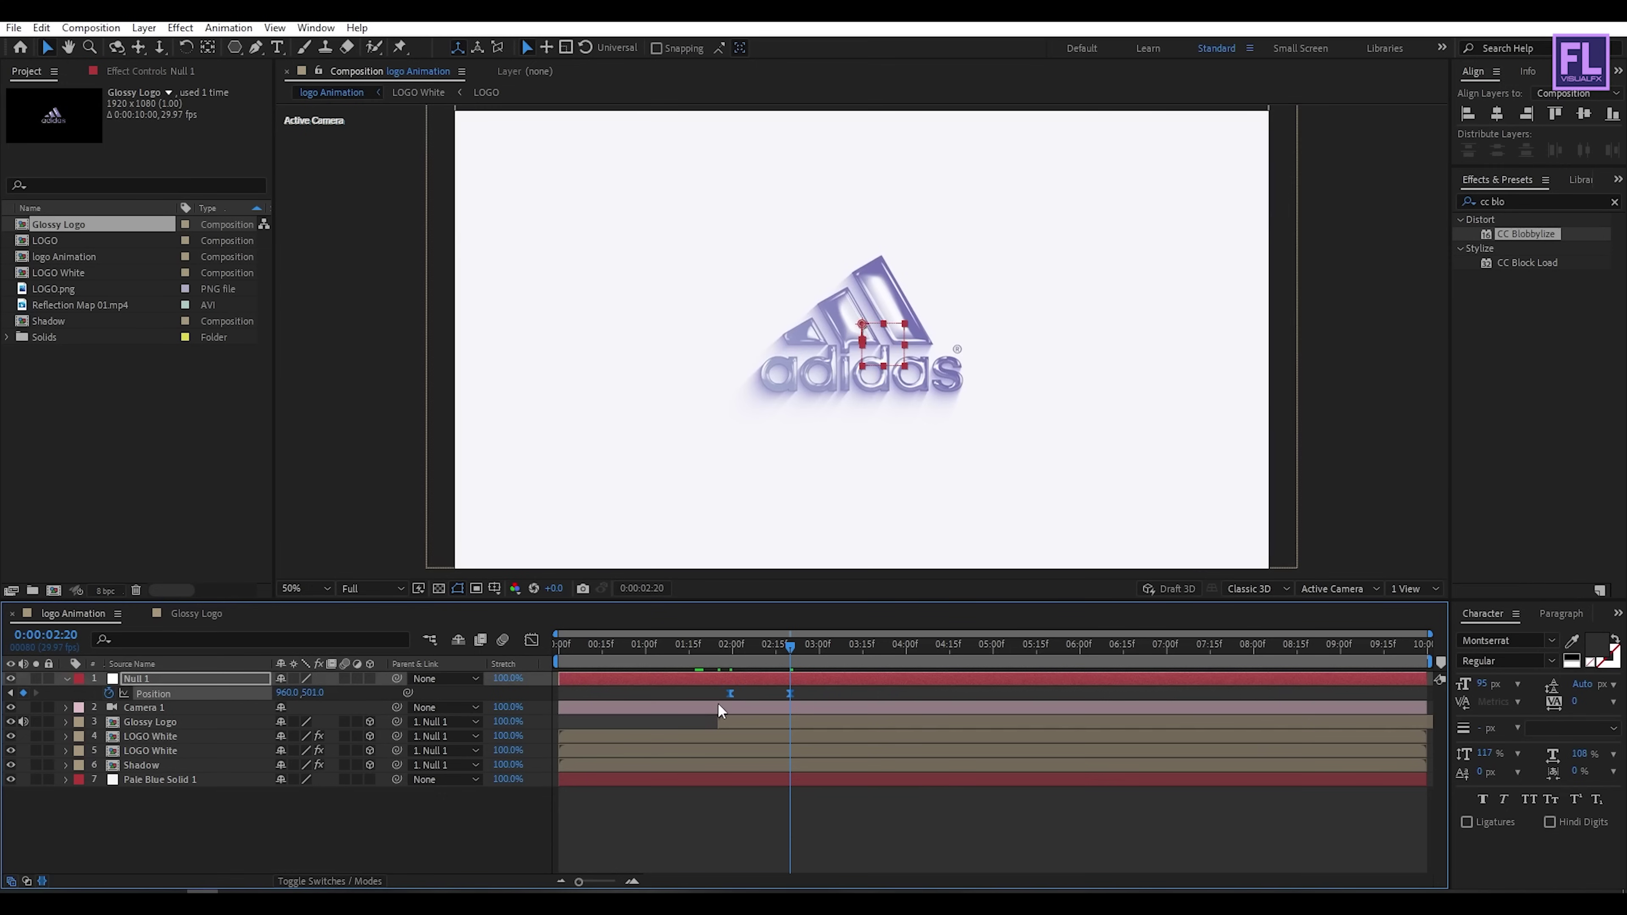
left_click(532, 640)
left_click_drag(852, 840, 734, 820)
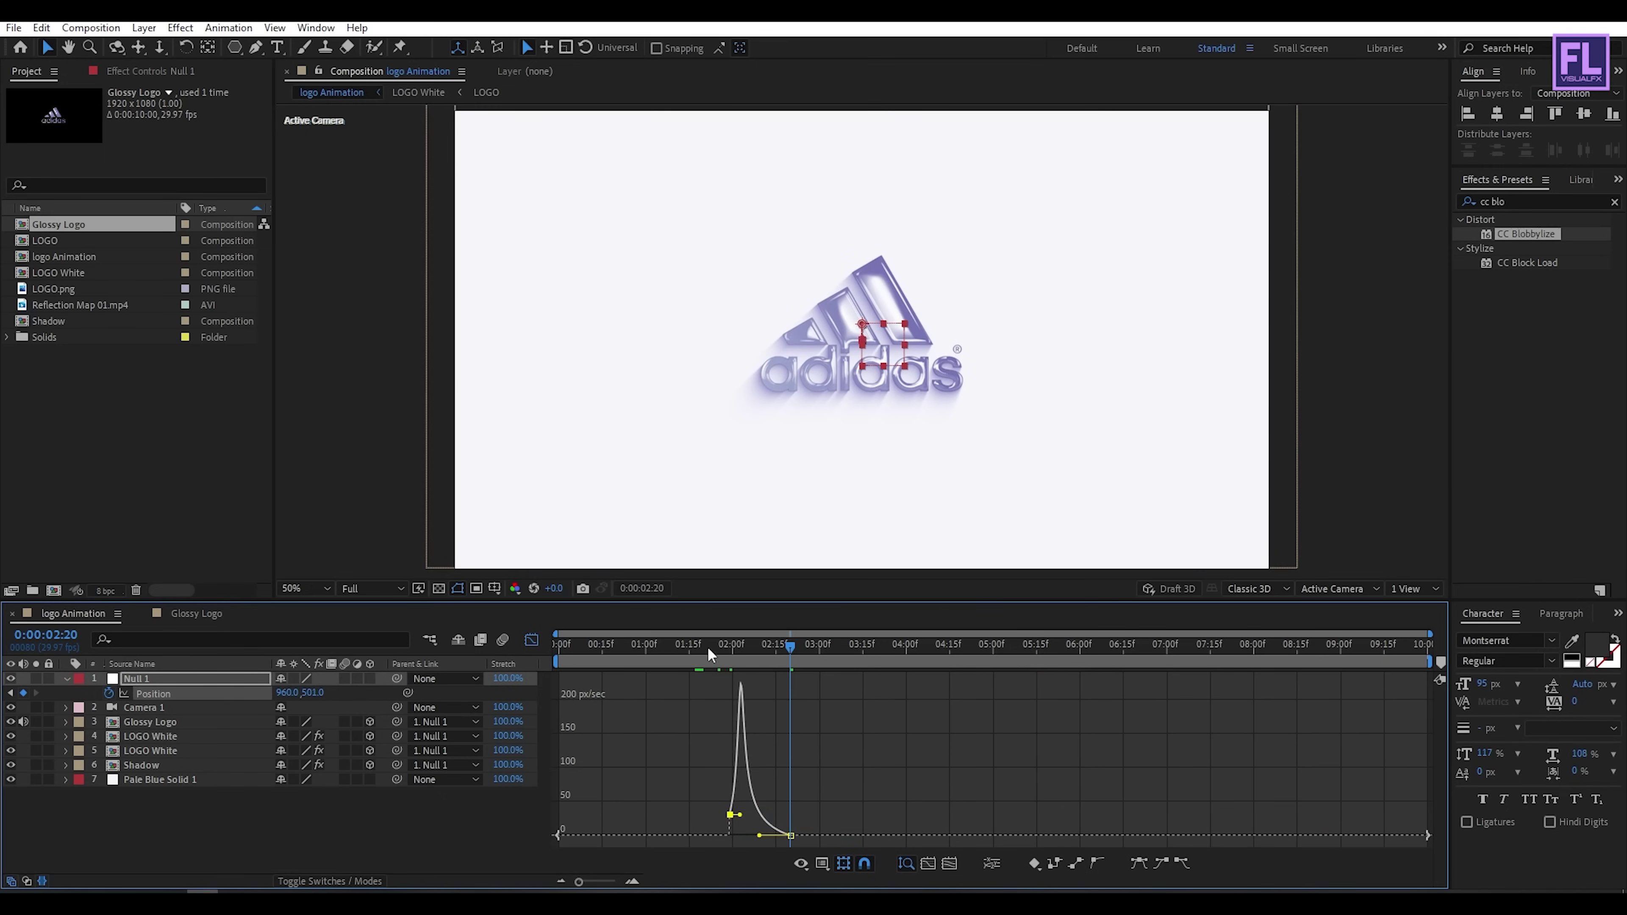
left_click(531, 640)
left_click_drag(799, 649, 712, 652)
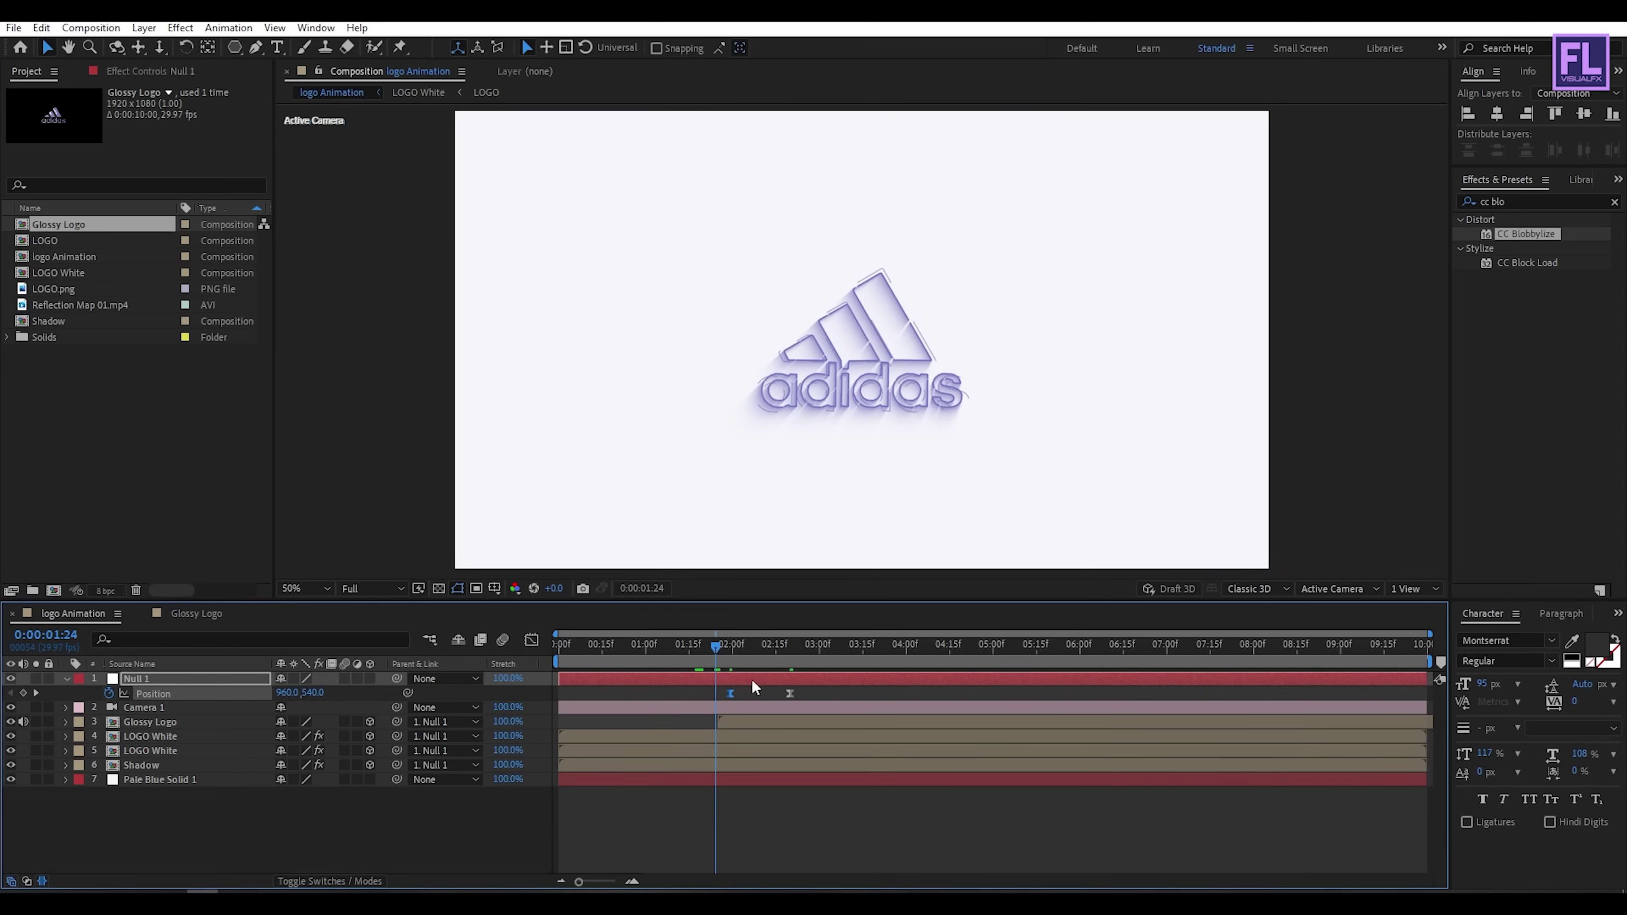
key("space")
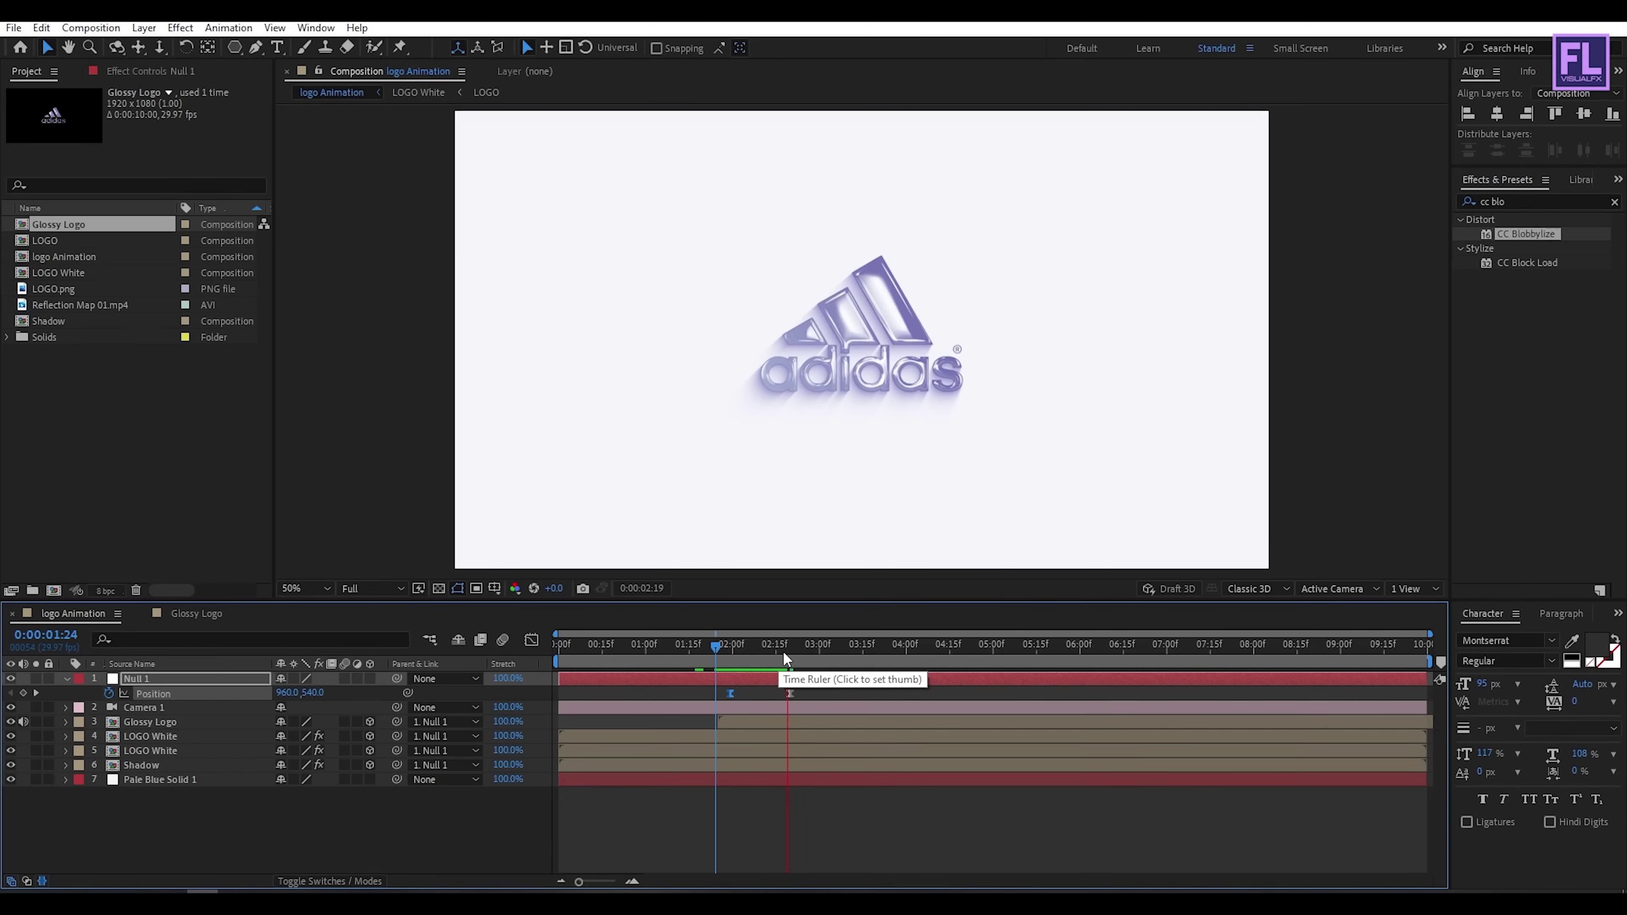
key("space")
key("space")
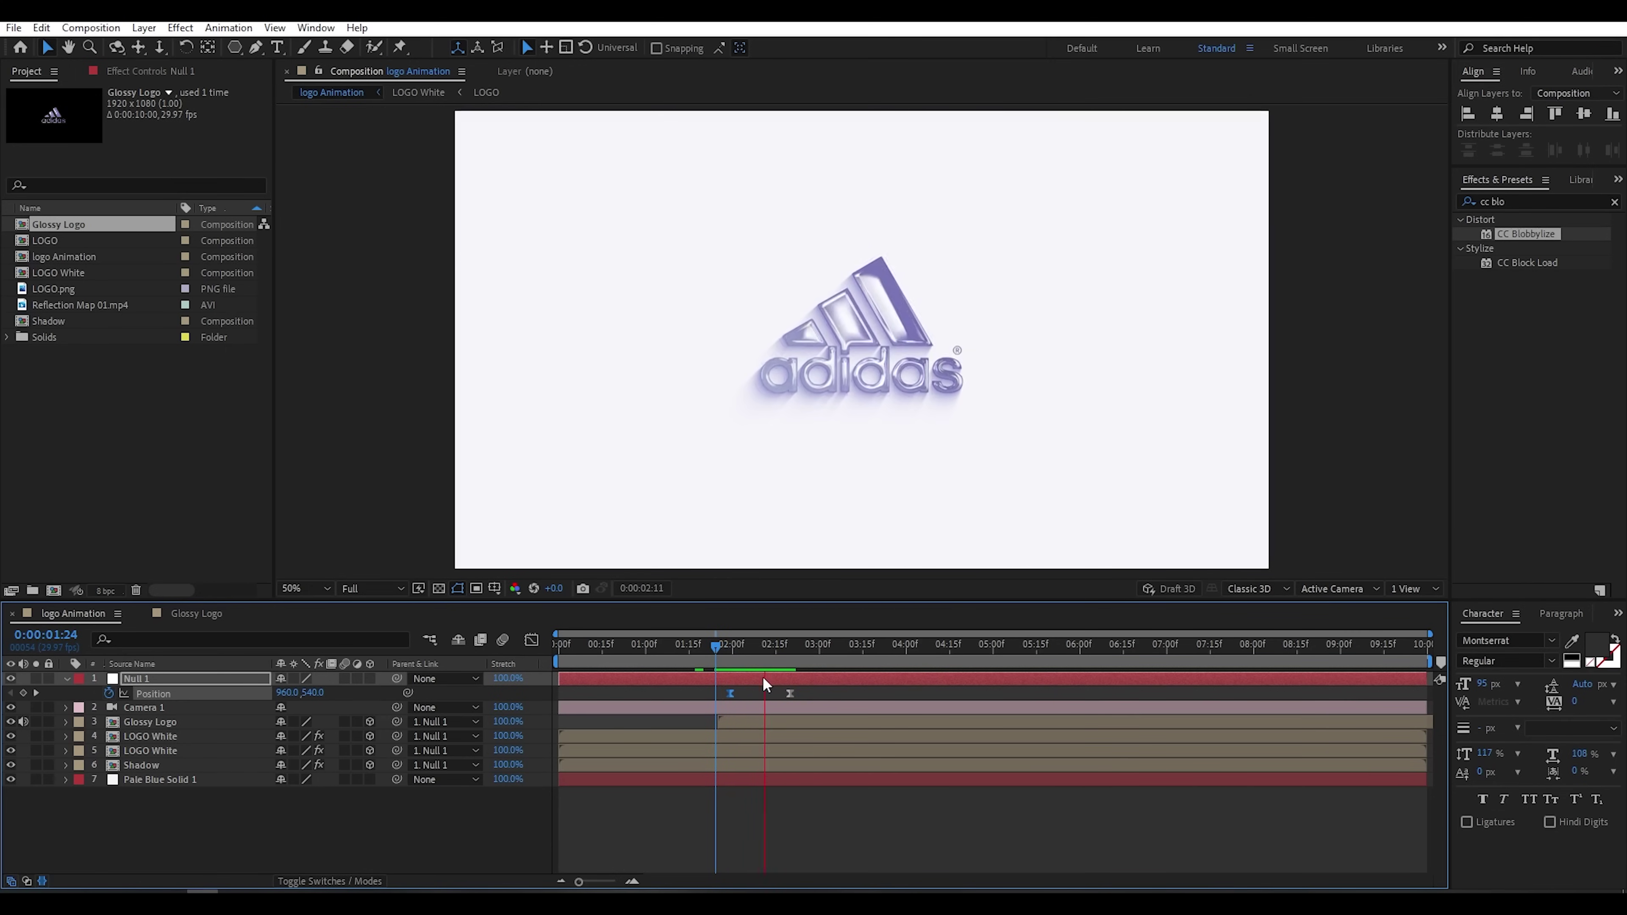
key("space")
Step: Add a text layer reading "adidas.com" to the logo Animation composition with the time at 0:00:02:20
left_click_drag(751, 661, 790, 663)
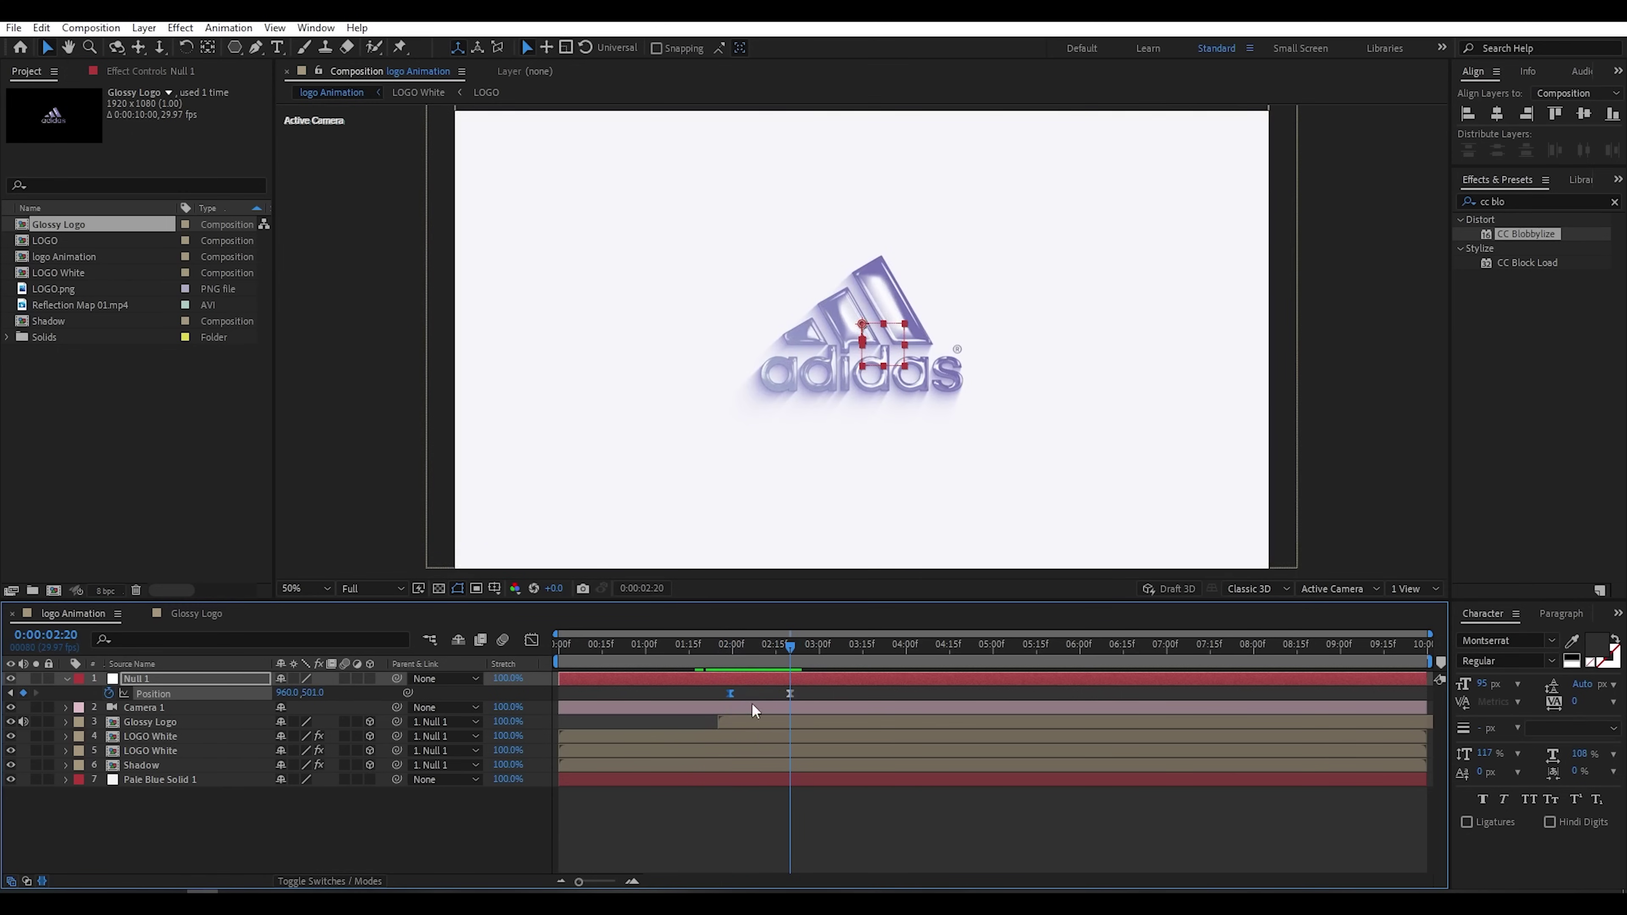
left_click(67, 678)
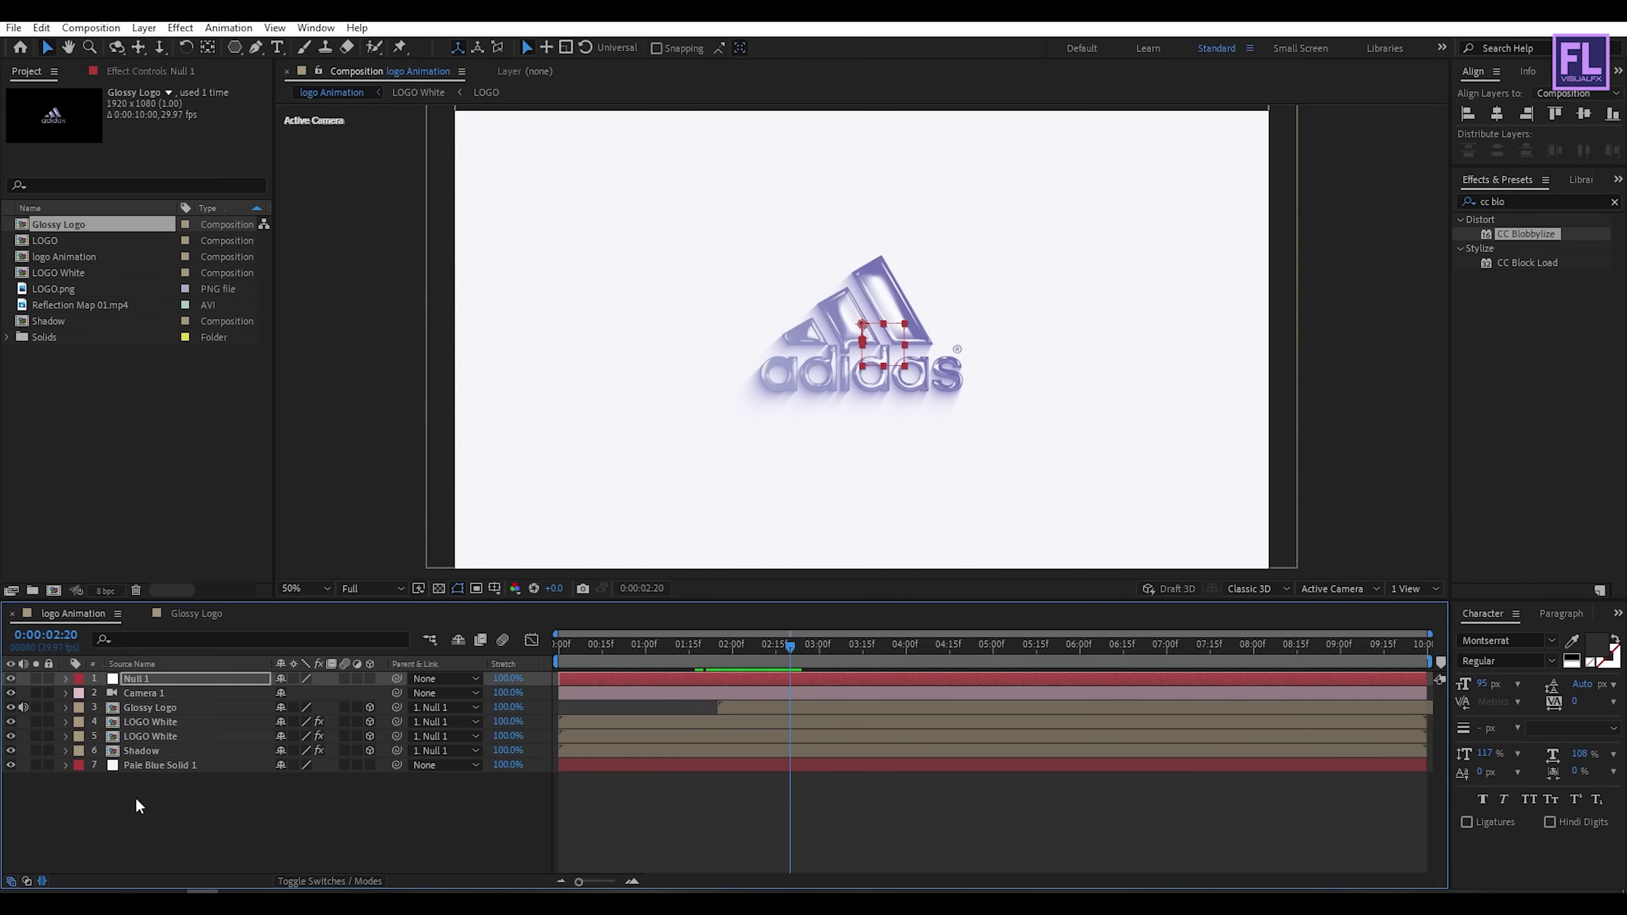
right_click(116, 801)
mouse_move(166, 614)
left_click(408, 649)
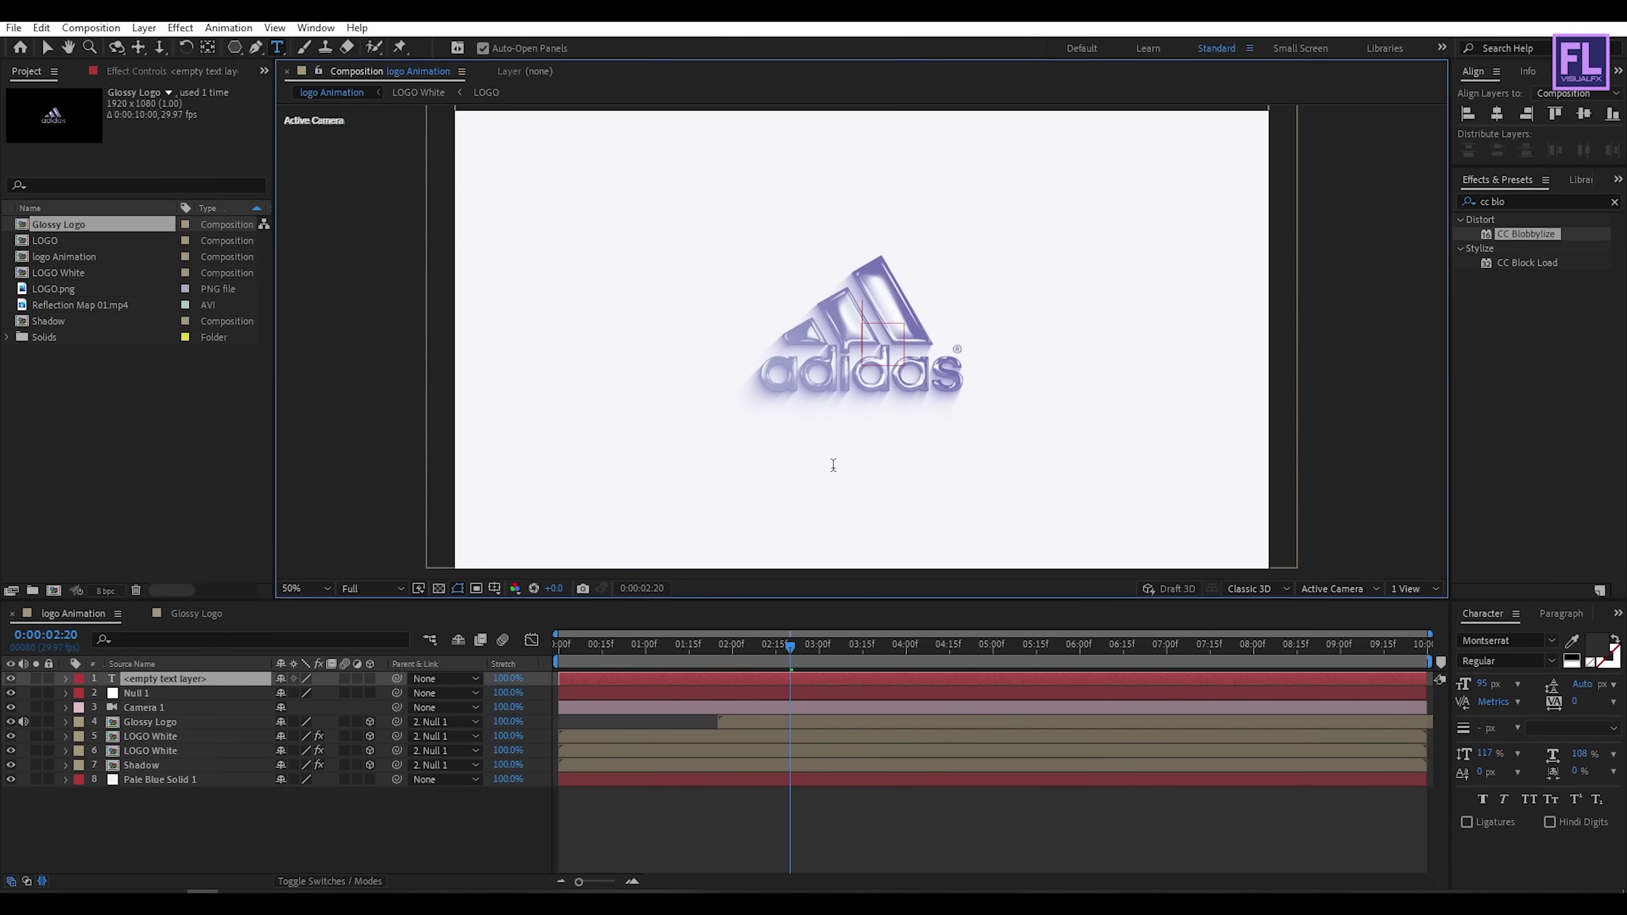
type("ad")
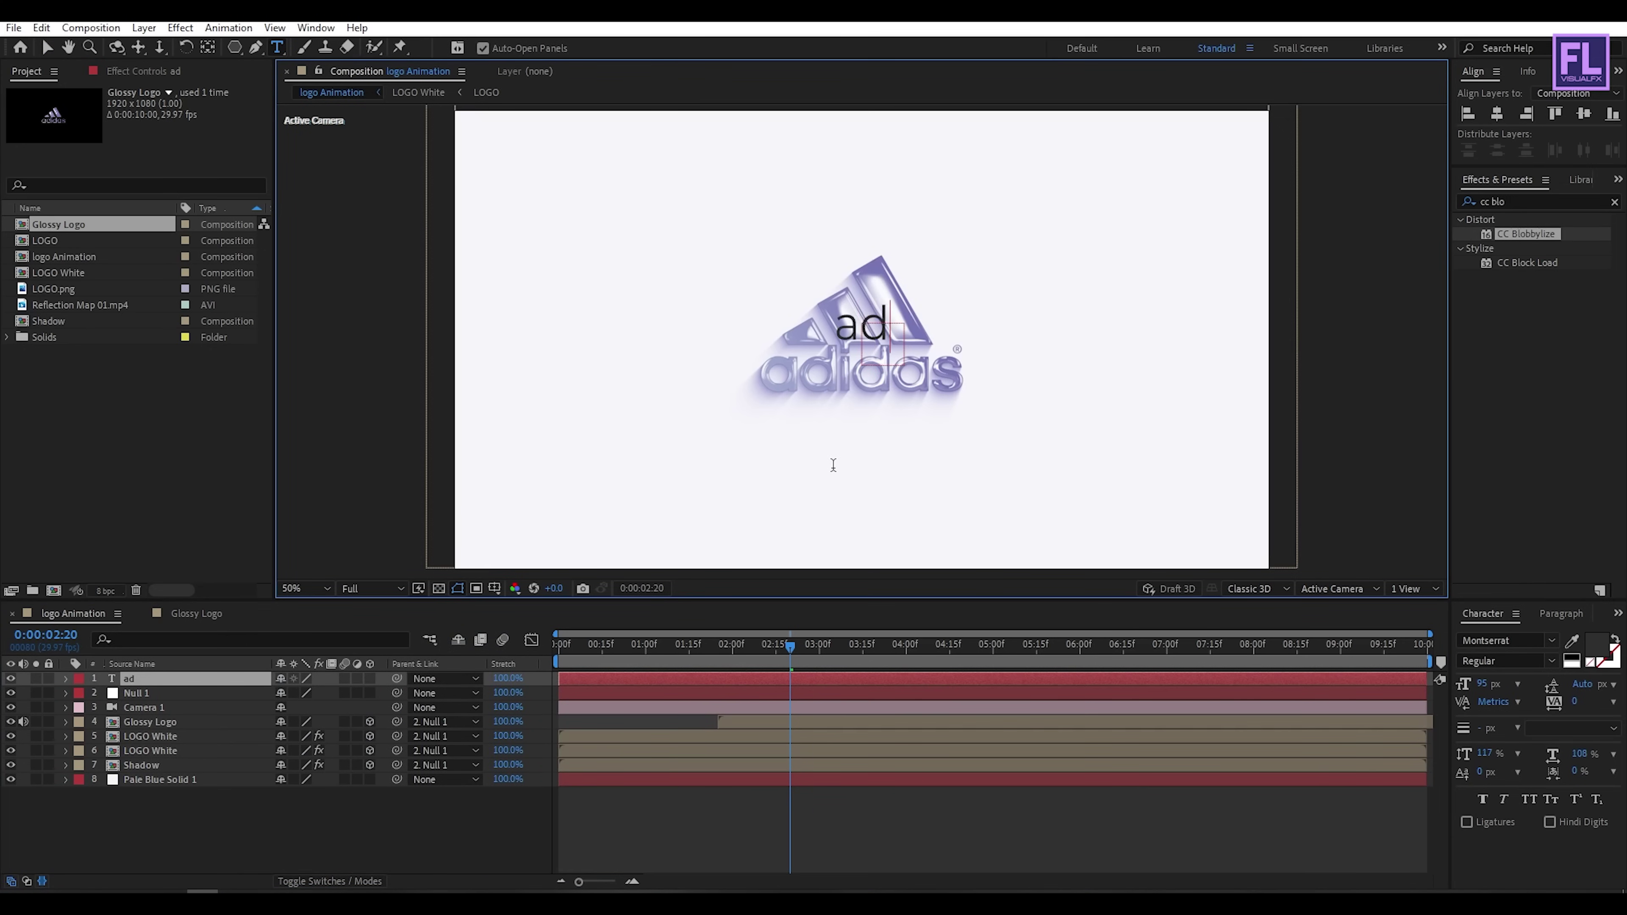
type("ida")
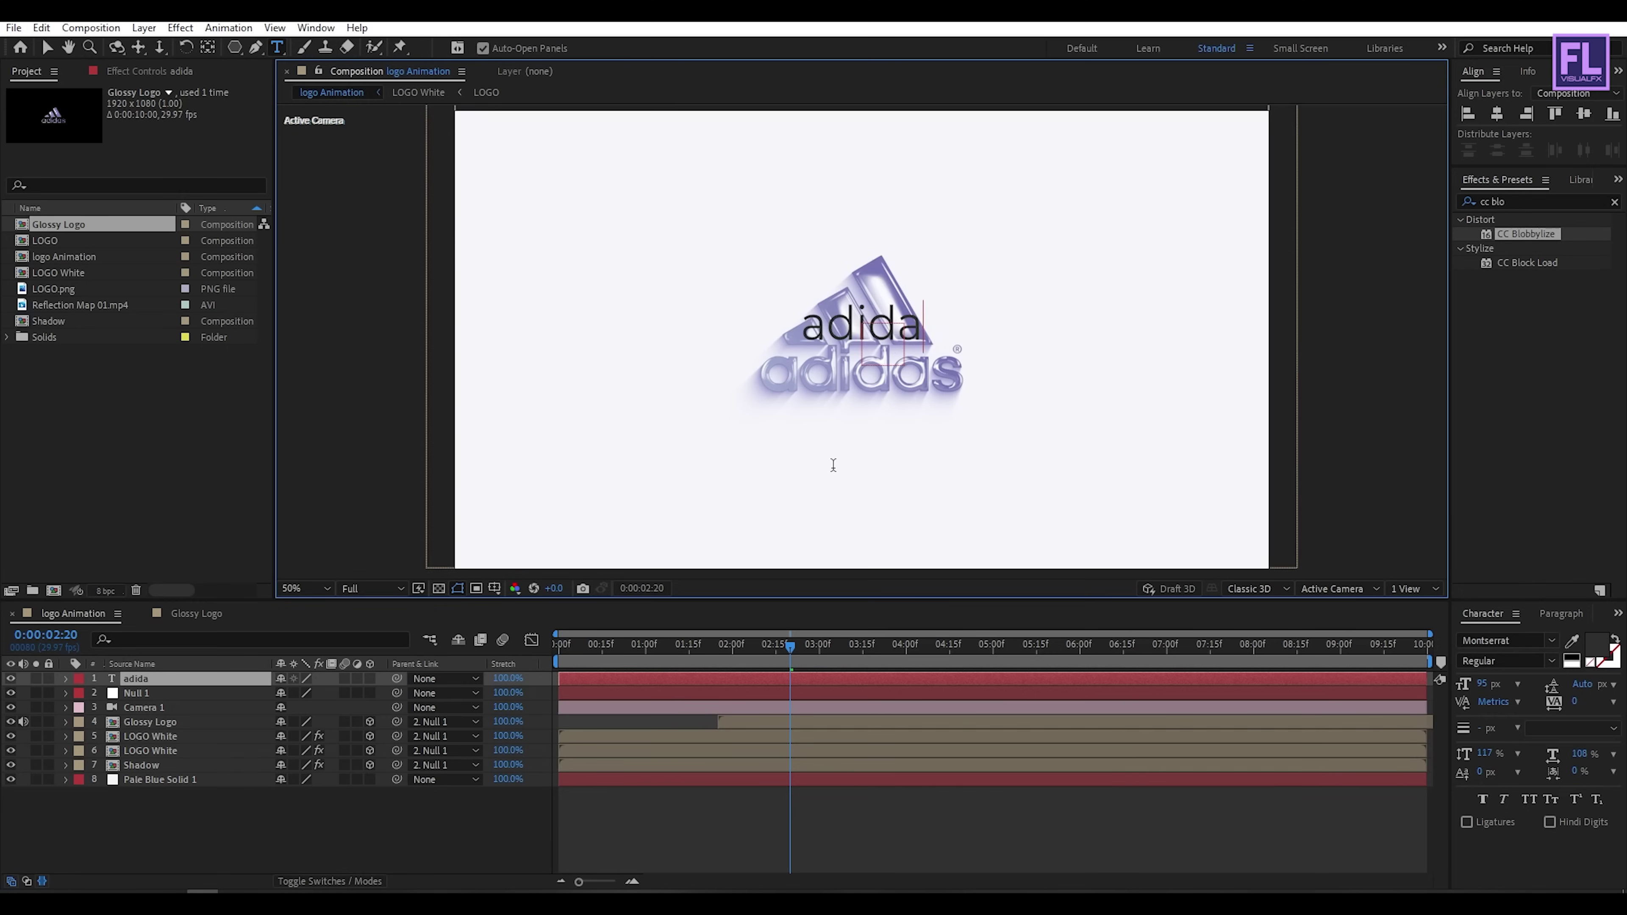
type("s.com")
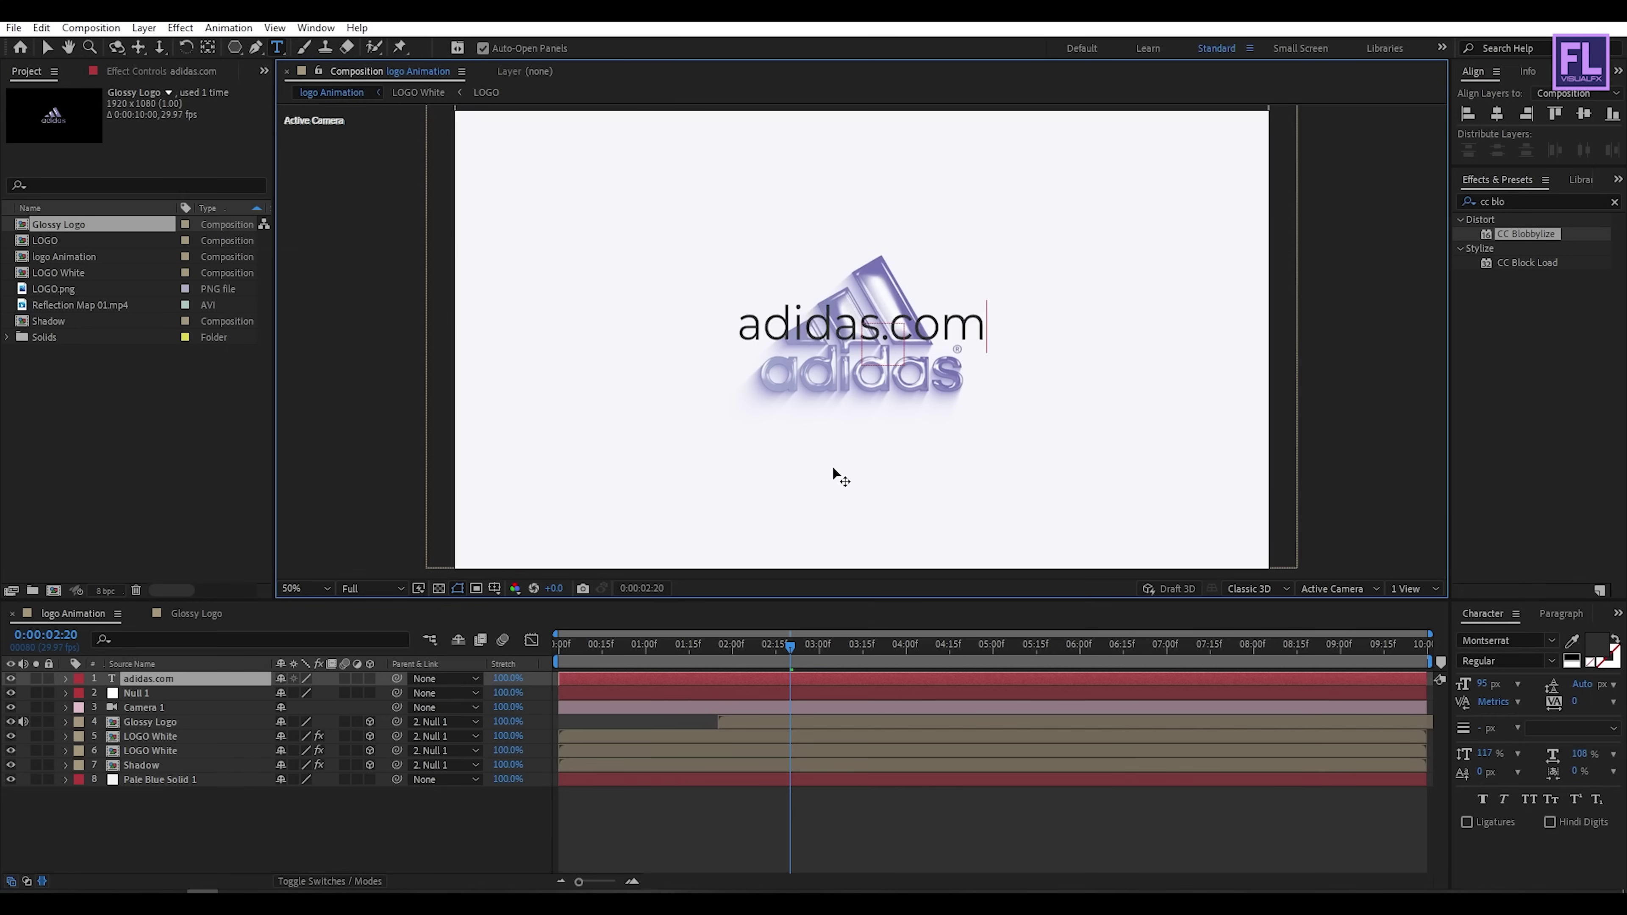
key("KP_Enter")
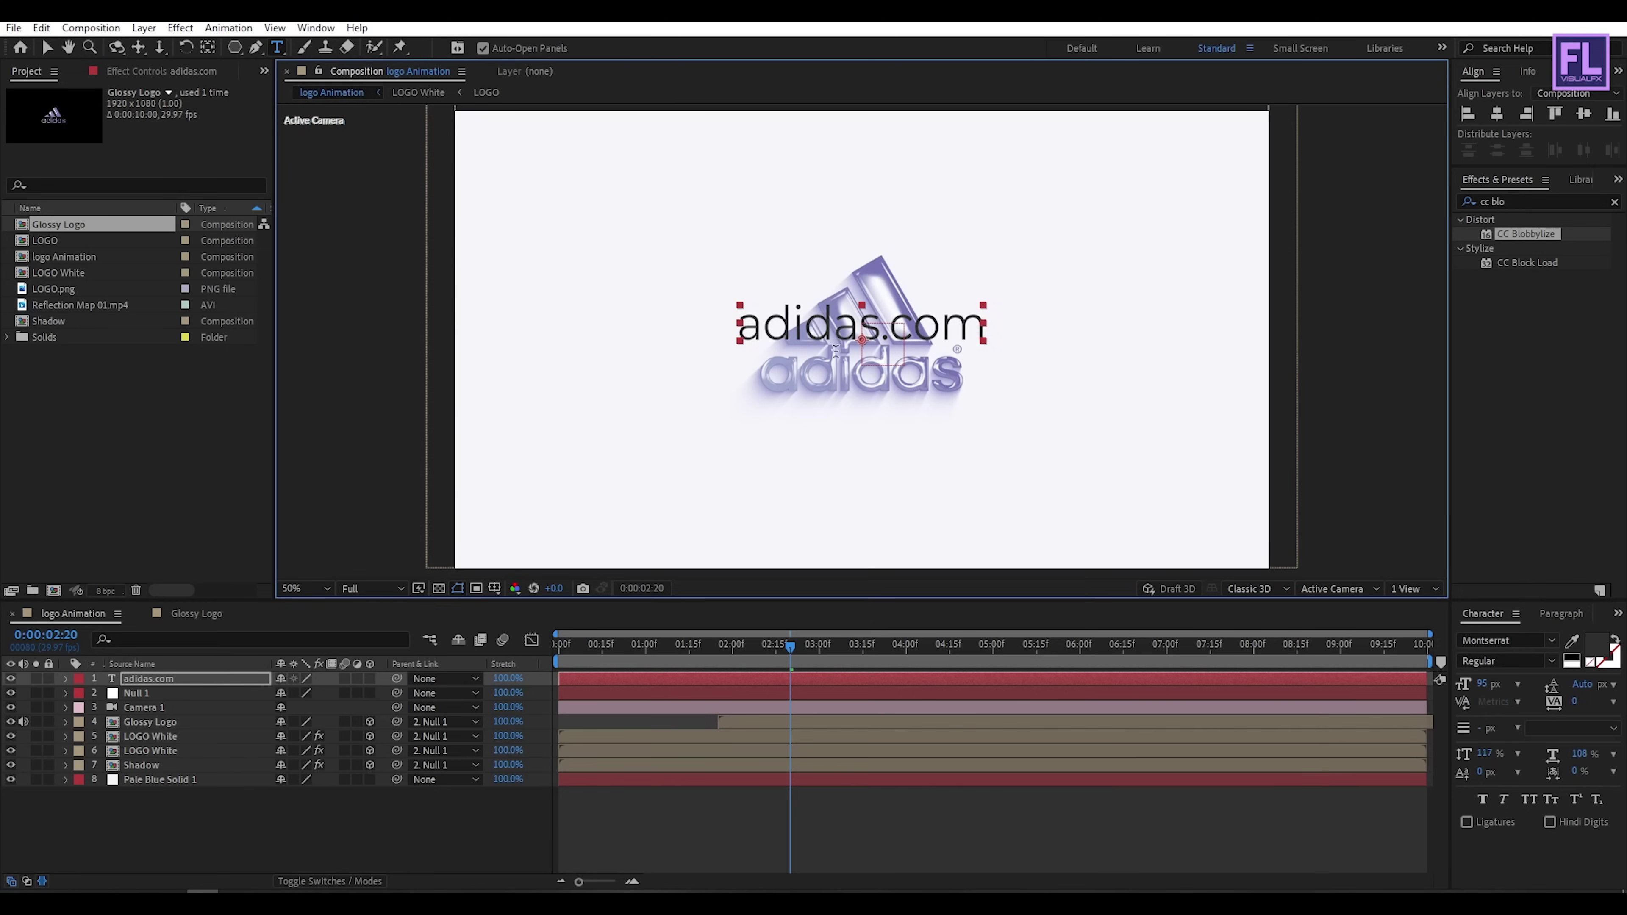
Step: Set the adidas.com text's font style to Medium
left_click(1497, 660)
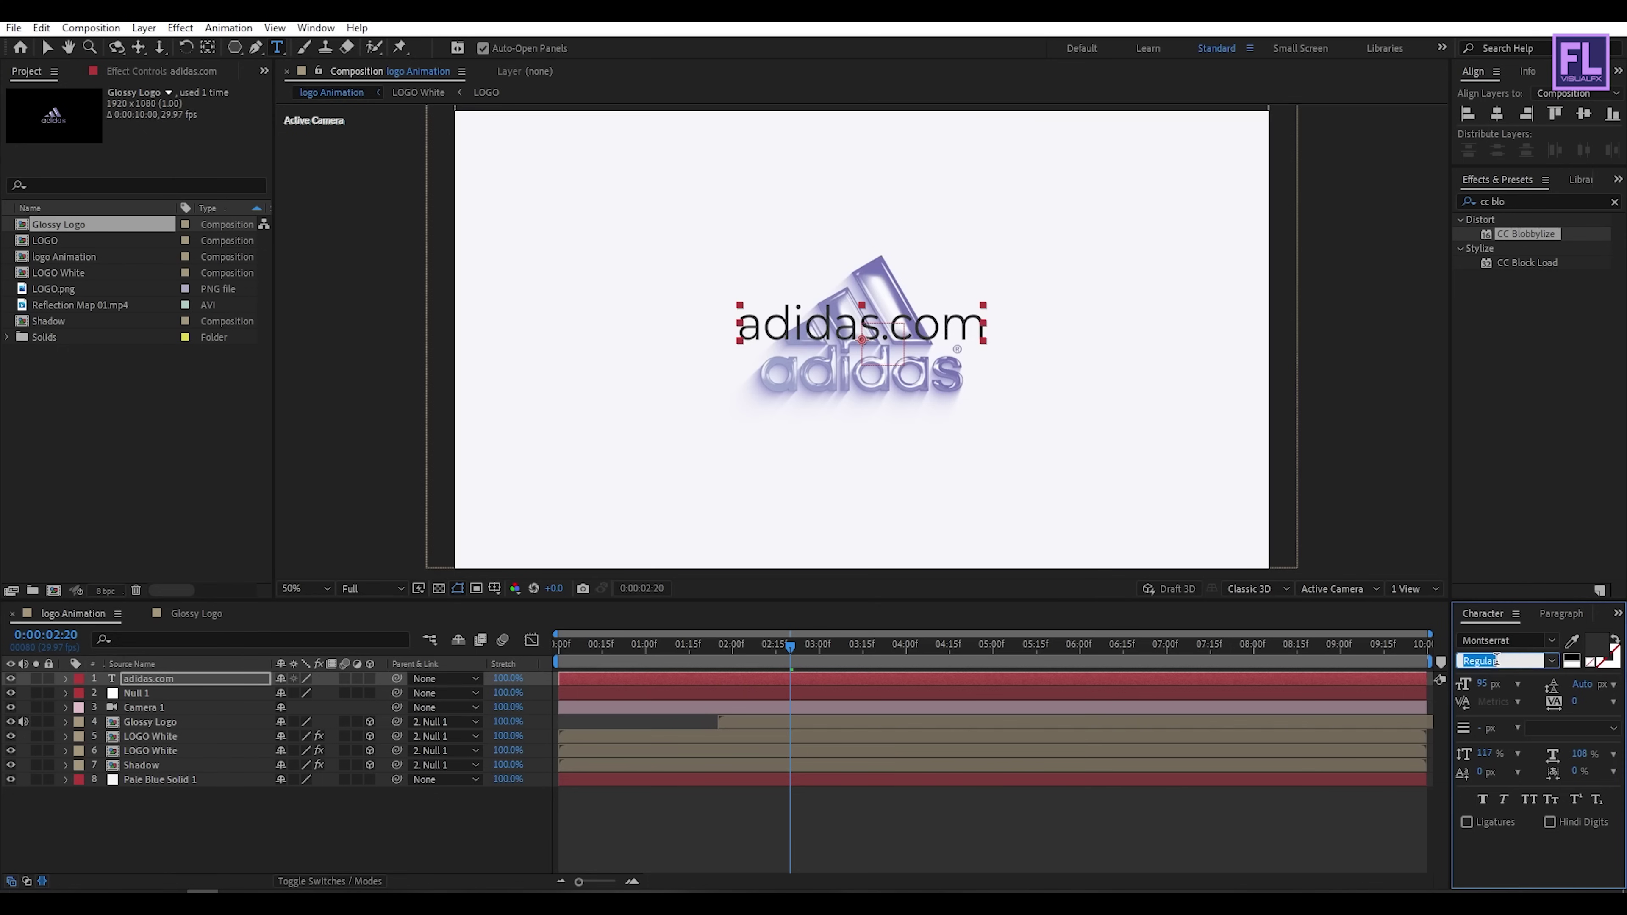
type("Medium")
left_click(1497, 660)
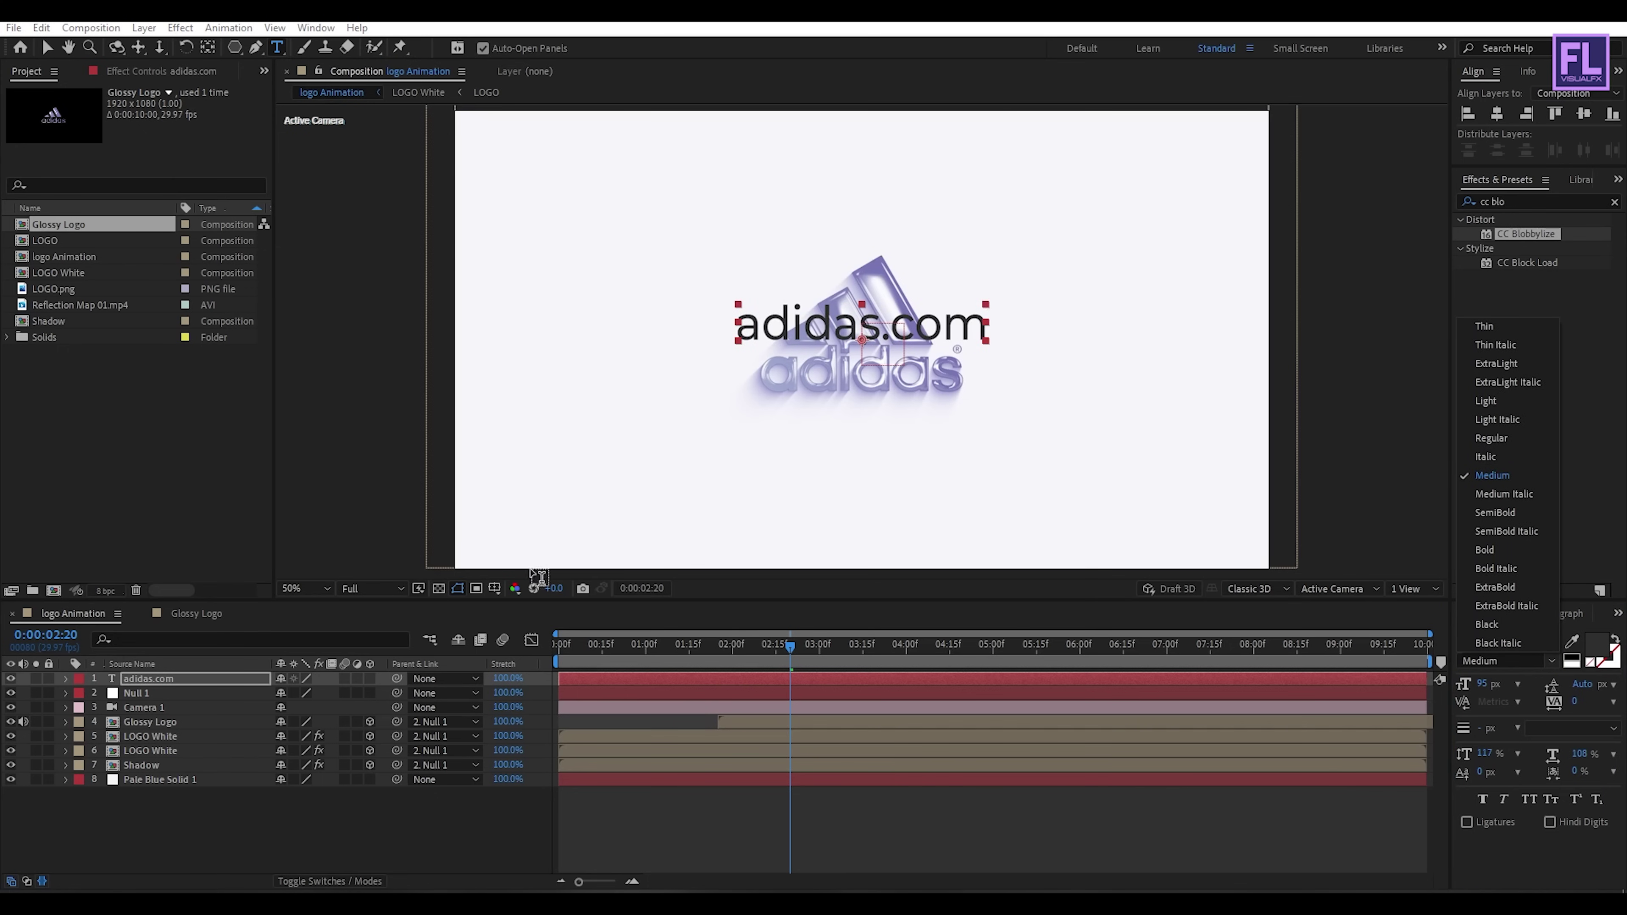
Step: Scale the adidas.com text down to about a third of its size and place it centred just beneath the logo
left_click(250, 637)
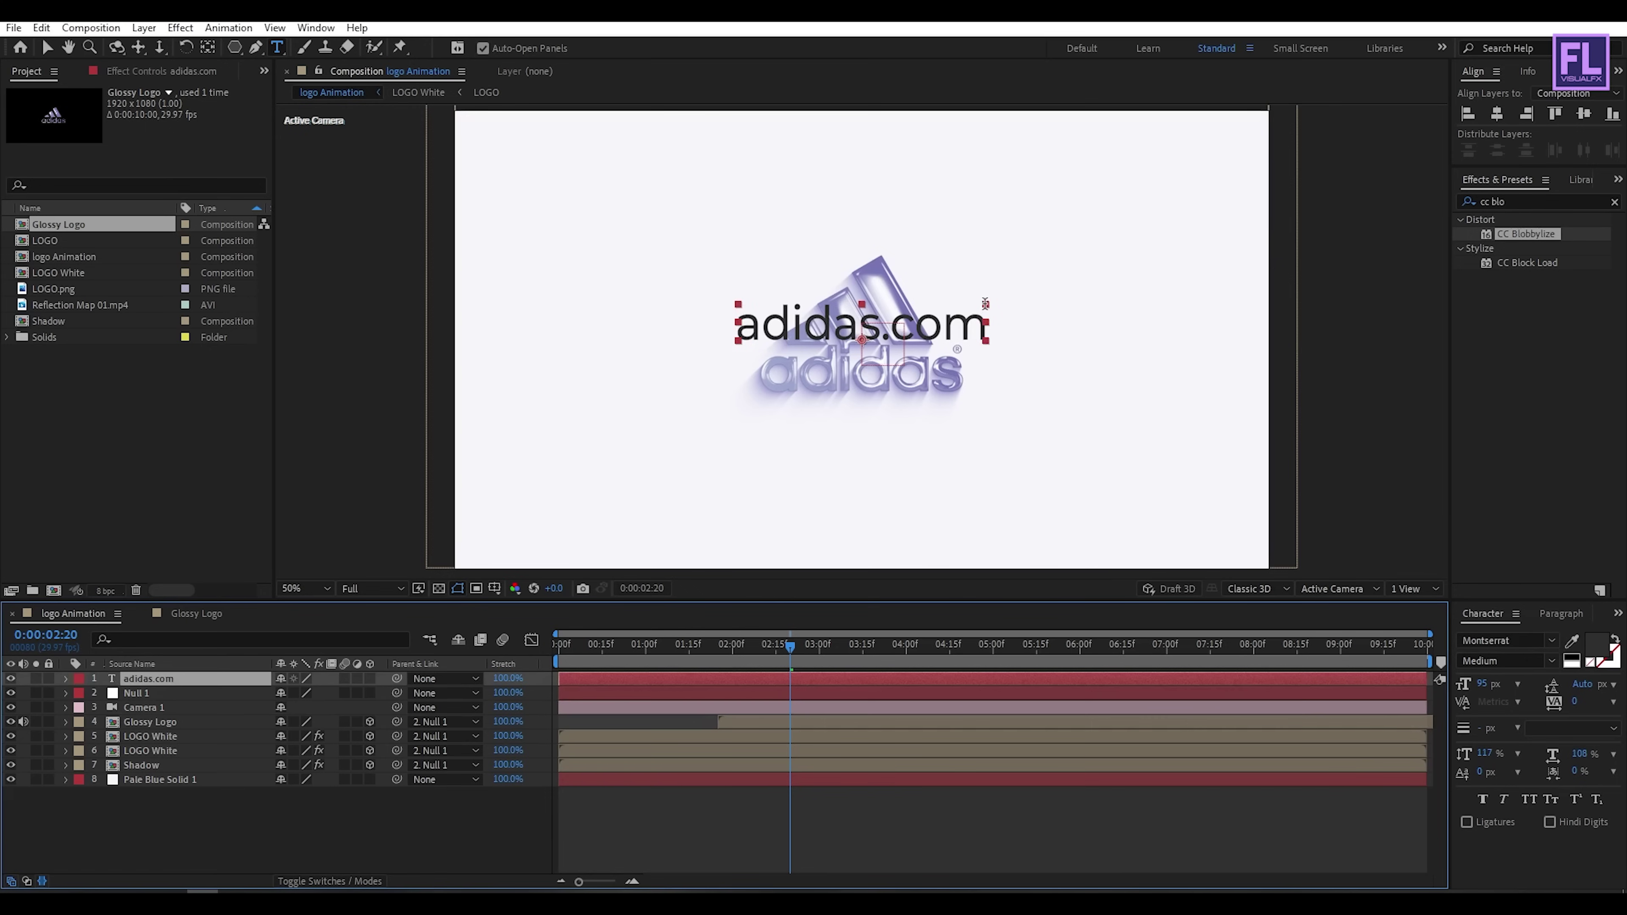
key("v")
left_click_drag(986, 304, 963, 328)
left_click_drag(879, 365, 889, 414)
left_click(1381, 411)
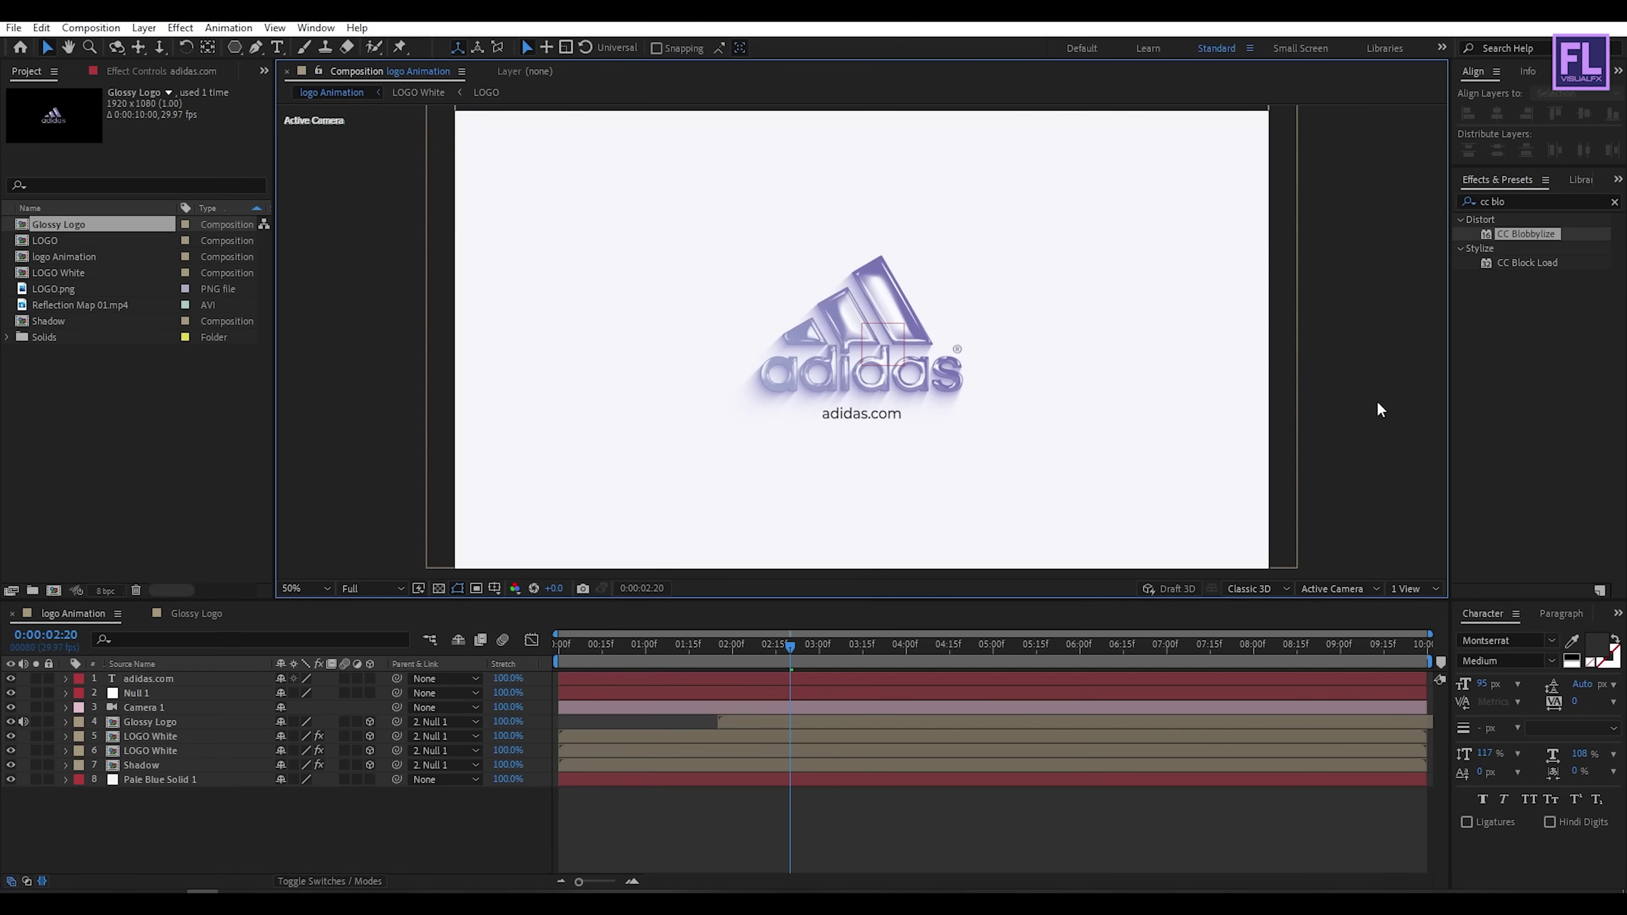
Step: Parent the adidas.com layer to Null 1 and keyframe its Opacity at 0% at 0:00:01:25
left_click(160, 679)
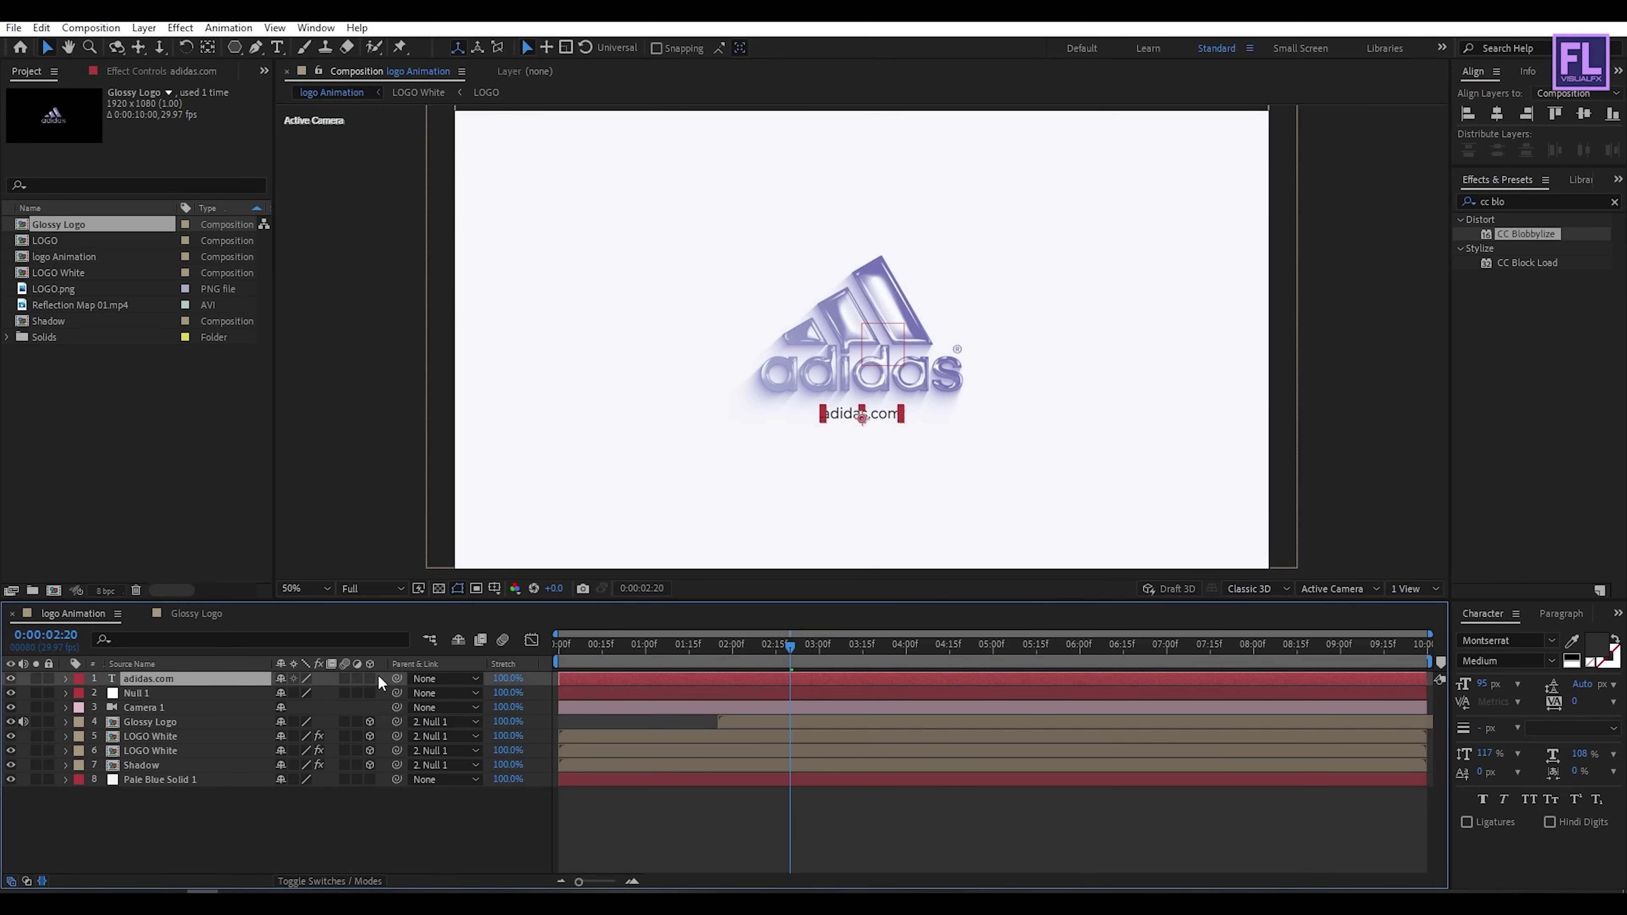
left_click_drag(397, 678, 153, 694)
left_click_drag(786, 647, 717, 647)
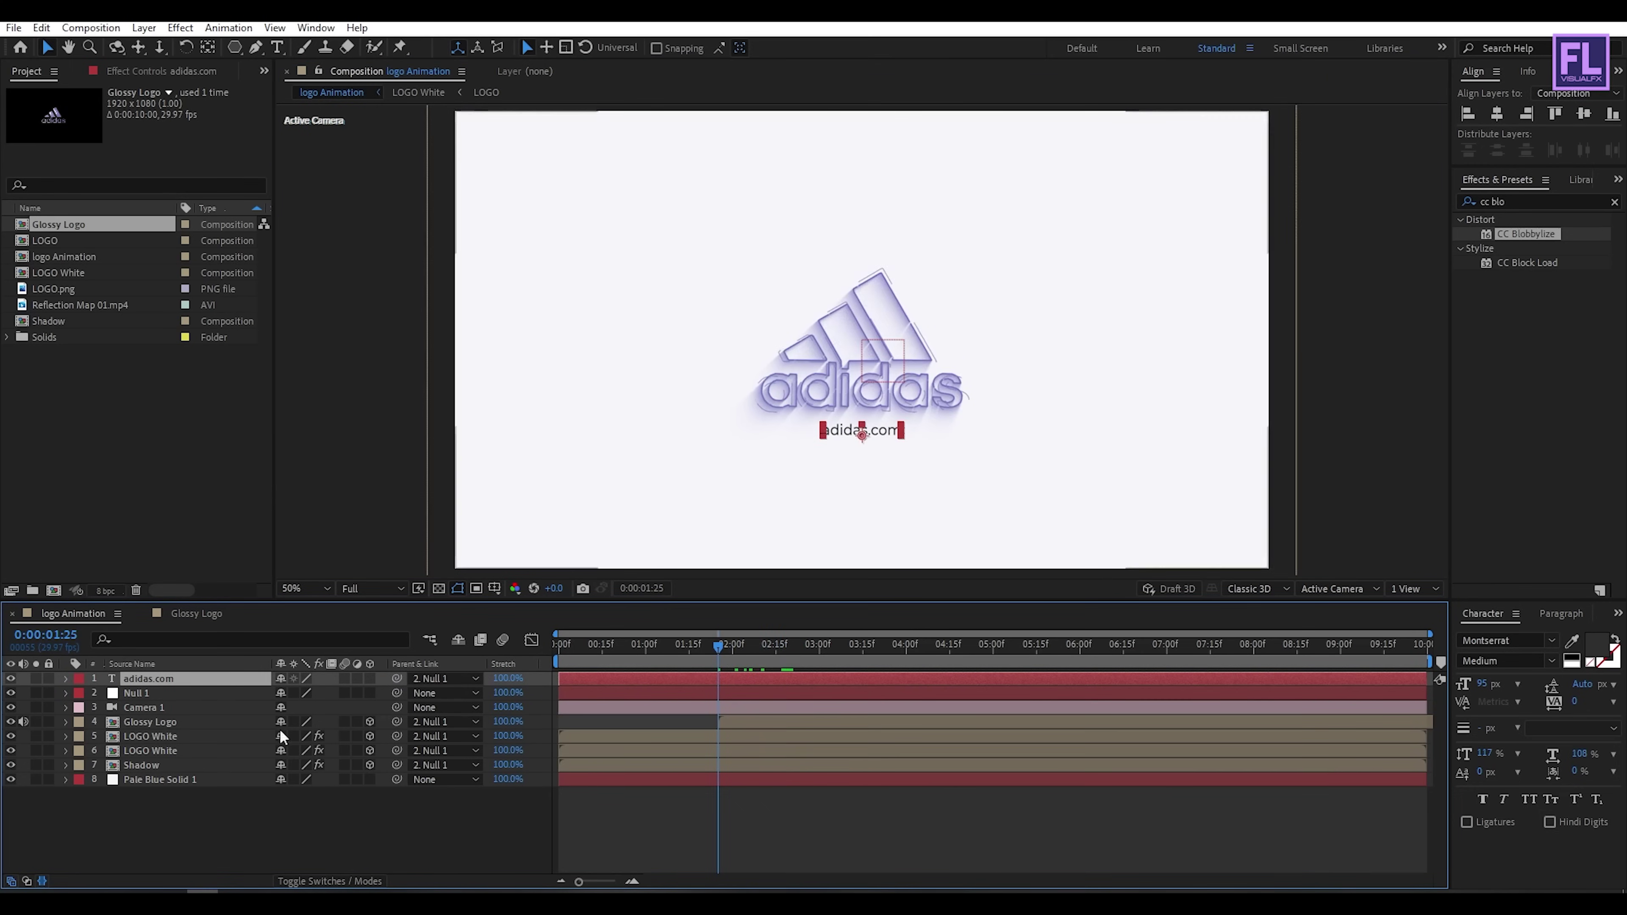
key("t")
left_click(109, 694)
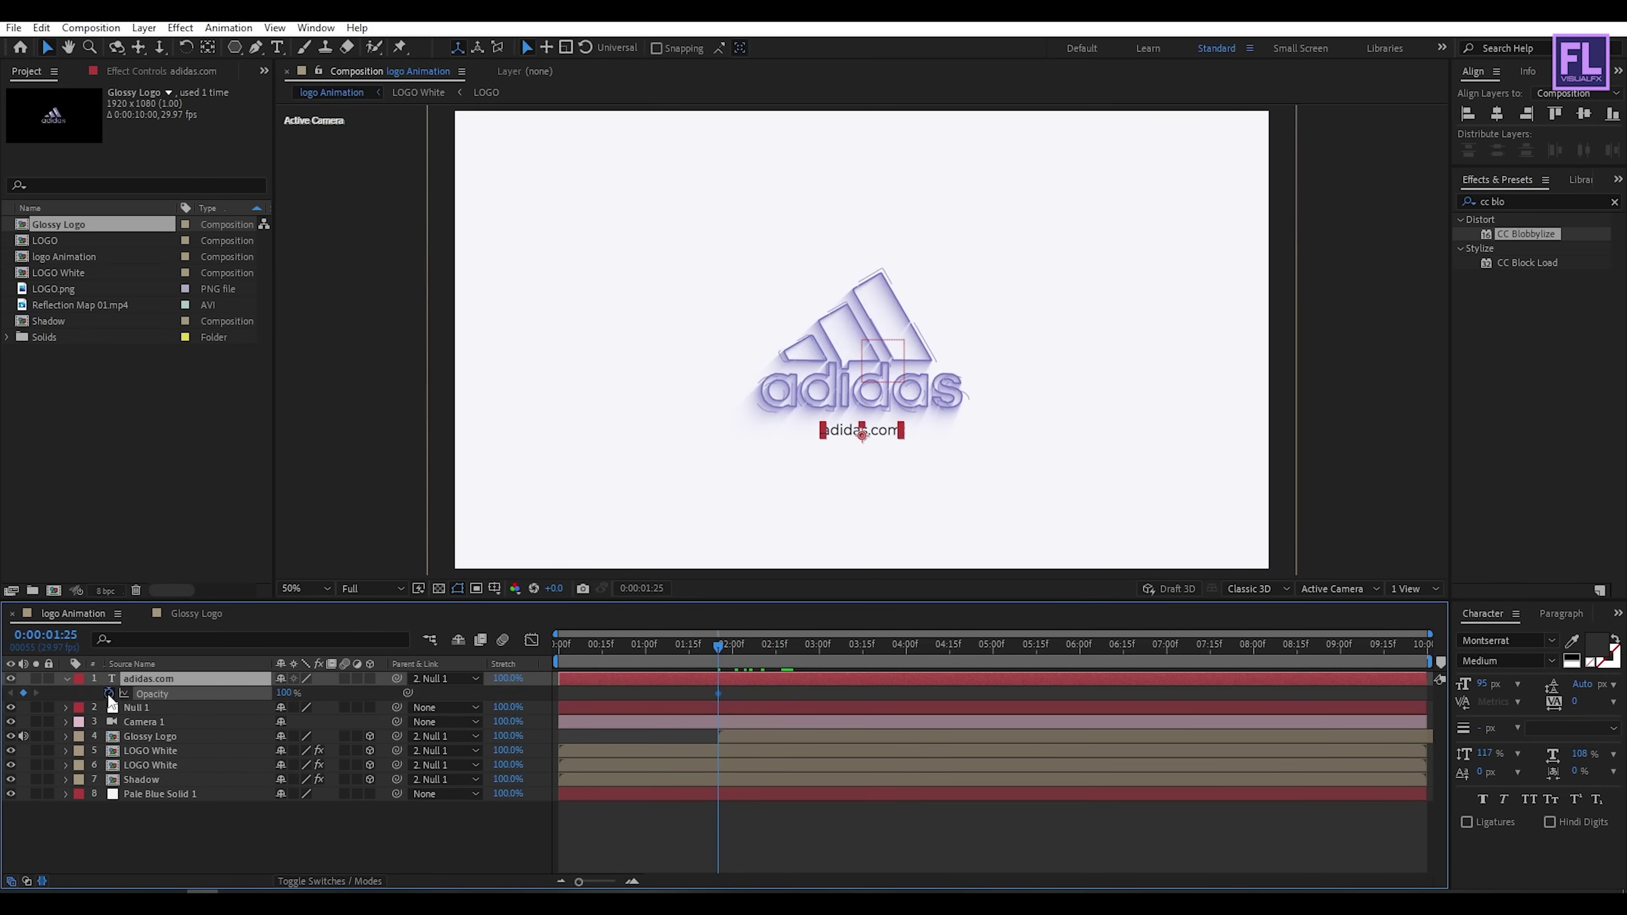
left_click_drag(284, 693, 164, 706)
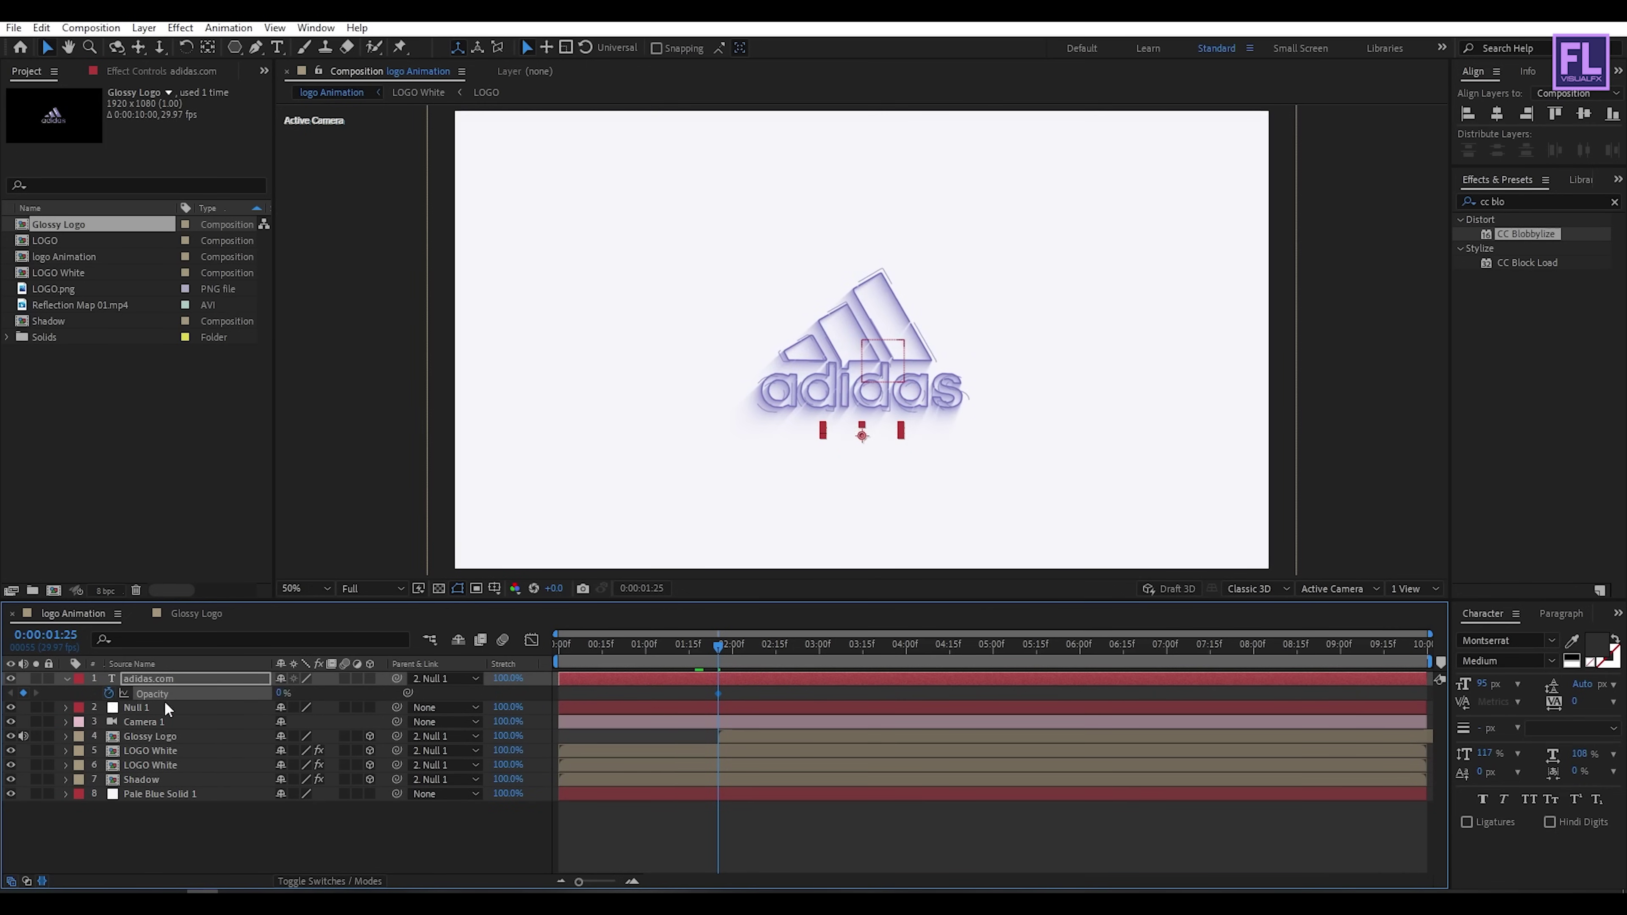
Step: Raise the adidas.com text's Opacity to full at 0:00:02:10 to complete its fade-in
left_click_drag(691, 654, 762, 645)
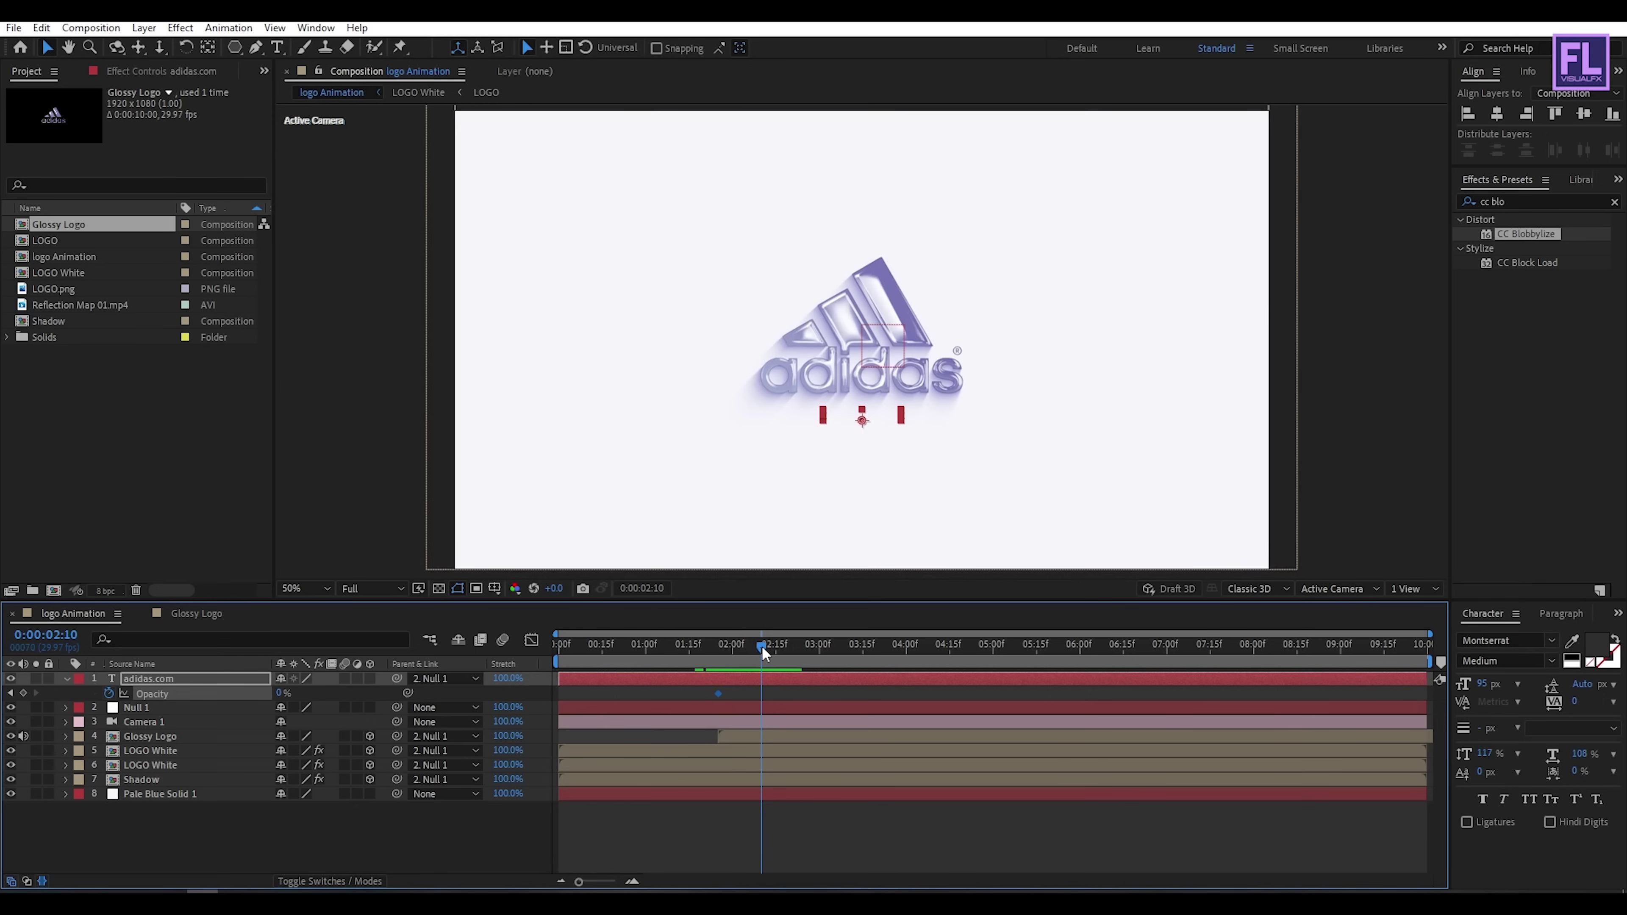
left_click_drag(280, 697, 414, 701)
left_click(676, 693)
left_click_drag(676, 692, 699, 697)
left_click(68, 679)
Step: End the work area at 0:00:06:00 and preview the animation from the start in a maximized, fitted composition view
left_click_drag(761, 643, 1080, 650)
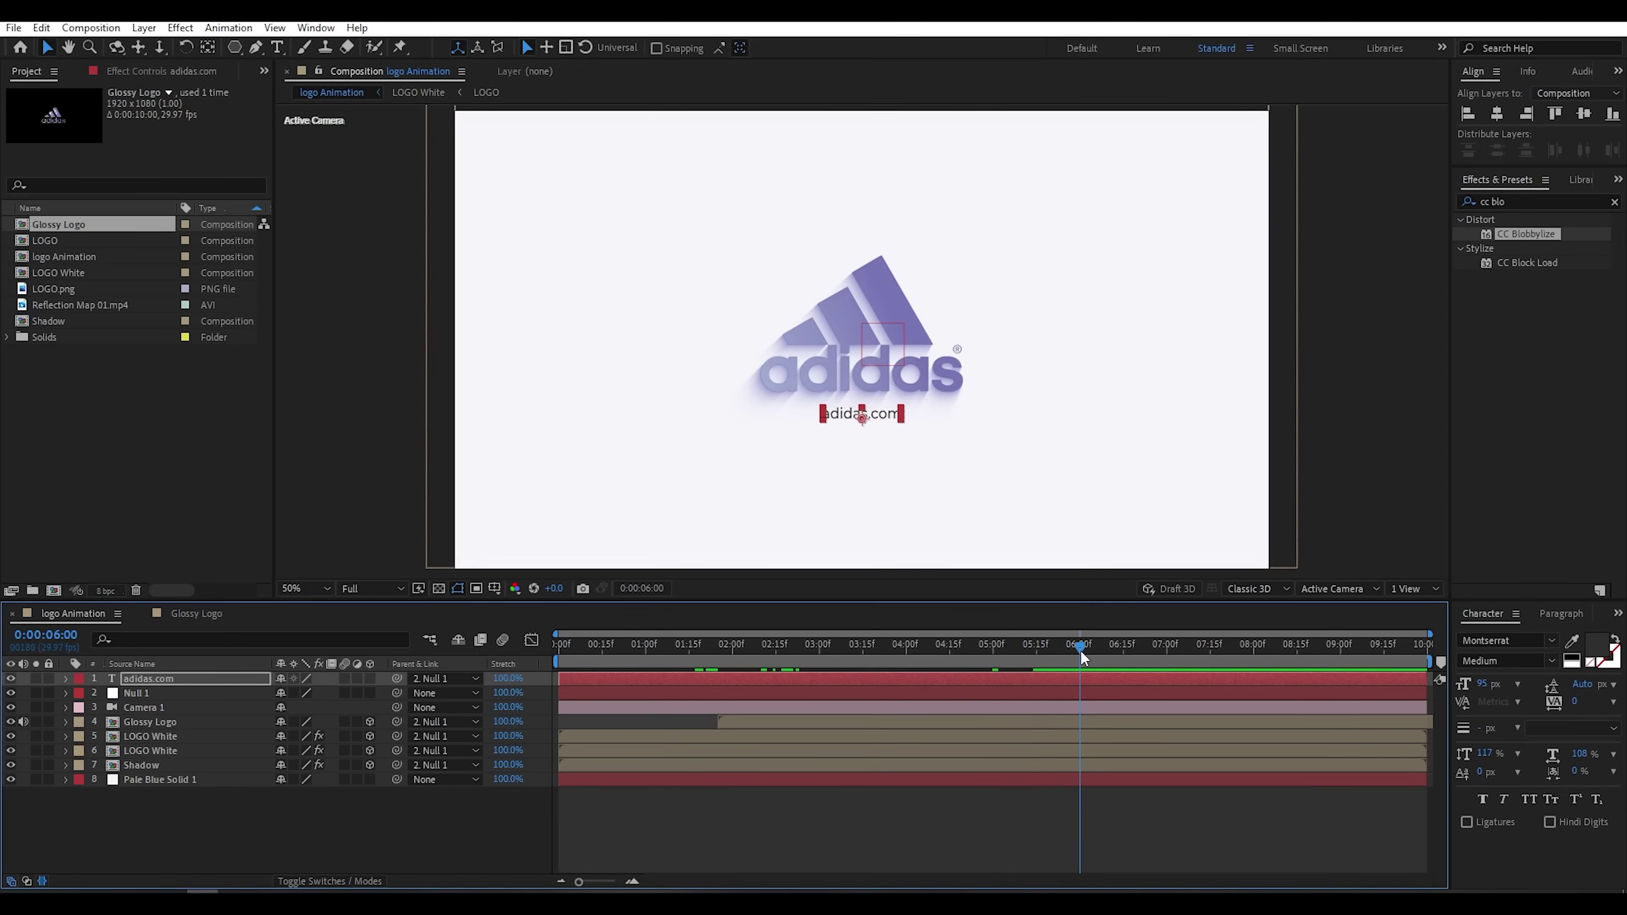
key("Home")
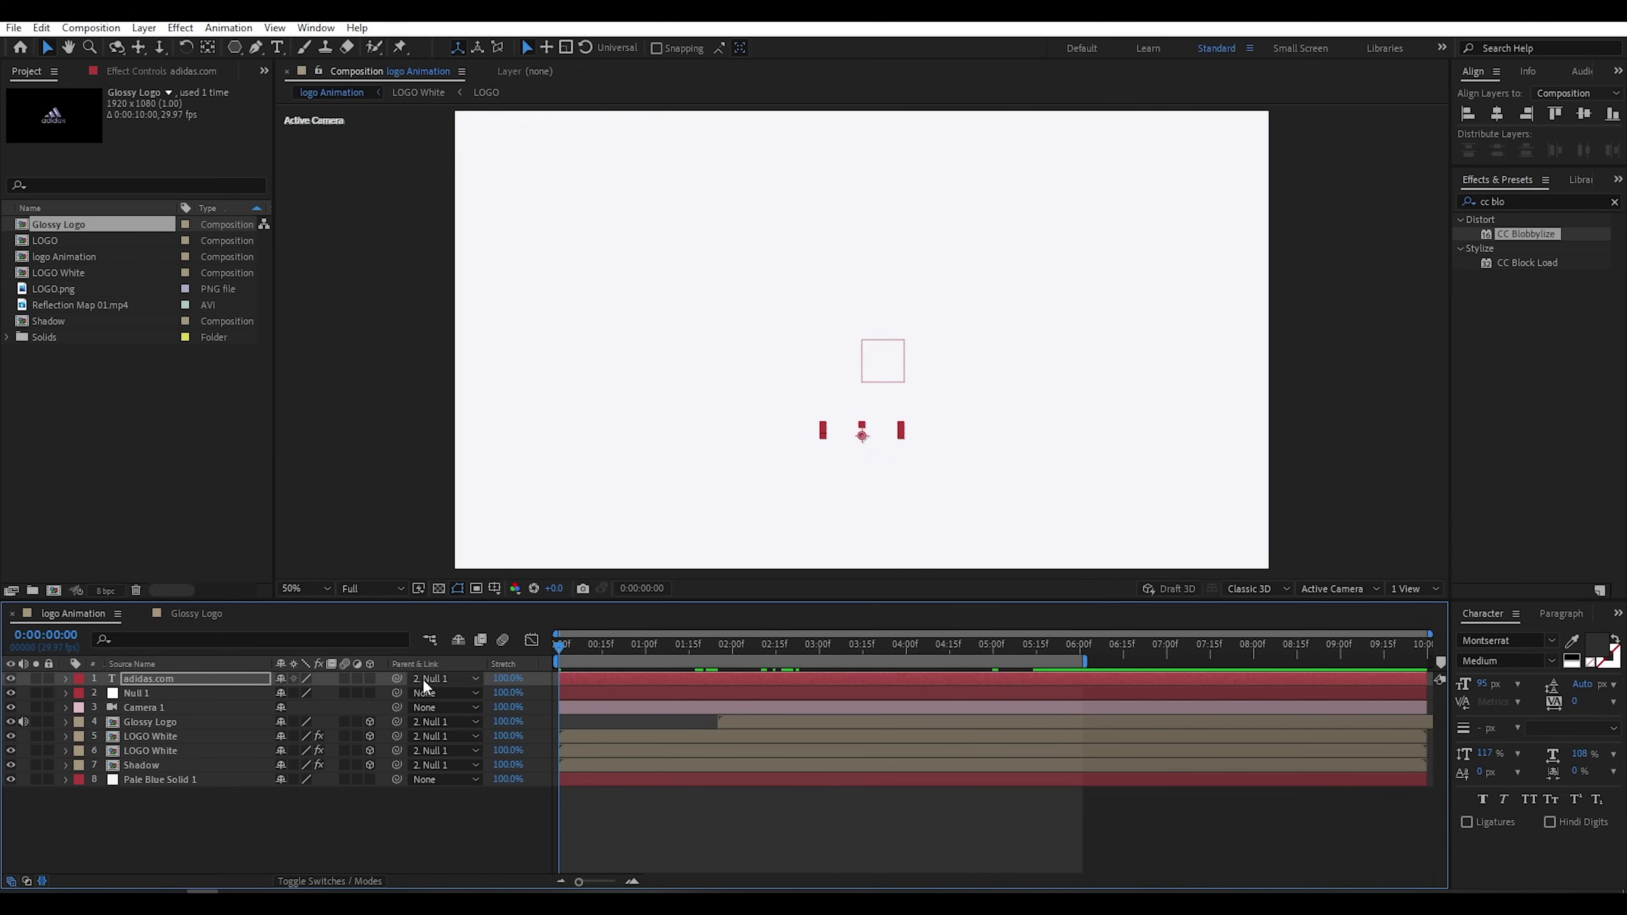
key("grave")
left_click(24, 882)
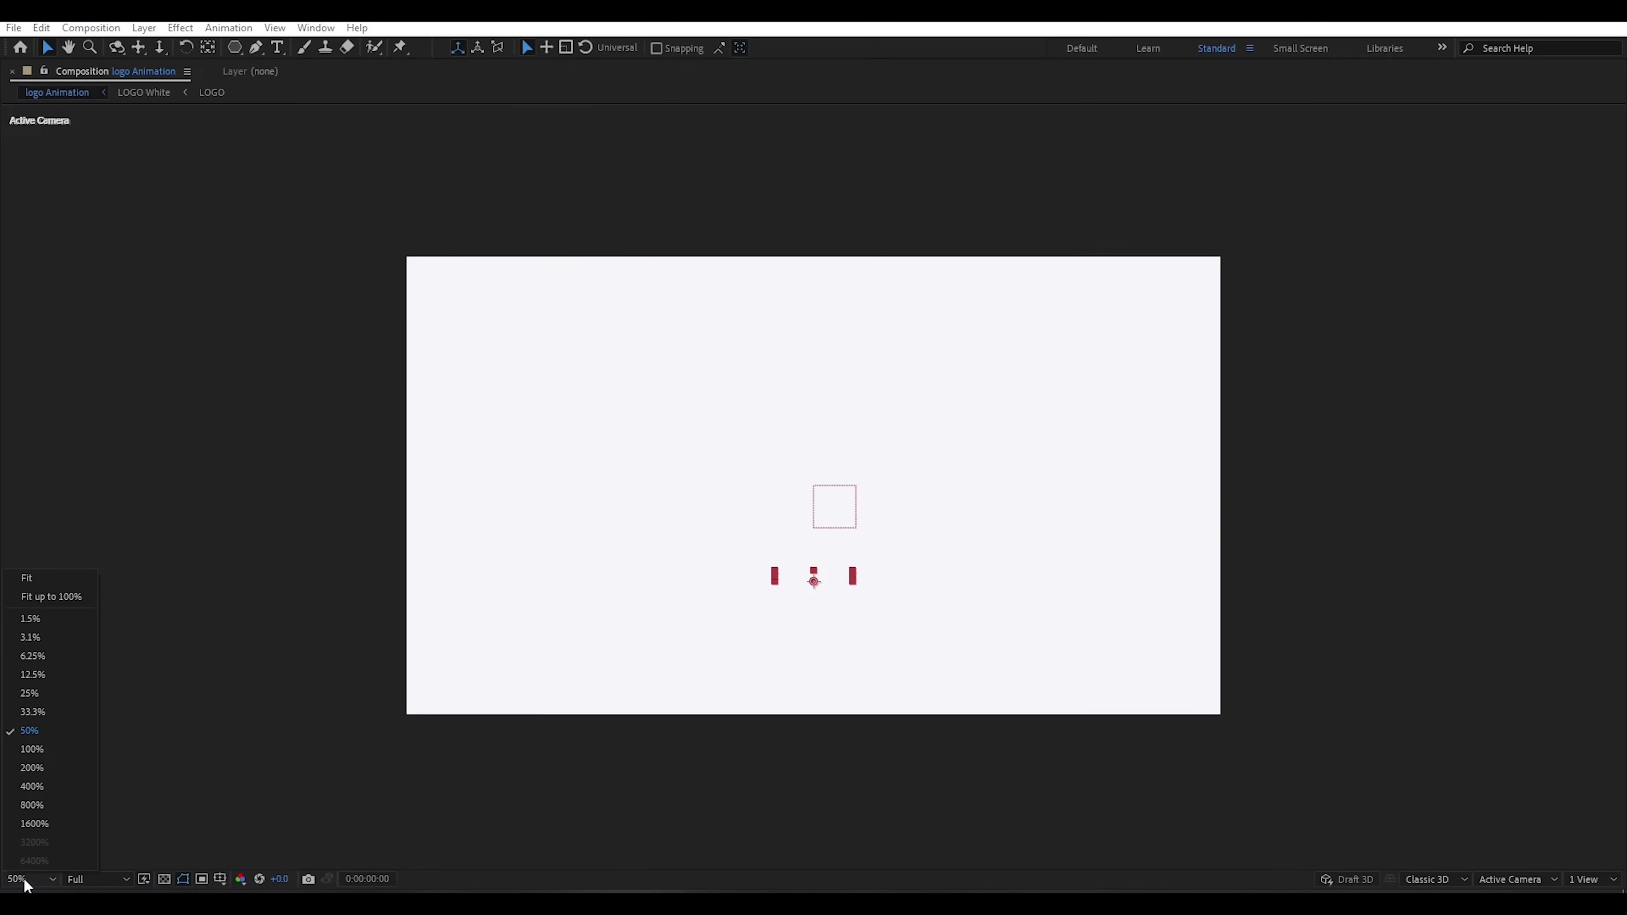
left_click(37, 591)
key("space")
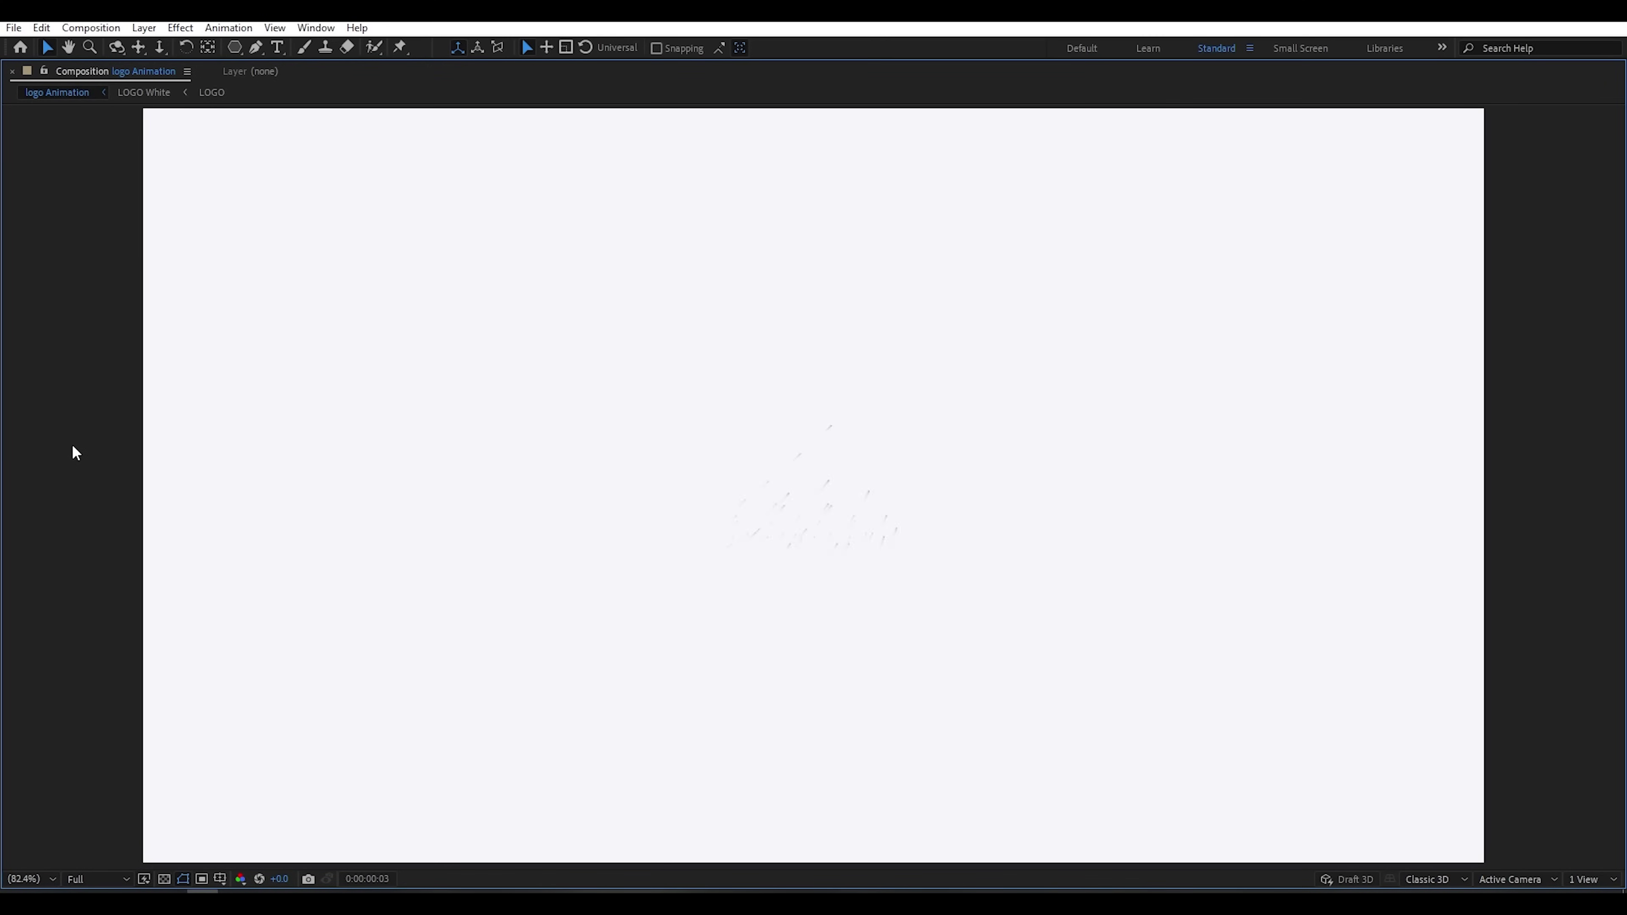